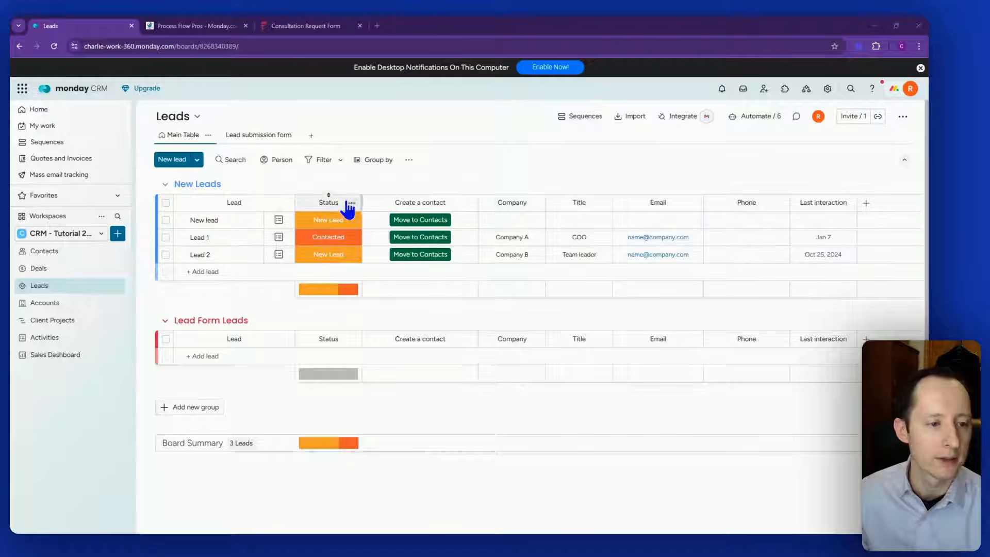
Check the status labels available for the first lead and the core CRM boards offered for the workspace.
{"action": "left_click", "coordinate": [328, 220]}
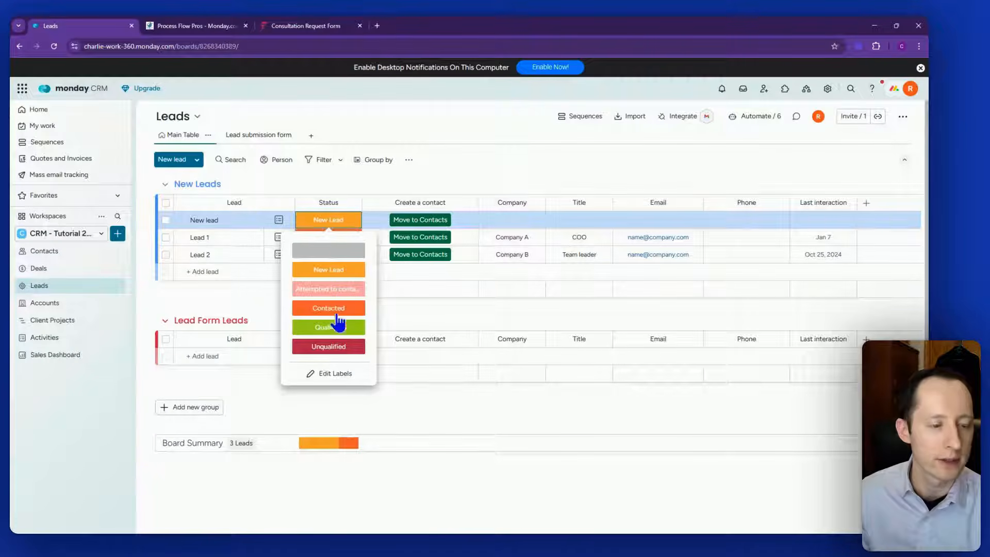
{"action": "left_click", "coordinate": [420, 312]}
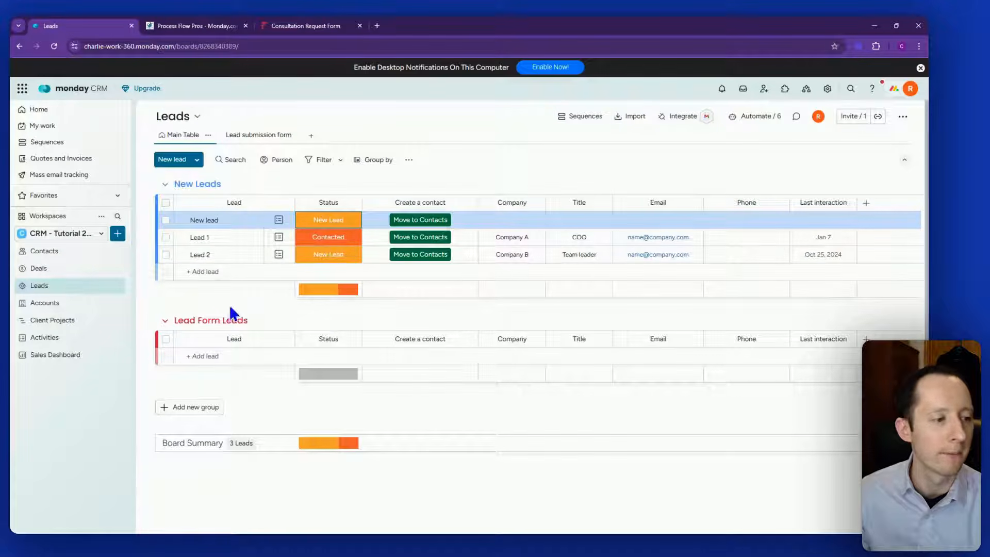
{"action": "left_click", "coordinate": [118, 234]}
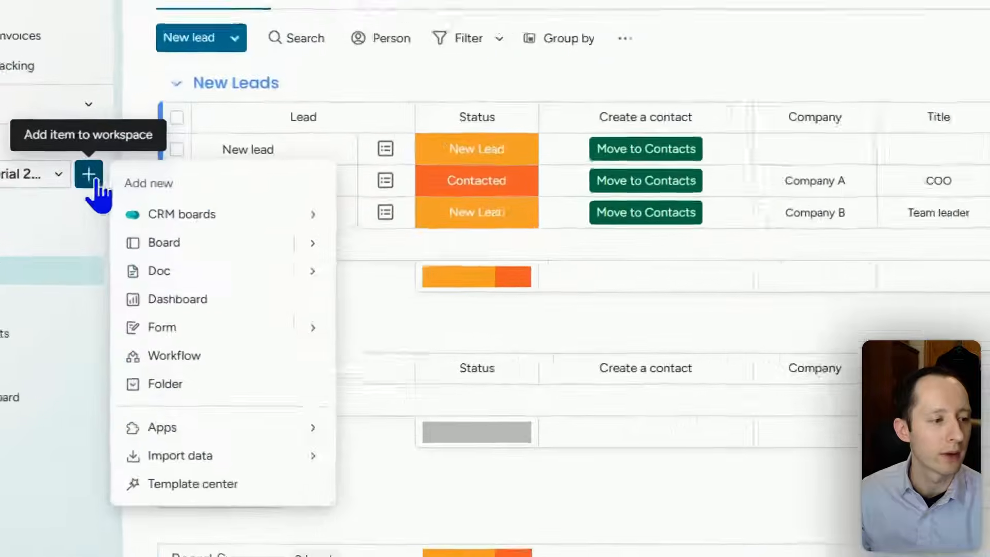
{"action": "mouse_move", "coordinate": [185, 212]}
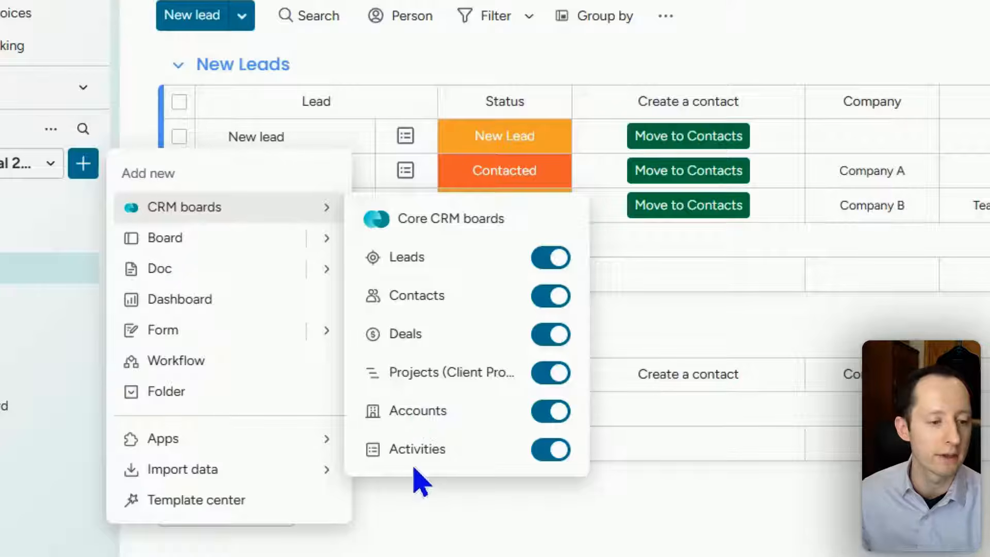
{"action": "left_click", "coordinate": [668, 499]}
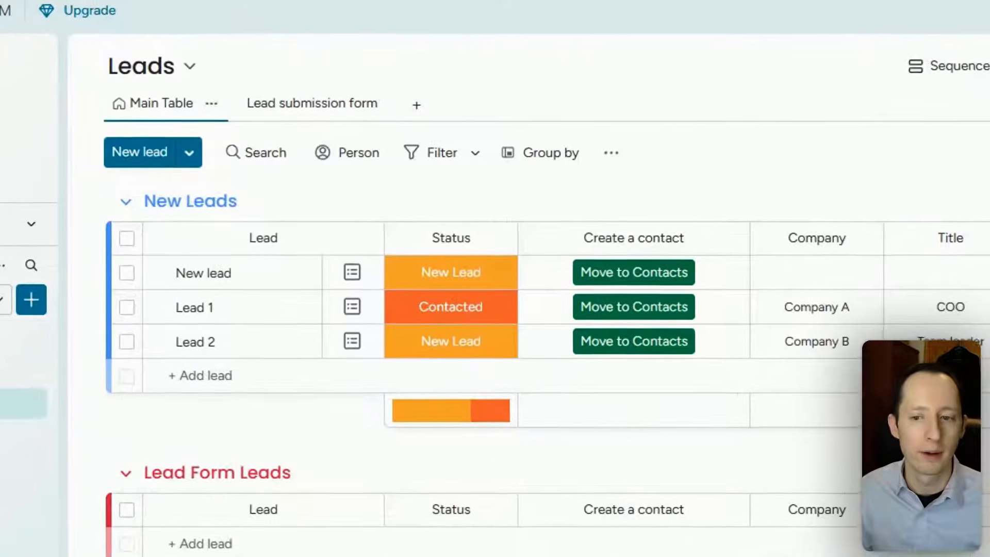
Add a lead with the default name to the New Leads group.
{"action": "left_click", "coordinate": [160, 157]}
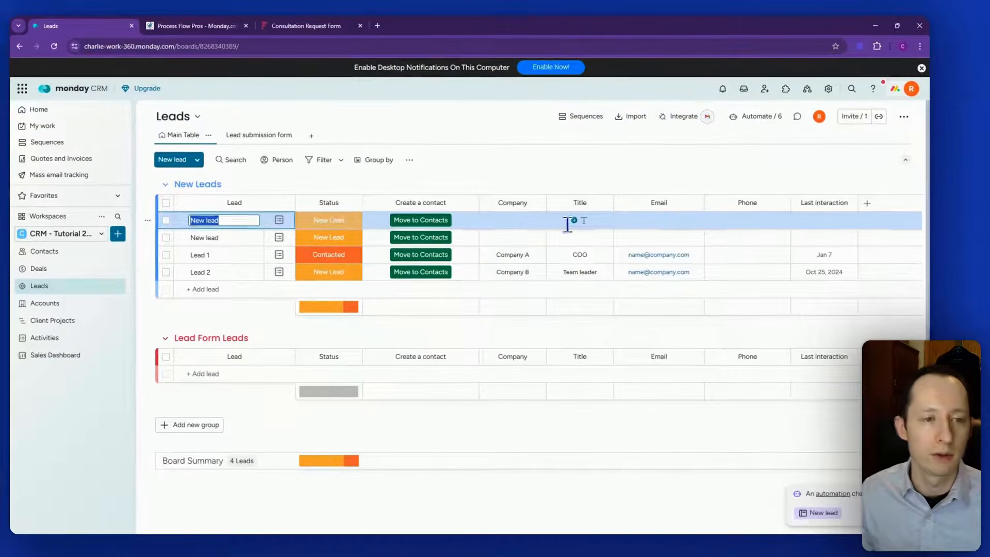
{"action": "left_click", "coordinate": [783, 192]}
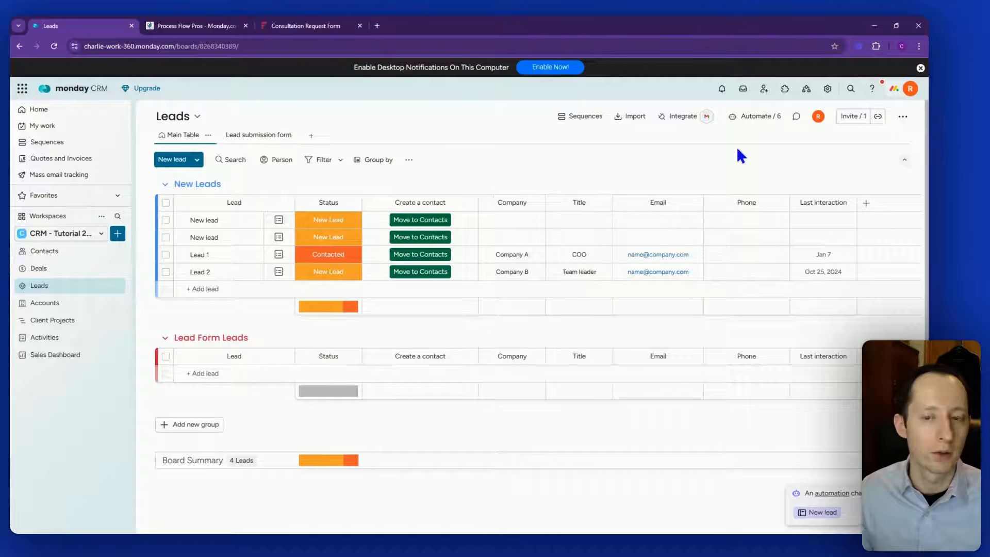
Review the Facebook Ads integration templates available for the Leads board, and close the Automation center.
{"action": "left_click", "coordinate": [681, 116]}
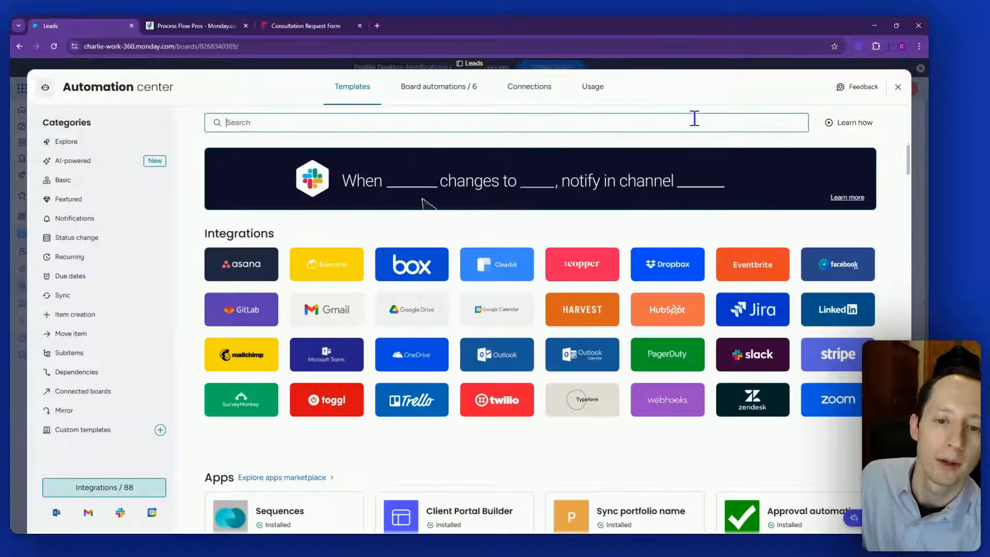
{"action": "left_click", "coordinate": [830, 268]}
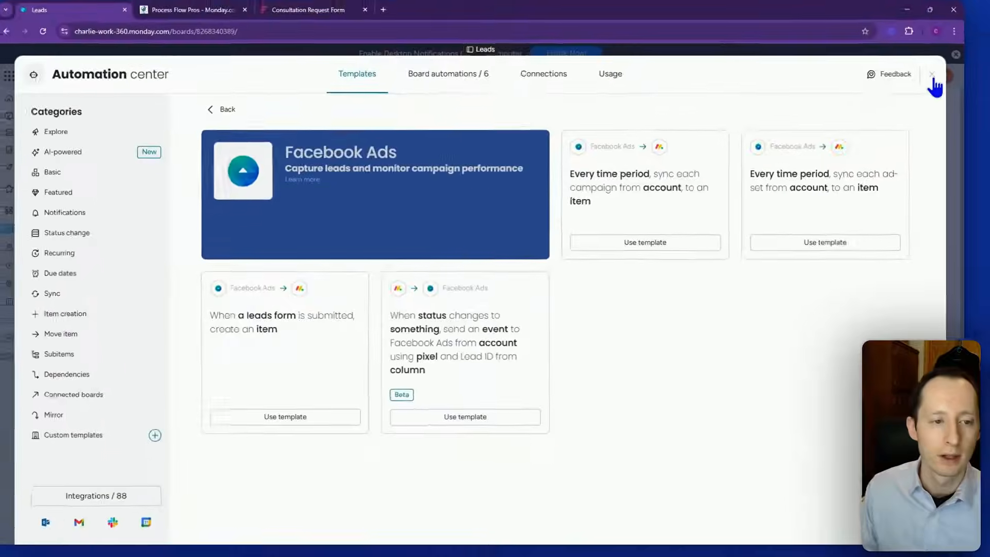
{"action": "left_click", "coordinate": [932, 77]}
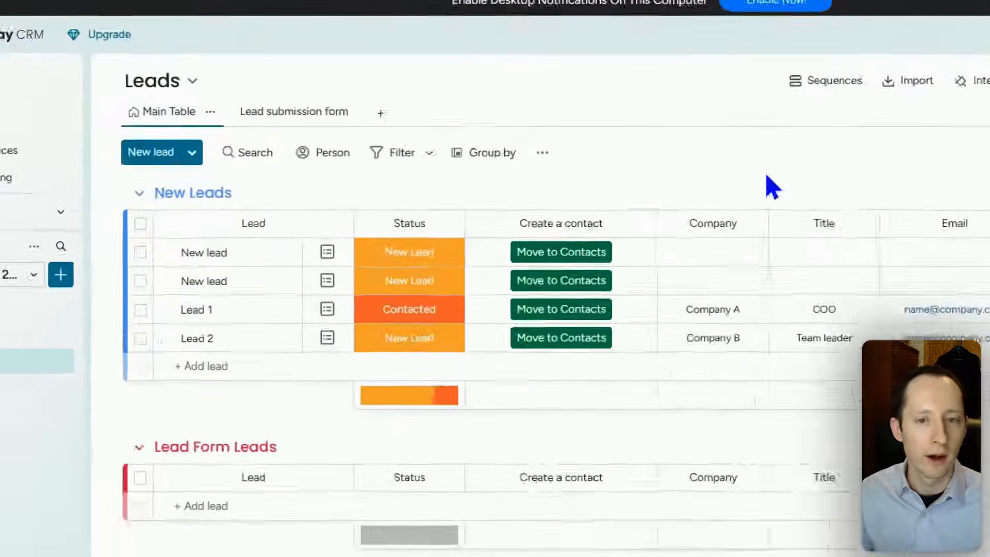
Open the lead submission form and check which board views and installed apps can be added as views.
{"action": "left_click", "coordinate": [190, 150]}
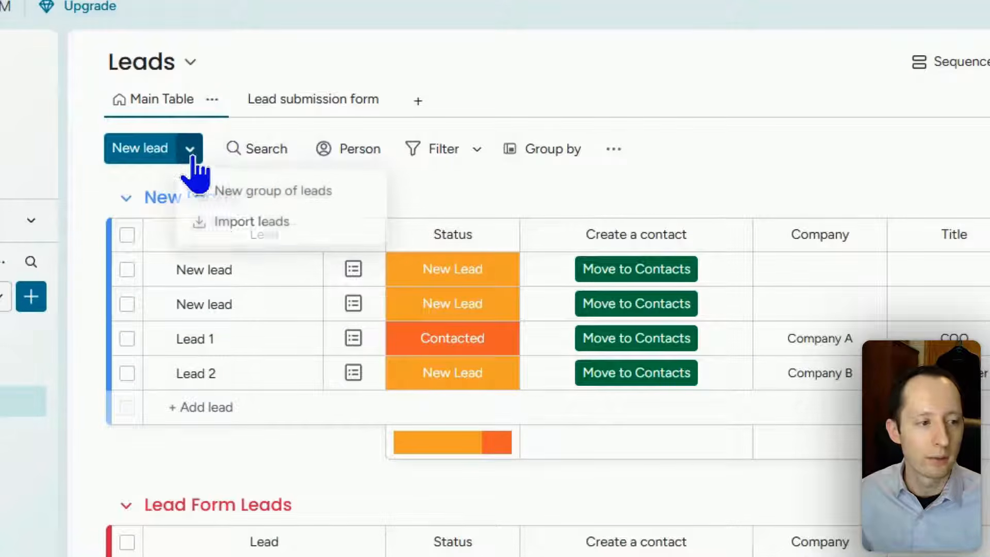
{"action": "left_click", "coordinate": [330, 103]}
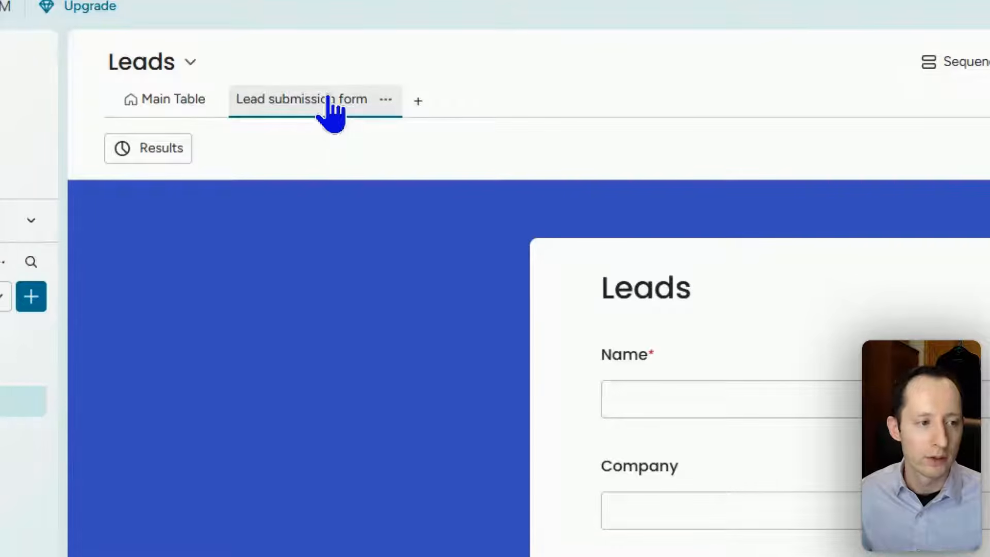
{"action": "left_click", "coordinate": [416, 101]}
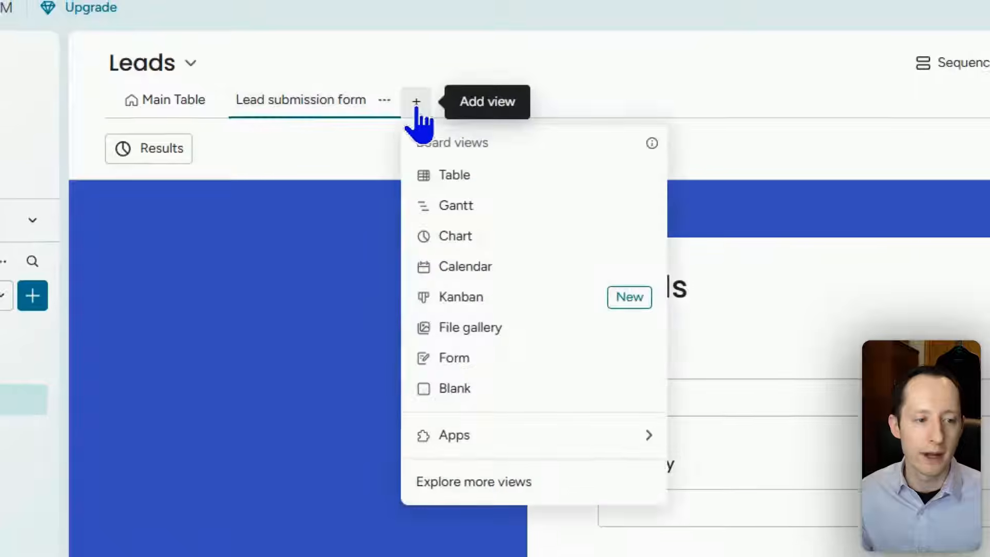
{"action": "mouse_move", "coordinate": [464, 439]}
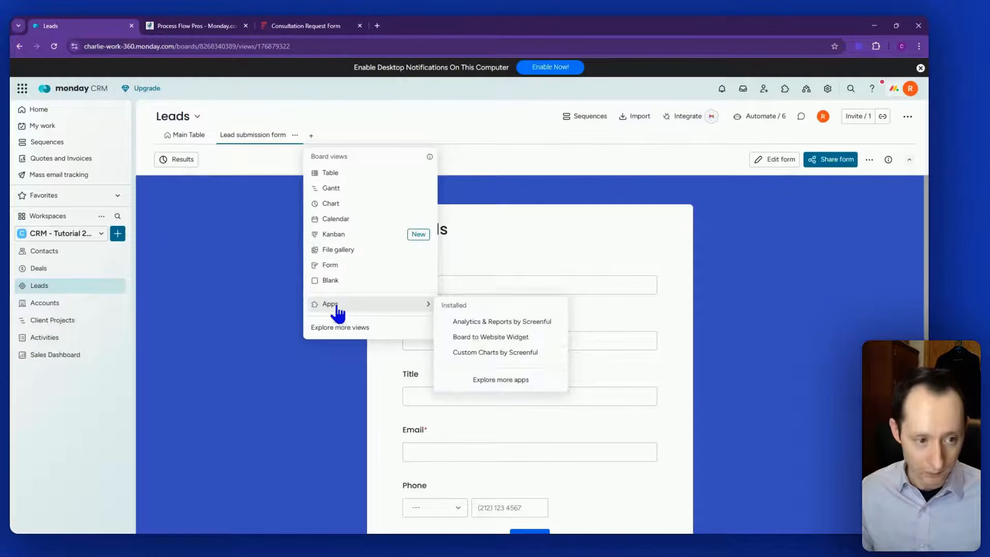
{"action": "left_click", "coordinate": [261, 279]}
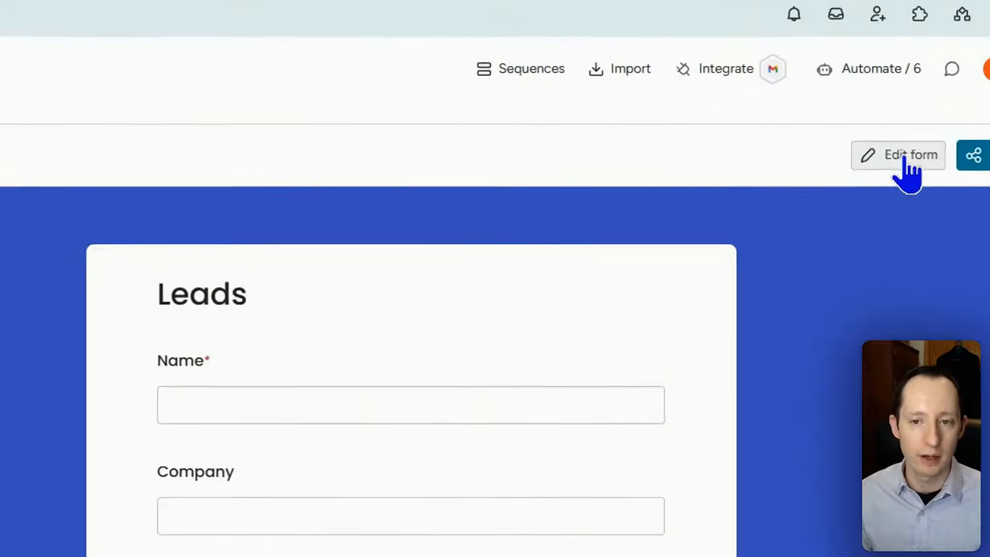
Put the lead submission form into edit mode and look through its questions.
{"action": "left_click", "coordinate": [774, 159]}
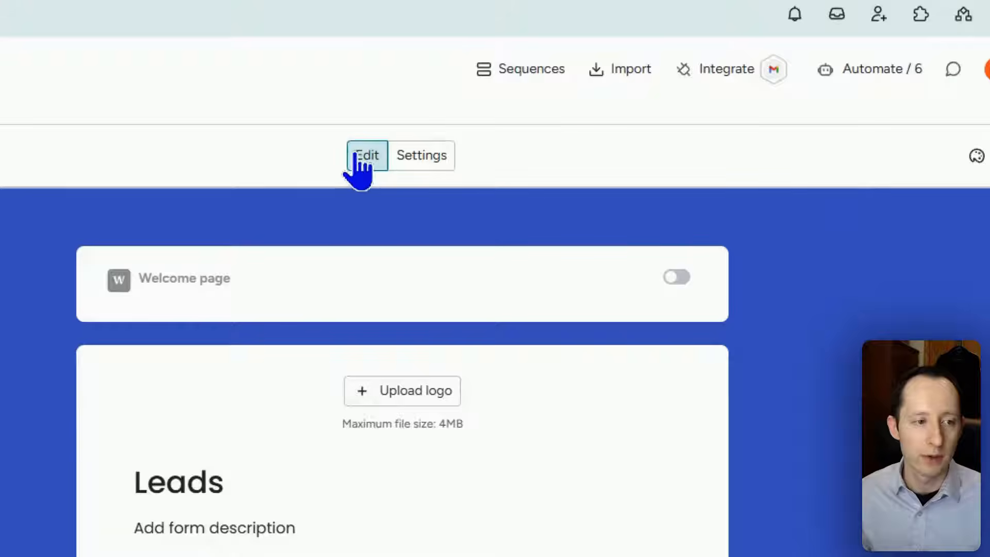
{"action": "scroll", "coordinate": [17, 312], "scroll_direction": "down", "scroll_amount": 3}
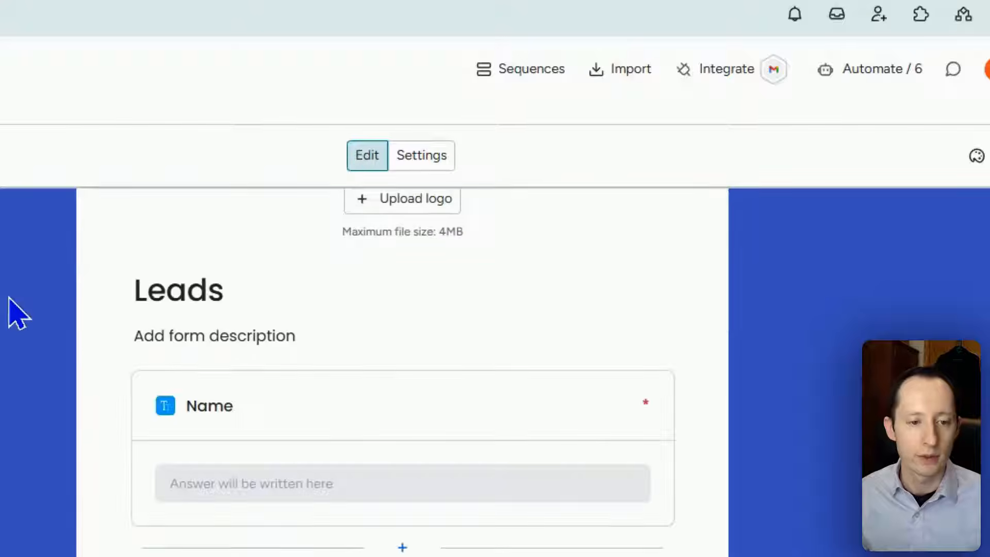
{"action": "mouse_move", "coordinate": [237, 398]}
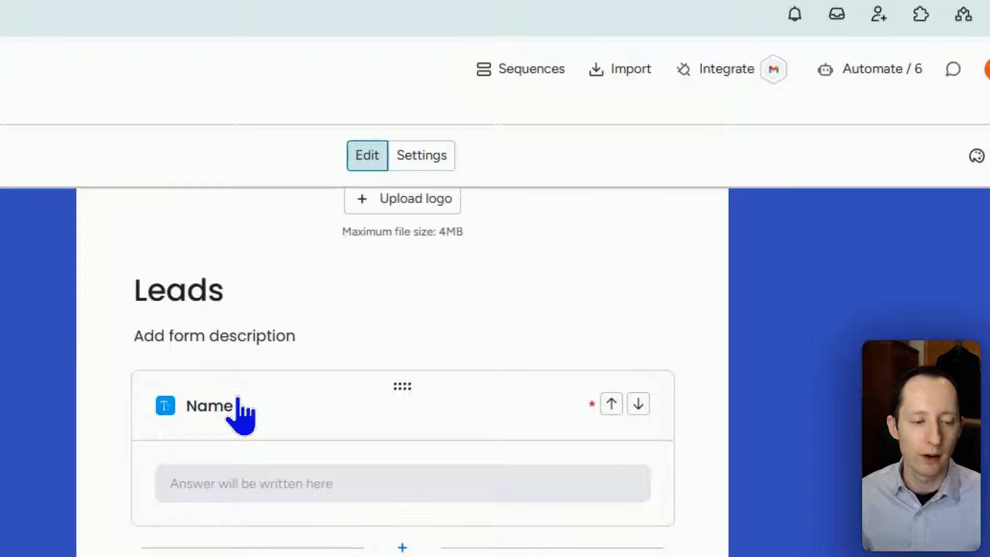
{"action": "scroll", "coordinate": [239, 486], "scroll_direction": "down", "scroll_amount": 10}
{"action": "scroll", "coordinate": [238, 486], "scroll_direction": "up", "scroll_amount": 7}
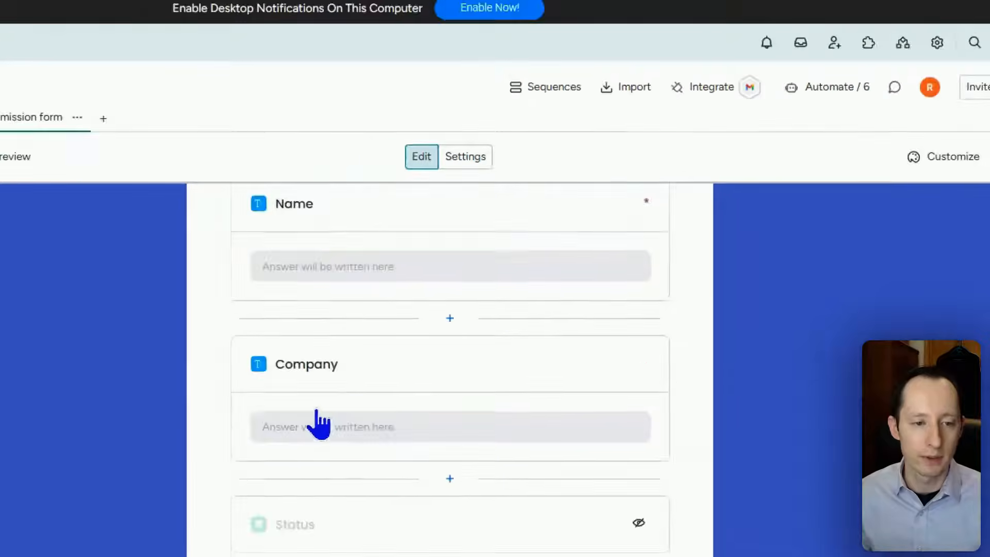
{"action": "scroll", "coordinate": [315, 382], "scroll_direction": "up", "scroll_amount": 2}
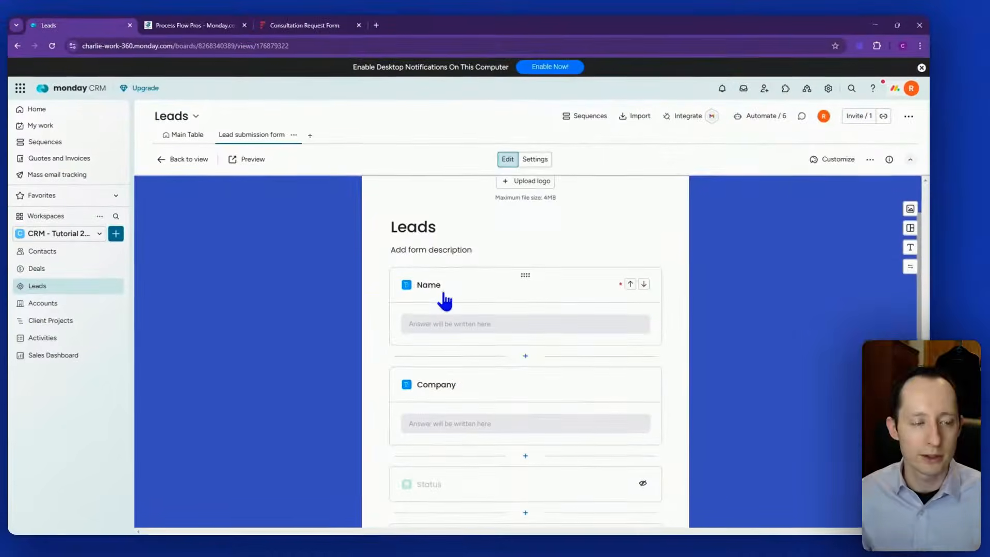
Compare the form with the columns of the main leads table and inspect the Name question's settings.
{"action": "left_click", "coordinate": [170, 138]}
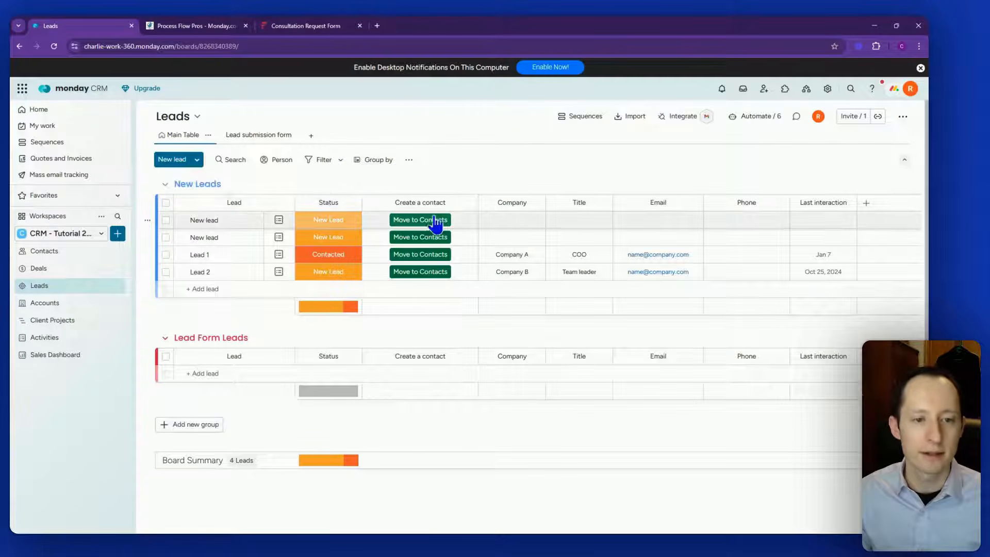
{"action": "left_click", "coordinate": [261, 138]}
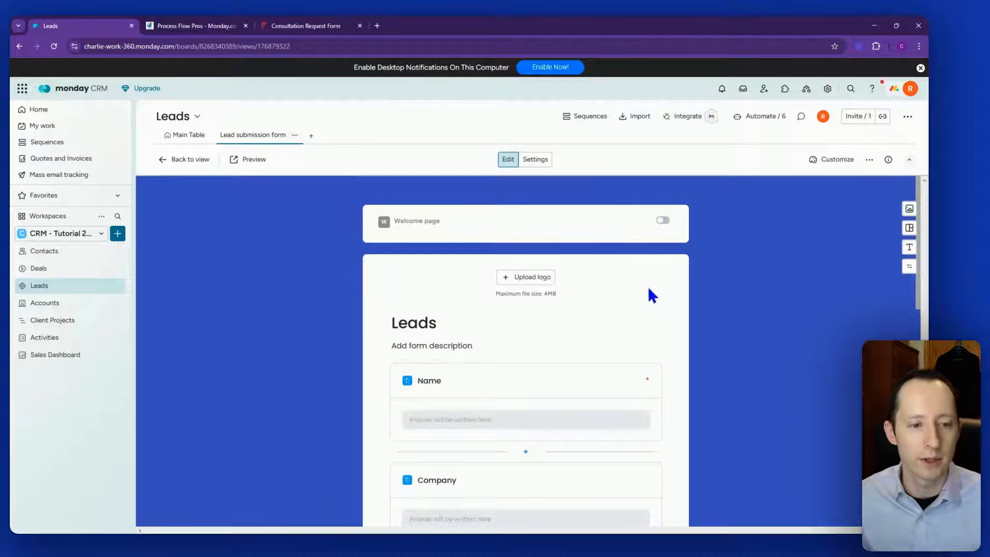
{"action": "scroll", "coordinate": [614, 296], "scroll_direction": "down", "scroll_amount": 2}
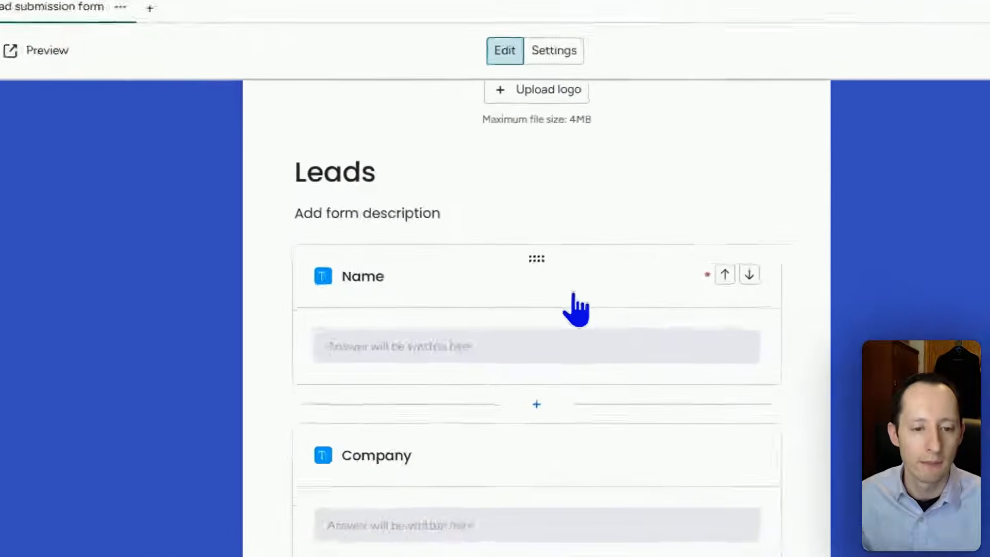
{"action": "left_click", "coordinate": [550, 298]}
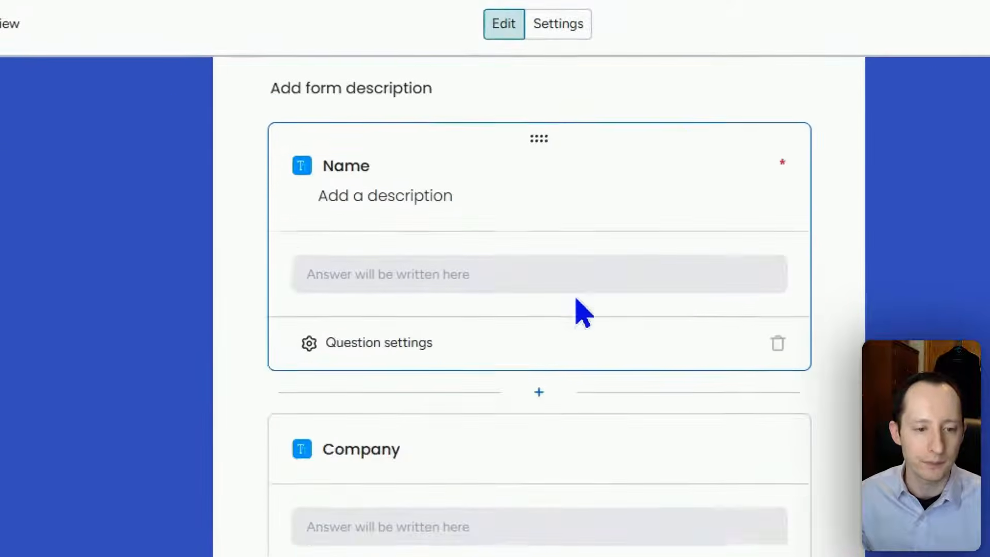
{"action": "left_click", "coordinate": [412, 346]}
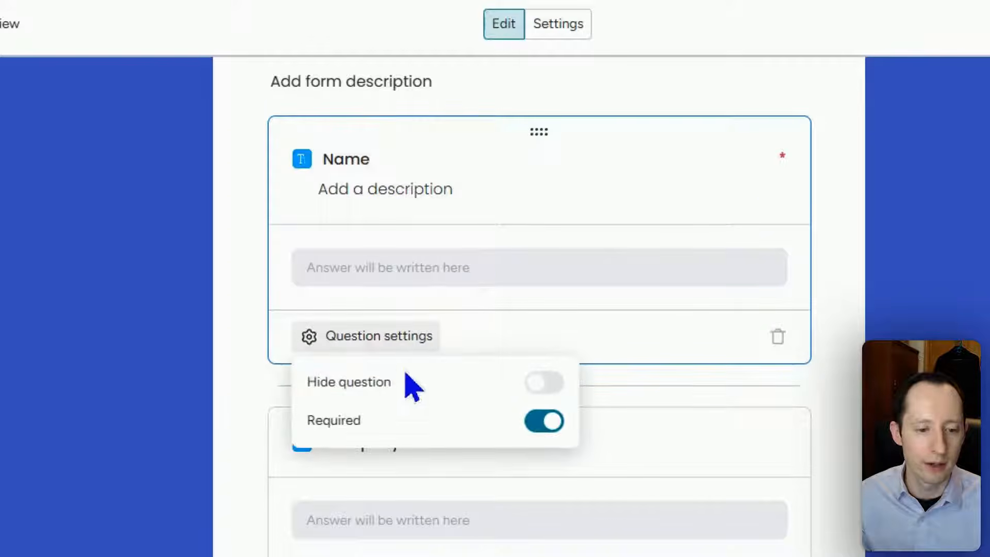
{"action": "left_click", "coordinate": [843, 349]}
Inspect the Company question's hide and required settings and its duplicate and delete options.
{"action": "scroll", "coordinate": [711, 335], "scroll_direction": "down", "scroll_amount": 4}
{"action": "left_click", "coordinate": [613, 258]}
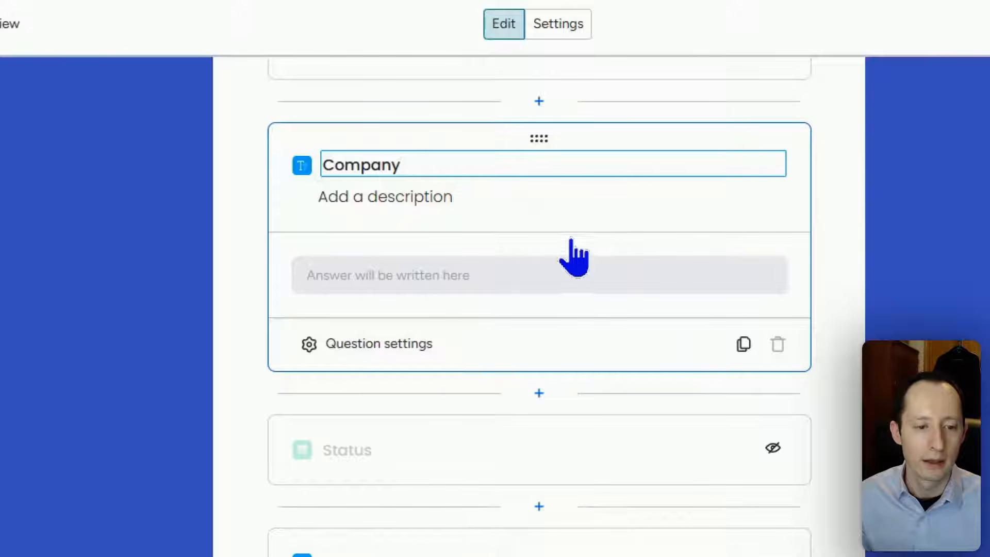
{"action": "left_click", "coordinate": [360, 355]}
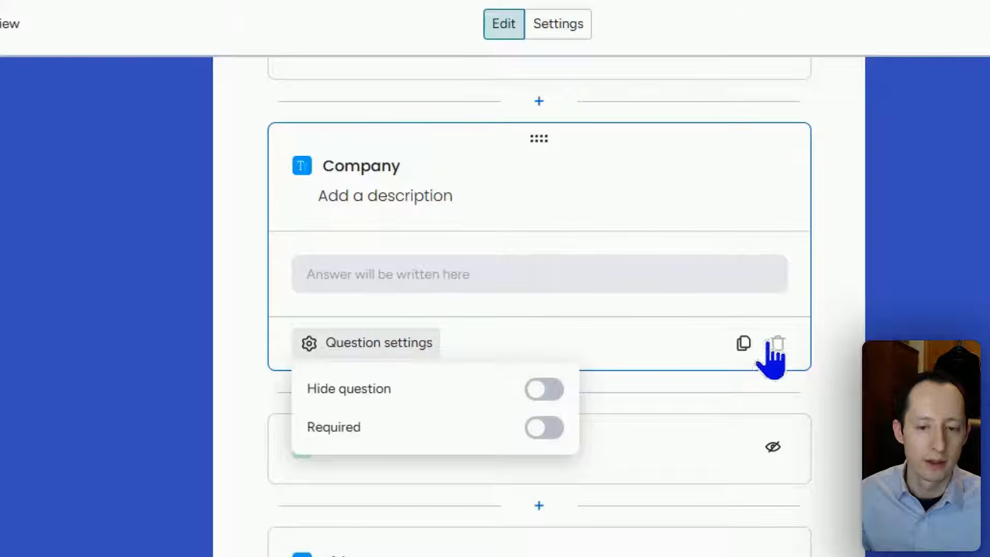
{"action": "left_click", "coordinate": [692, 356]}
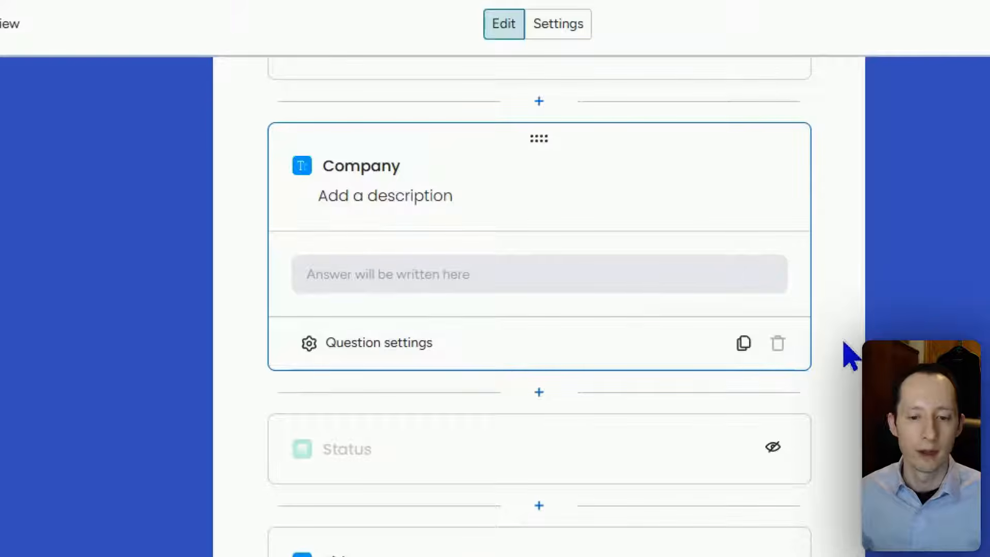
{"action": "mouse_move", "coordinate": [771, 350]}
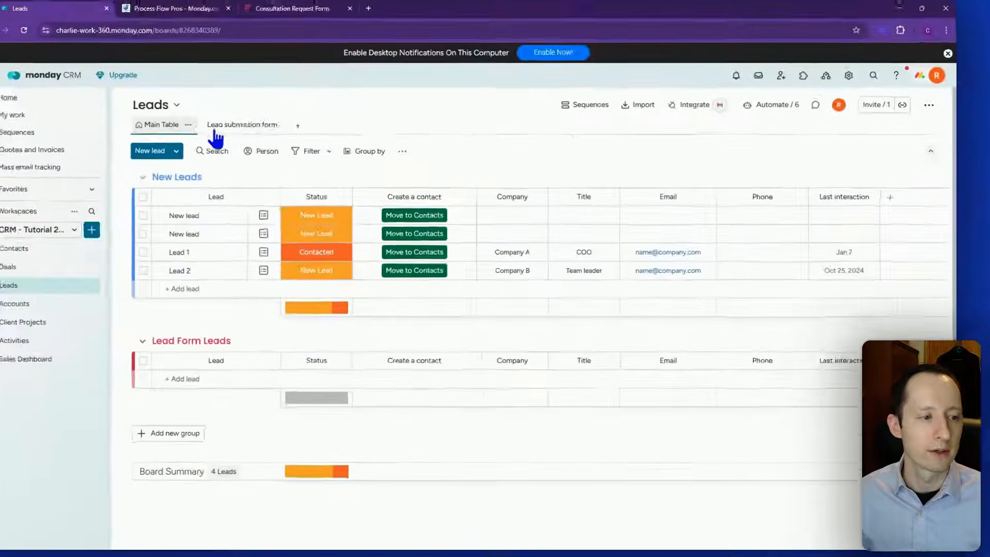
Add a short text question titled "More Details" between the Status and Title questions of the lead submission form.
{"action": "left_click", "coordinate": [215, 130]}
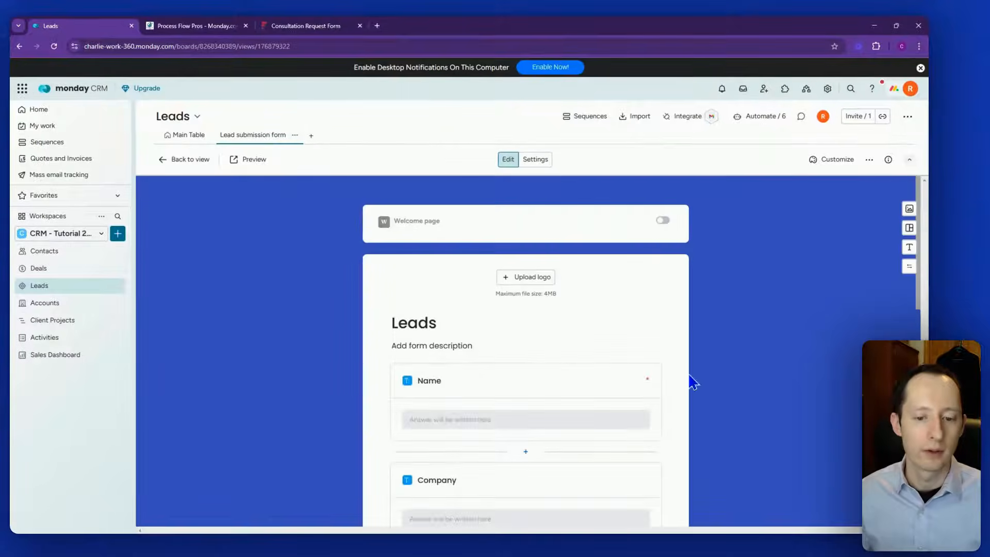
{"action": "scroll", "coordinate": [688, 379], "scroll_direction": "down", "scroll_amount": 3}
{"action": "scroll", "coordinate": [681, 376], "scroll_direction": "down", "scroll_amount": 2}
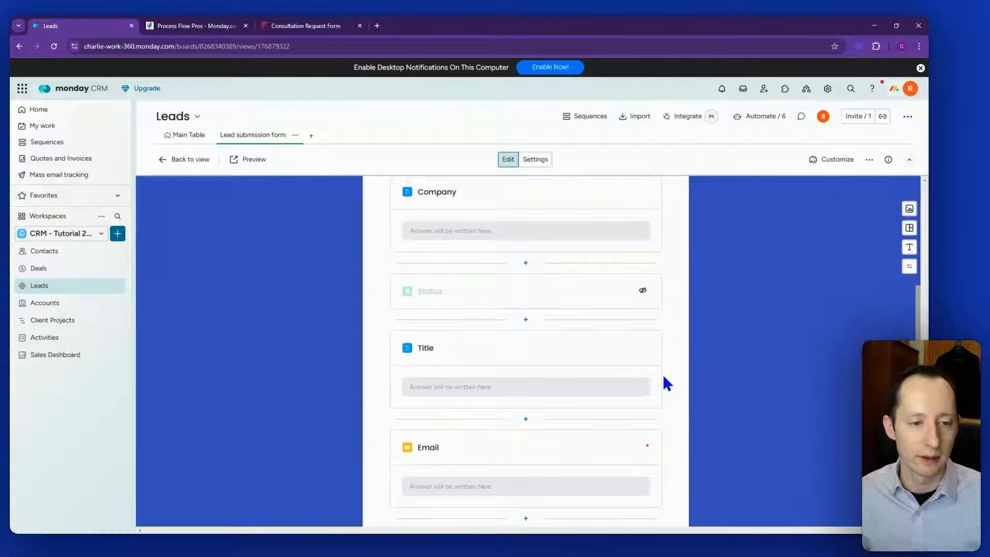
{"action": "scroll", "coordinate": [663, 377], "scroll_direction": "down", "scroll_amount": 1}
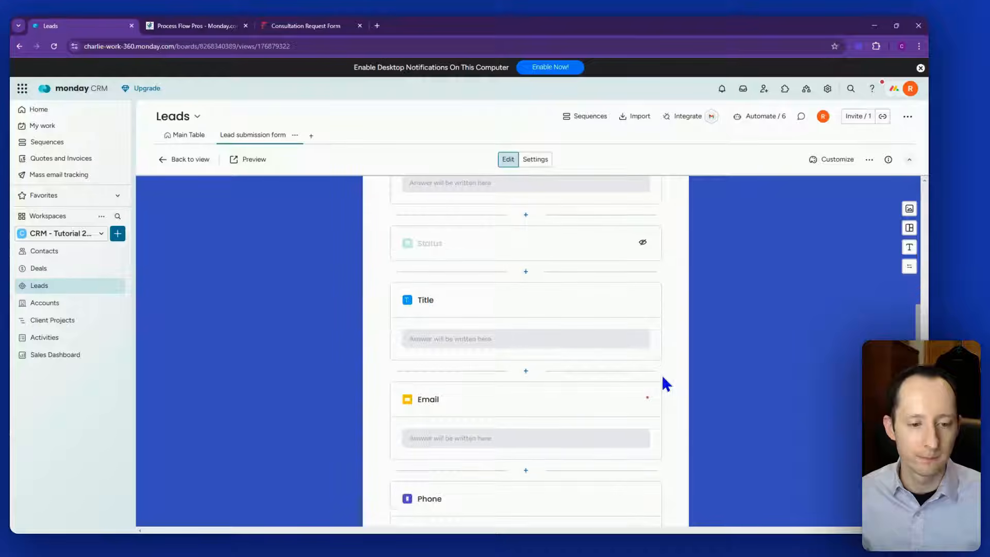
{"action": "left_click", "coordinate": [527, 272]}
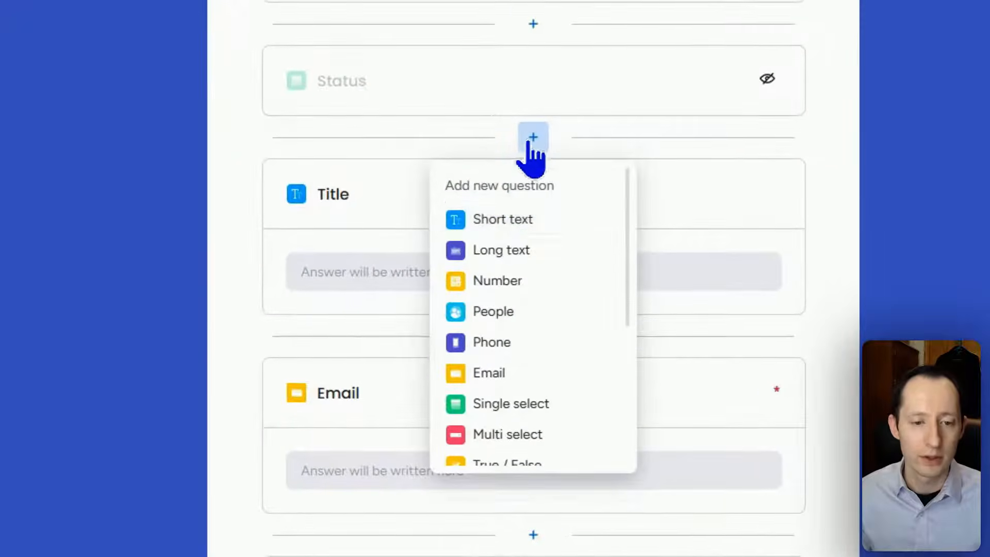
{"action": "left_click", "coordinate": [534, 227]}
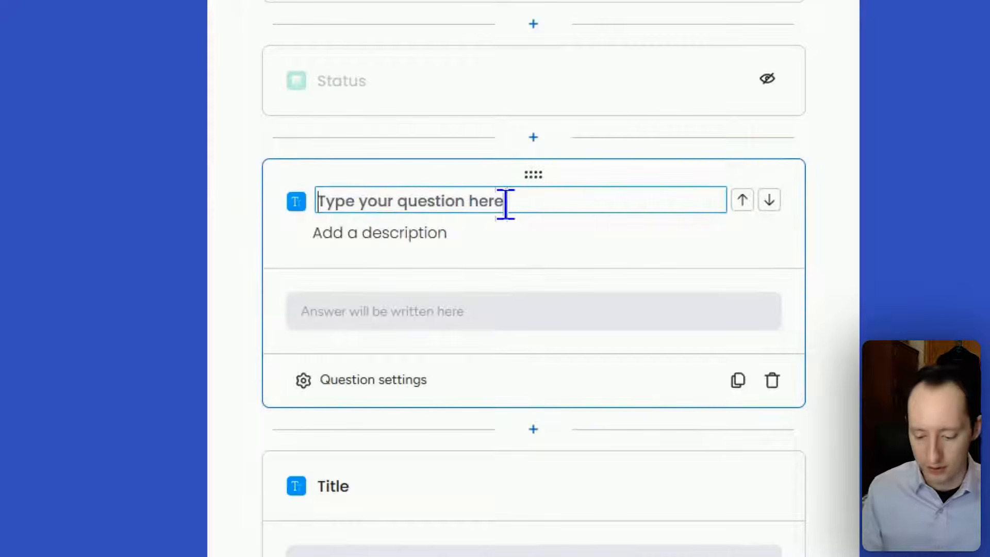
{"action": "type", "text": "More Details"}
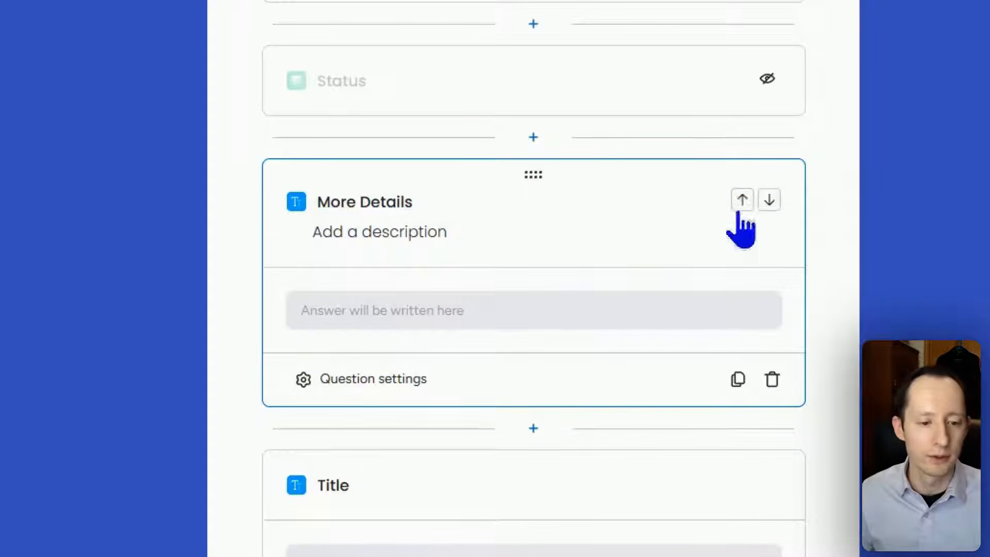
Check the More Details question's hide and required settings and move the question above Status.
{"action": "left_click", "coordinate": [350, 389]}
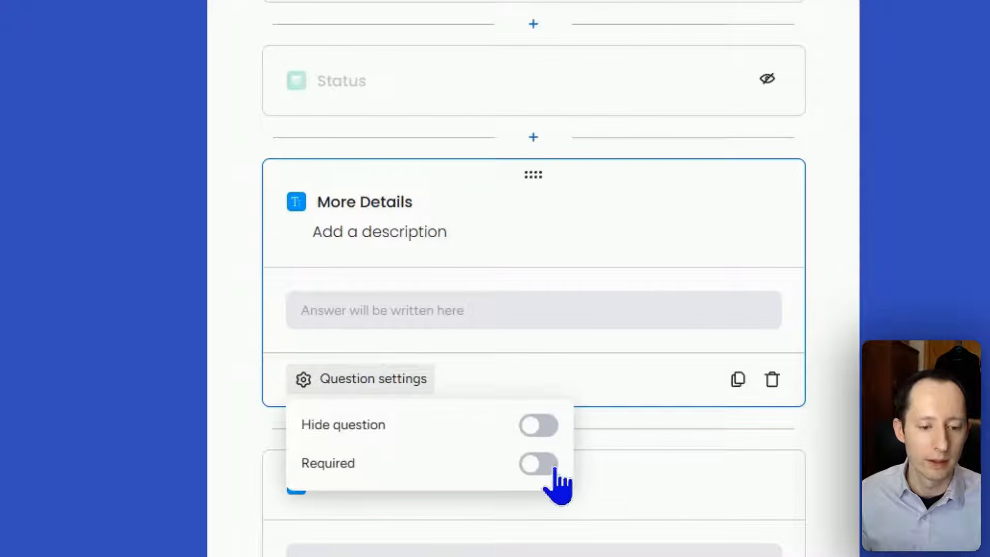
{"action": "left_click", "coordinate": [836, 306]}
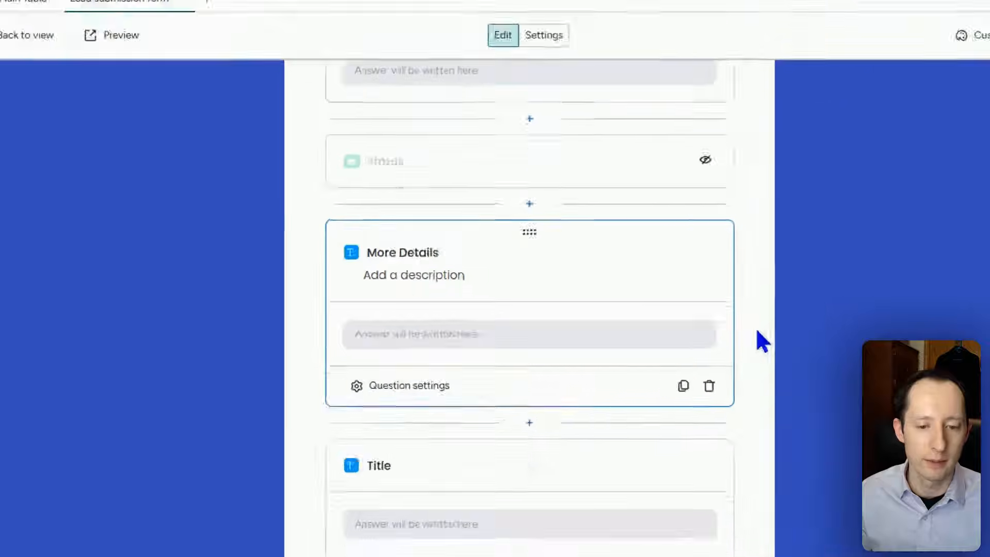
{"action": "scroll", "coordinate": [733, 302], "scroll_direction": "up", "scroll_amount": 1}
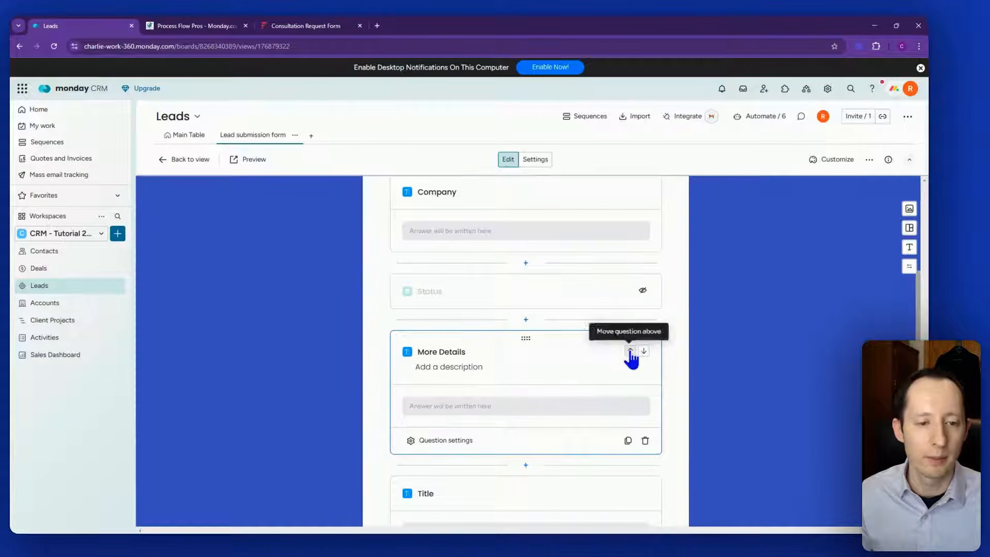
{"action": "left_click", "coordinate": [629, 350]}
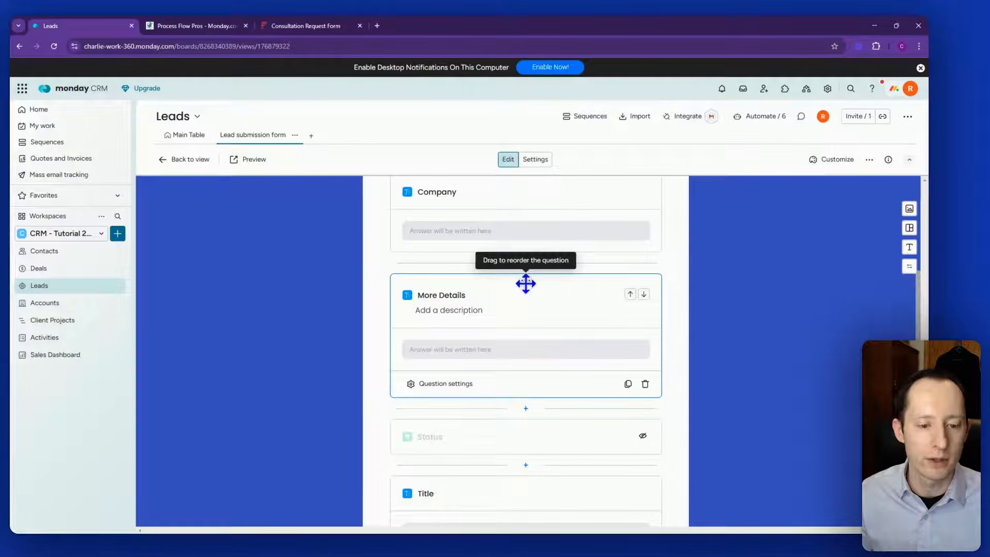
Inspect the Status question's display, order and visibility settings, and review the remaining questions through the end of the form.
{"action": "scroll", "coordinate": [691, 358], "scroll_direction": "down", "scroll_amount": 1}
{"action": "left_click", "coordinate": [557, 339]}
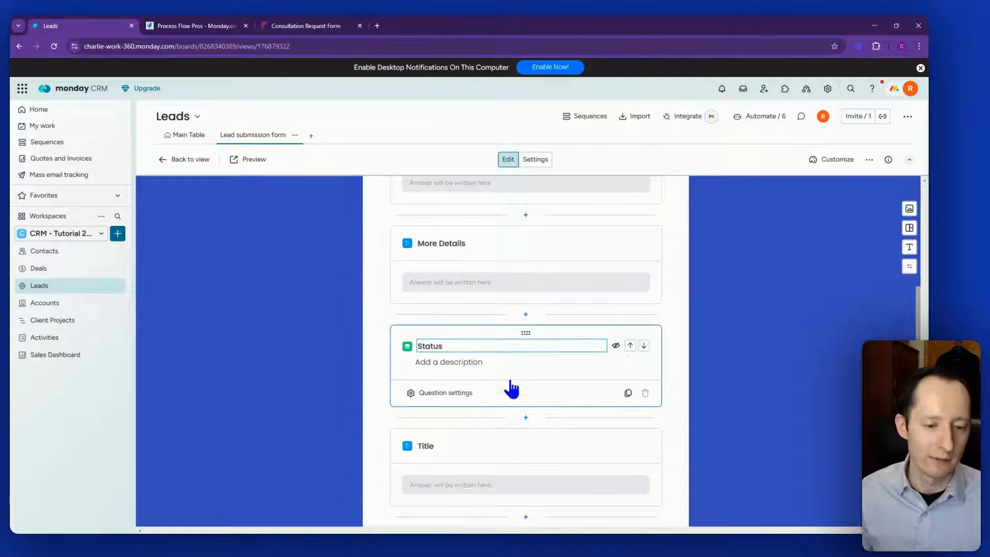
{"action": "left_click", "coordinate": [456, 393]}
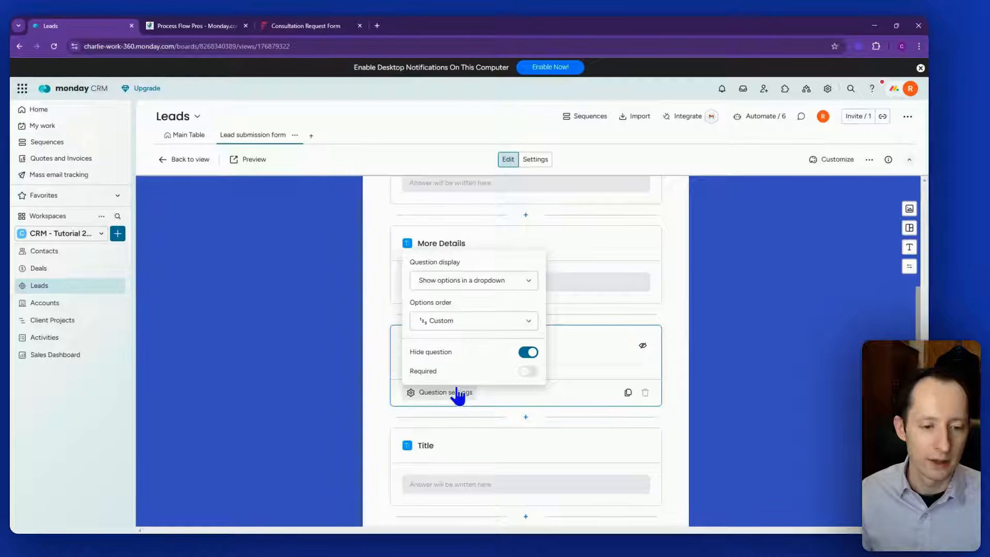
{"action": "left_click", "coordinate": [682, 333]}
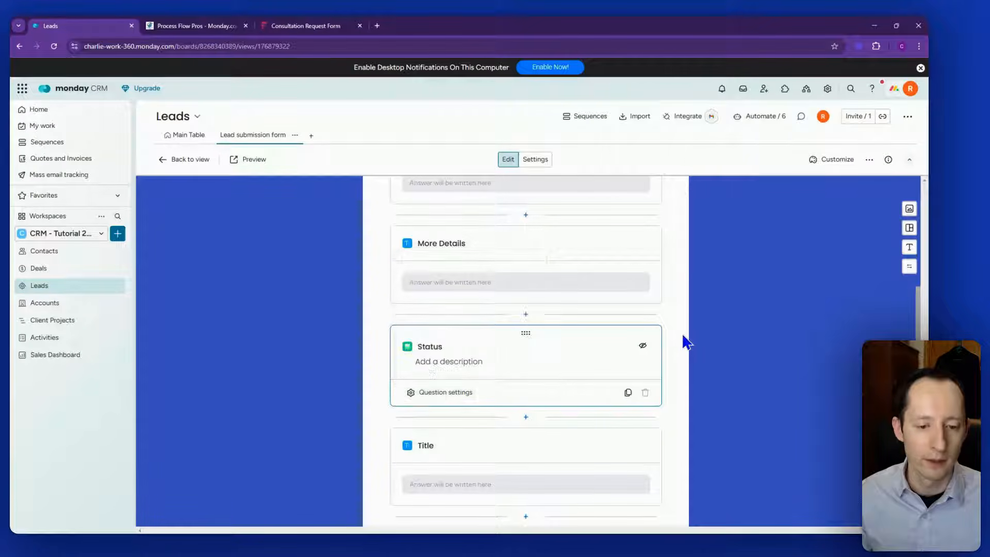
{"action": "scroll", "coordinate": [680, 333], "scroll_direction": "down", "scroll_amount": 7}
{"action": "scroll", "coordinate": [644, 364], "scroll_direction": "up", "scroll_amount": 2}
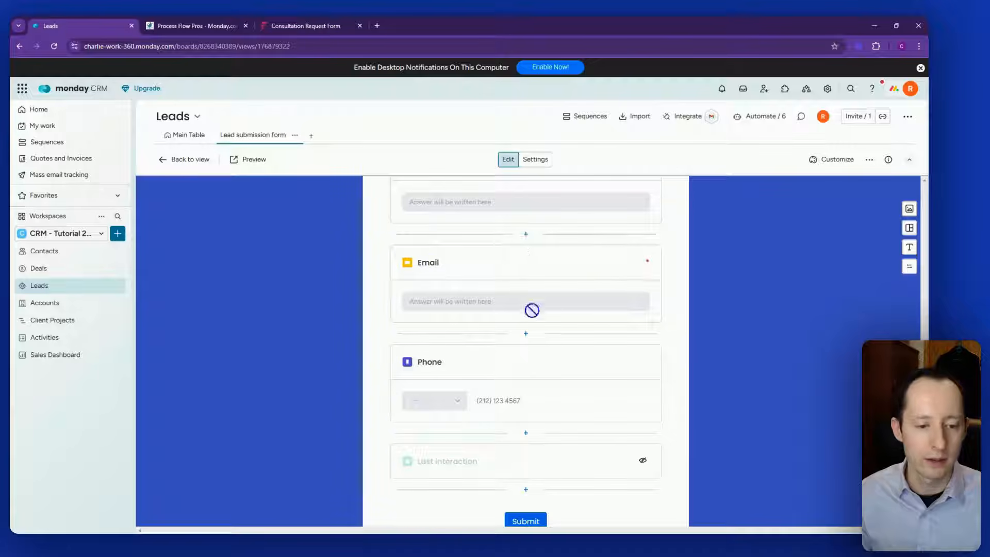
{"action": "scroll", "coordinate": [531, 310], "scroll_direction": "down", "scroll_amount": 2}
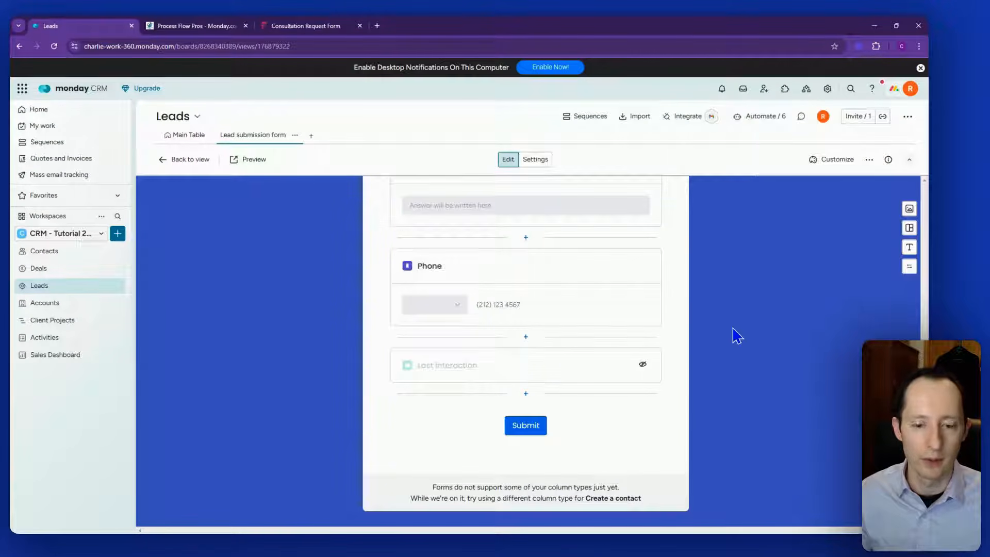
{"action": "scroll", "coordinate": [737, 336], "scroll_direction": "up", "scroll_amount": 10}
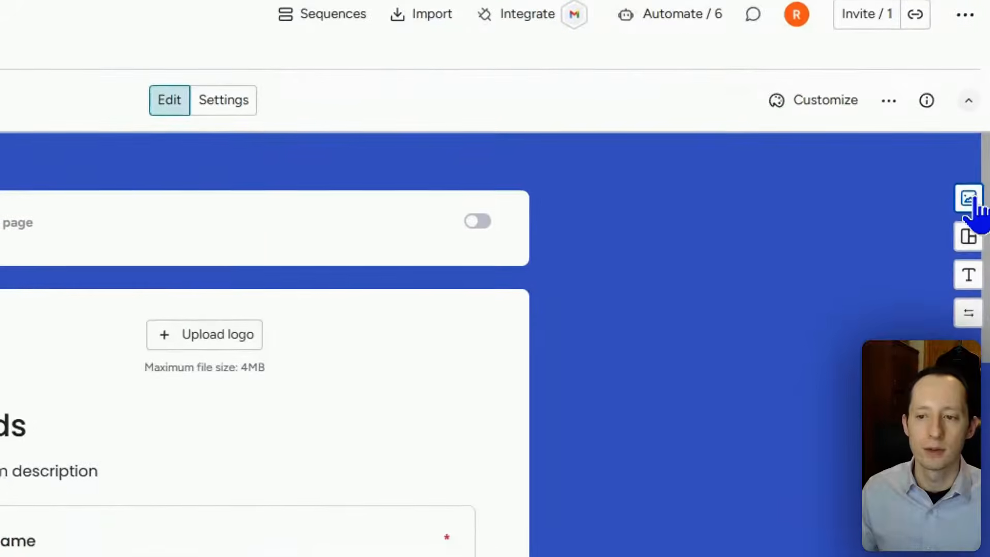
Try several custom background colors for the form, settle on a medium blue, and view the background image options.
{"action": "left_click", "coordinate": [909, 209]}
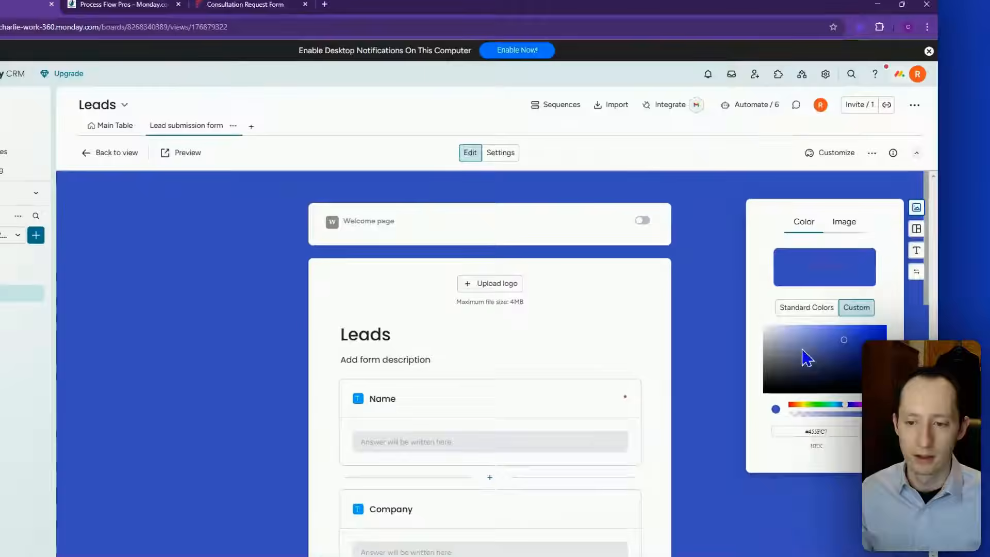
{"action": "left_click", "coordinate": [748, 454]}
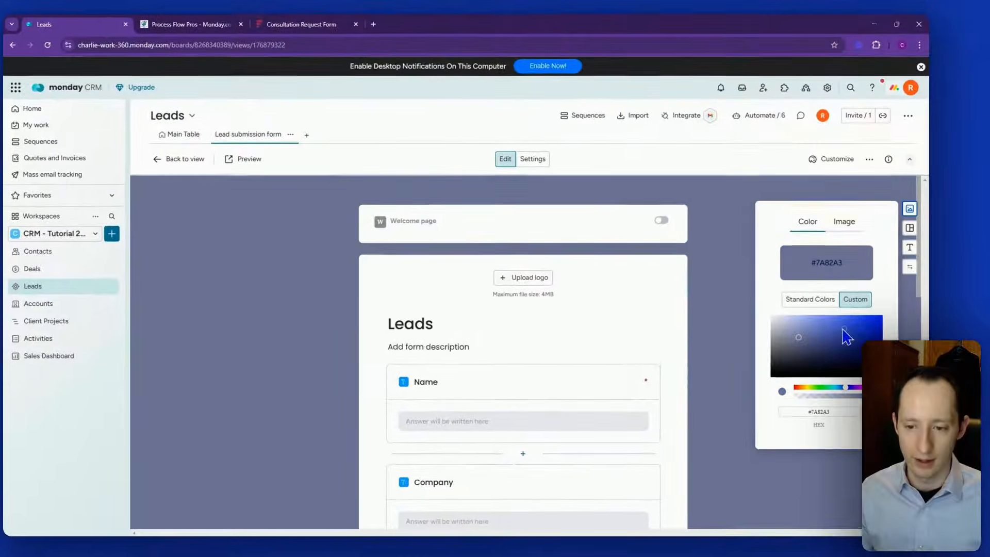
{"action": "left_click", "coordinate": [856, 322]}
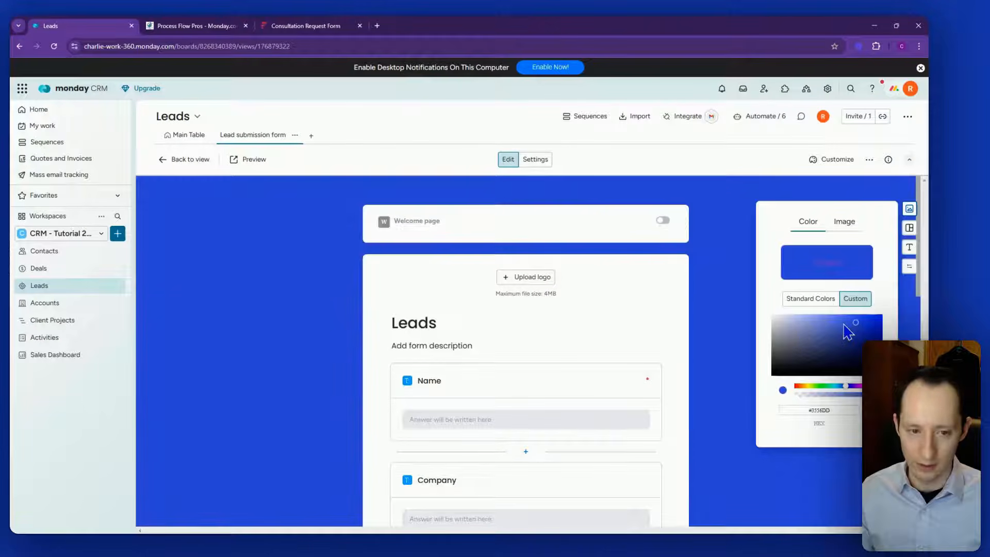
{"action": "left_click", "coordinate": [843, 322]}
{"action": "left_click", "coordinate": [826, 336]}
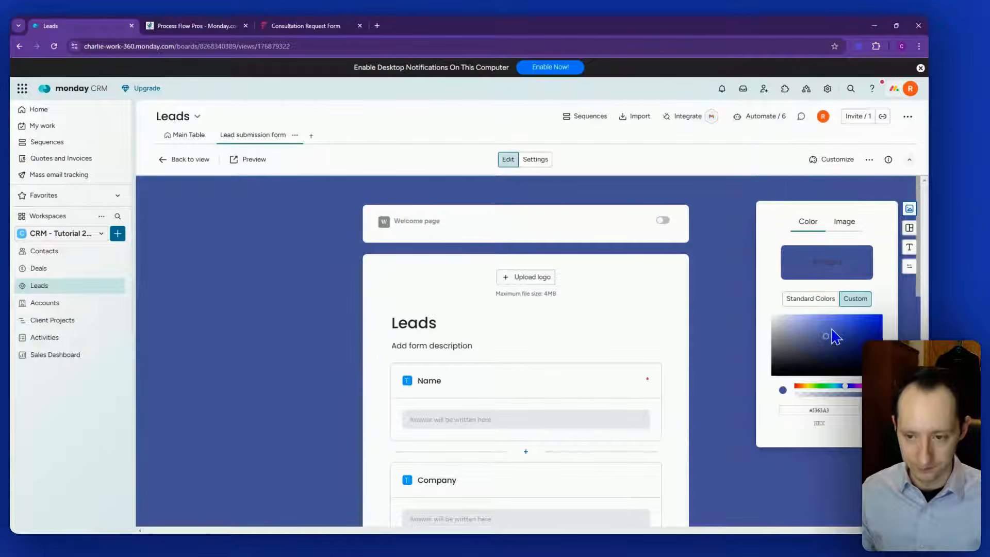
{"action": "left_click", "coordinate": [845, 227]}
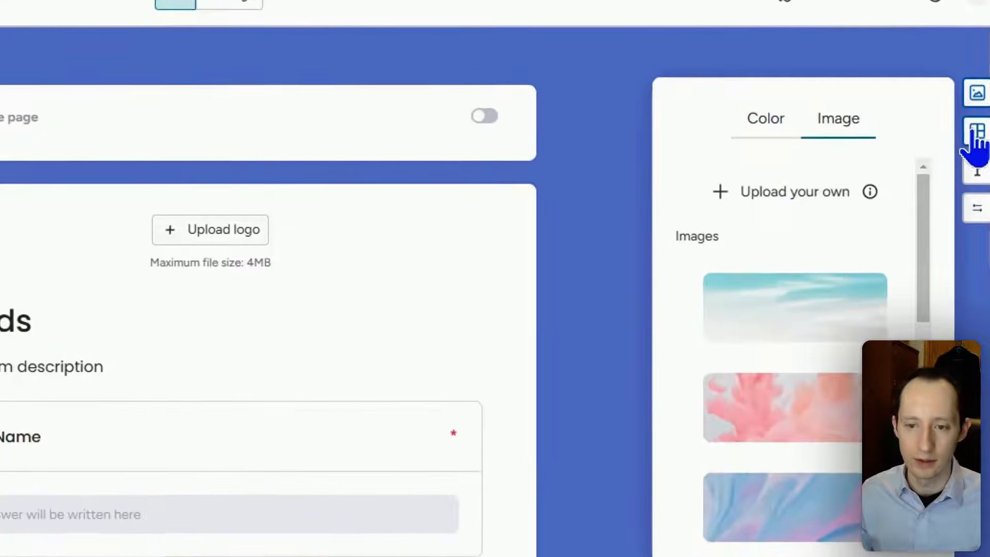
Try aligning the form fully left and left with a frame, and return it to center alignment.
{"action": "left_click", "coordinate": [975, 133]}
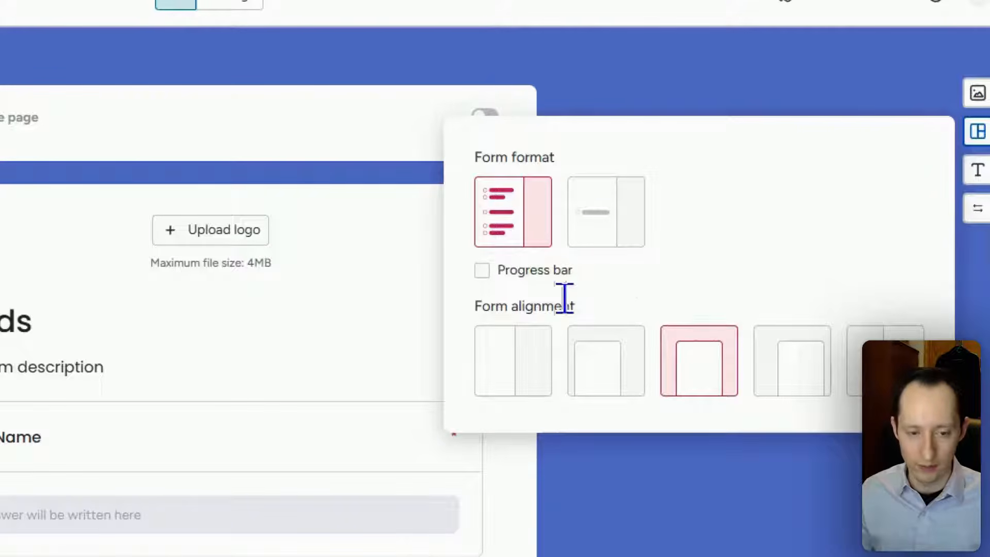
{"action": "left_click", "coordinate": [544, 363]}
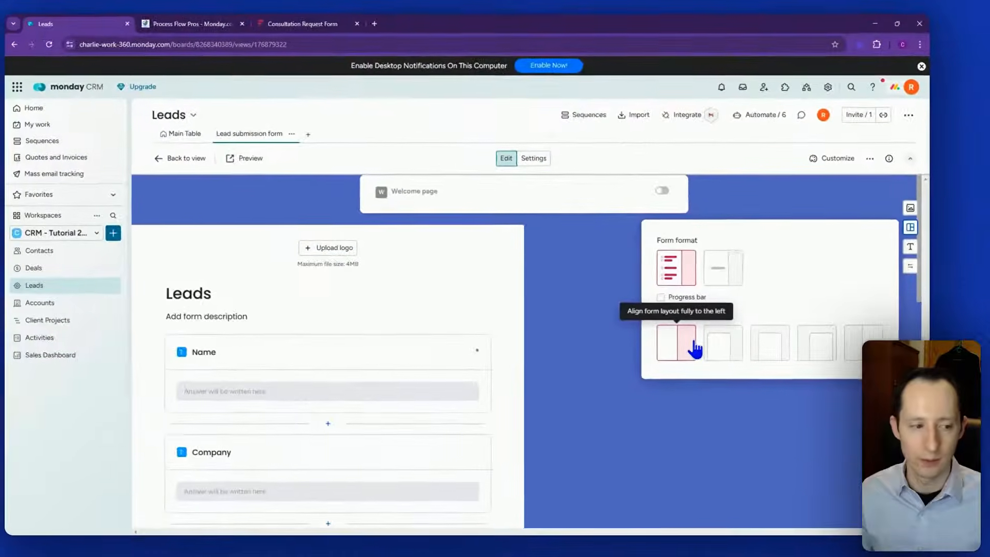
{"action": "left_click", "coordinate": [722, 343]}
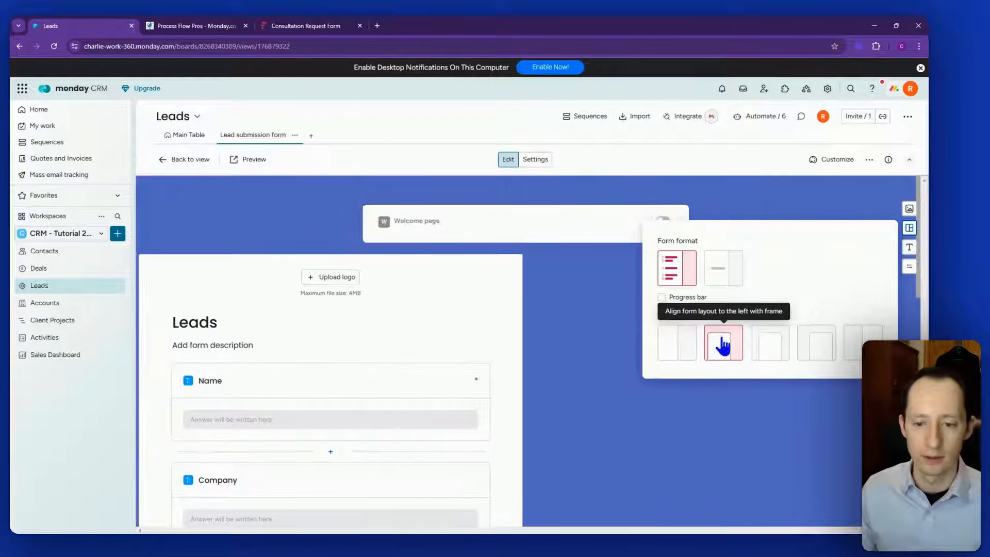
{"action": "left_click", "coordinate": [762, 349]}
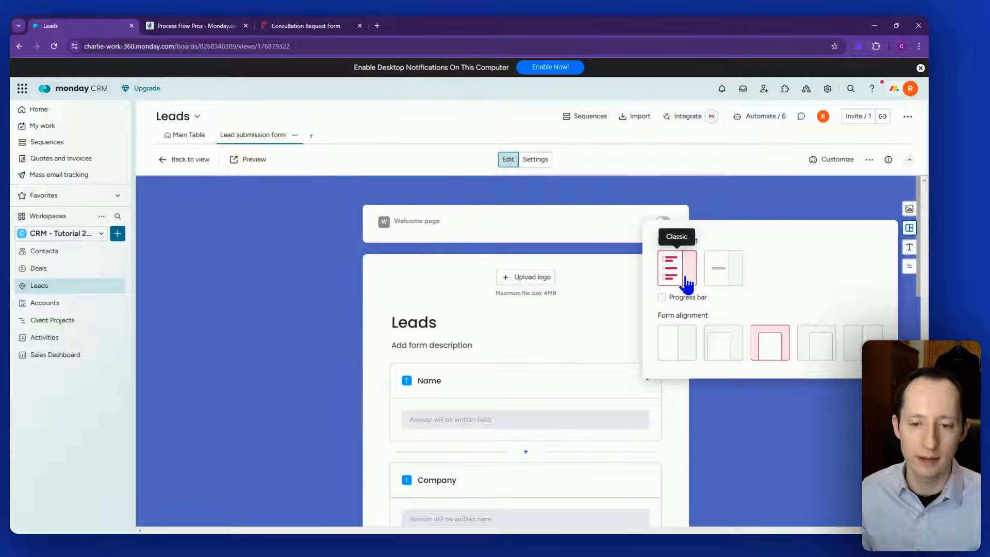
Try the progress bar option and the one-question form format, and restore the Classic format with center alignment.
{"action": "left_click", "coordinate": [660, 297]}
{"action": "left_click", "coordinate": [661, 298]}
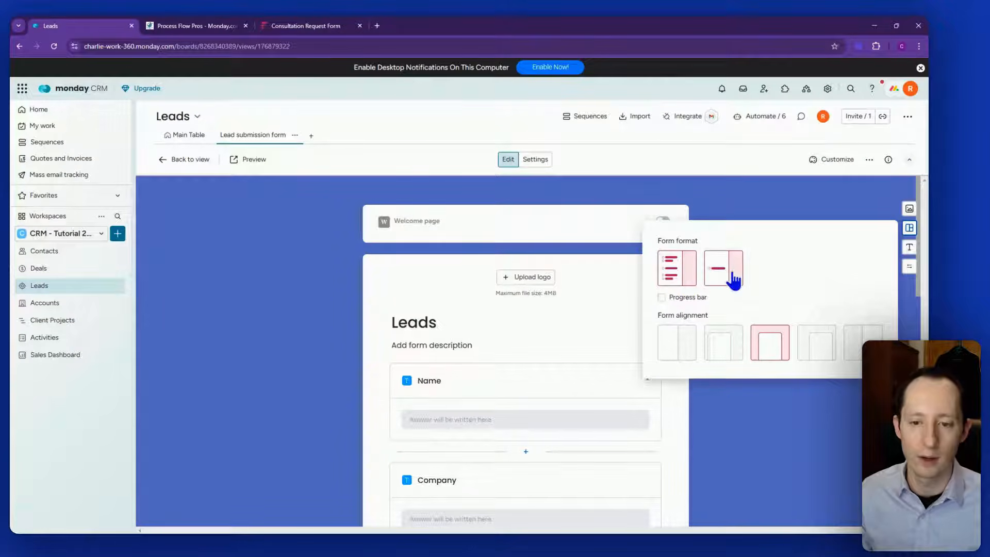
{"action": "left_click", "coordinate": [732, 274]}
{"action": "left_click", "coordinate": [771, 273]}
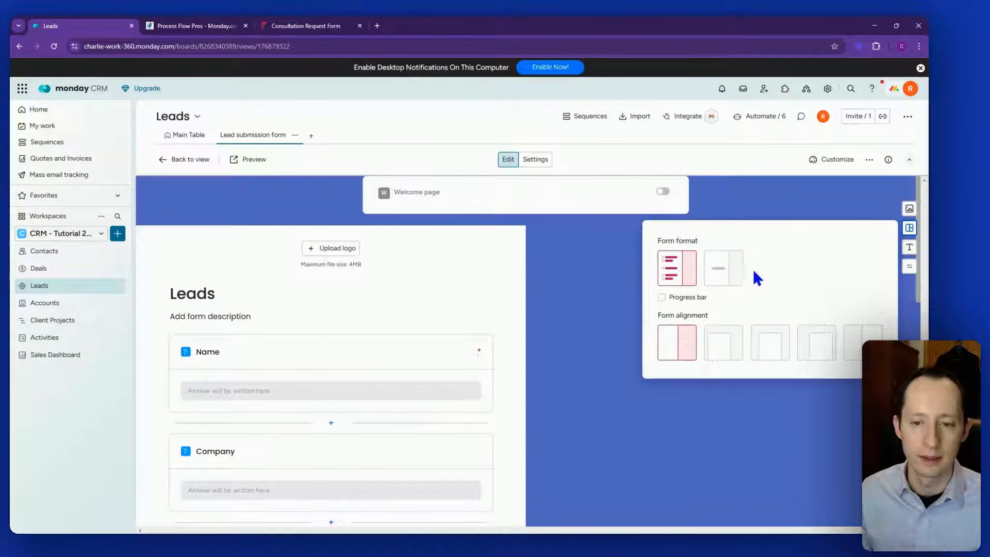
{"action": "left_click", "coordinate": [661, 297]}
{"action": "left_click", "coordinate": [768, 344]}
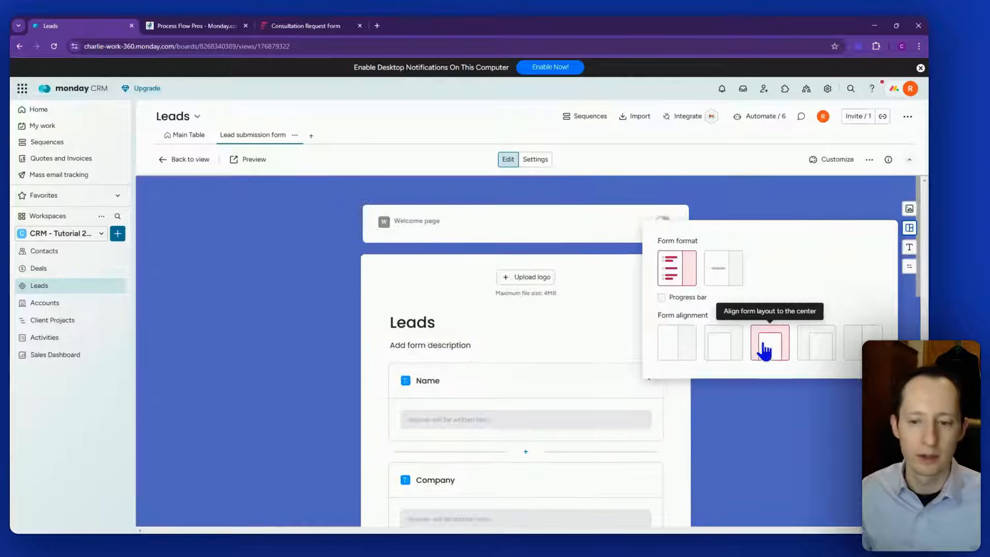
Review the form's font options and set a custom dark gray text color, #404145.
{"action": "left_click", "coordinate": [910, 248]}
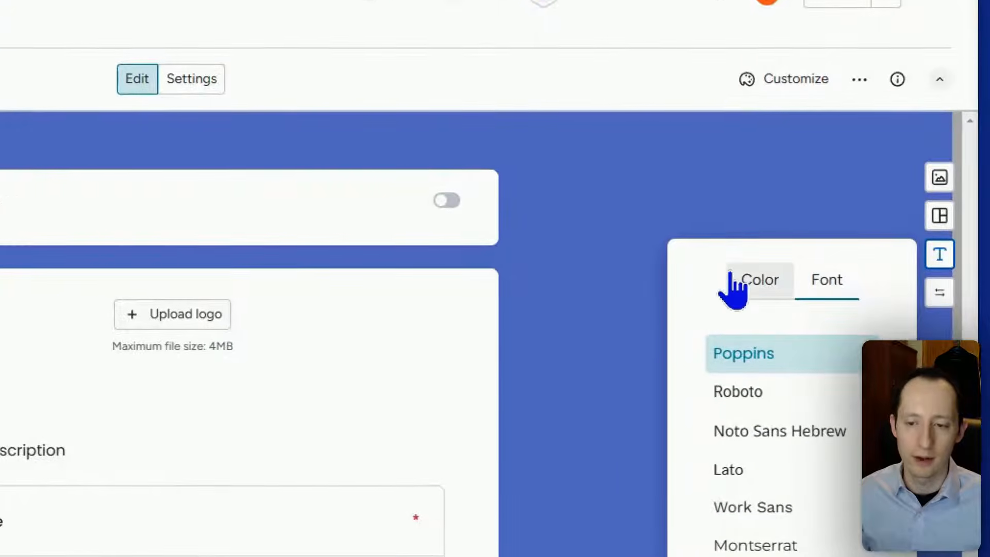
{"action": "left_click", "coordinate": [734, 286]}
{"action": "left_click", "coordinate": [822, 293]}
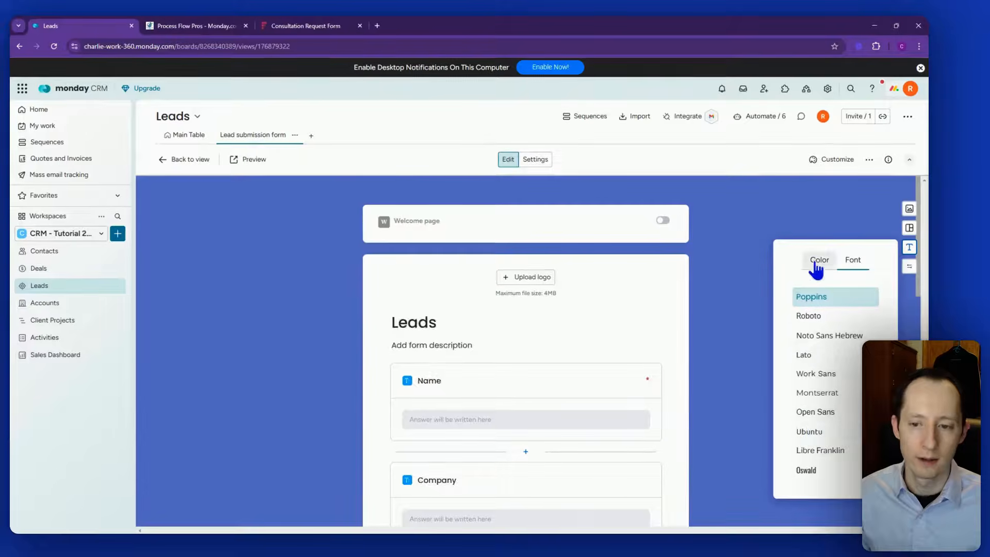
{"action": "left_click", "coordinate": [819, 260]}
{"action": "left_click", "coordinate": [824, 367]}
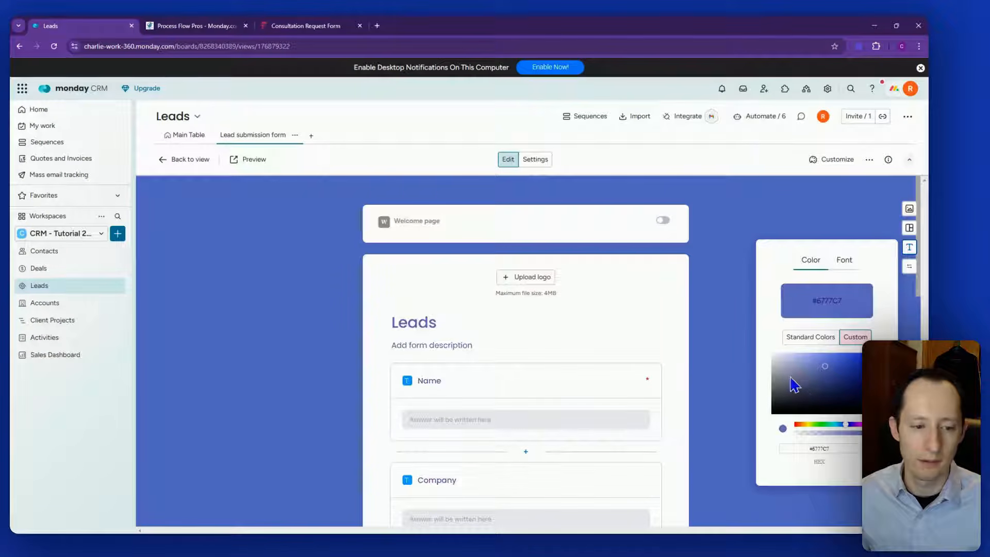
{"action": "left_click", "coordinate": [785, 383]}
{"action": "left_click", "coordinate": [779, 398]}
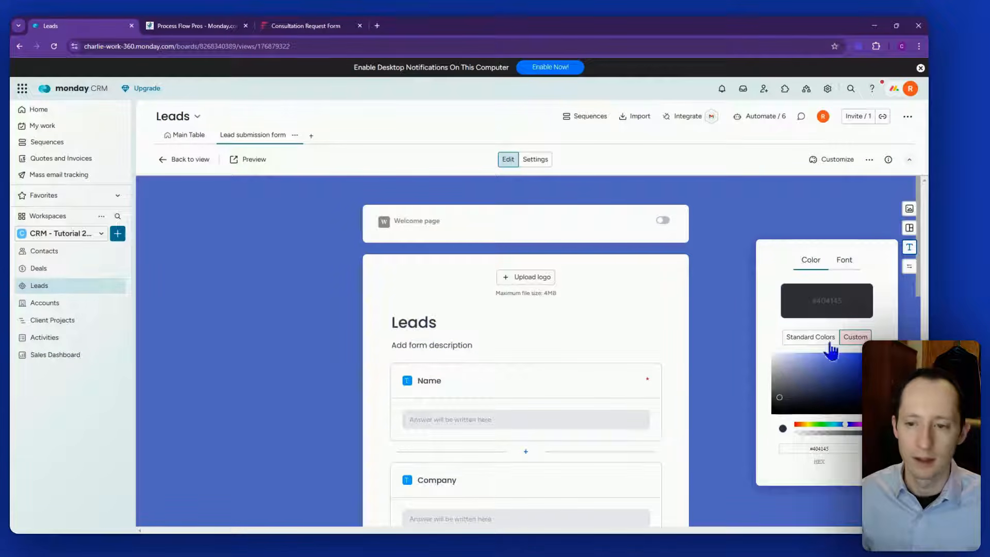
{"action": "left_click", "coordinate": [834, 228]}
Try the right-to-left form and text direction and switch the form back to left-to-right.
{"action": "left_click", "coordinate": [909, 267]}
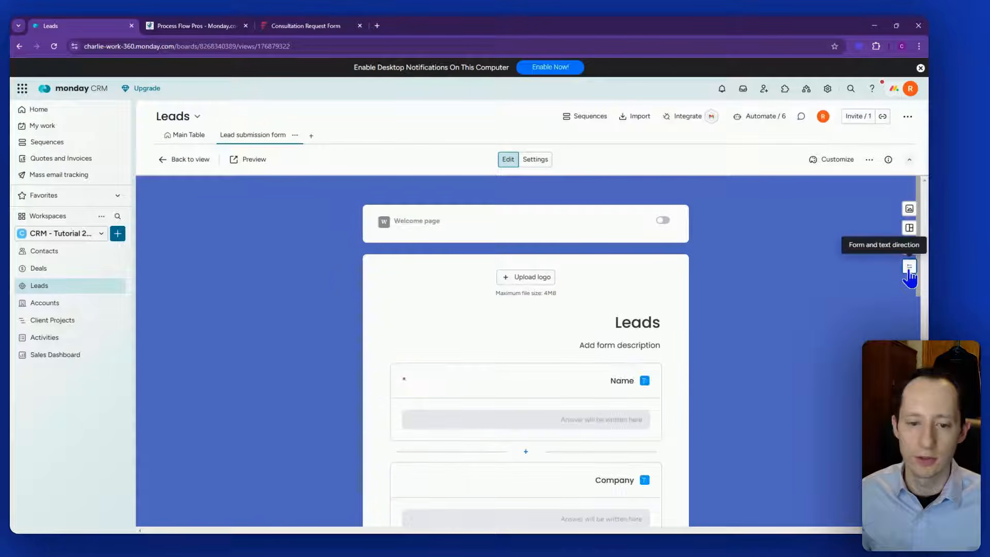
{"action": "left_click", "coordinate": [908, 267]}
{"action": "left_click", "coordinate": [909, 267]}
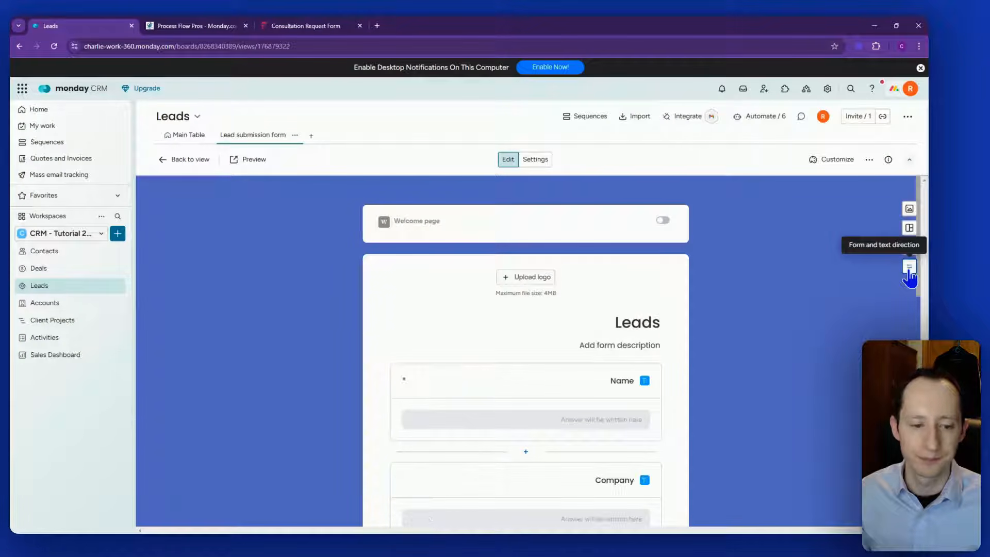
{"action": "left_click", "coordinate": [909, 267]}
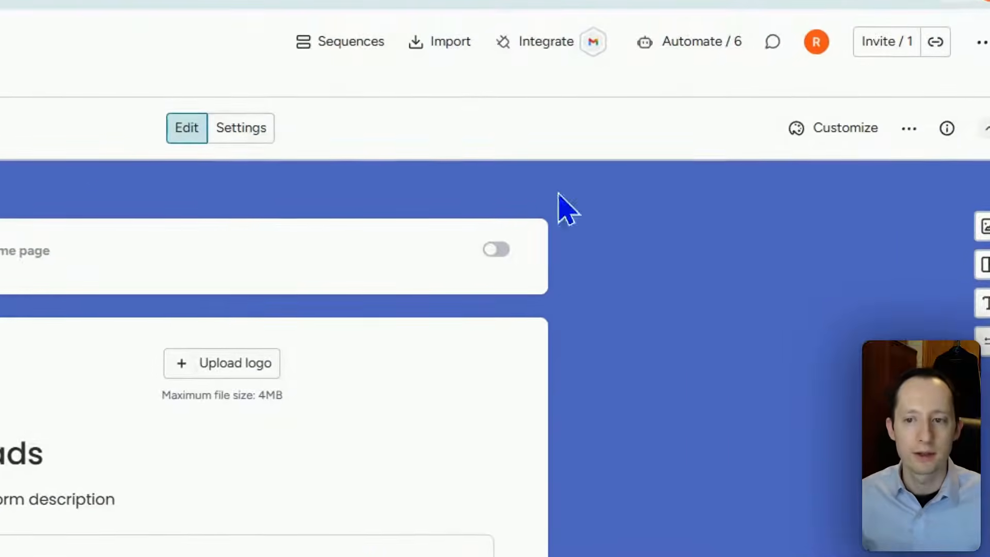
Review the form's welcome screen and submission view customization, and set the thank you screen title to "Thank You!".
{"action": "left_click", "coordinate": [849, 133]}
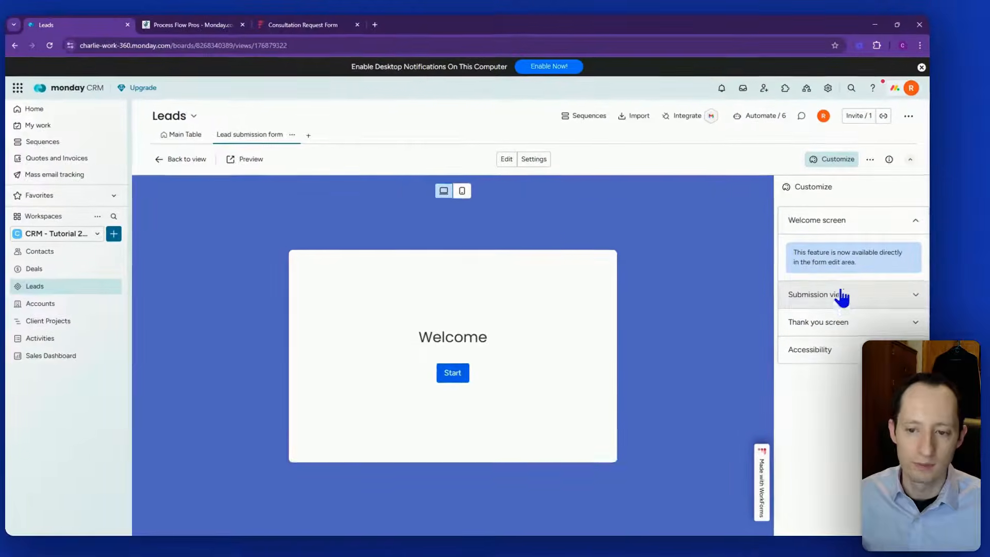
{"action": "left_click", "coordinate": [841, 296]}
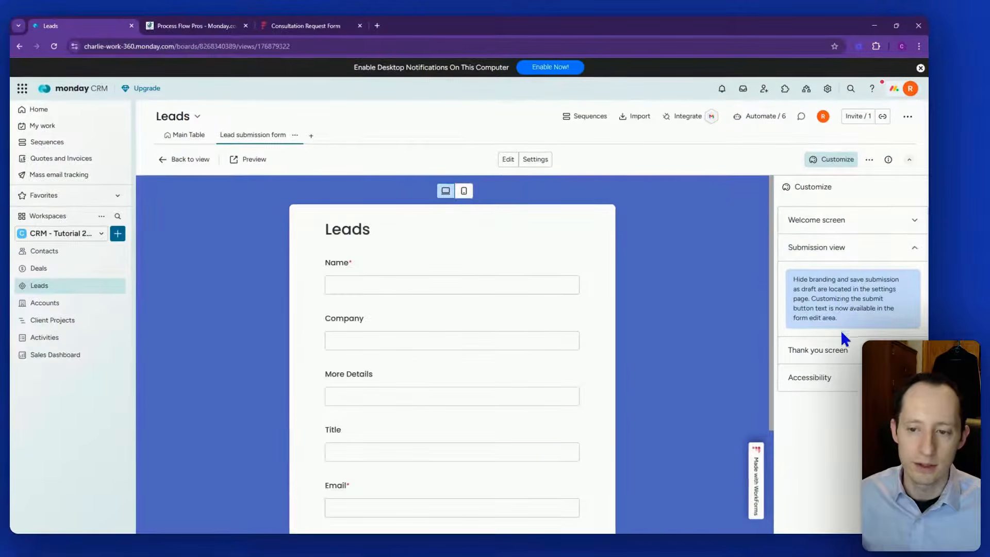
{"action": "left_click", "coordinate": [825, 350]}
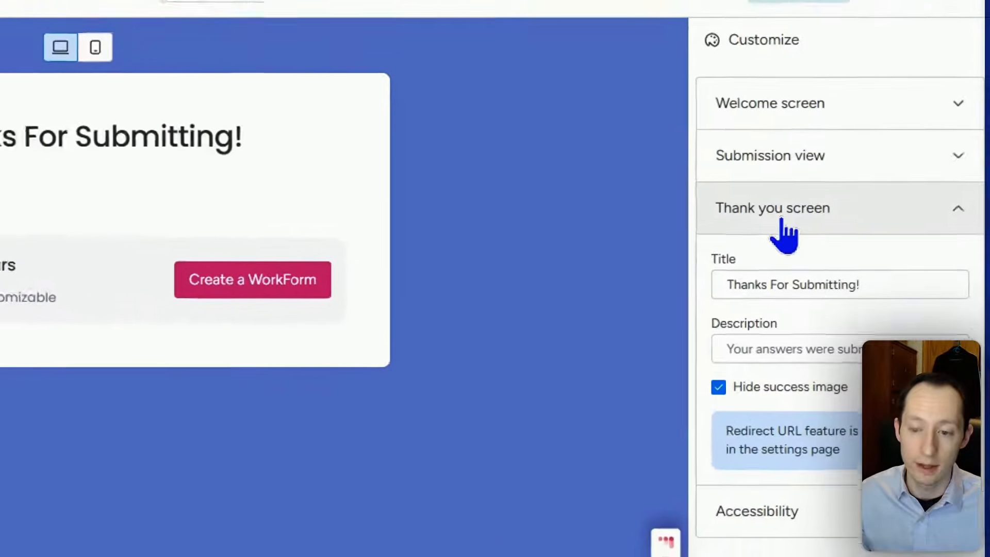
{"action": "triple_click", "coordinate": [801, 284]}
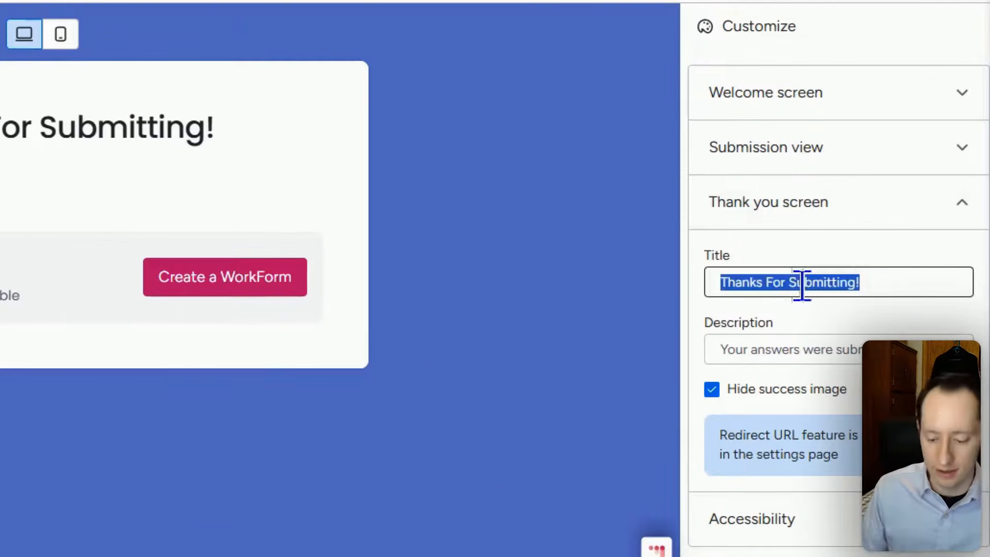
{"action": "type", "text": "Thank "}
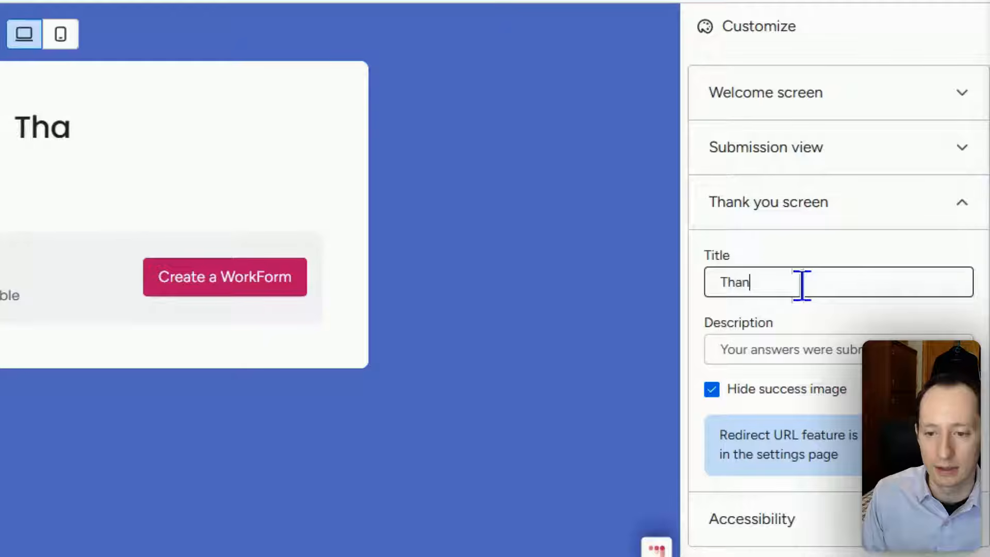
{"action": "type", "text": "You!"}
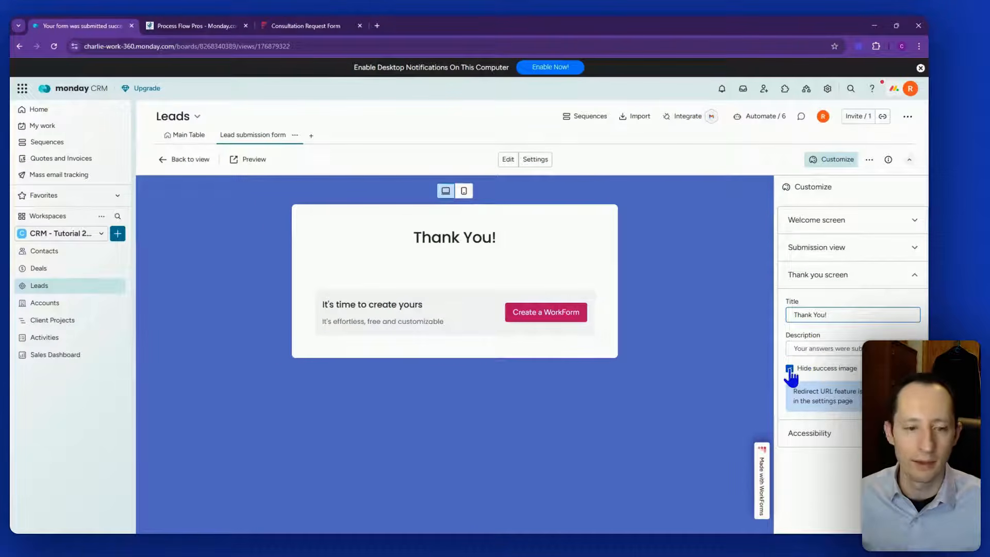
Toggle the thank you screen's success image, keep it hidden, and look through the form's additional options.
{"action": "left_click", "coordinate": [789, 369]}
{"action": "left_click", "coordinate": [789, 369]}
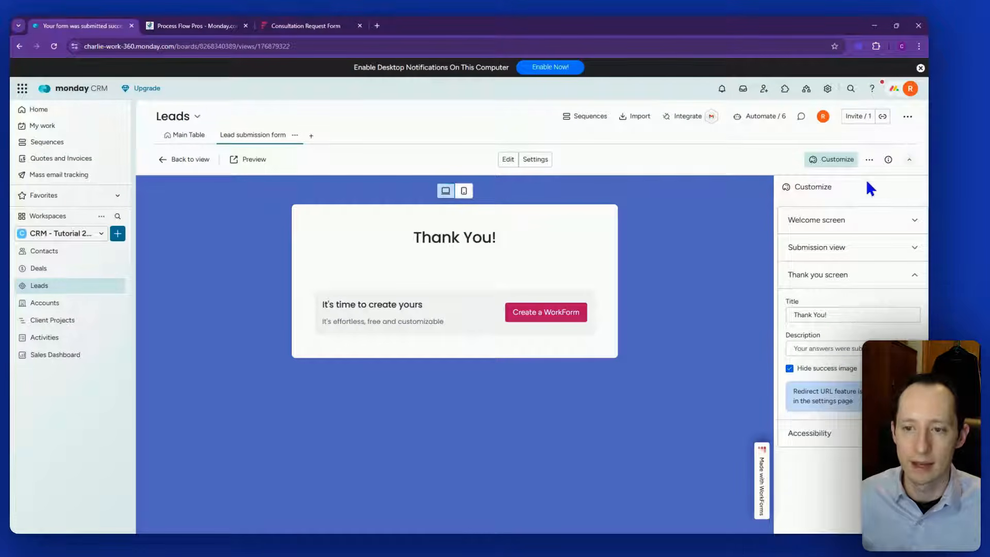
{"action": "left_click", "coordinate": [869, 160]}
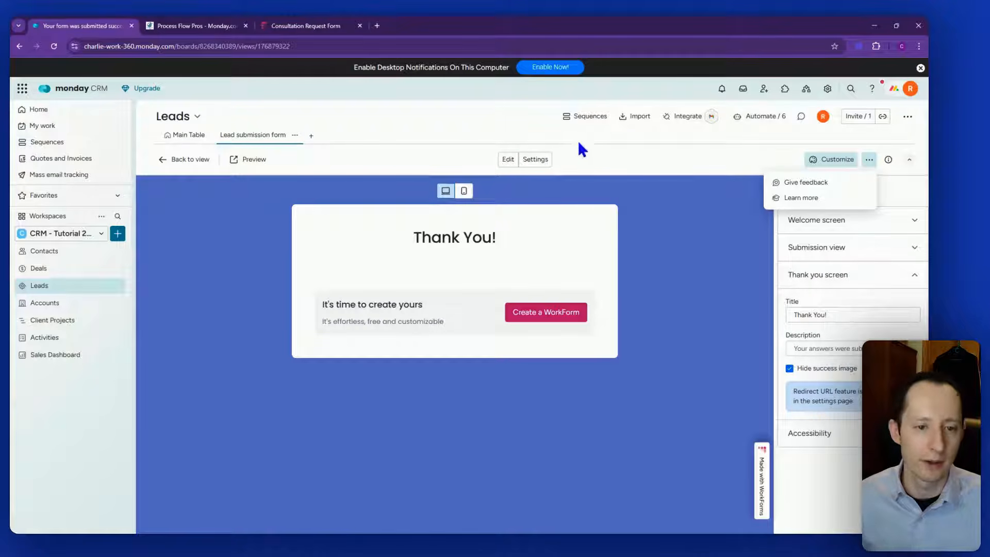
{"action": "left_click", "coordinate": [575, 167]}
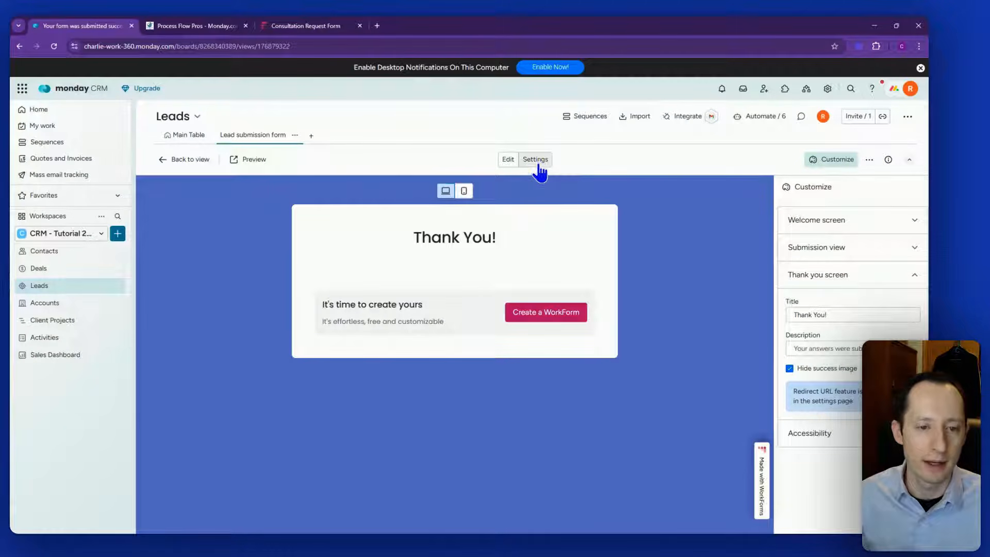
In the form's settings, keep the reCAPTCHA challenge on and turn on Hide branding for WorkForms.
{"action": "left_click", "coordinate": [536, 161]}
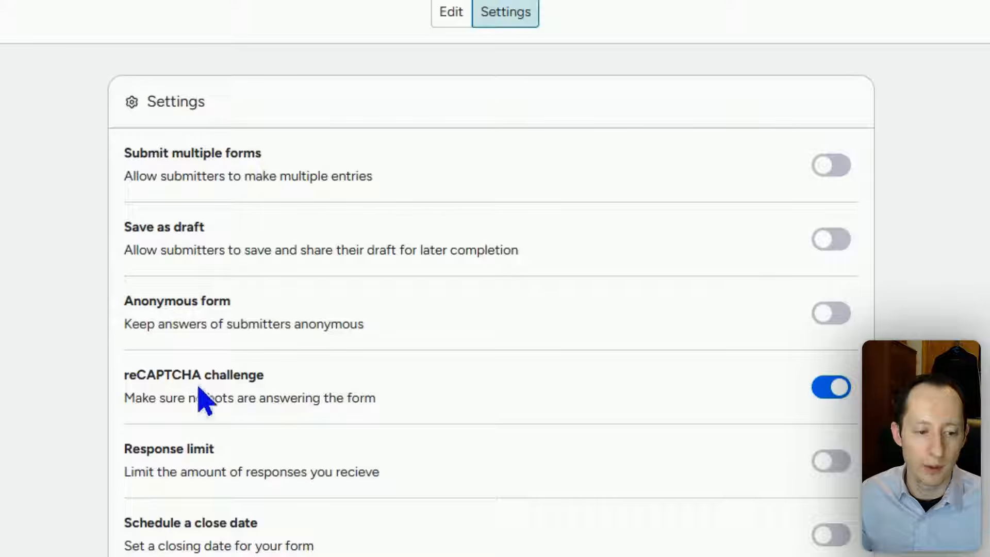
{"action": "left_click", "coordinate": [844, 385]}
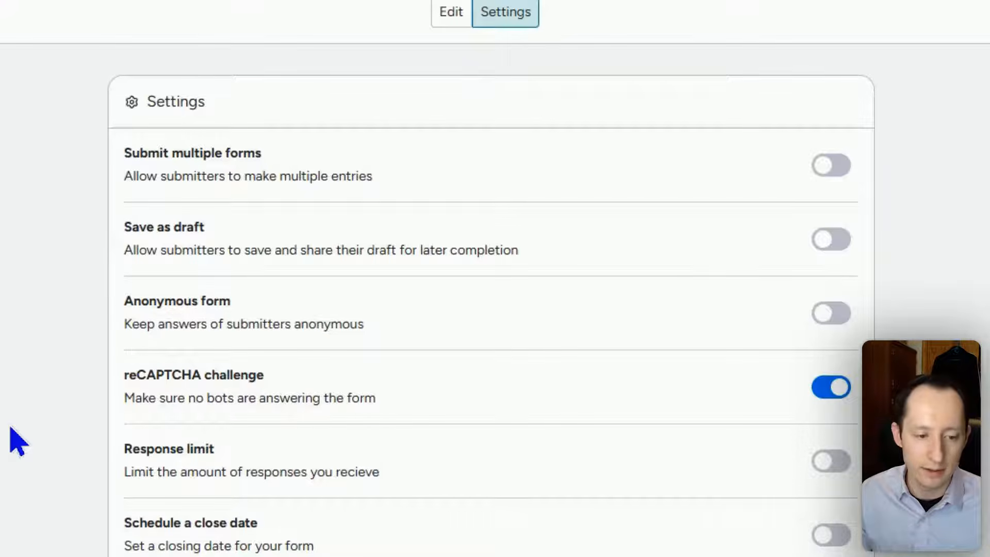
{"action": "scroll", "coordinate": [12, 433], "scroll_direction": "down", "scroll_amount": 5}
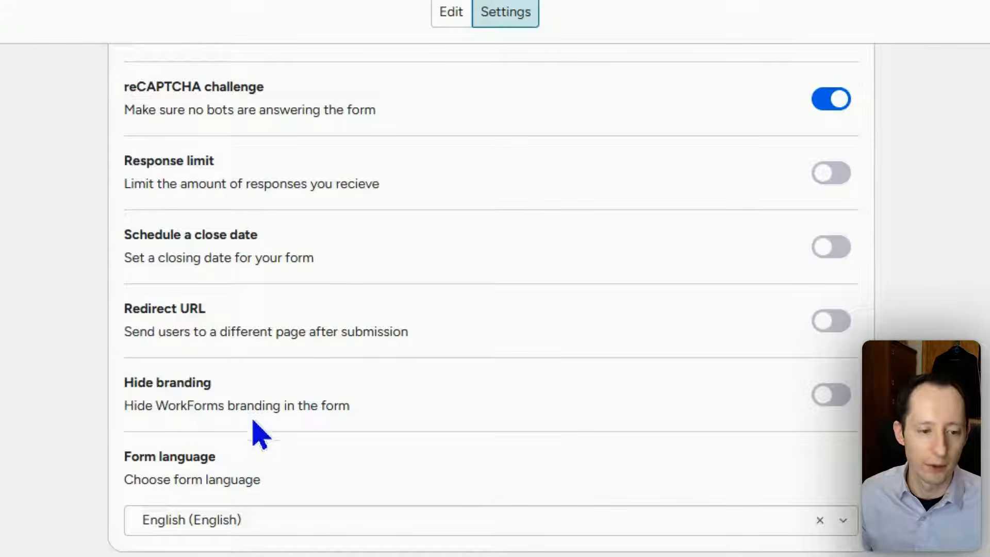
{"action": "left_click", "coordinate": [845, 403]}
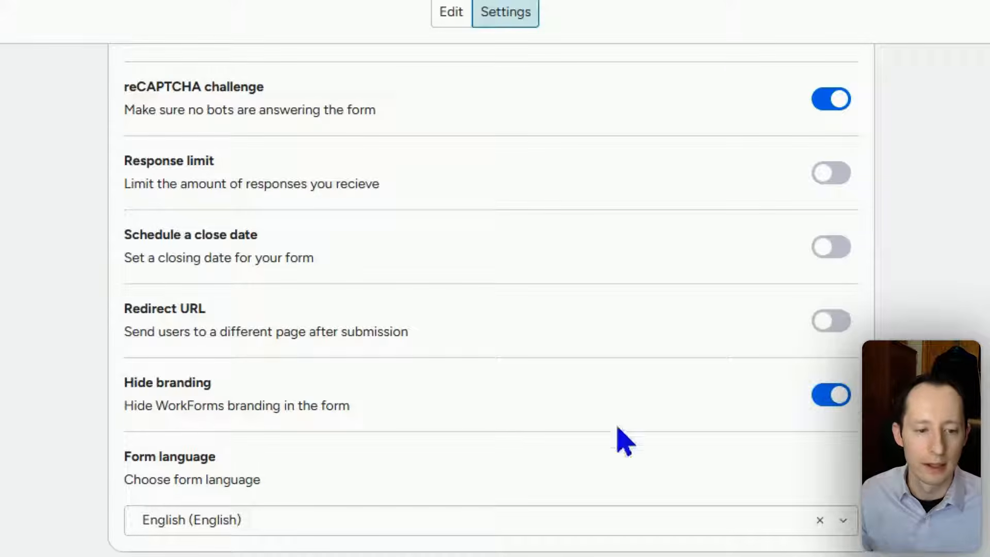
Check the groups on the Leads board's main table and set the form's group for answers to Lead Form Leads.
{"action": "scroll", "coordinate": [13, 470], "scroll_direction": "down", "scroll_amount": 5}
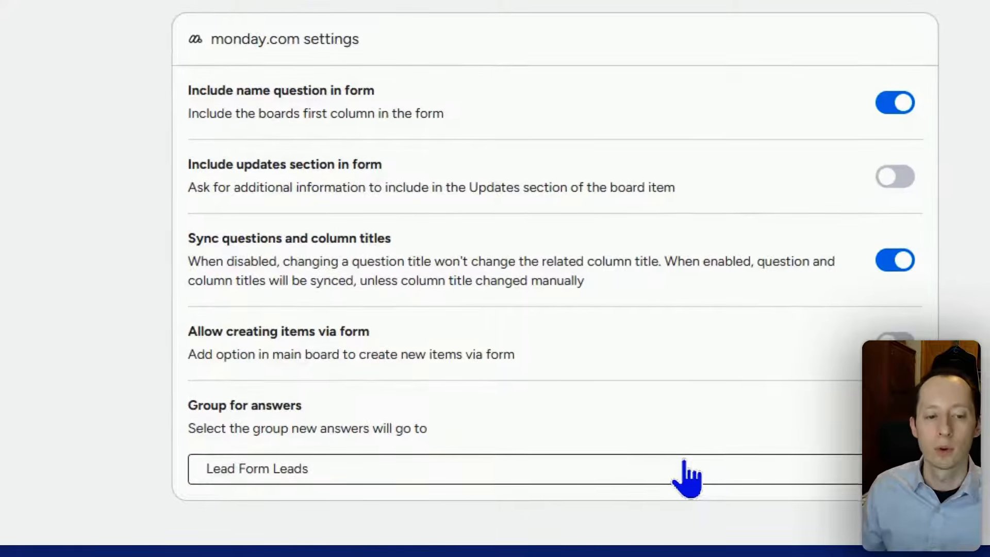
{"action": "left_click", "coordinate": [685, 466]}
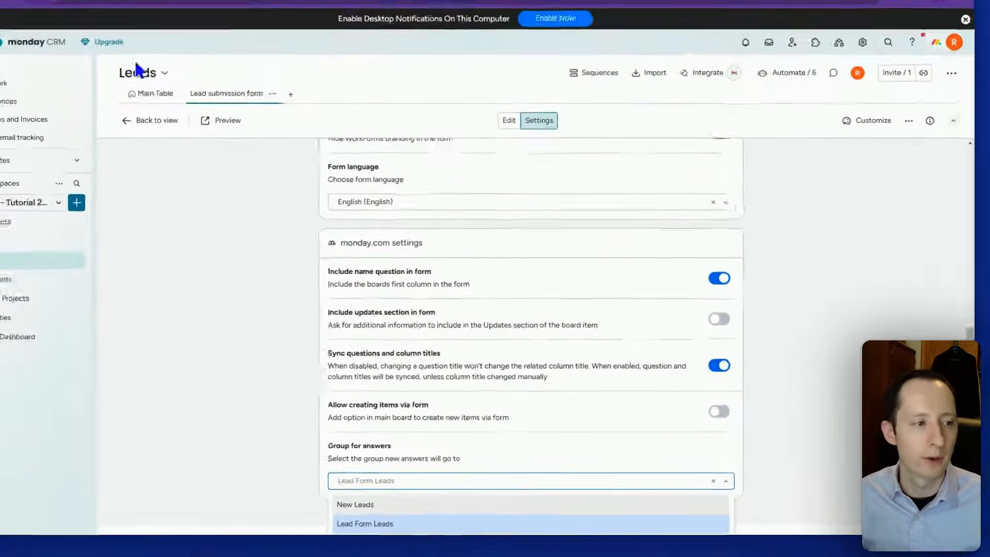
{"action": "left_click", "coordinate": [177, 135]}
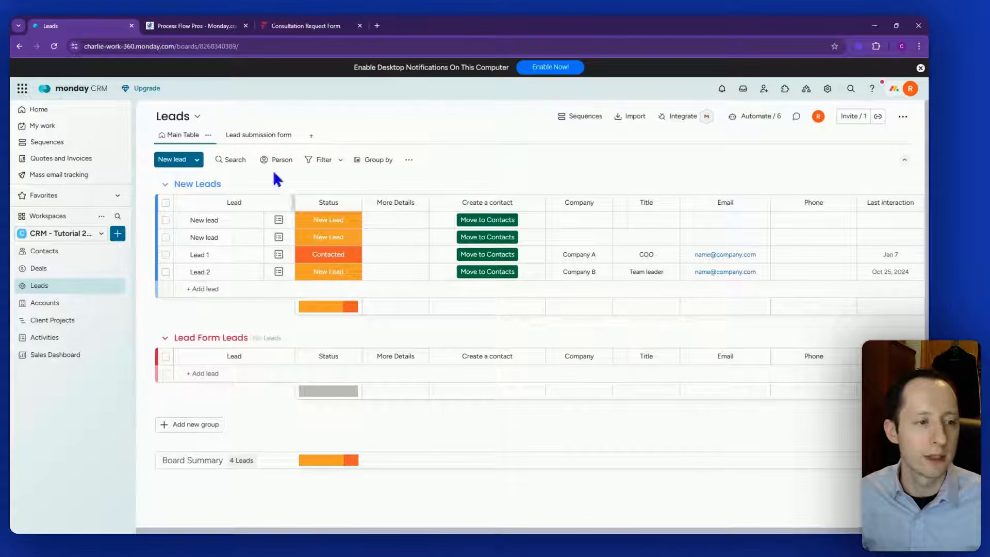
{"action": "left_click", "coordinate": [269, 136]}
{"action": "scroll", "coordinate": [606, 426], "scroll_direction": "down", "scroll_amount": 5}
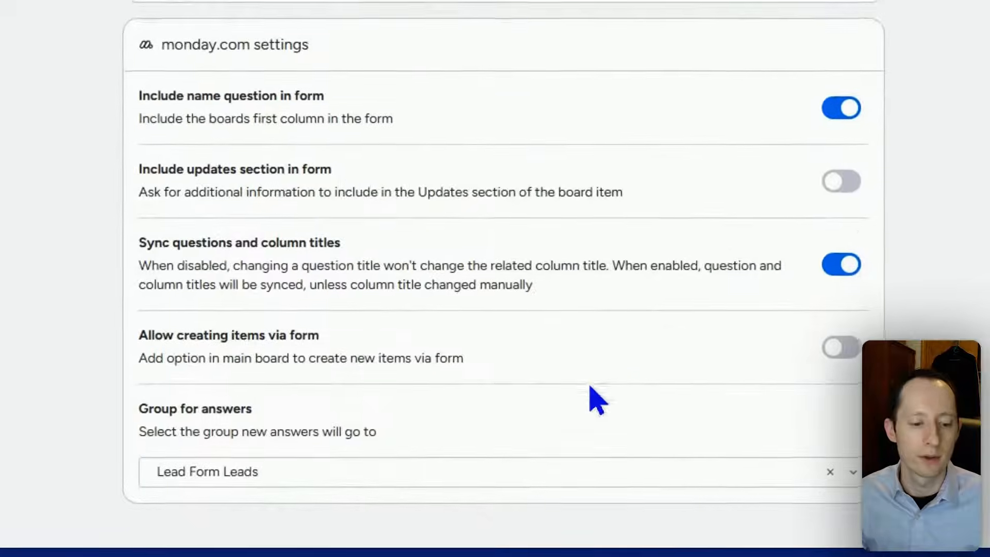
{"action": "left_click", "coordinate": [497, 482]}
{"action": "left_click", "coordinate": [443, 534]}
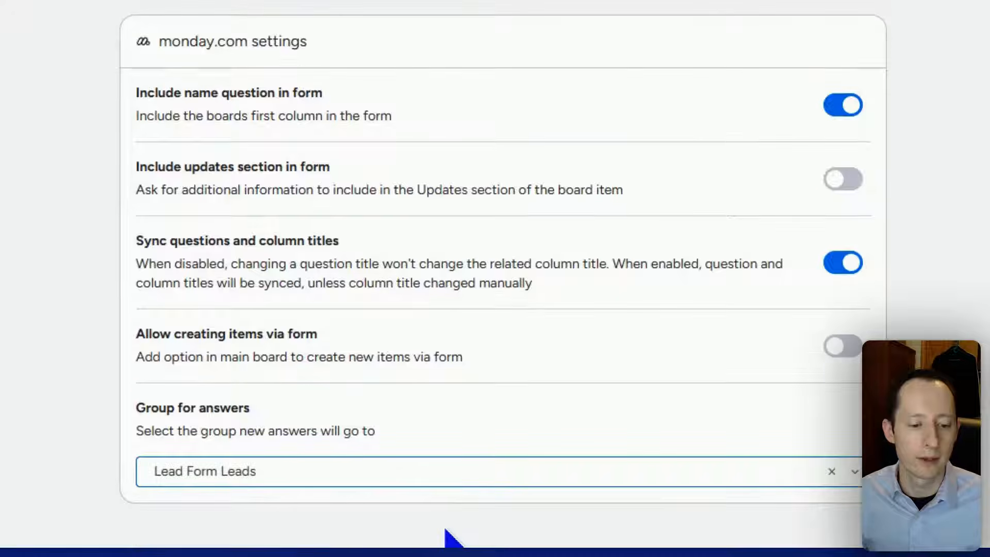
{"action": "left_click", "coordinate": [46, 372]}
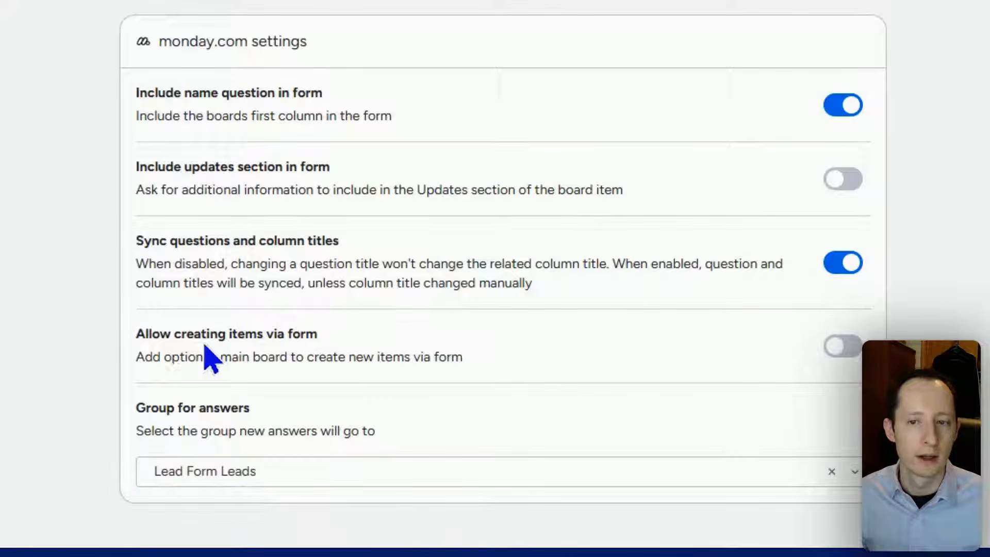
Return from the settings to the form editor, review the questions, and leave editing for the form's live view.
{"action": "scroll", "coordinate": [222, 355], "scroll_direction": "up", "scroll_amount": 5}
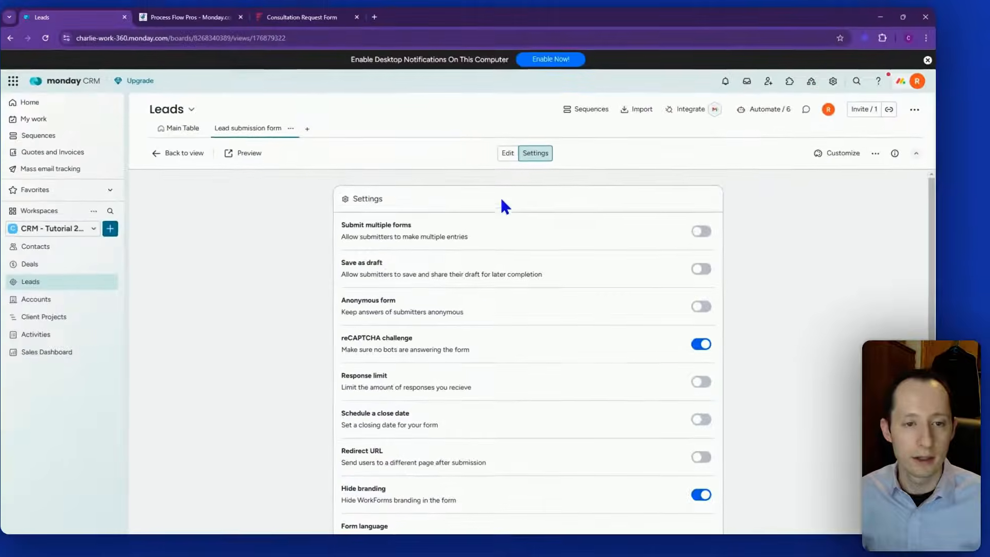
{"action": "left_click", "coordinate": [508, 153]}
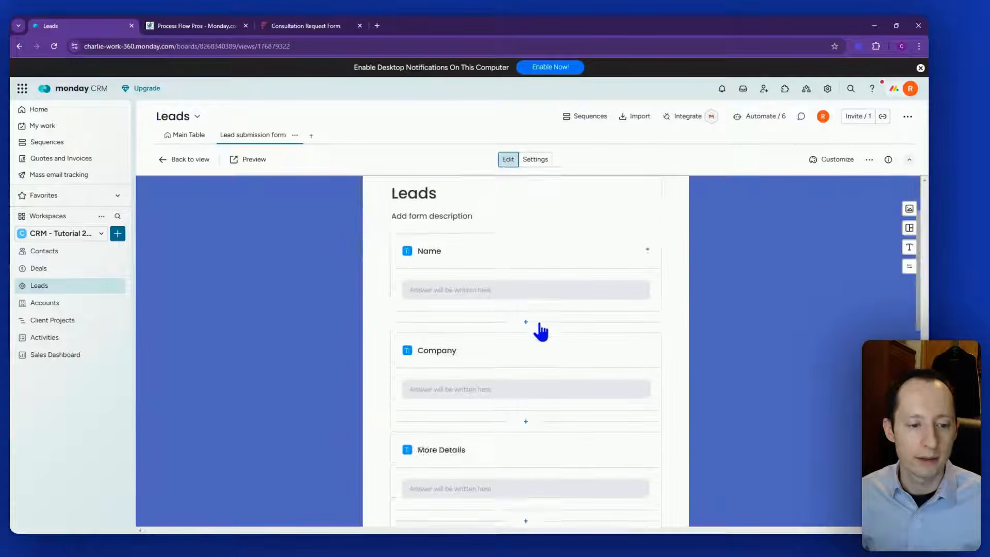
{"action": "scroll", "coordinate": [537, 332], "scroll_direction": "down", "scroll_amount": 3}
{"action": "scroll", "coordinate": [535, 331], "scroll_direction": "up", "scroll_amount": 6}
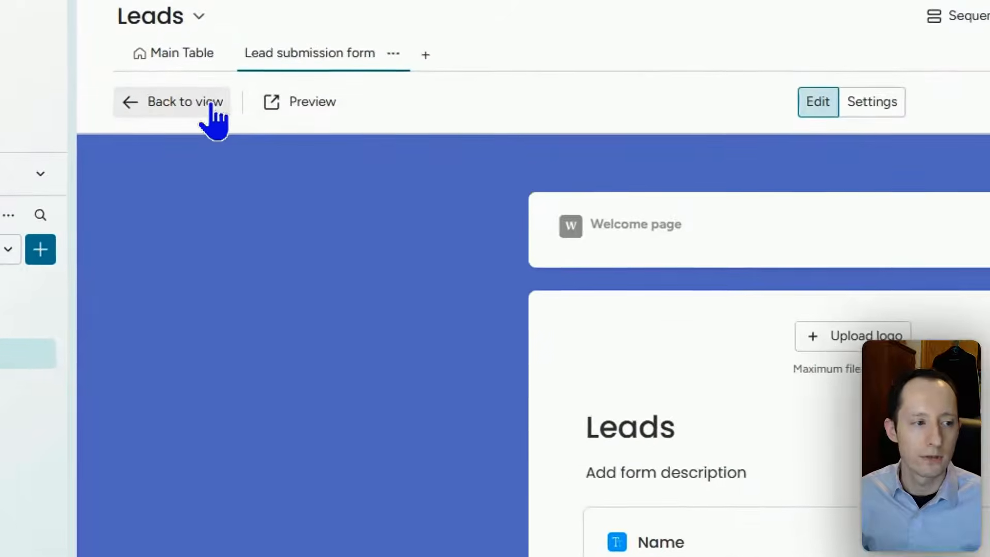
{"action": "left_click", "coordinate": [200, 160]}
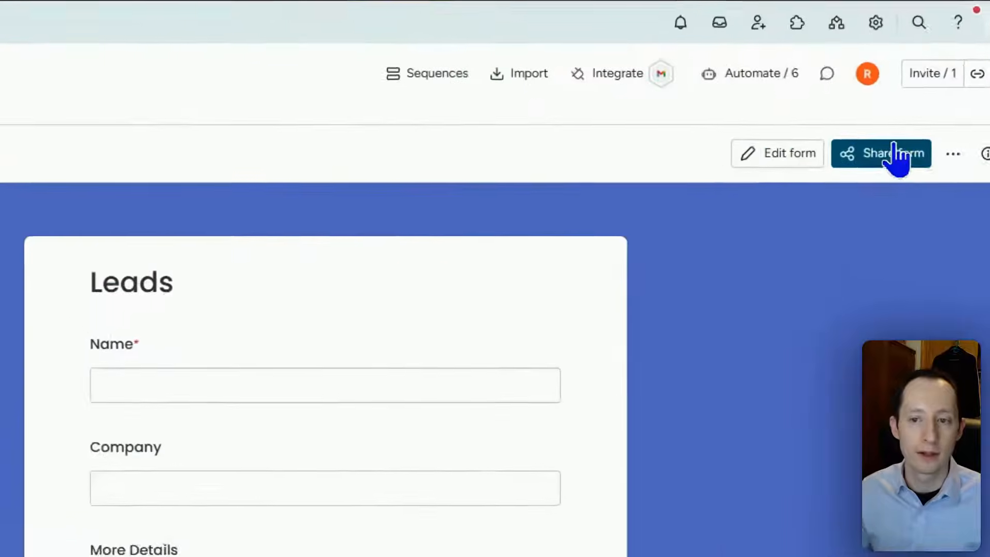
Review the lead form's sharing options and its QR code, and close the sharing window.
{"action": "left_click", "coordinate": [851, 158]}
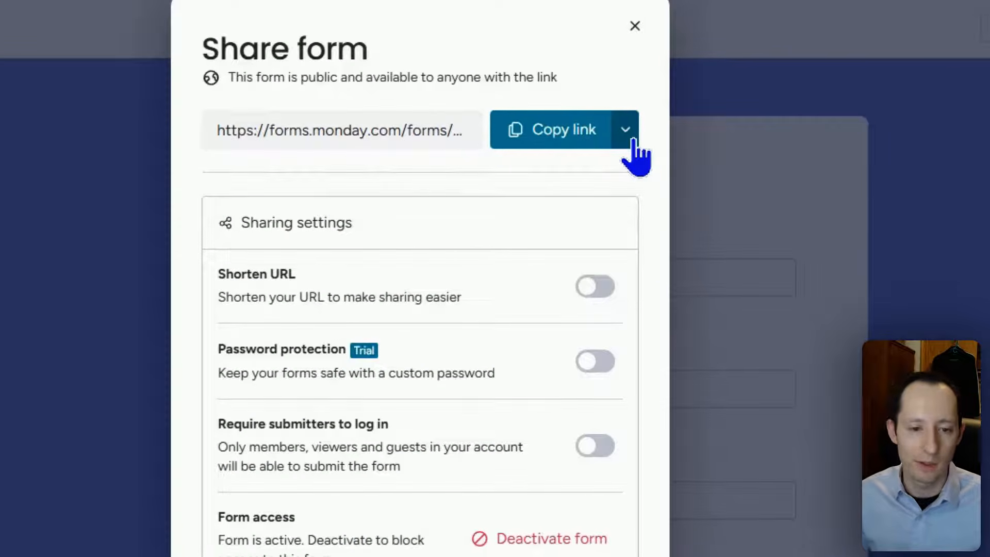
{"action": "left_click", "coordinate": [632, 138]}
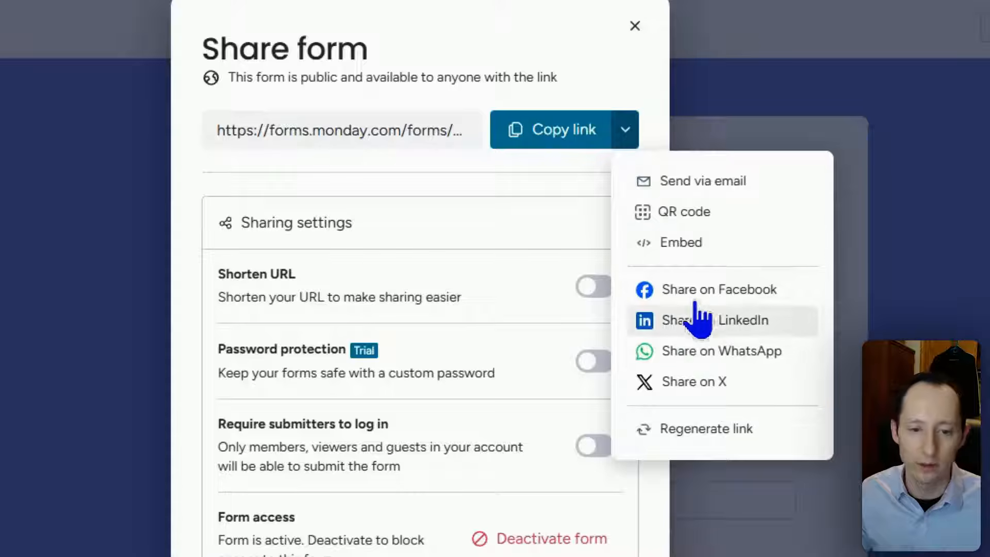
{"action": "left_click", "coordinate": [692, 219]}
{"action": "left_click", "coordinate": [575, 233]}
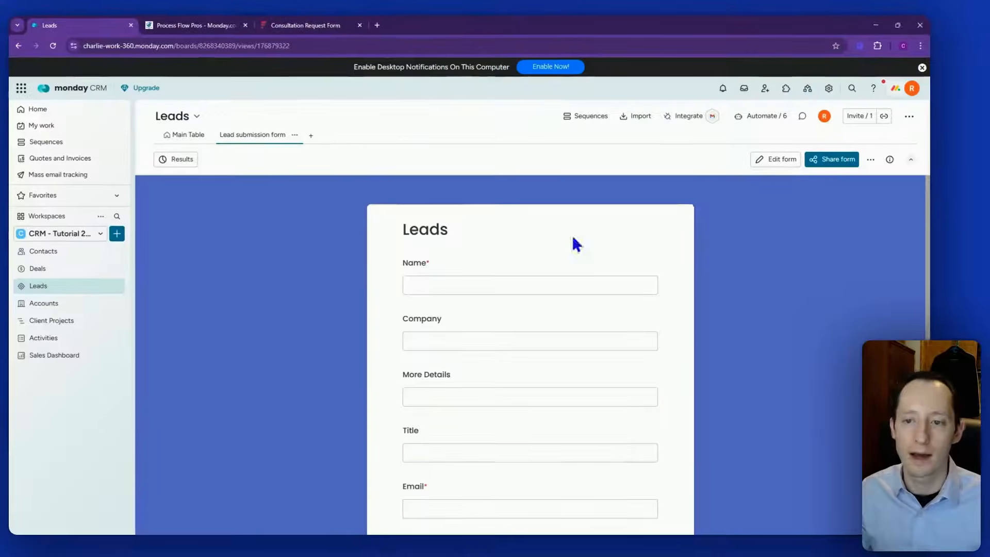
View the embed code for placing the lead form on a website, and close it.
{"action": "left_click", "coordinate": [831, 161]}
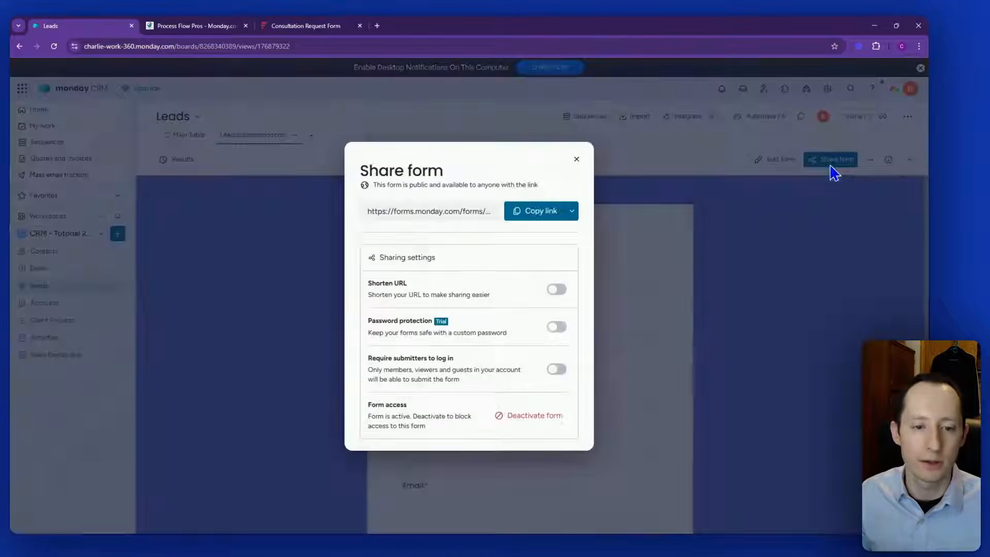
{"action": "left_click", "coordinate": [571, 219]}
{"action": "left_click", "coordinate": [594, 269]}
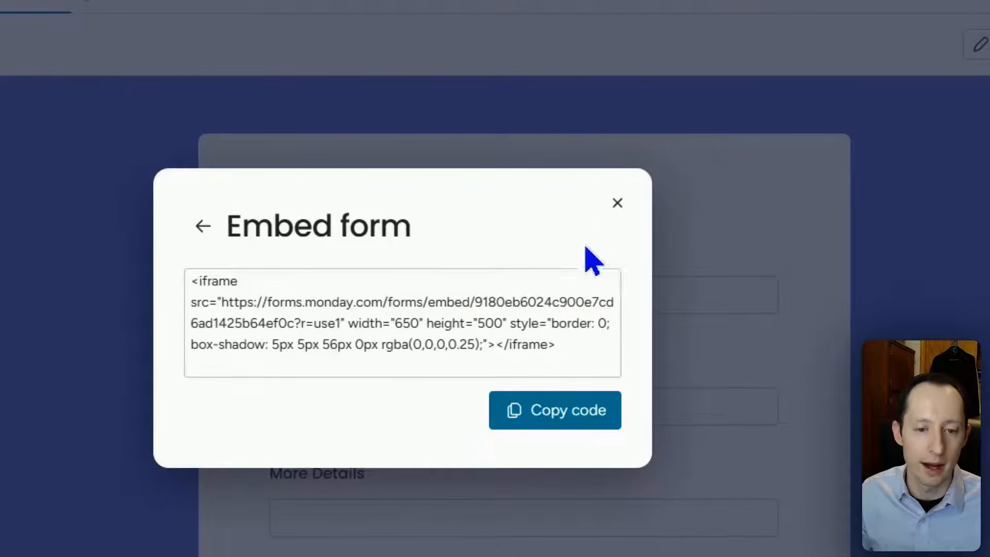
{"action": "left_click", "coordinate": [616, 204]}
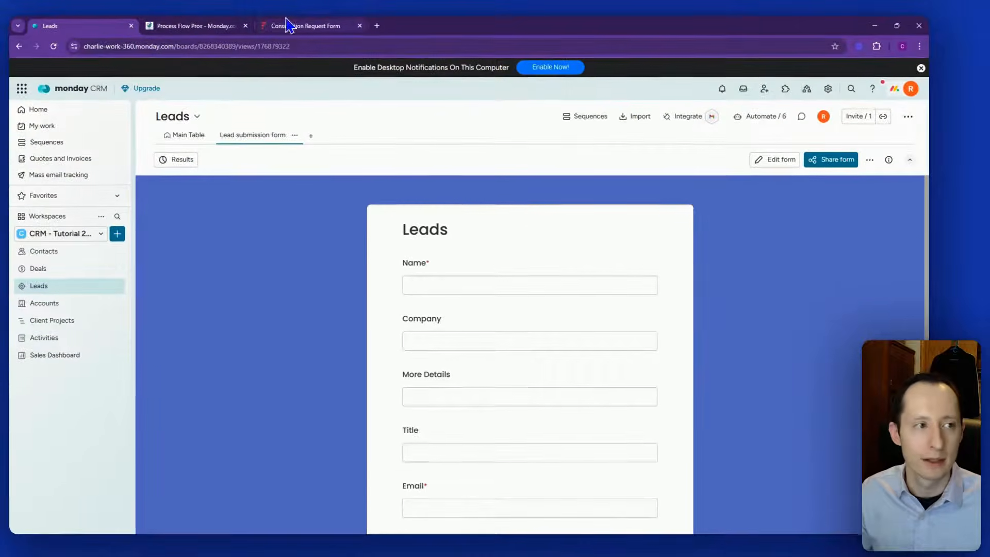
Look at the Process Flow Pros website and its Consultation Request Form as examples, and return to the Leads board.
{"action": "left_click", "coordinate": [216, 26]}
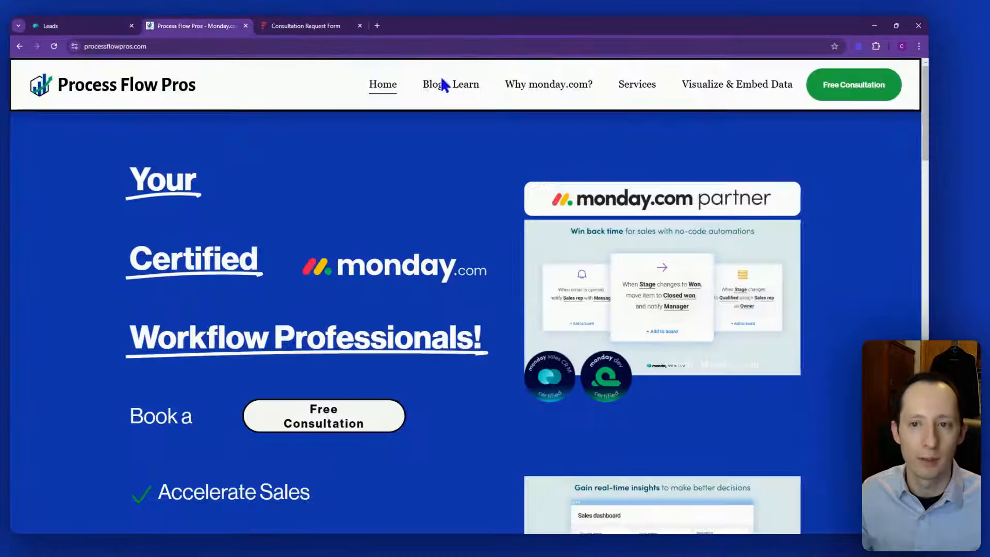
{"action": "left_click", "coordinate": [339, 25]}
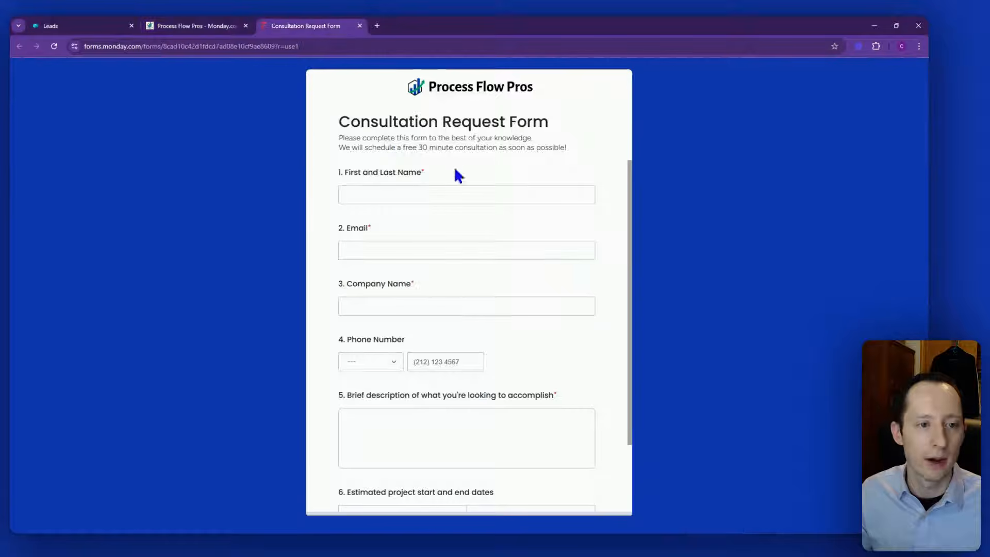
{"action": "left_click", "coordinate": [87, 27]}
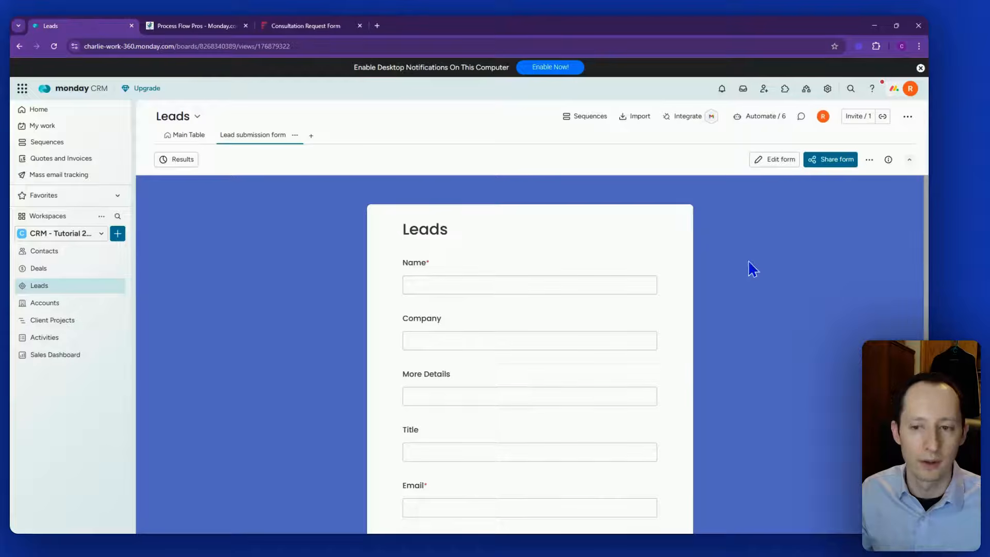
Copy the lead form's share link and open the public form in a new browser tab.
{"action": "left_click", "coordinate": [850, 161]}
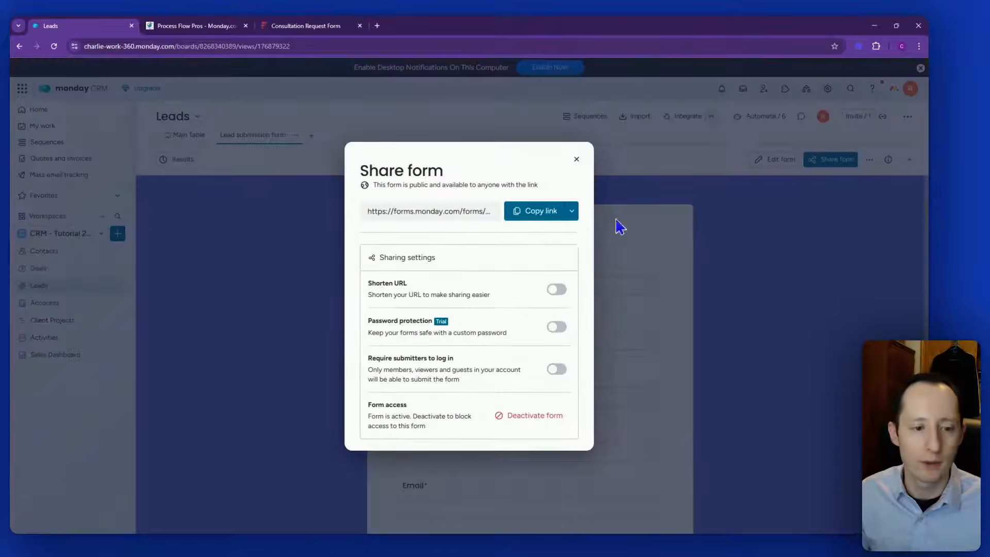
{"action": "left_click", "coordinate": [553, 220]}
{"action": "left_click", "coordinate": [378, 26]}
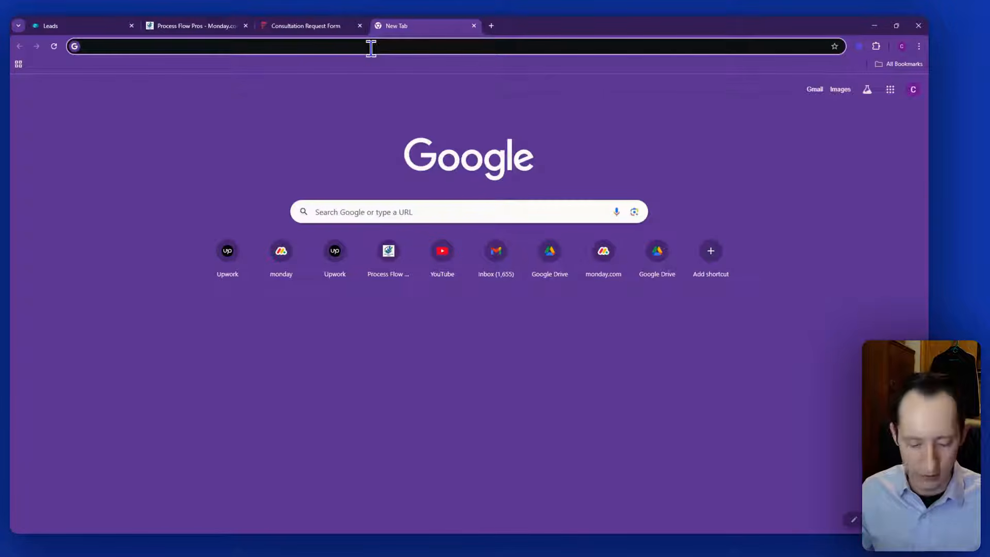
{"action": "key", "text": "ctrl+v"}
{"action": "key", "text": "Return"}
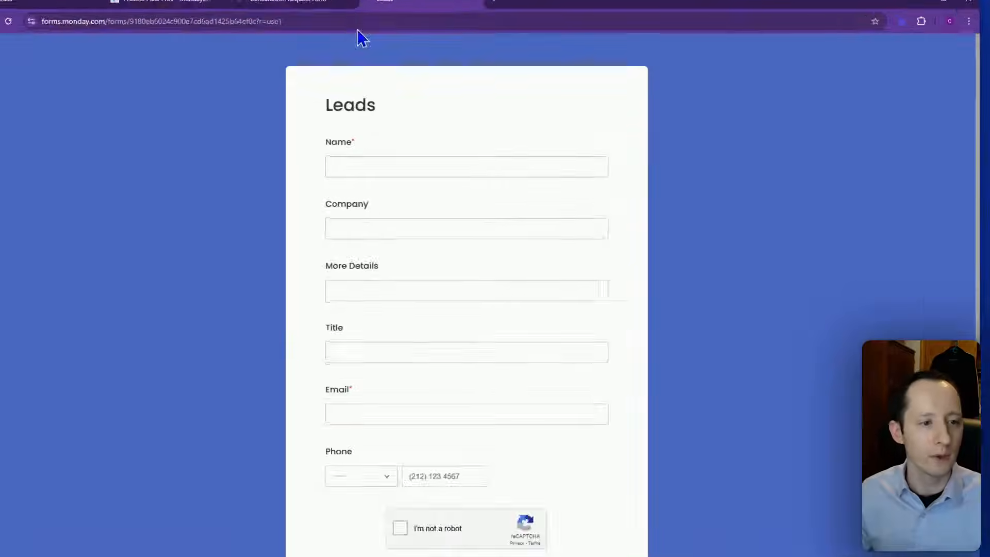
Fill in the public lead form with the submitter's full name, the company Process Flow Pros and the contact's e-mail.
{"action": "left_click", "coordinate": [395, 178]}
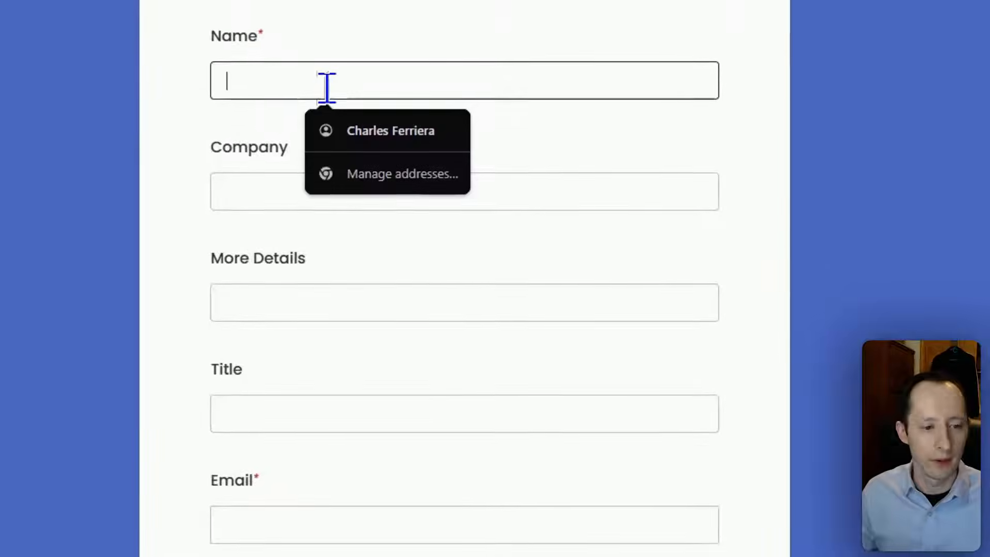
{"action": "left_click", "coordinate": [360, 137]}
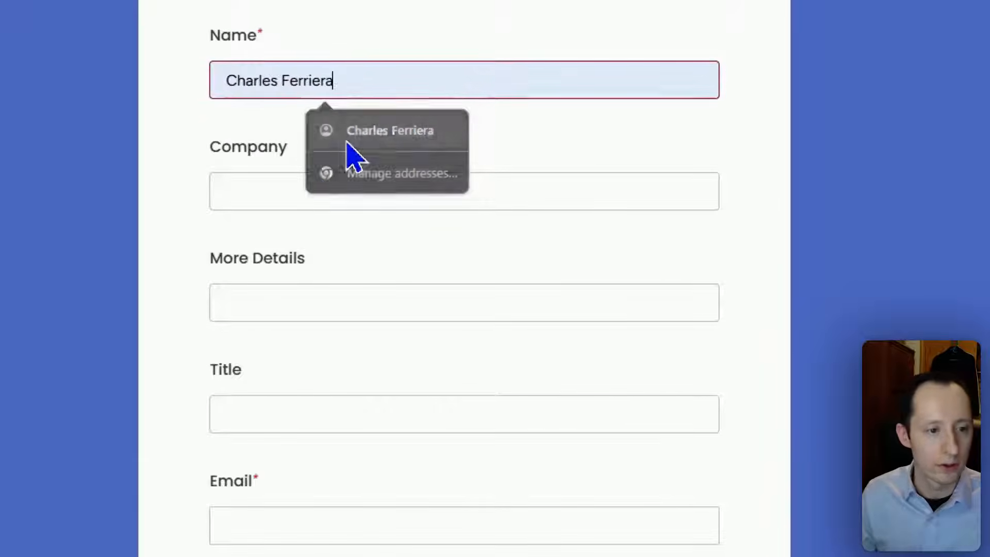
{"action": "left_click", "coordinate": [299, 196]}
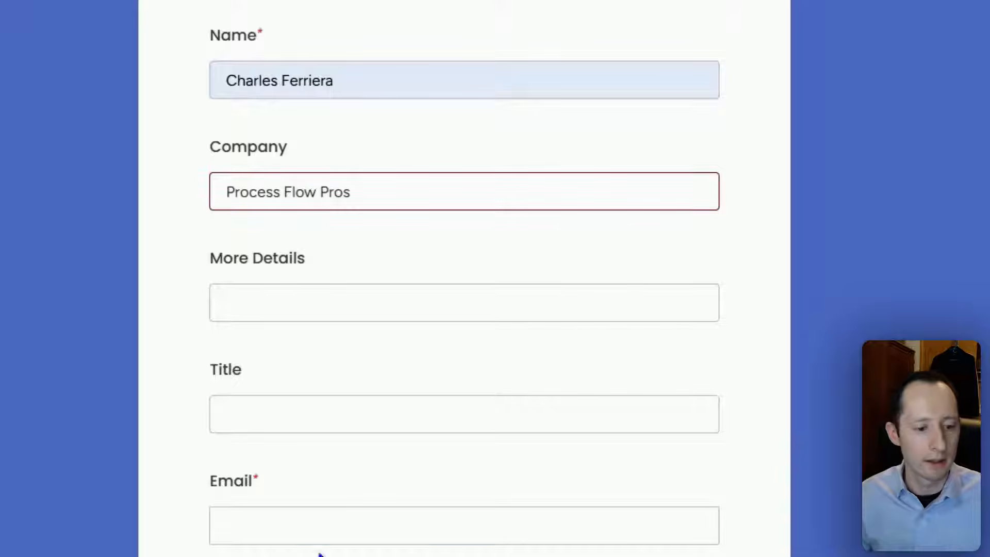
{"action": "left_click", "coordinate": [330, 524]}
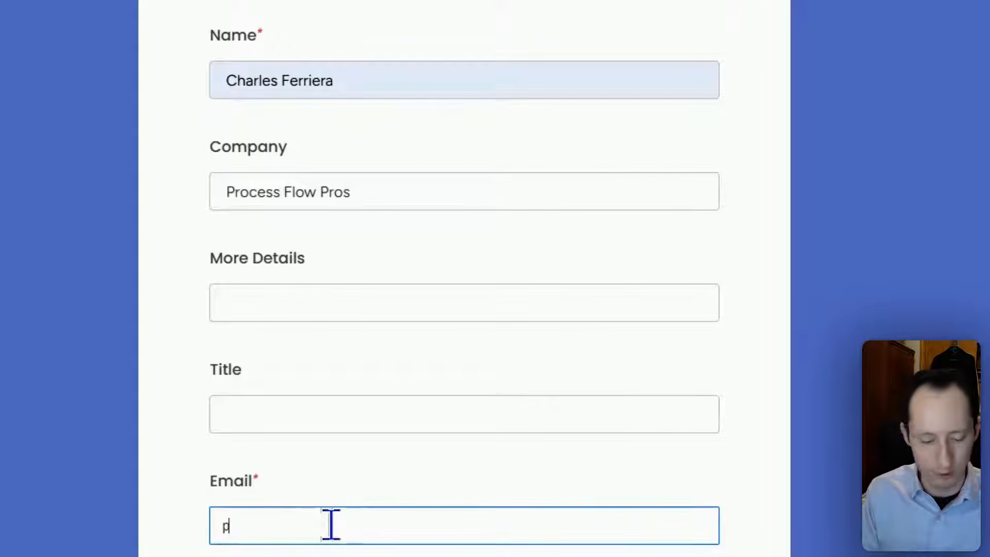
{"action": "type", "text": "person@email.com"}
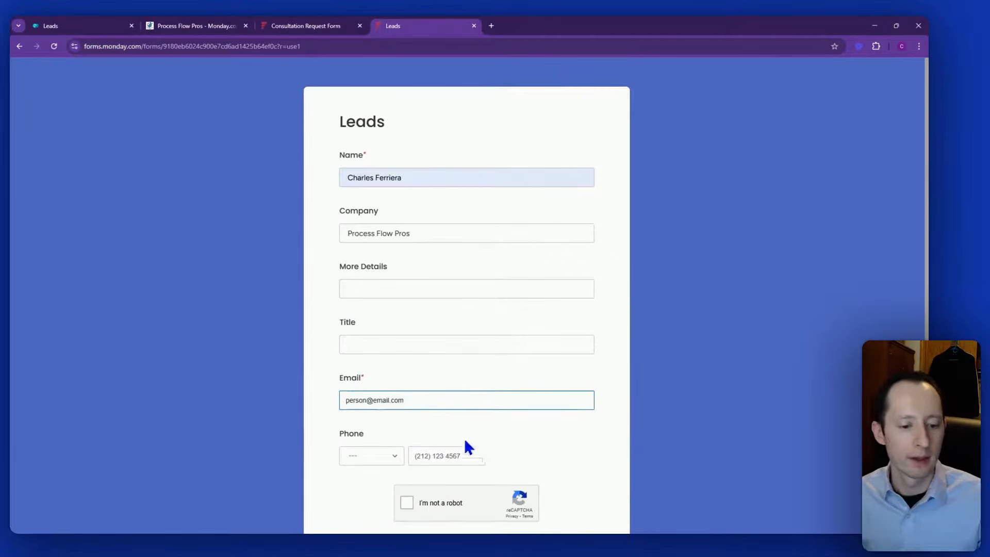
{"action": "scroll", "coordinate": [451, 427], "scroll_direction": "down", "scroll_amount": 2}
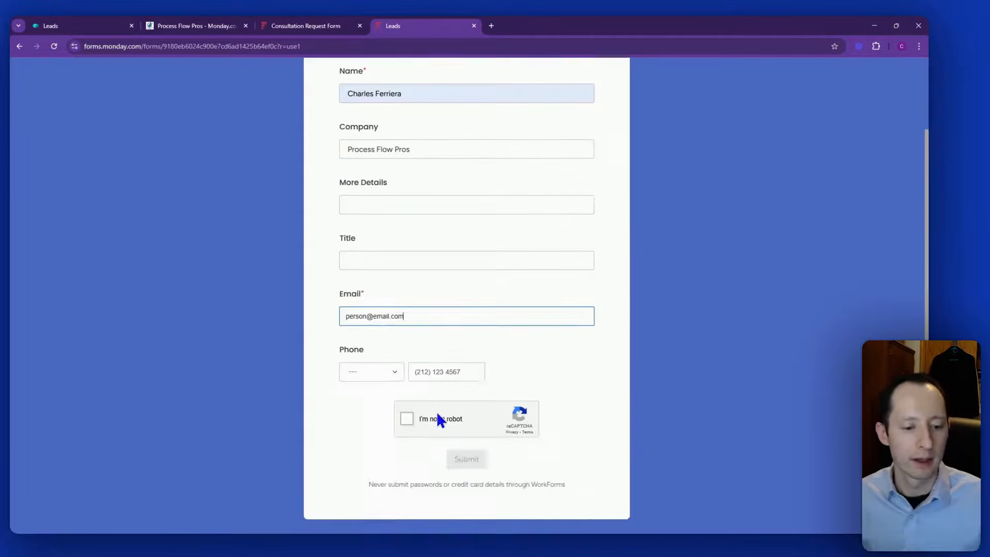
Pass the robot check and submit the public lead form, and return to the Leads board's form view without the sharing dialog.
{"action": "left_click", "coordinate": [409, 421]}
{"action": "left_click", "coordinate": [461, 464]}
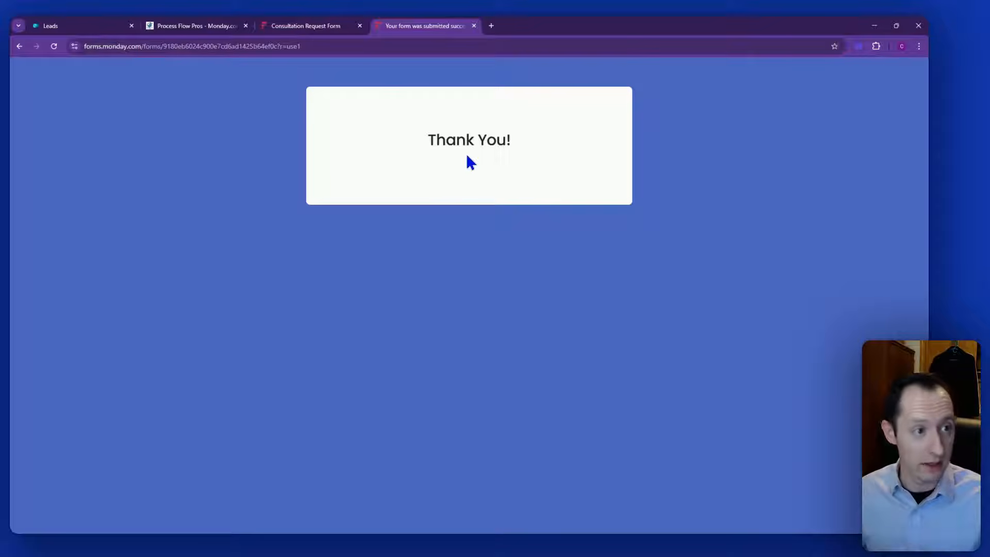
{"action": "left_click", "coordinate": [113, 28]}
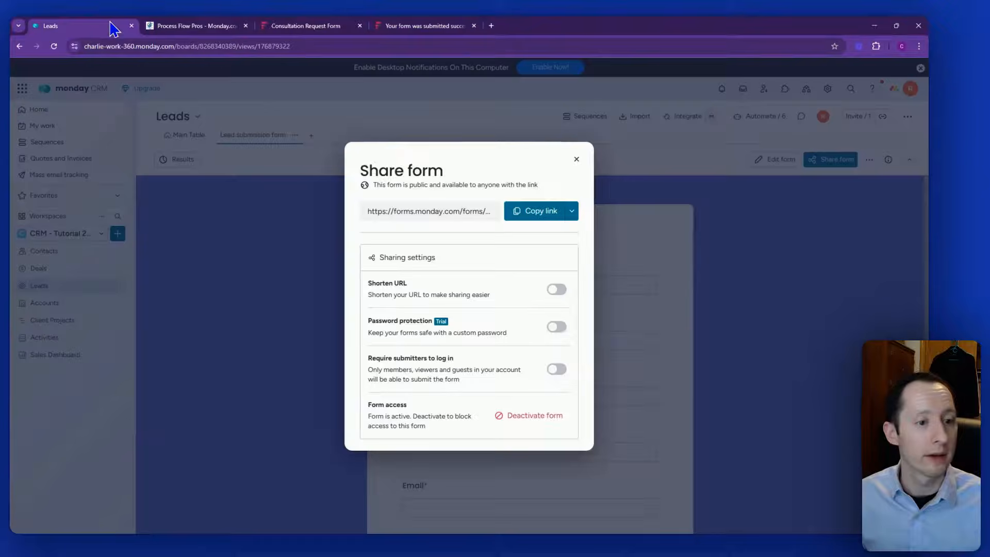
{"action": "left_click", "coordinate": [577, 159]}
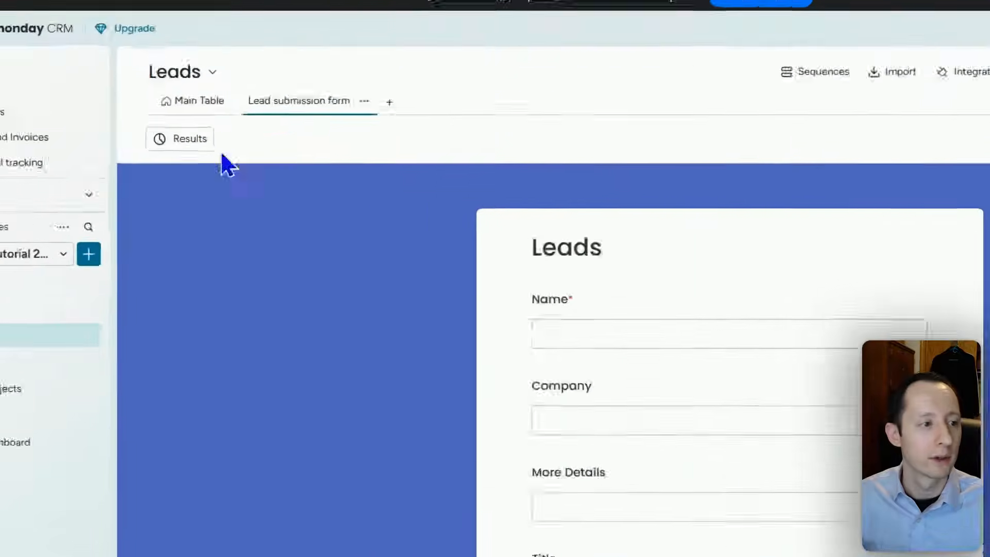
Open the lead form's results and review the summary of answers from Name down to Title.
{"action": "left_click", "coordinate": [198, 124]}
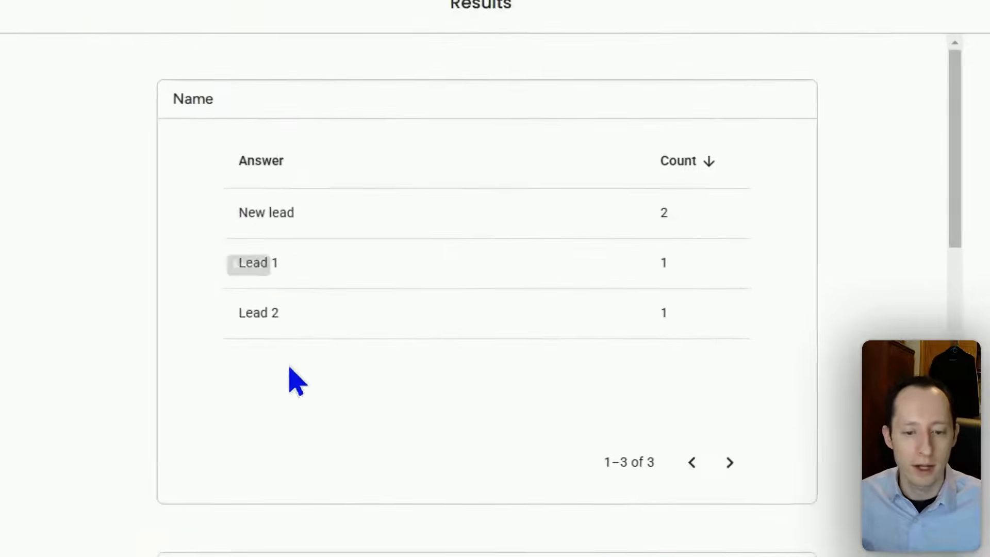
{"action": "scroll", "coordinate": [728, 509], "scroll_direction": "down", "scroll_amount": 5}
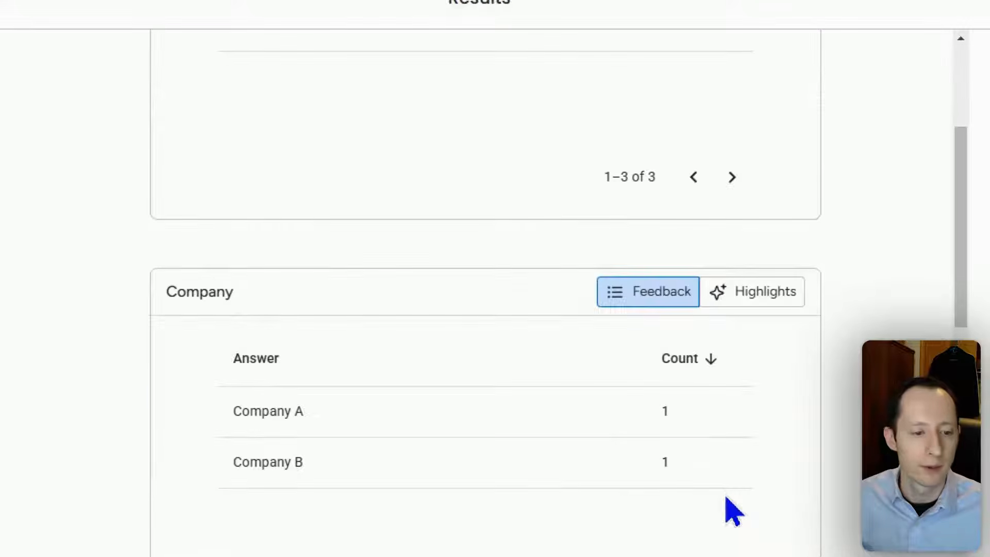
{"action": "scroll", "coordinate": [240, 319], "scroll_direction": "down", "scroll_amount": 10}
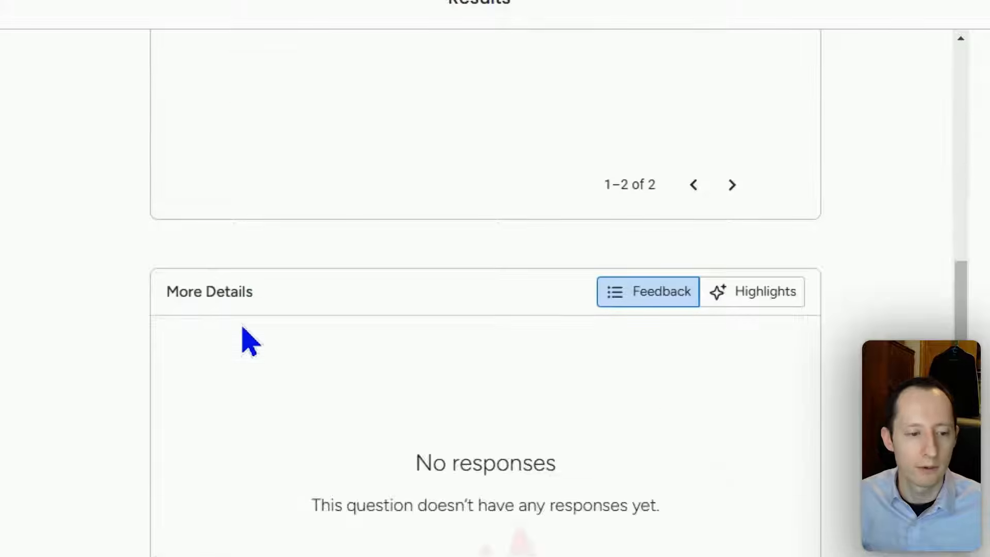
{"action": "scroll", "coordinate": [250, 344], "scroll_direction": "down", "scroll_amount": 6}
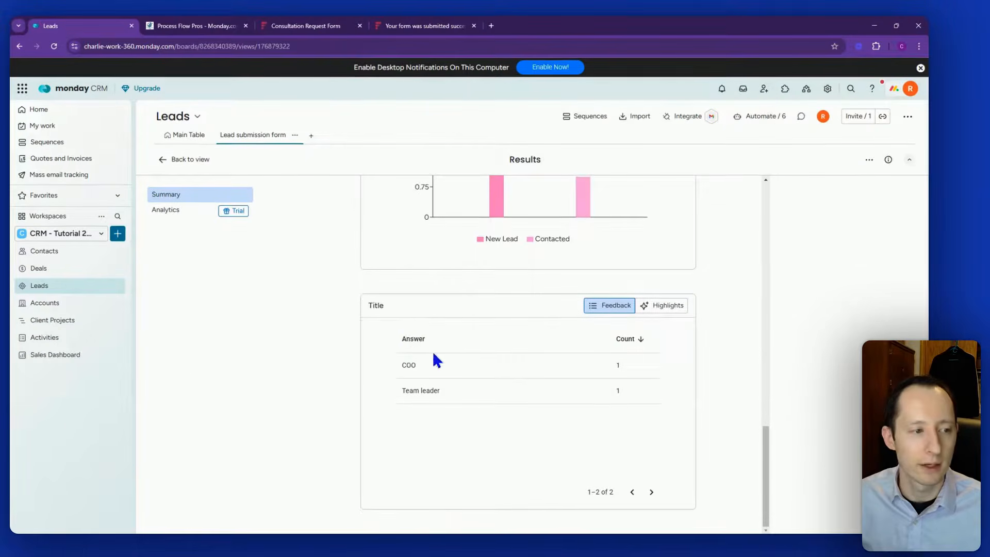
Review the form analytics for submissions, country, browser and device, and go back to the Leads board's Main Table.
{"action": "left_click", "coordinate": [176, 212]}
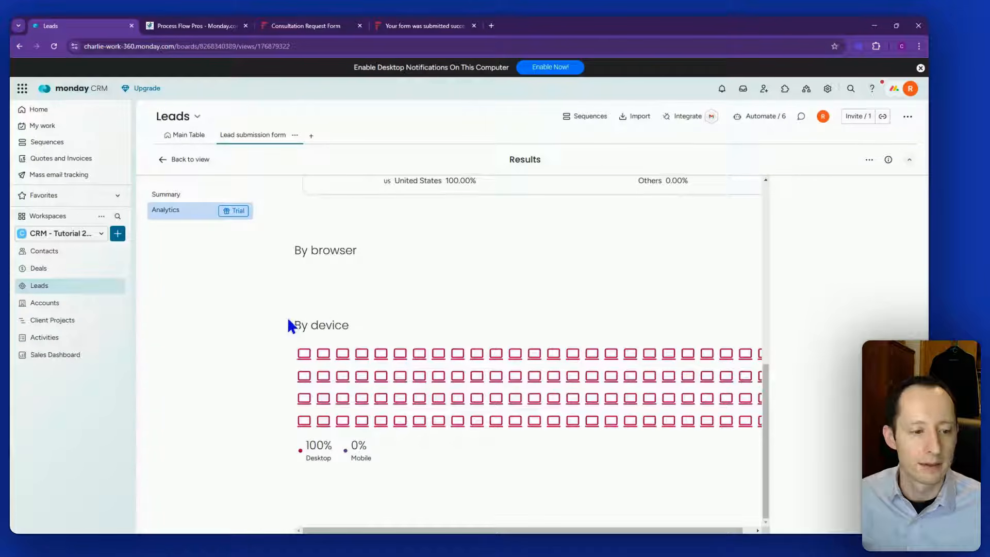
{"action": "scroll", "coordinate": [398, 344], "scroll_direction": "up", "scroll_amount": 5}
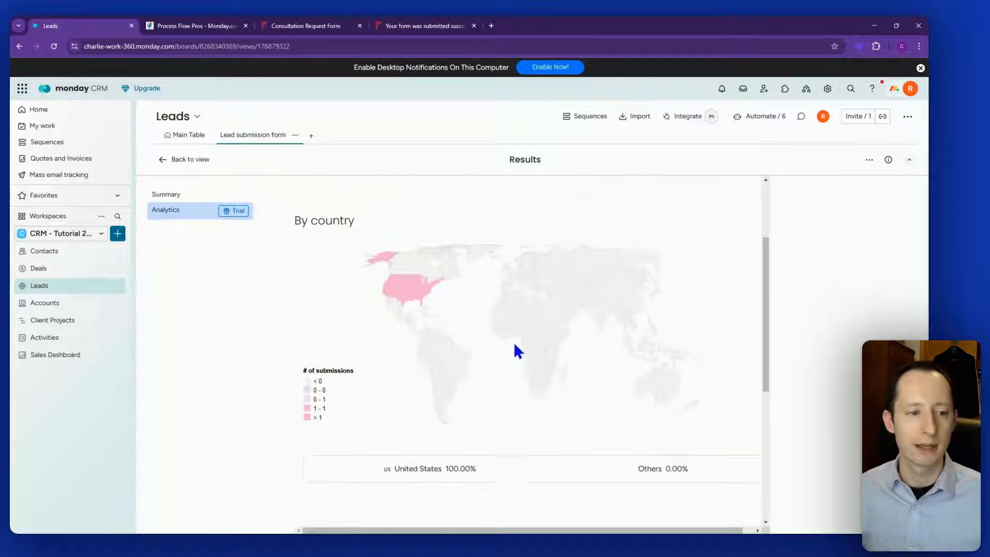
{"action": "scroll", "coordinate": [510, 346], "scroll_direction": "up", "scroll_amount": 2}
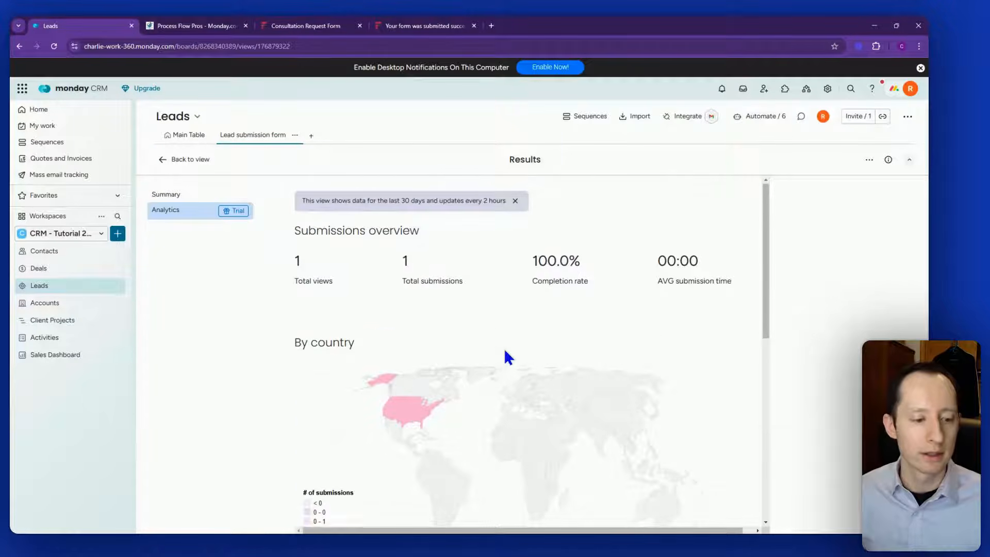
{"action": "scroll", "coordinate": [505, 353], "scroll_direction": "down", "scroll_amount": 7}
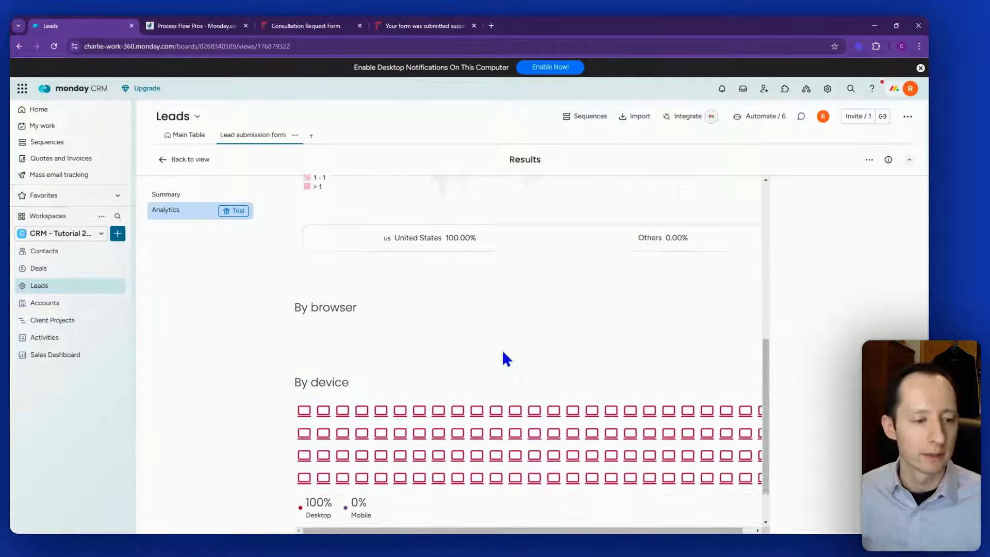
{"action": "left_click", "coordinate": [181, 164]}
{"action": "left_click", "coordinate": [189, 135]}
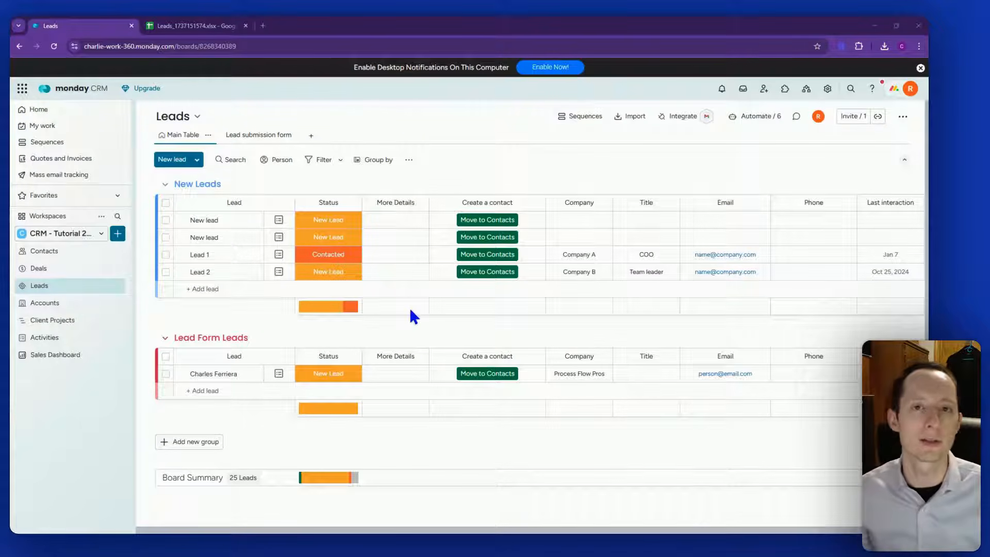
Look at the exported Leads_1737151574.xlsx spreadsheet in Google Sheets, and return to the Leads board.
{"action": "left_click", "coordinate": [190, 25]}
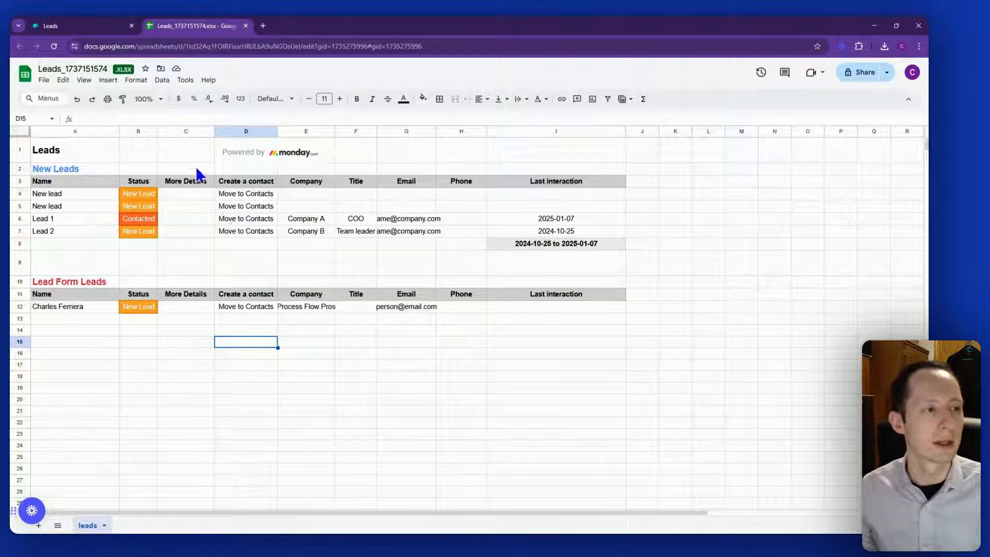
{"action": "left_click", "coordinate": [100, 34]}
{"action": "left_click", "coordinate": [233, 27]}
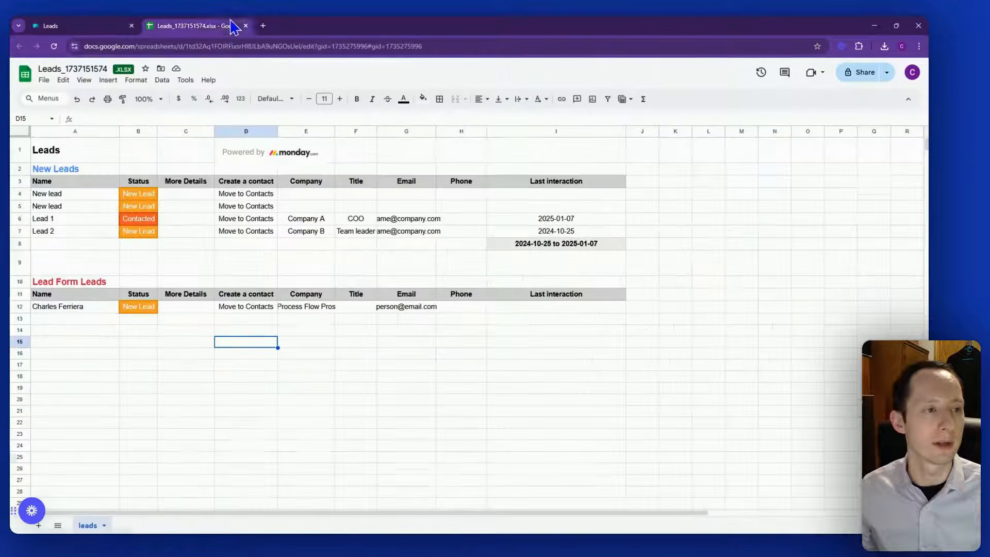
{"action": "left_click", "coordinate": [91, 33]}
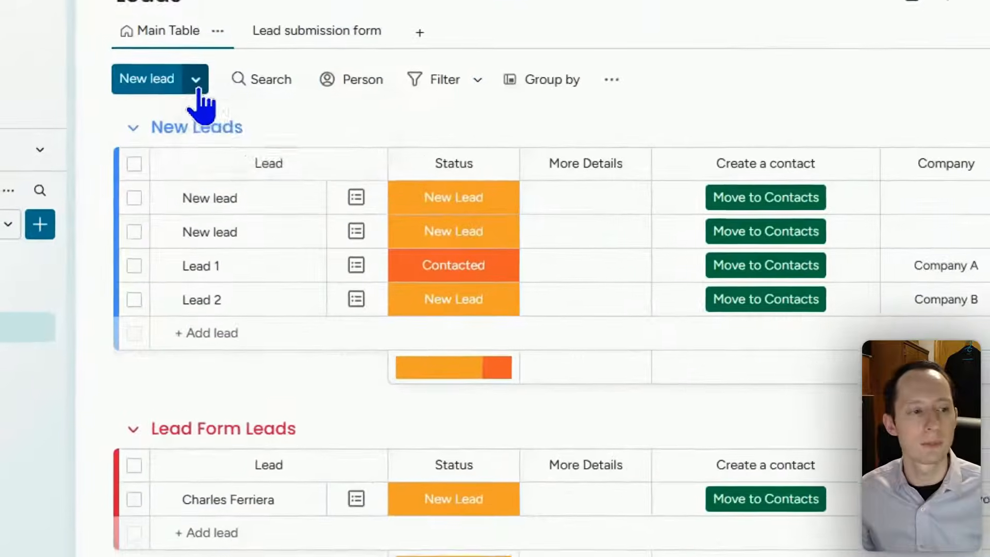
{"action": "left_click", "coordinate": [197, 161]}
{"action": "left_click", "coordinate": [662, 145]}
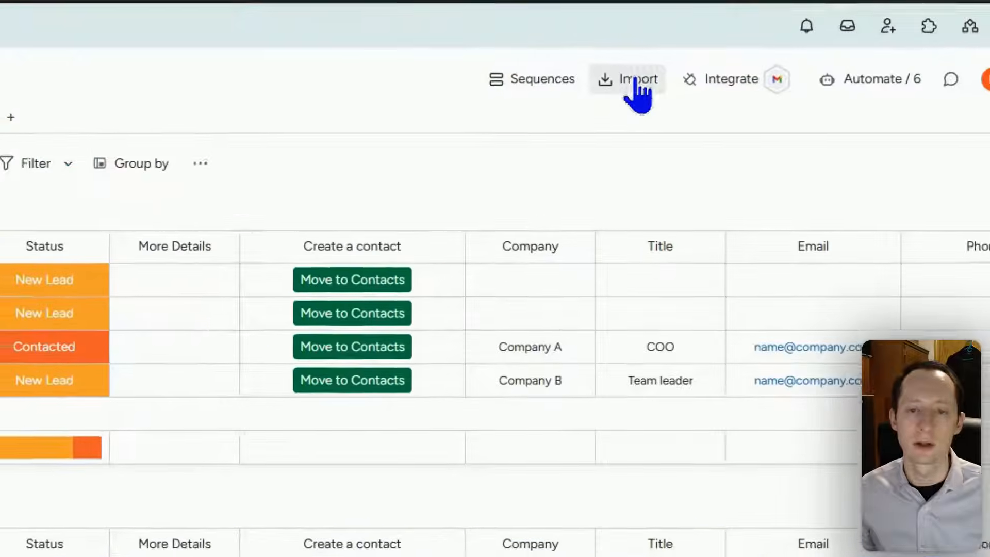
{"action": "left_click", "coordinate": [635, 83]}
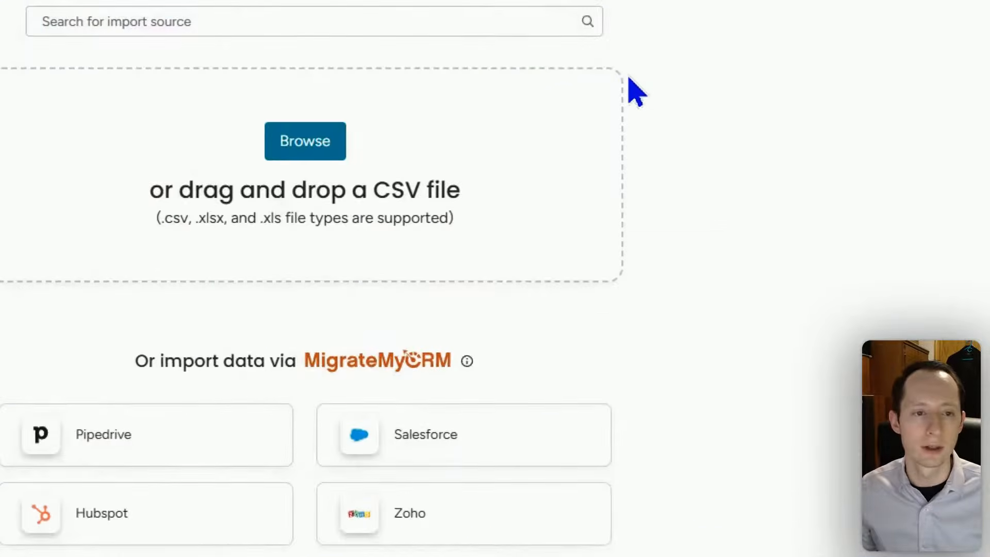
{"action": "left_click", "coordinate": [463, 154]}
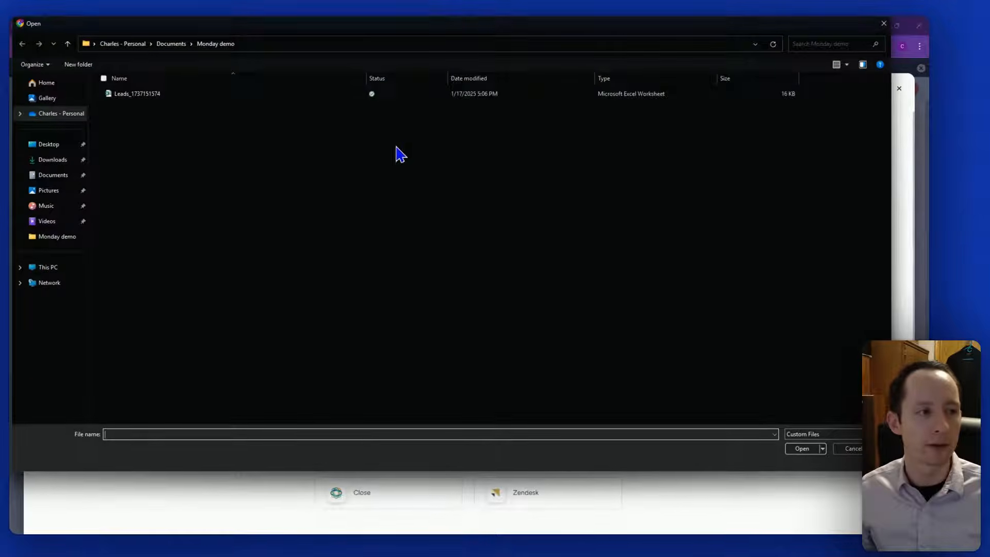
{"action": "left_click", "coordinate": [161, 95]}
{"action": "left_click", "coordinate": [800, 447]}
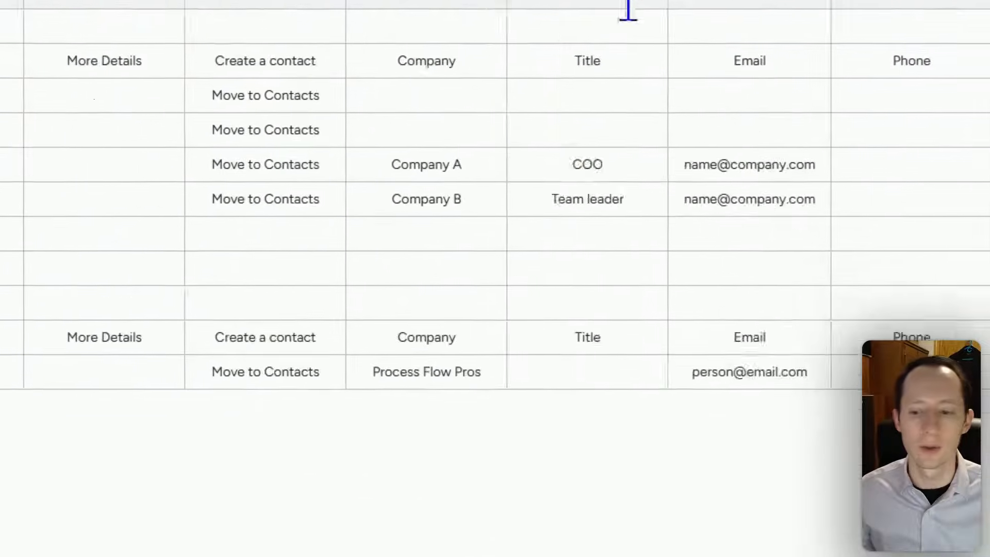
Match the file's Leads column to the board's Lead column and the second file column to Status.
{"action": "left_click", "coordinate": [810, 536]}
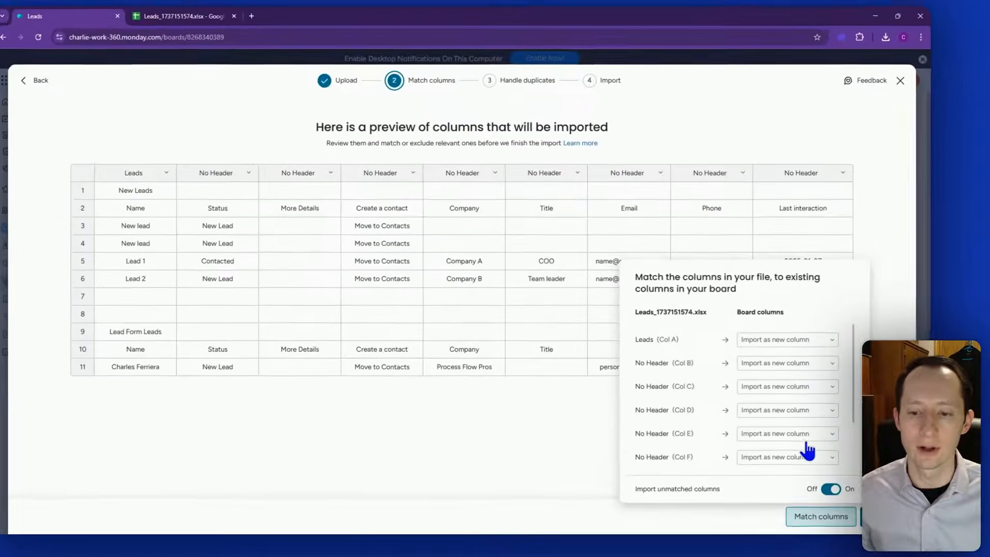
{"action": "left_click", "coordinate": [464, 452]}
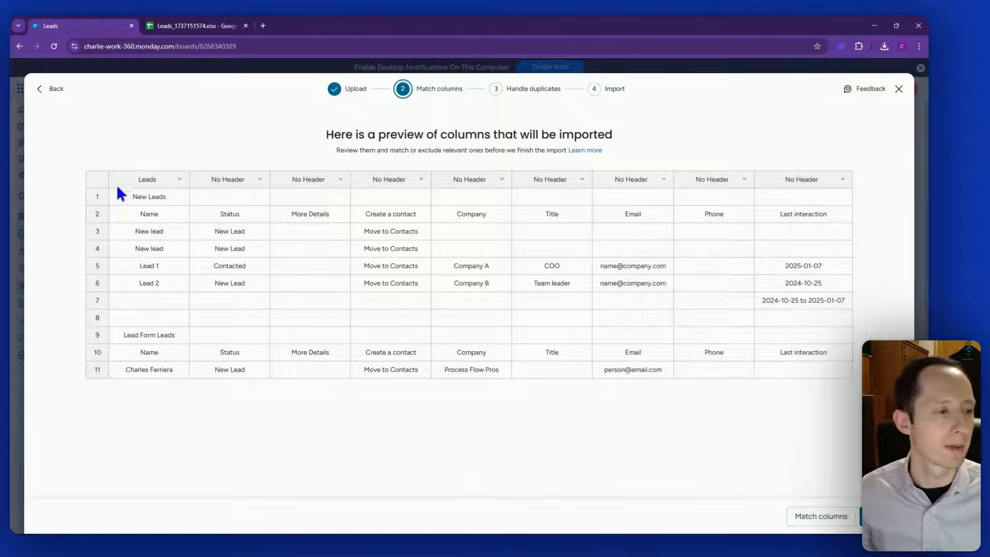
{"action": "left_click", "coordinate": [179, 179]}
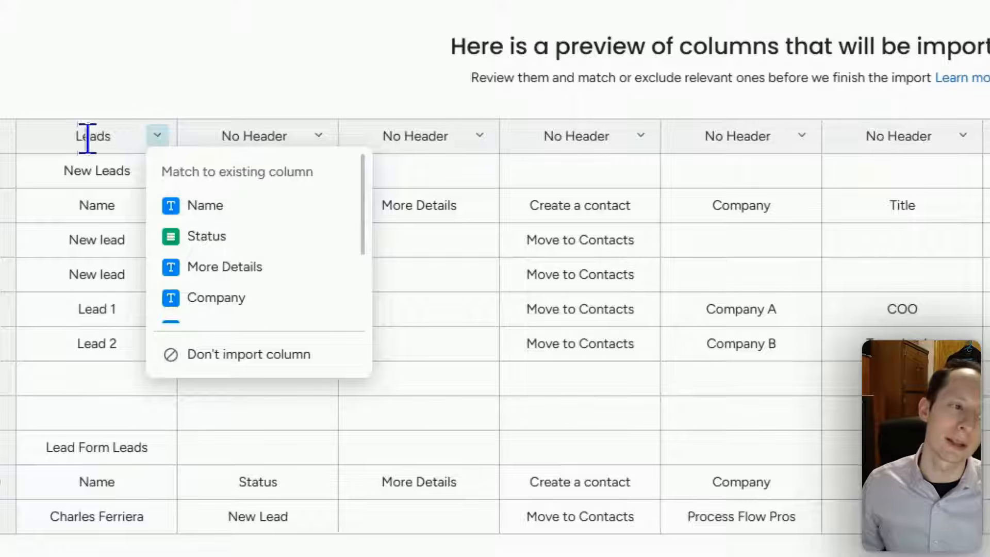
{"action": "left_click", "coordinate": [254, 236]}
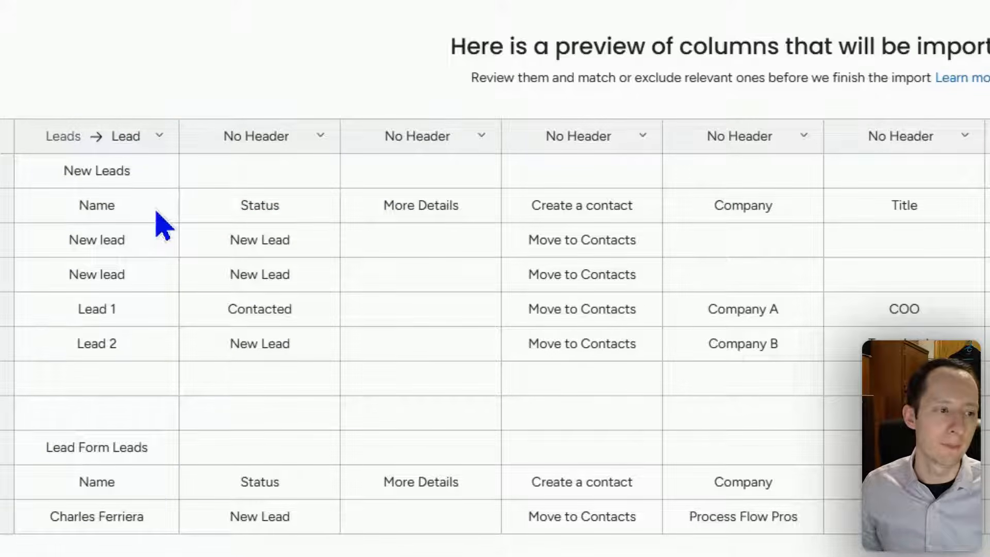
{"action": "left_click", "coordinate": [319, 137]}
{"action": "left_click", "coordinate": [379, 205]}
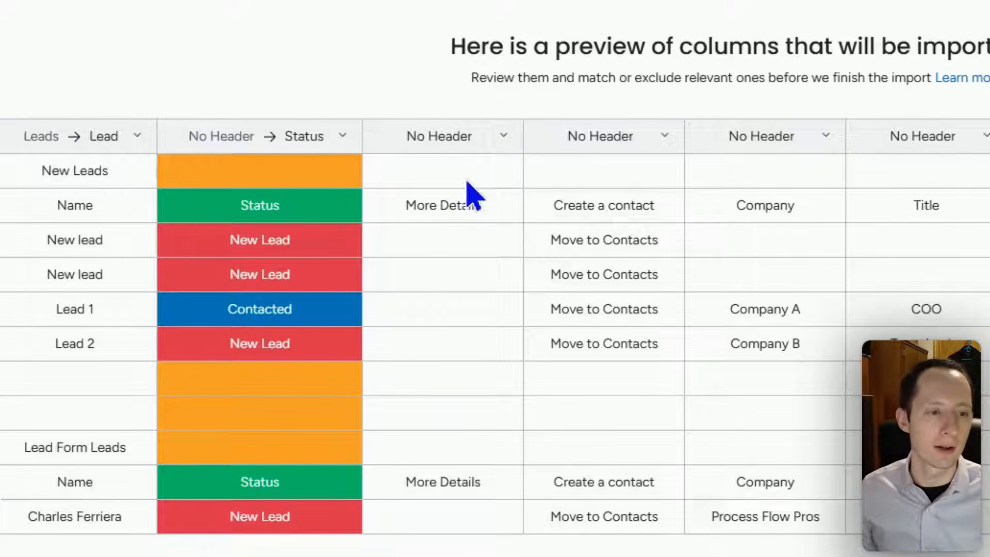
Exclude the file columns containing More Details and Create a contact from the import.
{"action": "left_click", "coordinate": [503, 137]}
{"action": "scroll", "coordinate": [641, 265], "scroll_direction": "down", "scroll_amount": 2}
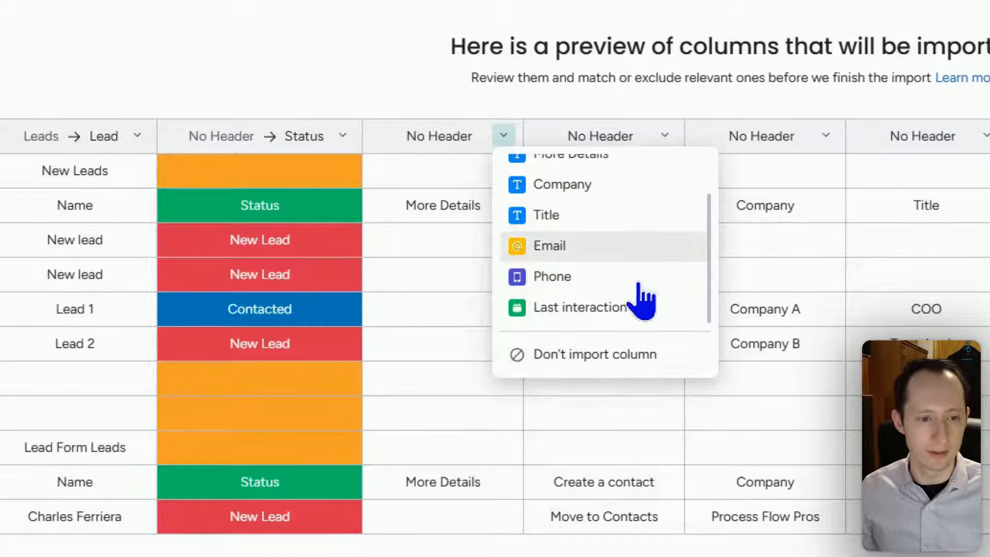
{"action": "left_click", "coordinate": [643, 356]}
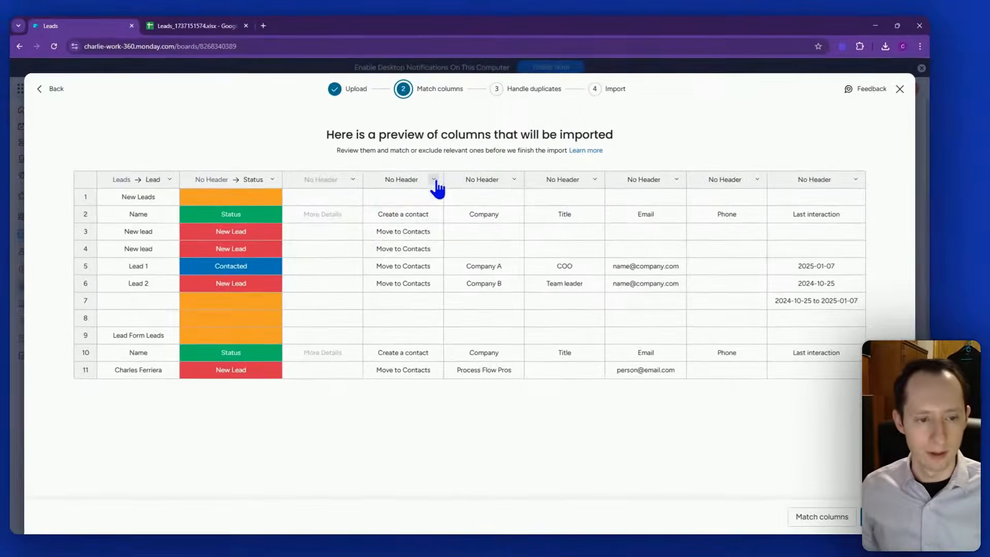
{"action": "left_click", "coordinate": [477, 171]}
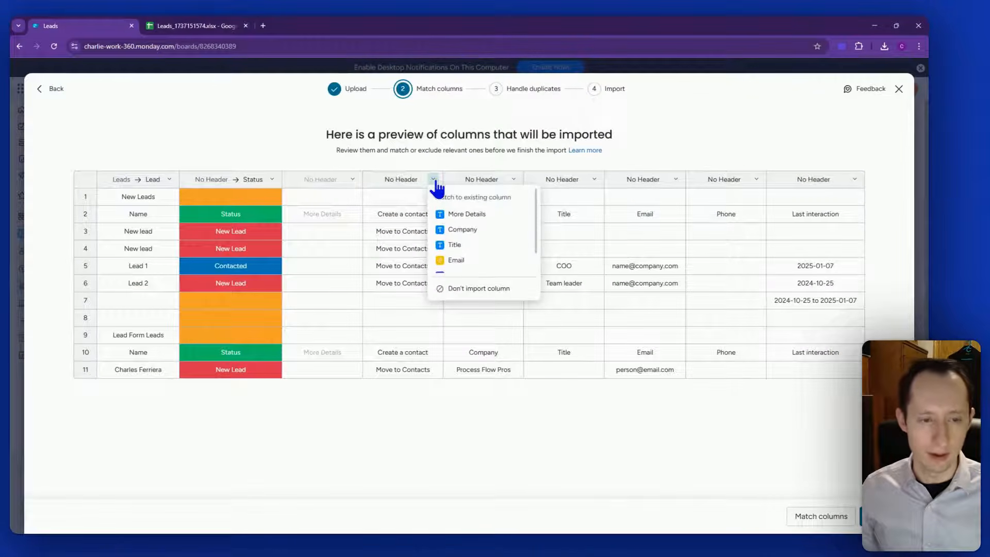
{"action": "left_click", "coordinate": [480, 288]}
Match the file's company, title and email columns to the board's Company, Title and Email columns.
{"action": "left_click", "coordinate": [514, 180]}
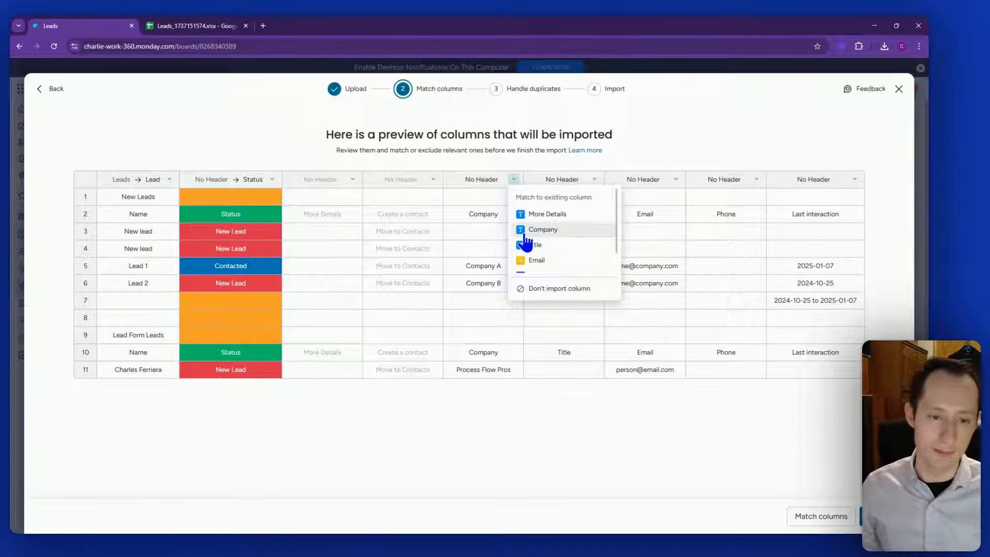
{"action": "left_click", "coordinate": [541, 229]}
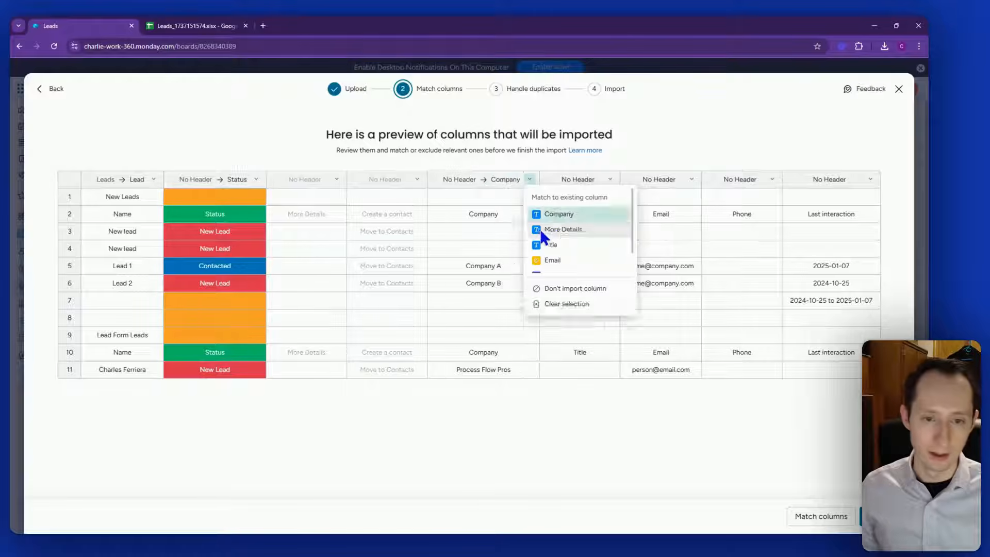
{"action": "left_click", "coordinate": [611, 181]}
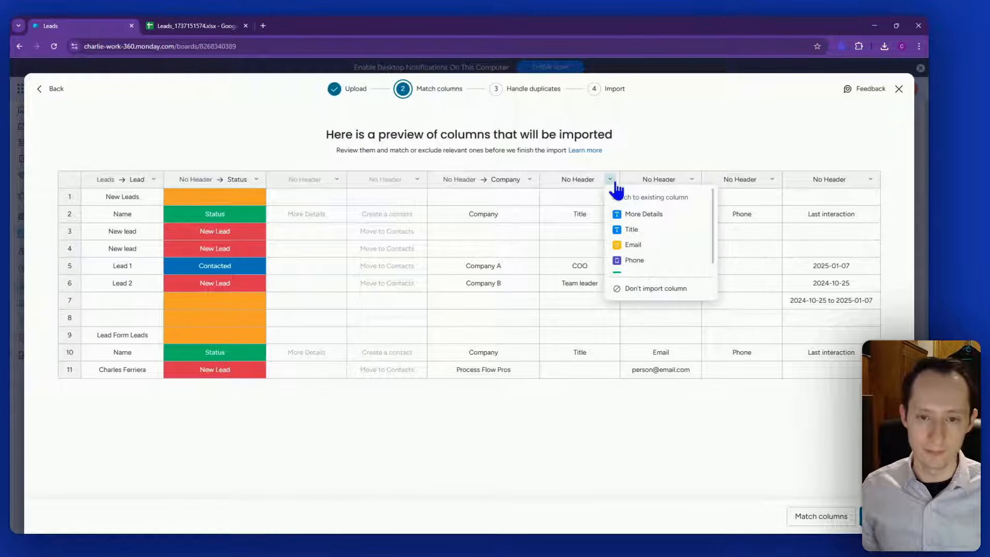
{"action": "left_click", "coordinate": [632, 230]}
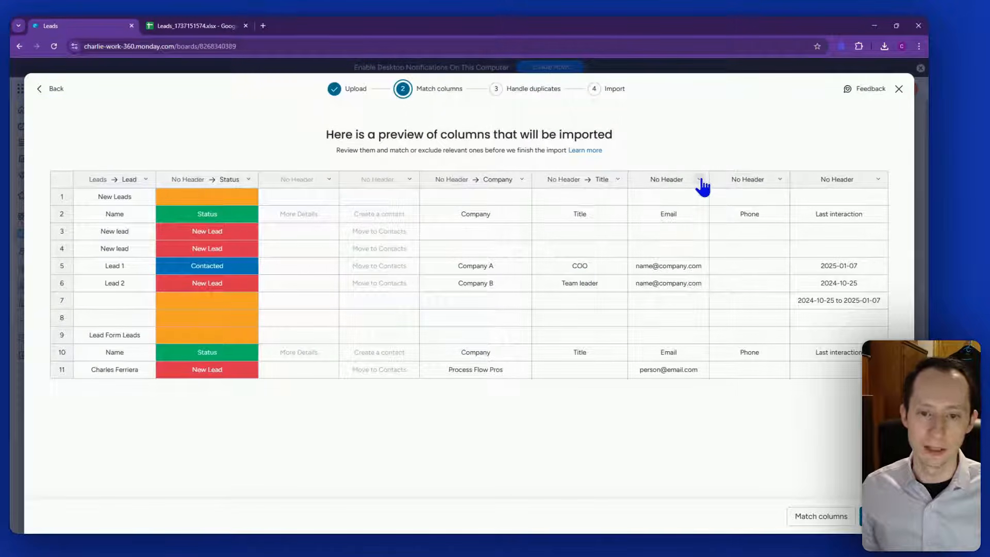
{"action": "left_click", "coordinate": [699, 180]}
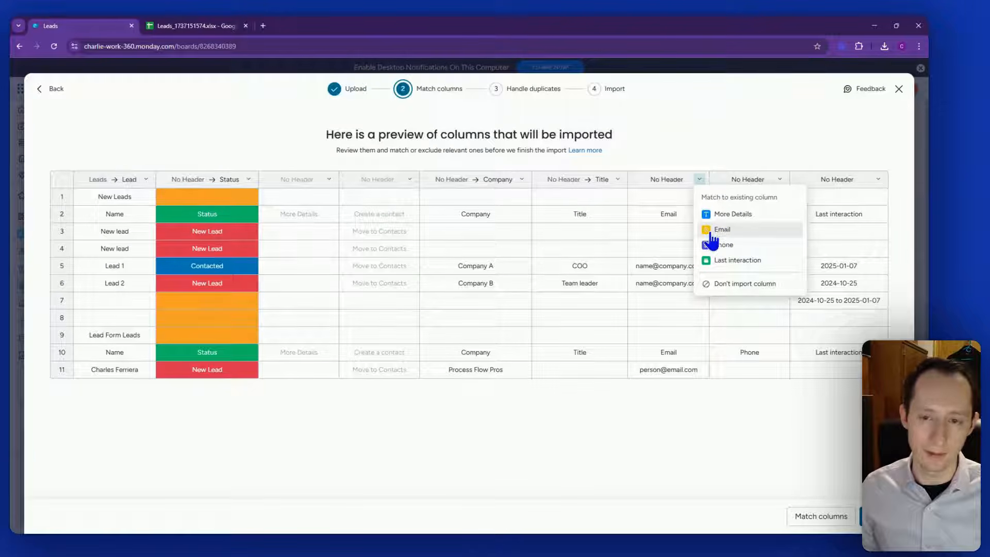
{"action": "left_click", "coordinate": [722, 230]}
Exclude the phone column from the import and match the file's last column to Last interaction.
{"action": "left_click", "coordinate": [789, 180]}
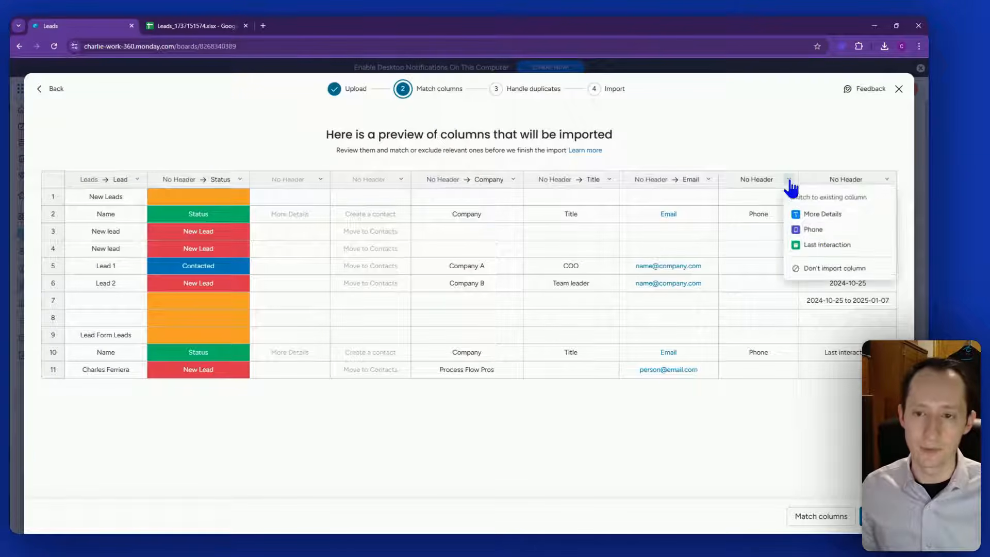
{"action": "left_click", "coordinate": [834, 273]}
{"action": "left_click", "coordinate": [887, 182]}
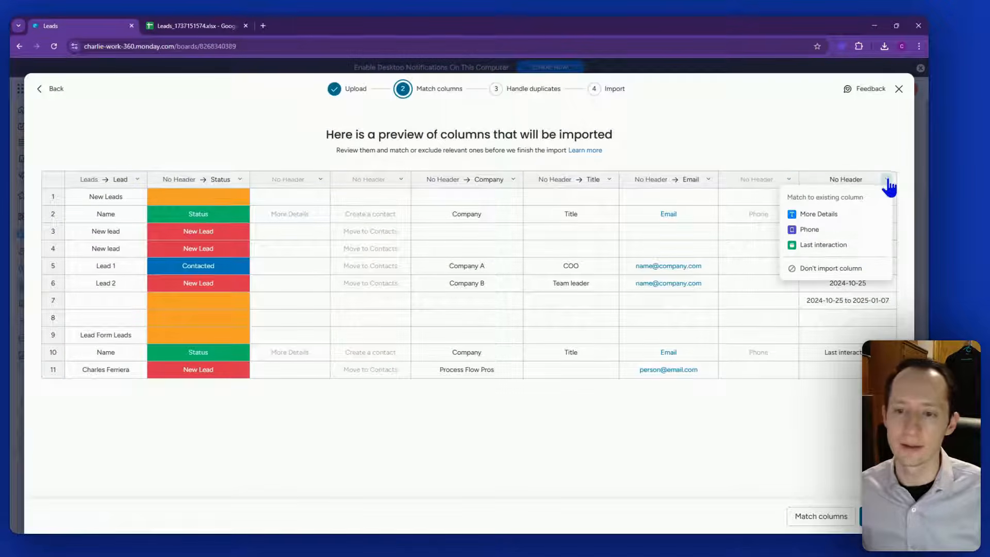
{"action": "left_click", "coordinate": [792, 247]}
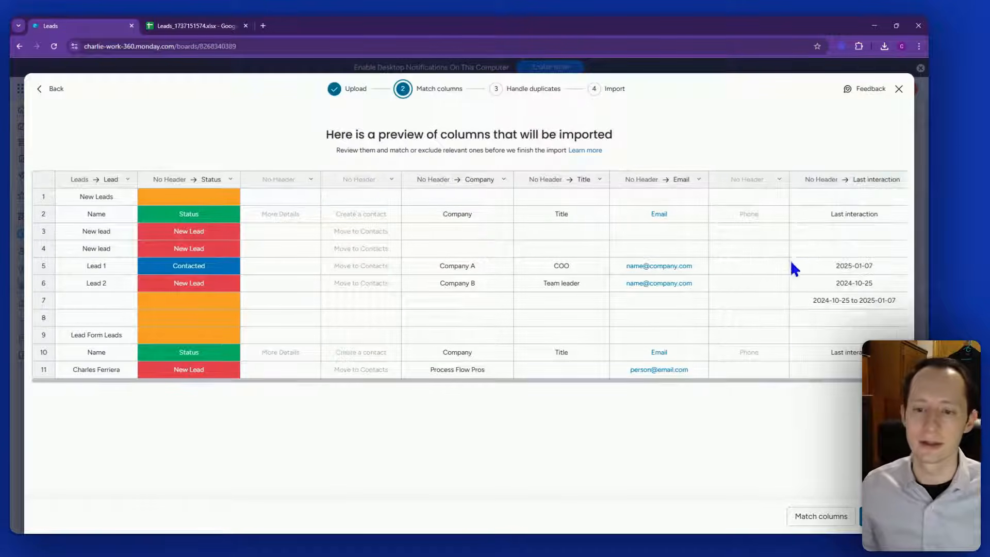
Look over the Skip and Overwrite options for duplicates, and import the file with duplicates set to Add as new.
{"action": "left_click", "coordinate": [880, 516]}
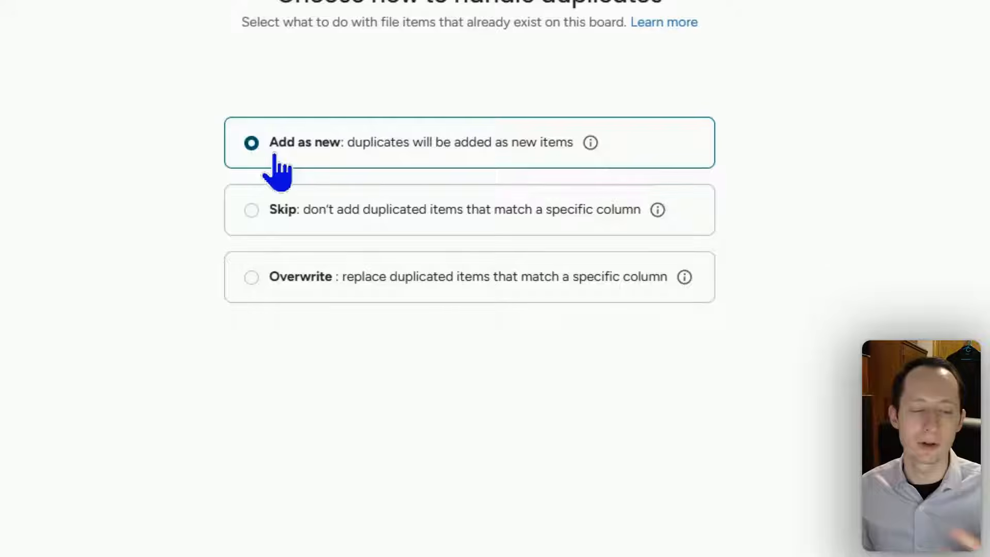
{"action": "left_click", "coordinate": [251, 208]}
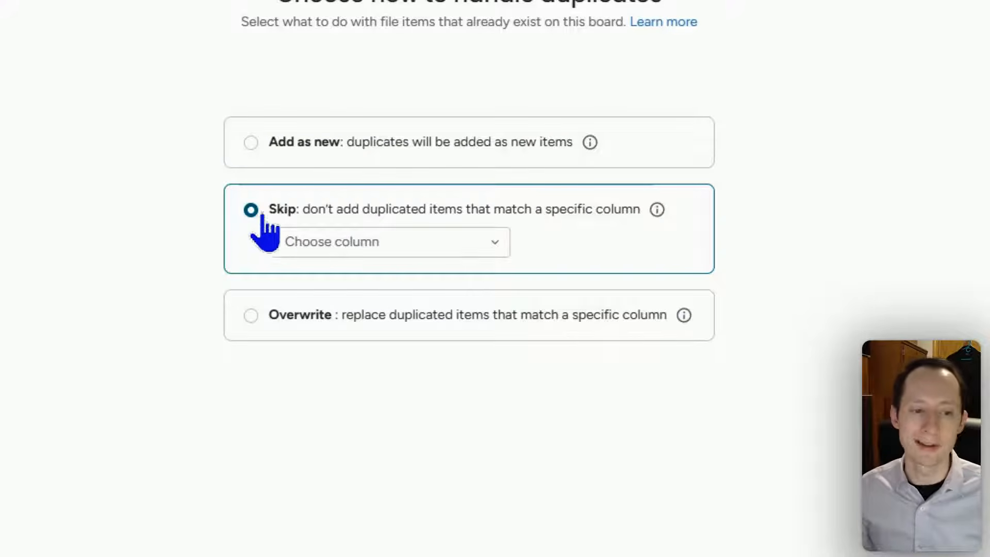
{"action": "left_click", "coordinate": [353, 246]}
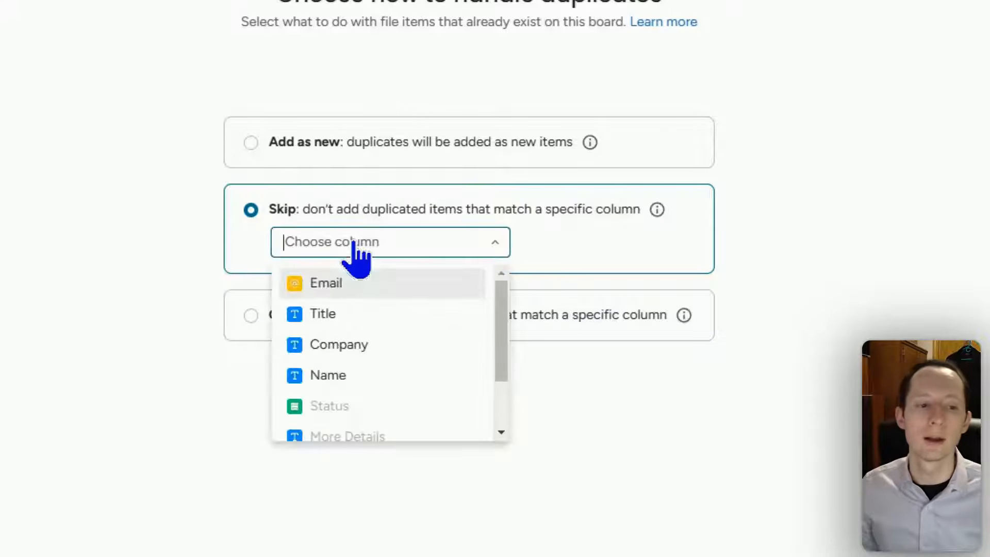
{"action": "scroll", "coordinate": [363, 304], "scroll_direction": "down", "scroll_amount": 2}
{"action": "scroll", "coordinate": [363, 309], "scroll_direction": "up", "scroll_amount": 2}
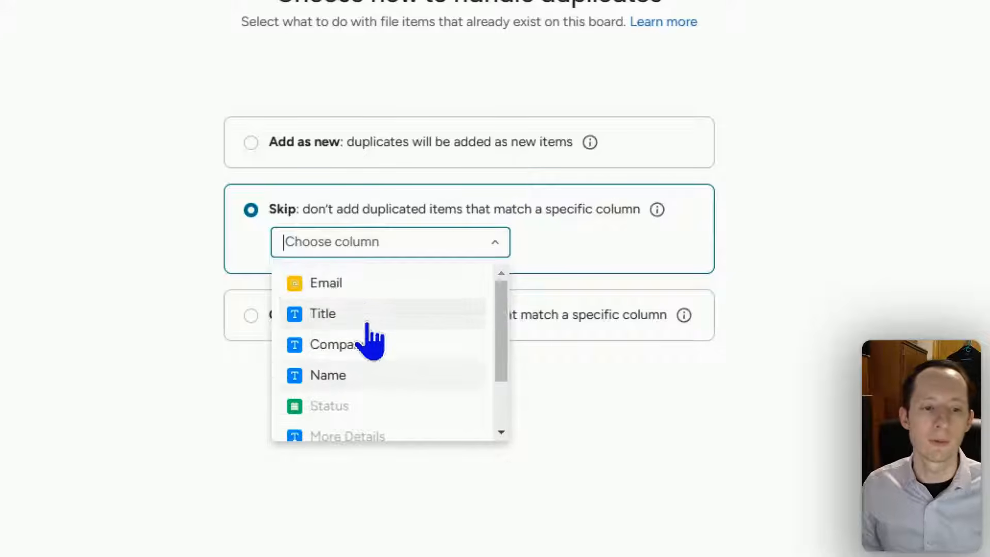
{"action": "left_click", "coordinate": [366, 284]}
{"action": "left_click", "coordinate": [471, 242]}
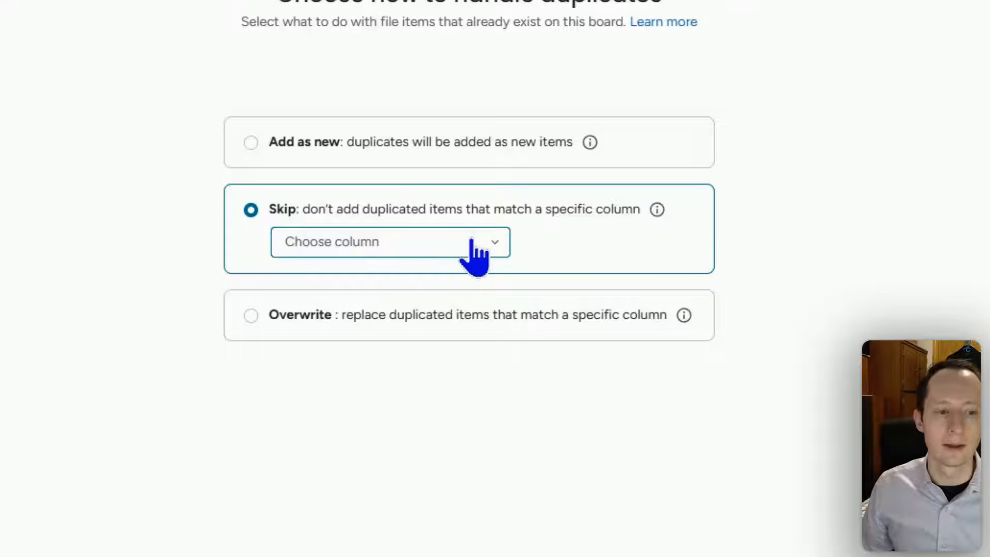
{"action": "left_click", "coordinate": [250, 317]}
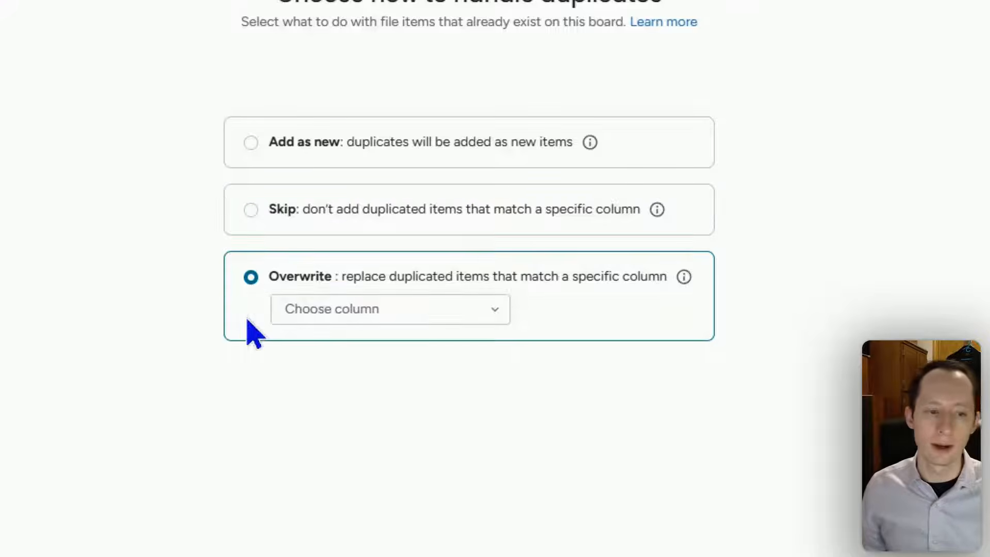
{"action": "left_click", "coordinate": [322, 309]}
{"action": "left_click", "coordinate": [251, 142]}
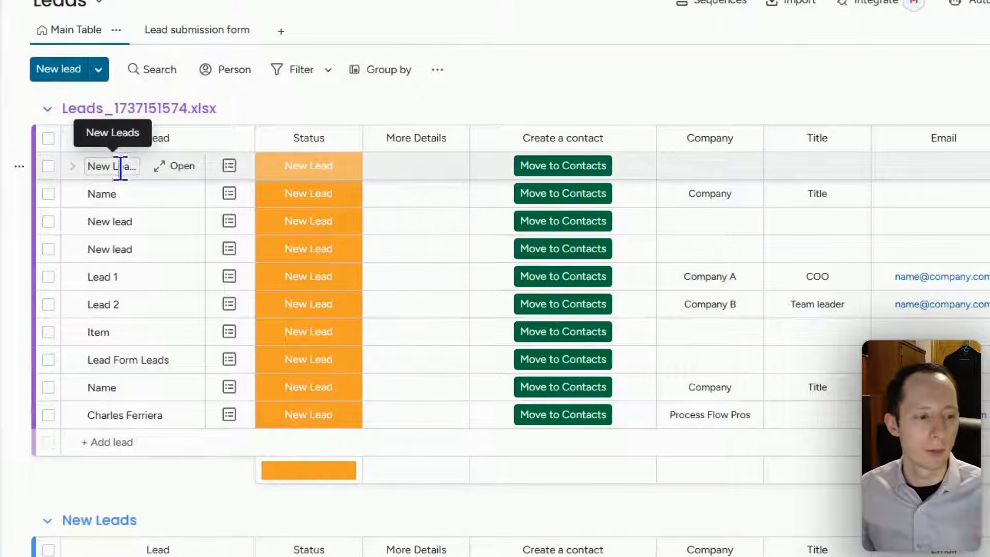
Examine the imported Leads_1737151574.xlsx group and compare it with the New Leads and Lead Form Leads groups.
{"action": "scroll", "coordinate": [160, 340], "scroll_direction": "down", "scroll_amount": 4}
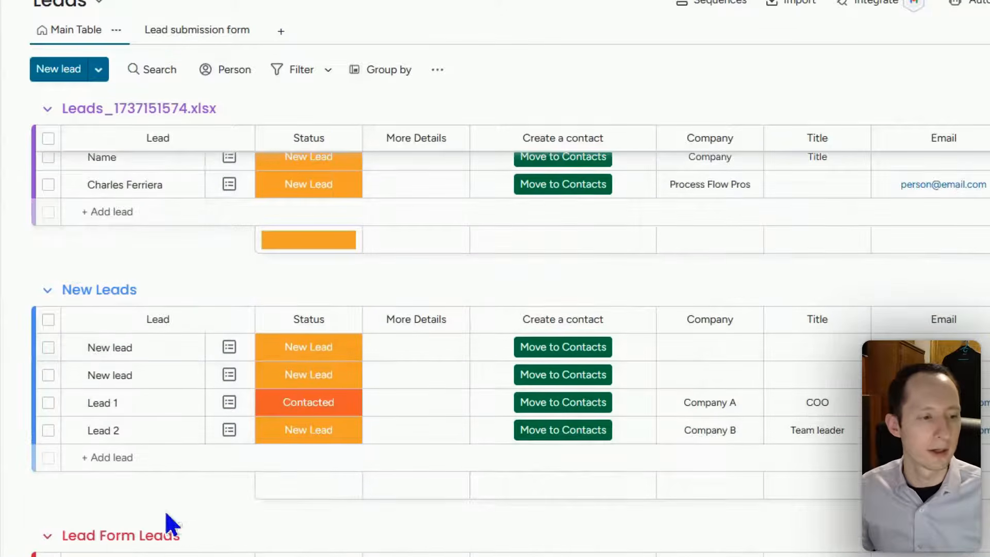
{"action": "scroll", "coordinate": [88, 228], "scroll_direction": "up", "scroll_amount": 4}
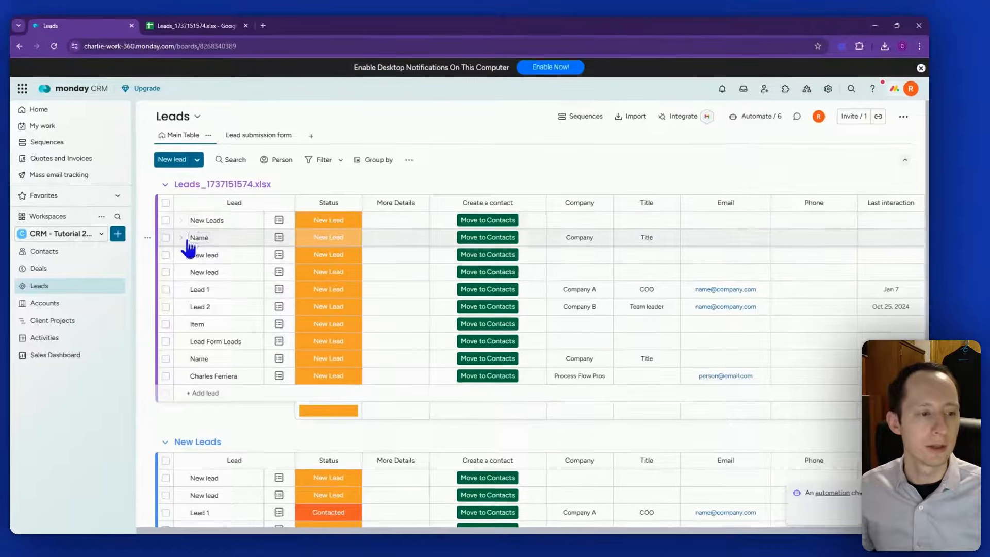
{"action": "scroll", "coordinate": [222, 419], "scroll_direction": "down", "scroll_amount": 3}
{"action": "scroll", "coordinate": [226, 505], "scroll_direction": "down", "scroll_amount": 2}
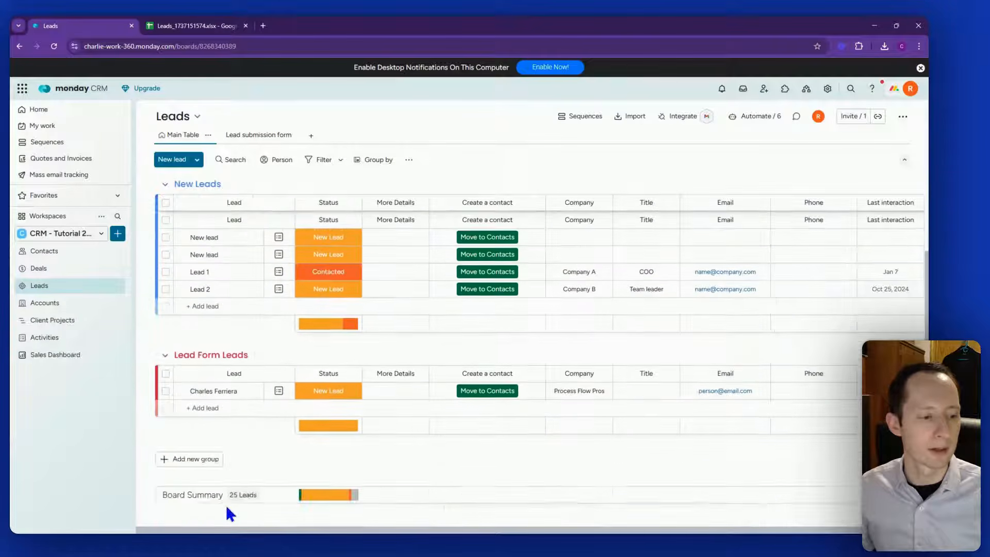
{"action": "scroll", "coordinate": [232, 494], "scroll_direction": "up", "scroll_amount": 5}
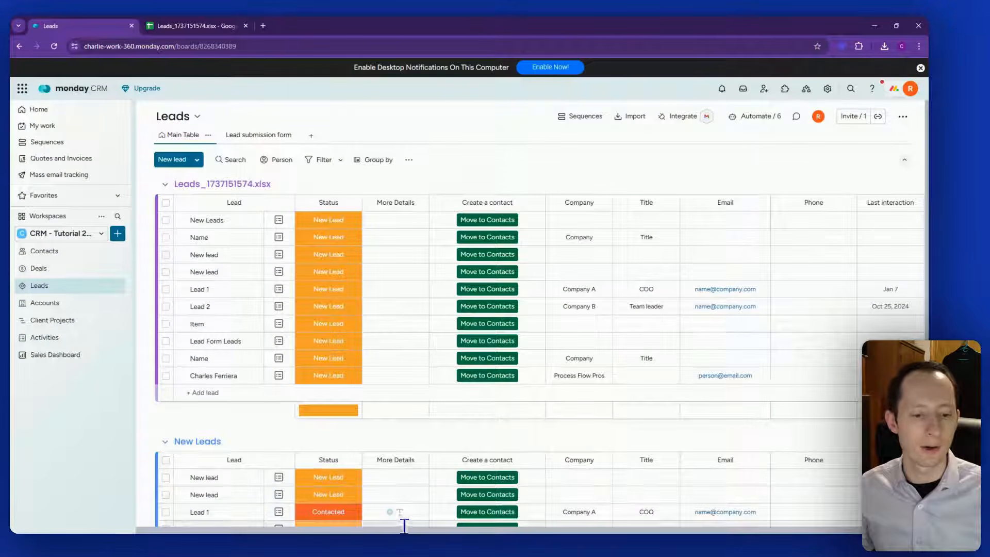
{"action": "scroll", "coordinate": [406, 522], "scroll_direction": "right", "scroll_amount": 2}
{"action": "scroll", "coordinate": [405, 521], "scroll_direction": "left", "scroll_amount": 2}
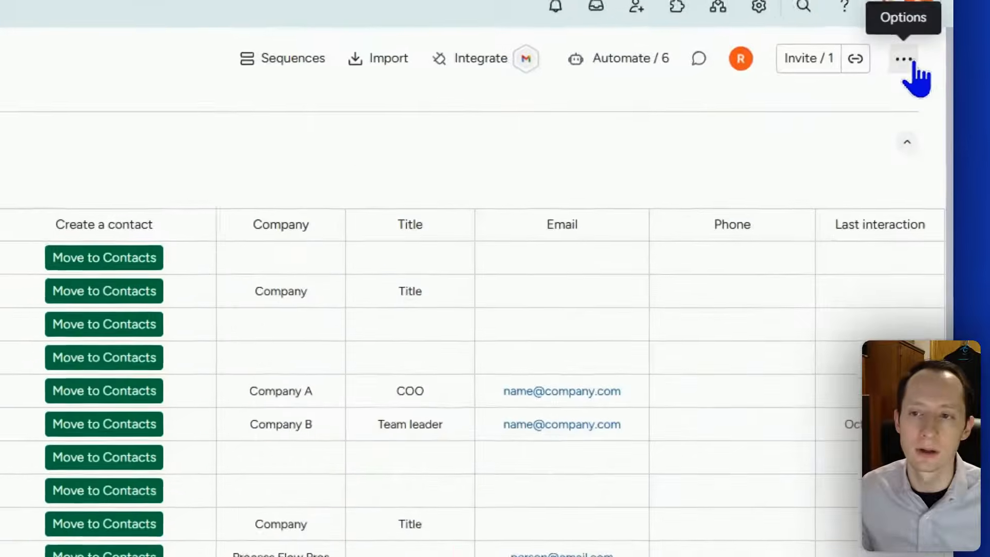
Enable the item creation form in the Leads board's settings and open it for a new lead.
{"action": "left_click", "coordinate": [912, 62]}
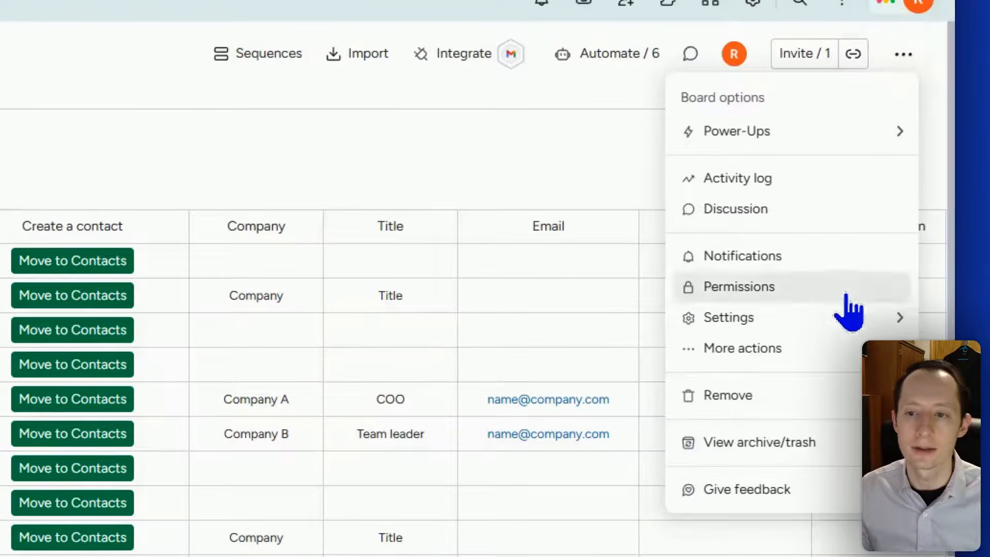
{"action": "mouse_move", "coordinate": [845, 345]}
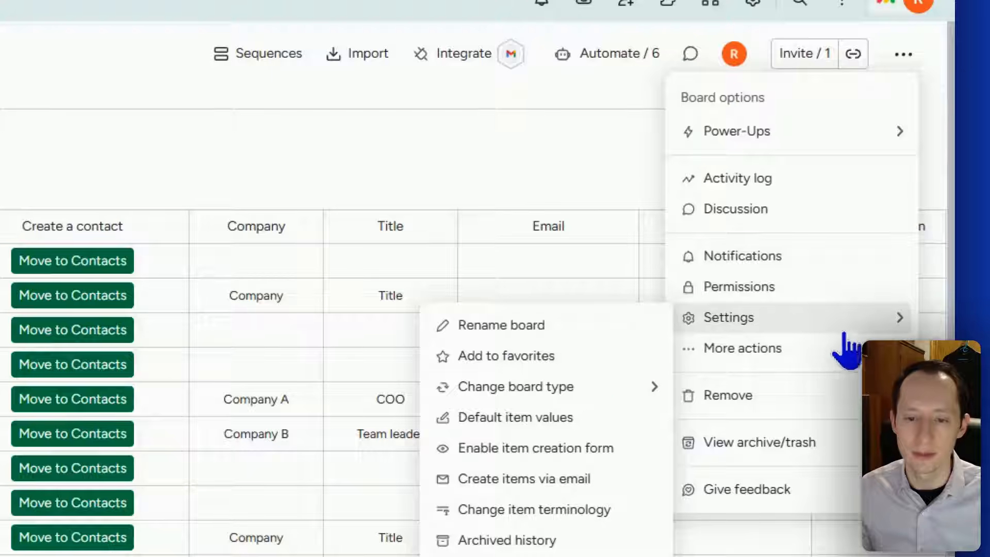
{"action": "mouse_move", "coordinate": [594, 401]}
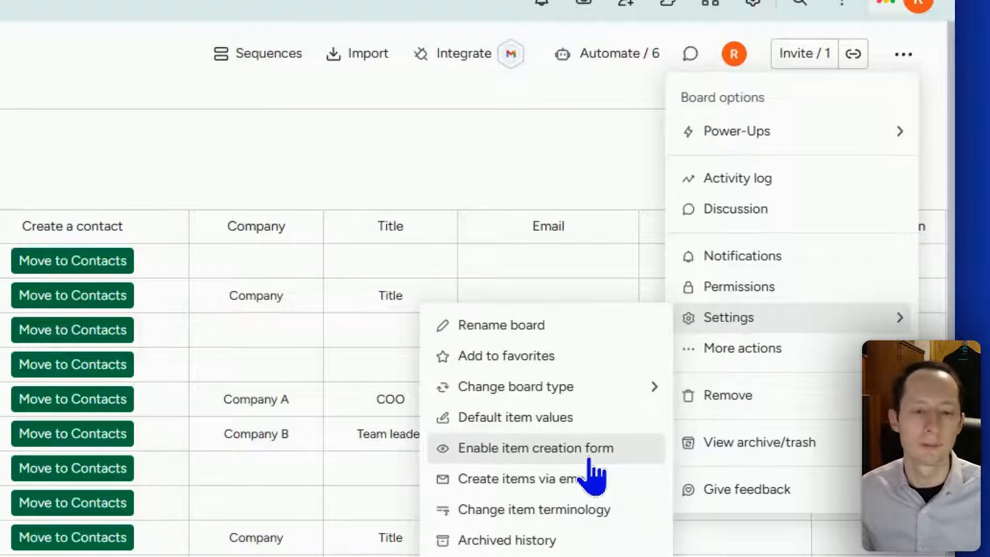
{"action": "left_click", "coordinate": [589, 460]}
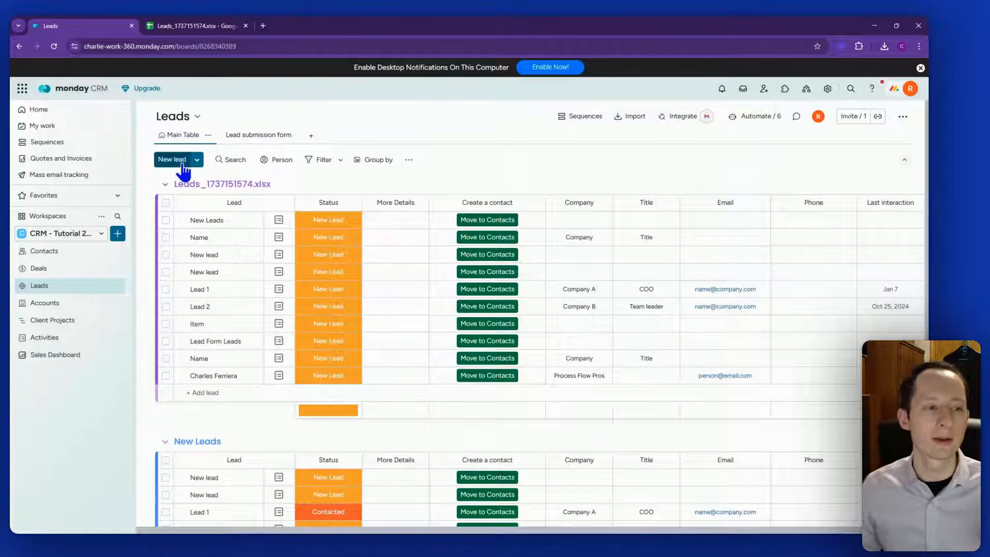
{"action": "left_click", "coordinate": [182, 163]}
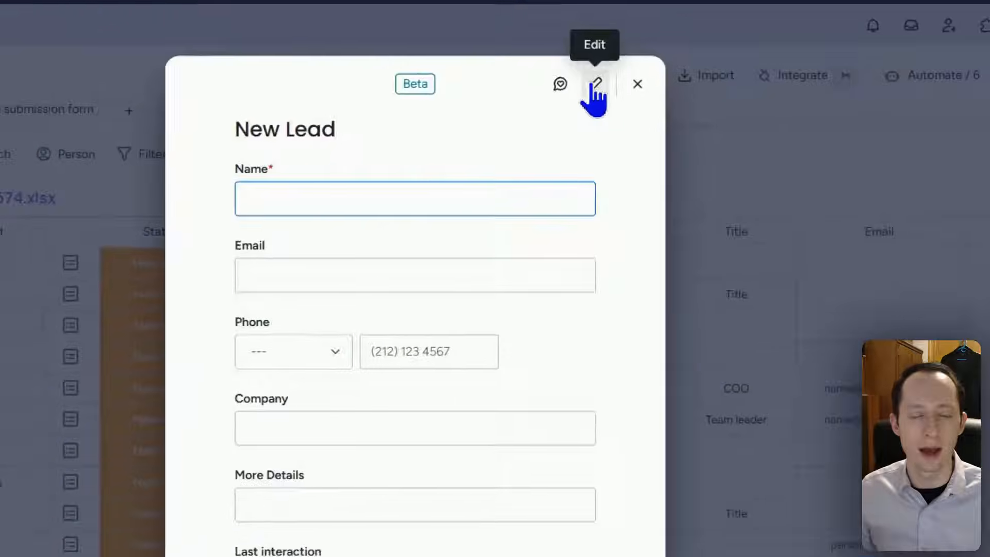
Put the New Lead form into edit mode and review the Email question's settings.
{"action": "left_click", "coordinate": [568, 121]}
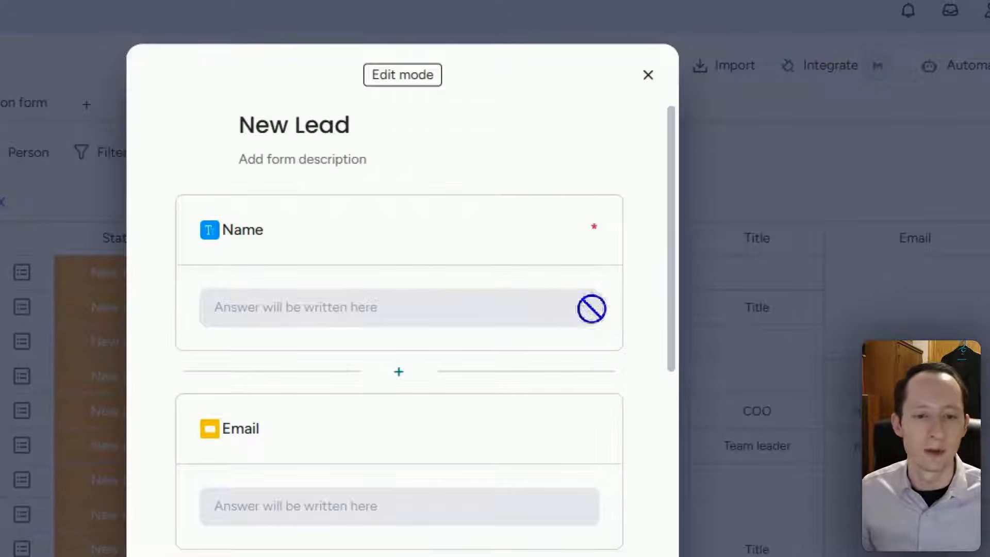
{"action": "scroll", "coordinate": [547, 309], "scroll_direction": "down", "scroll_amount": 3}
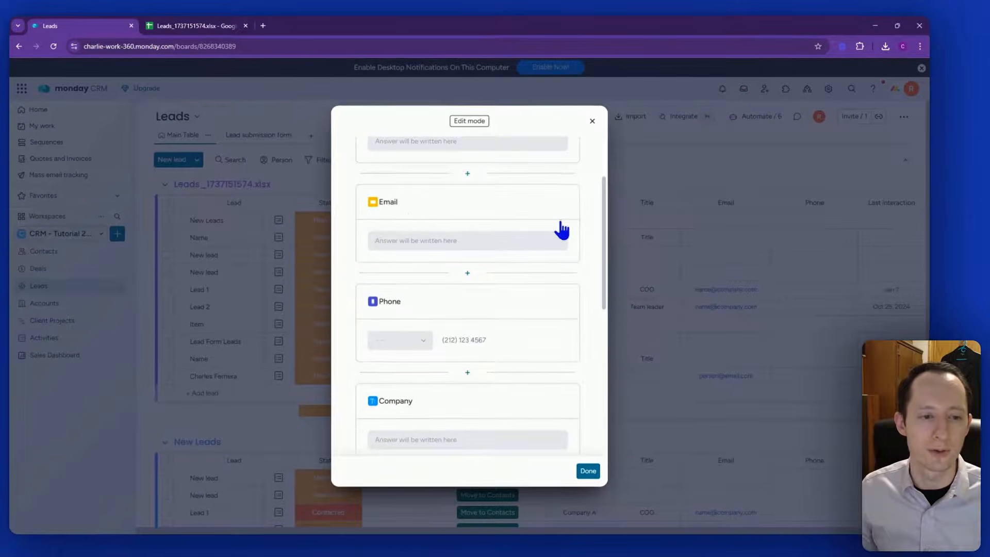
{"action": "left_click", "coordinate": [562, 241]}
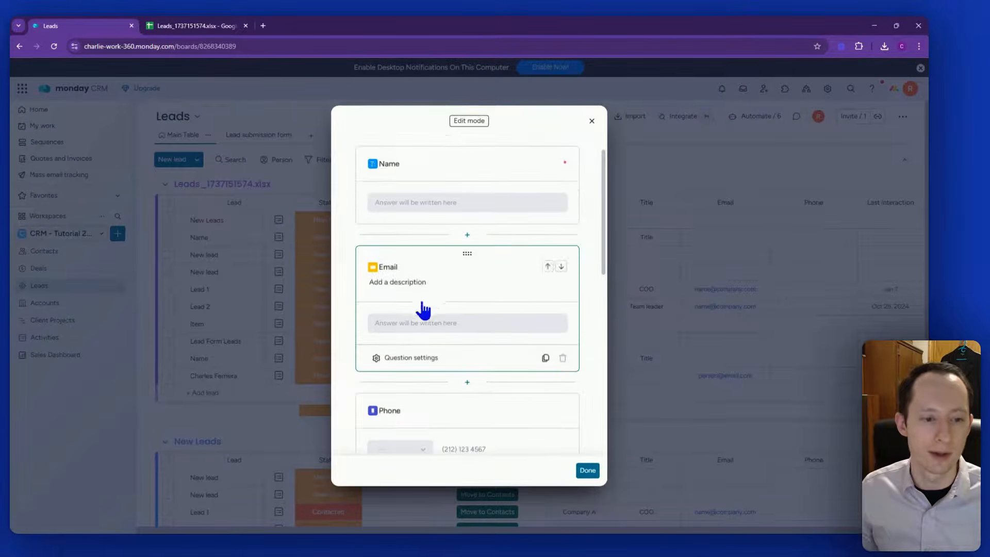
{"action": "left_click", "coordinate": [409, 358]}
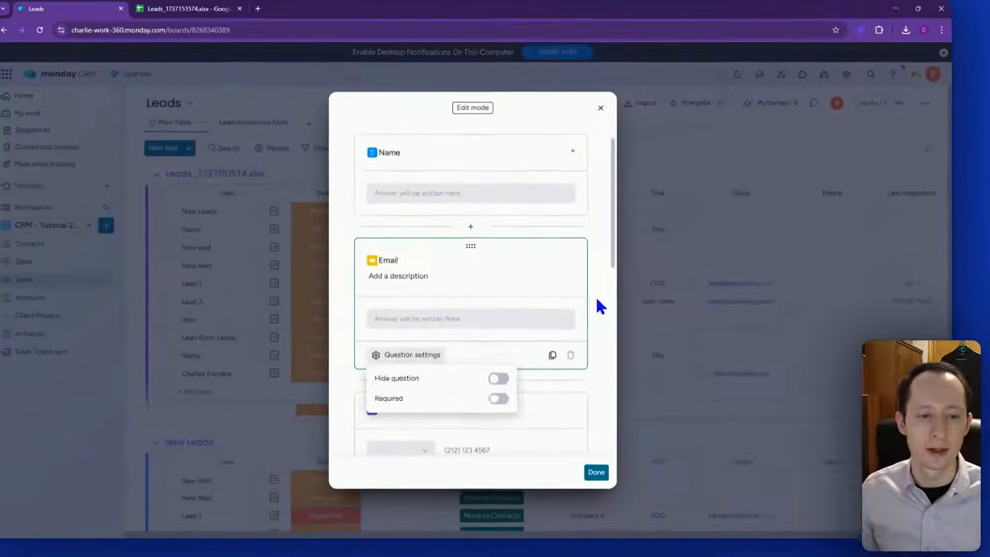
{"action": "left_click", "coordinate": [788, 180]}
Review the display, order and visibility settings of the hidden Status question in the New Lead form.
{"action": "scroll", "coordinate": [721, 173], "scroll_direction": "down", "scroll_amount": 1}
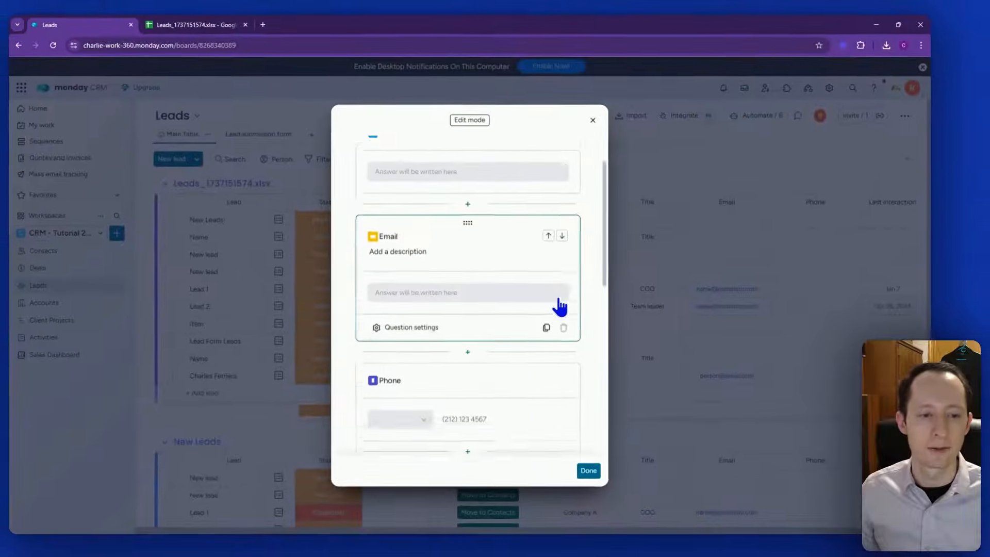
{"action": "scroll", "coordinate": [559, 306], "scroll_direction": "down", "scroll_amount": 6}
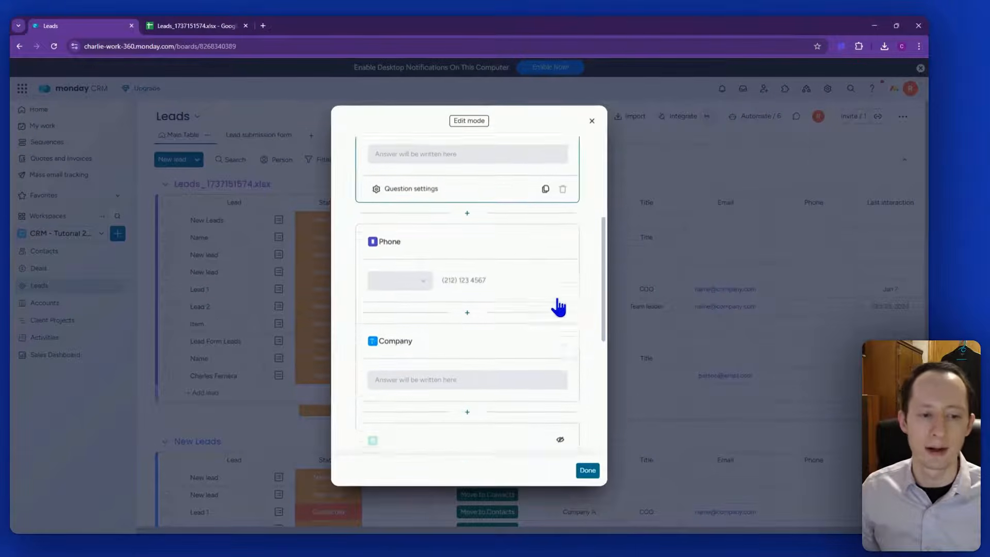
{"action": "left_click", "coordinate": [485, 285]}
{"action": "left_click", "coordinate": [418, 289]}
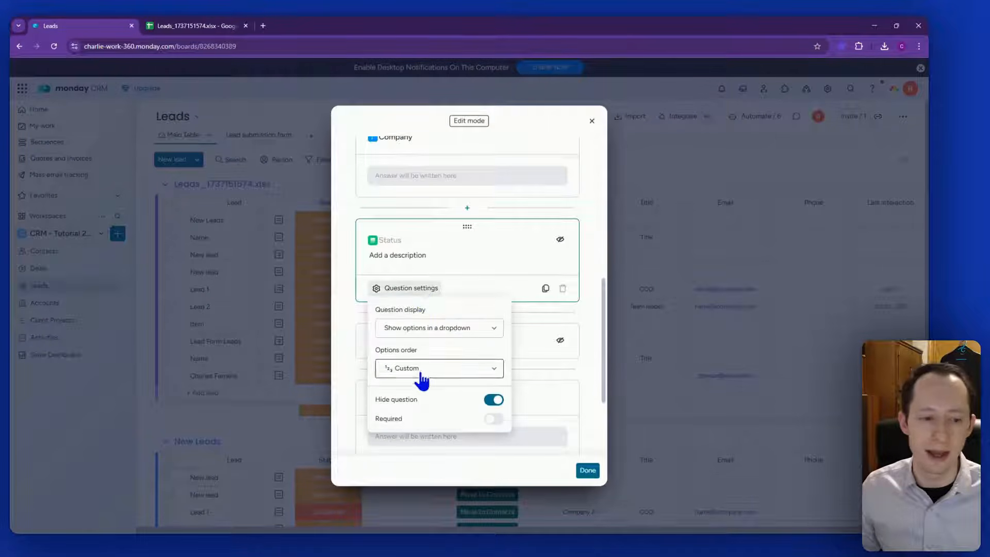
{"action": "left_click", "coordinate": [581, 296]}
{"action": "scroll", "coordinate": [574, 307], "scroll_direction": "down", "scroll_amount": 2}
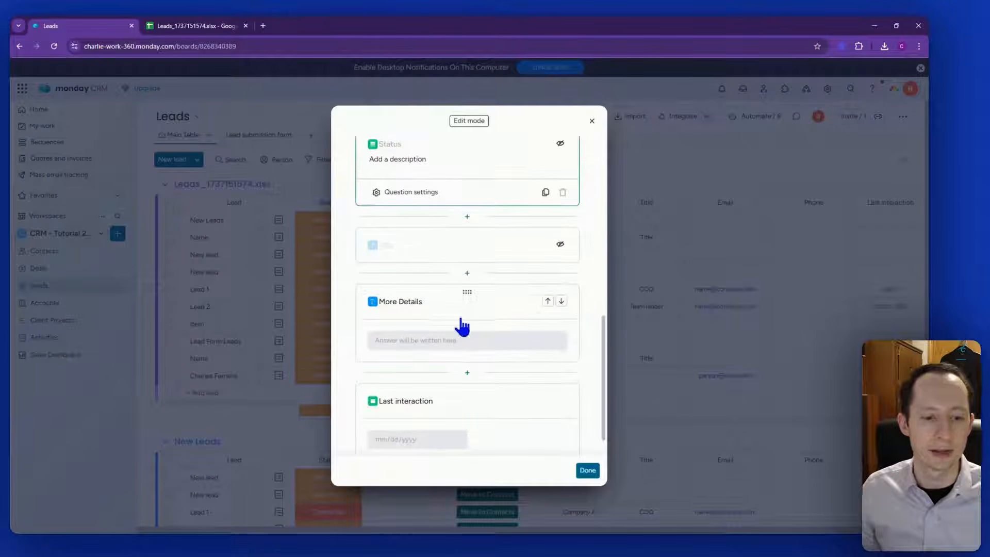
Make the More Details question required in the New Lead form and finish editing.
{"action": "left_click", "coordinate": [463, 326]}
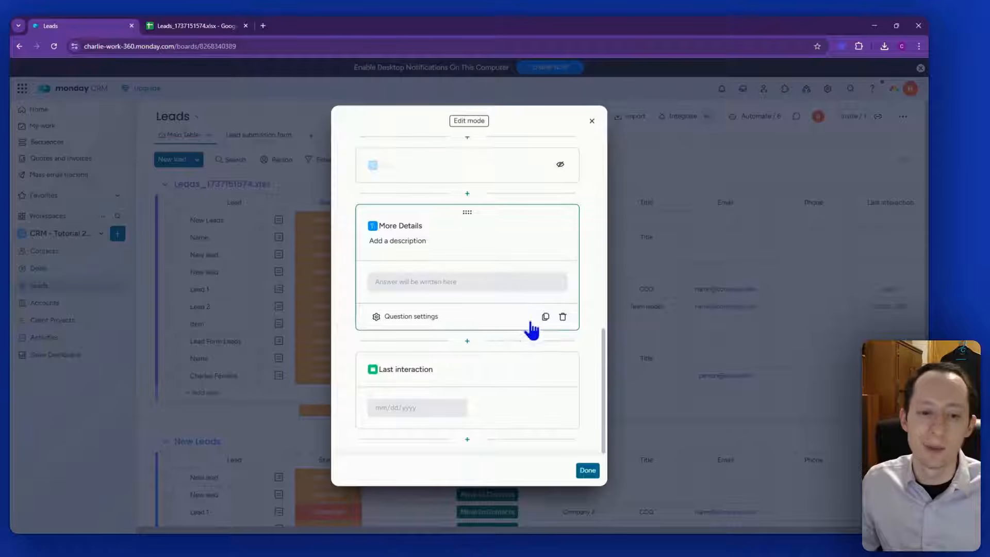
{"action": "left_click", "coordinate": [432, 318]}
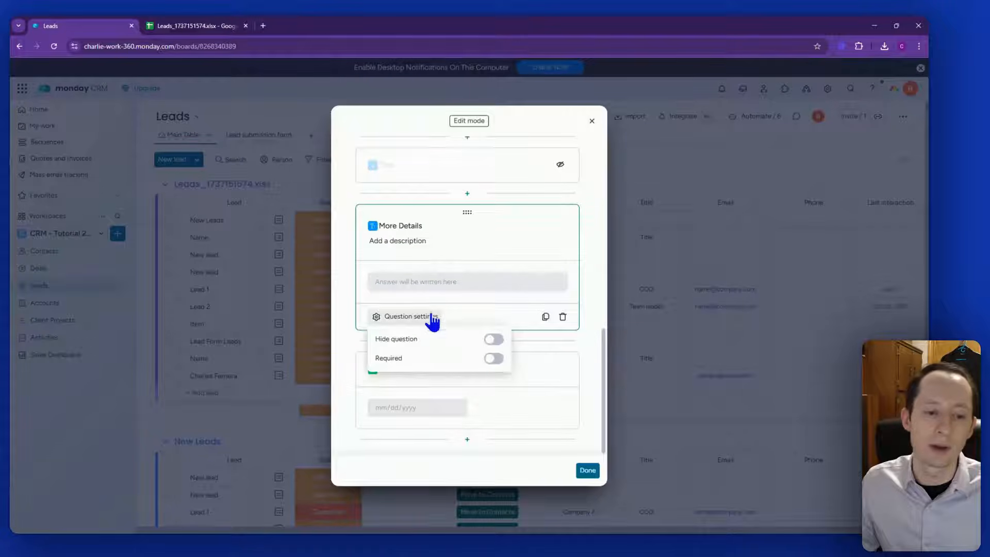
{"action": "left_click", "coordinate": [495, 359]}
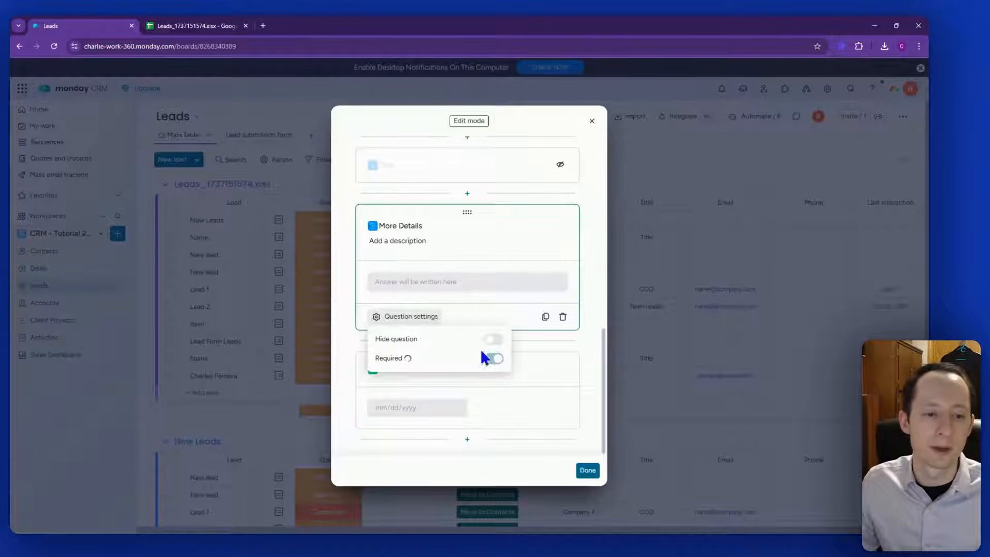
{"action": "left_click", "coordinate": [423, 241]}
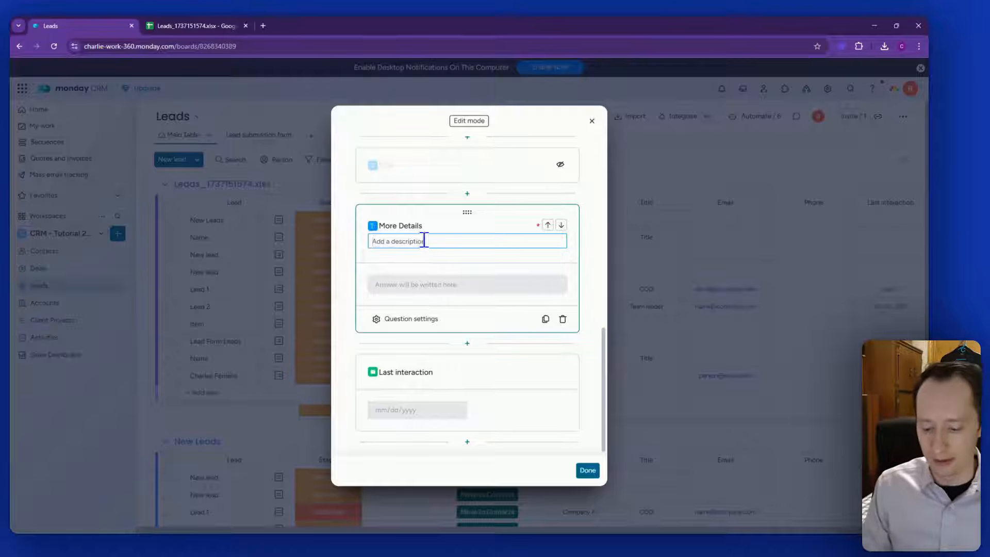
{"action": "left_click", "coordinate": [592, 273]}
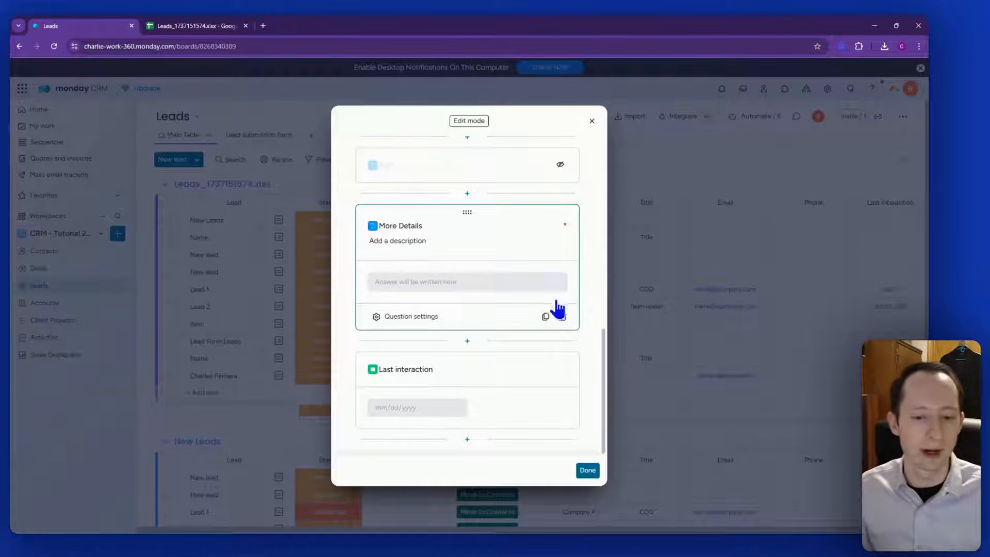
{"action": "left_click", "coordinate": [587, 470]}
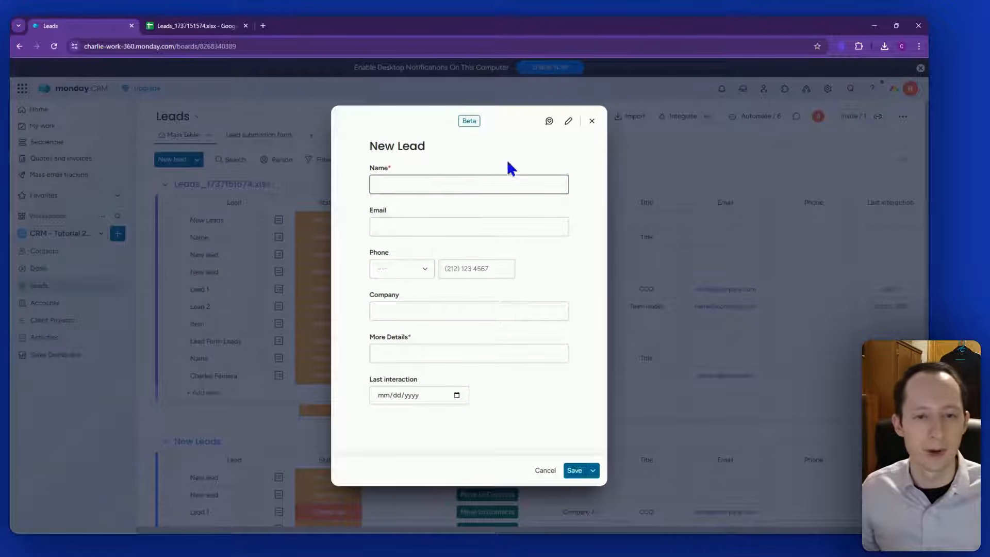
Review the question types that can be added below Name in the New Lead form, and close the form.
{"action": "left_click", "coordinate": [568, 121]}
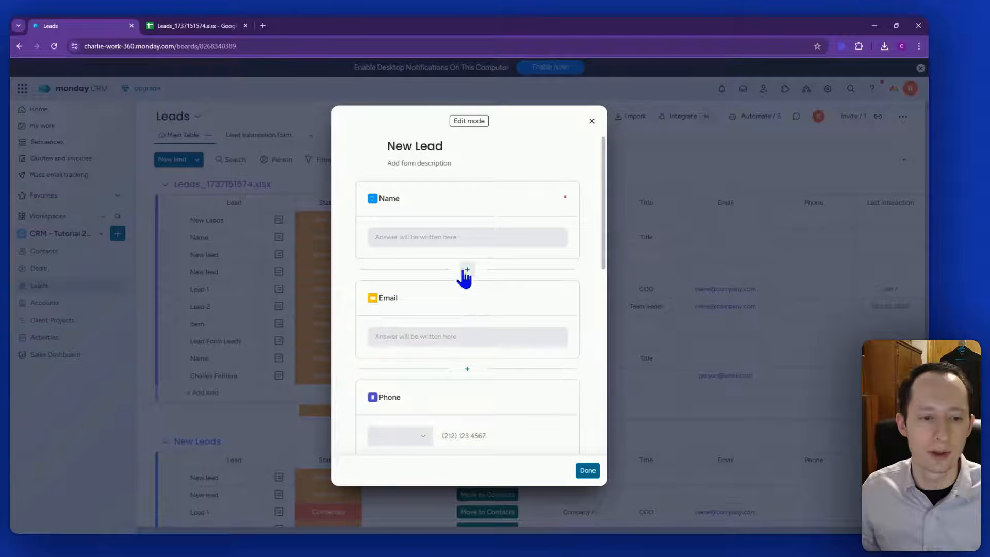
{"action": "left_click", "coordinate": [465, 273]}
{"action": "scroll", "coordinate": [479, 336], "scroll_direction": "down", "scroll_amount": 2}
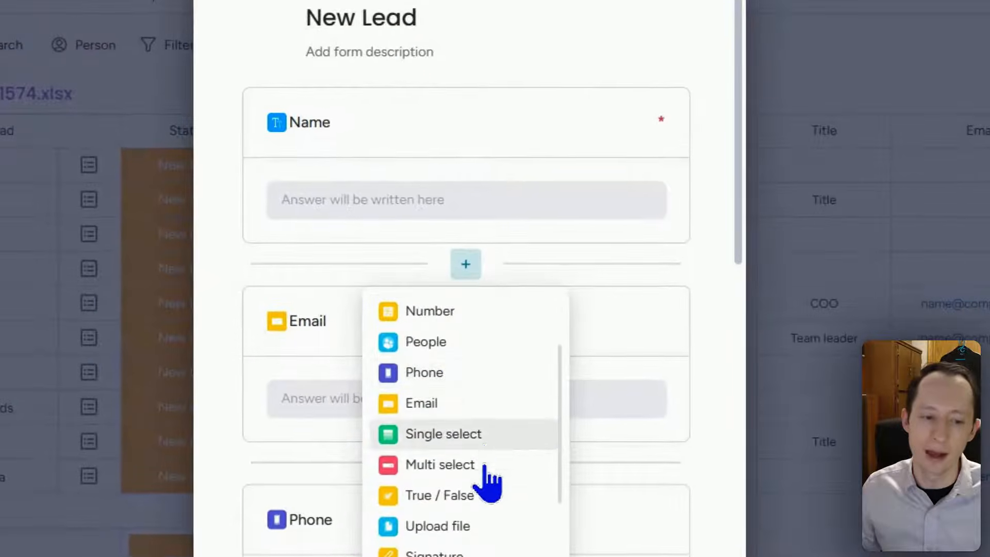
{"action": "left_click", "coordinate": [683, 16]}
{"action": "left_click", "coordinate": [713, 2]}
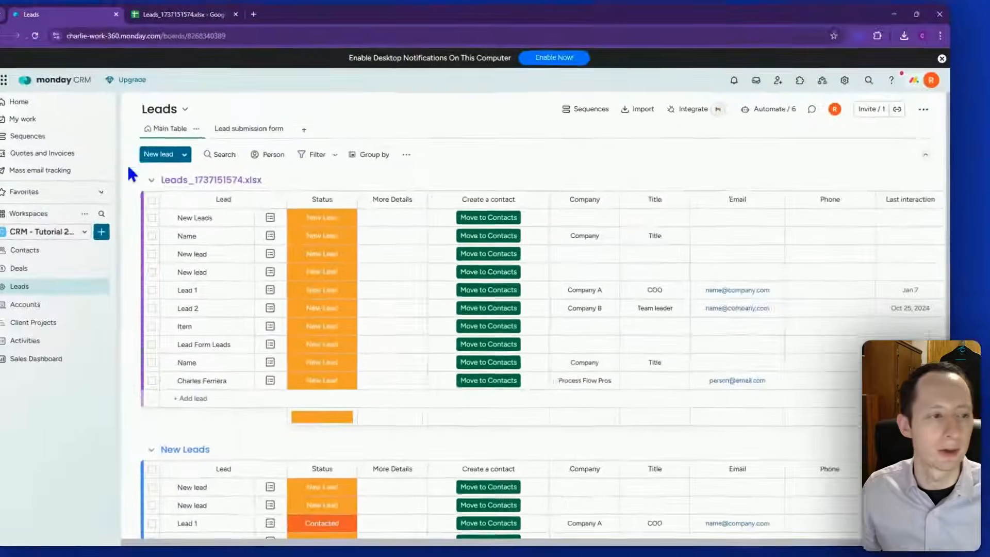
Create a lead named "New lead" with "Curious about product" as More Details through the New Lead form and save it.
{"action": "left_click", "coordinate": [170, 154]}
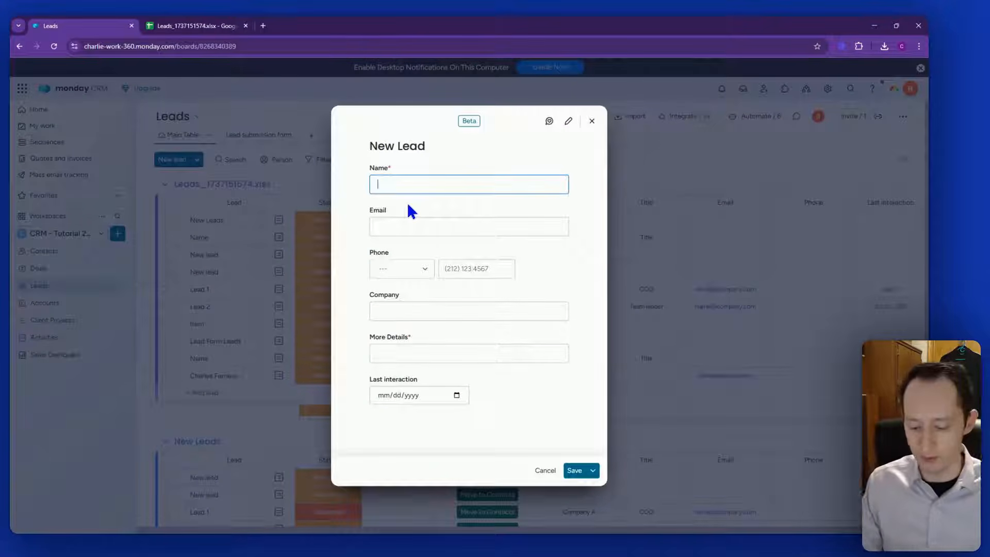
{"action": "type", "text": "New lea"}
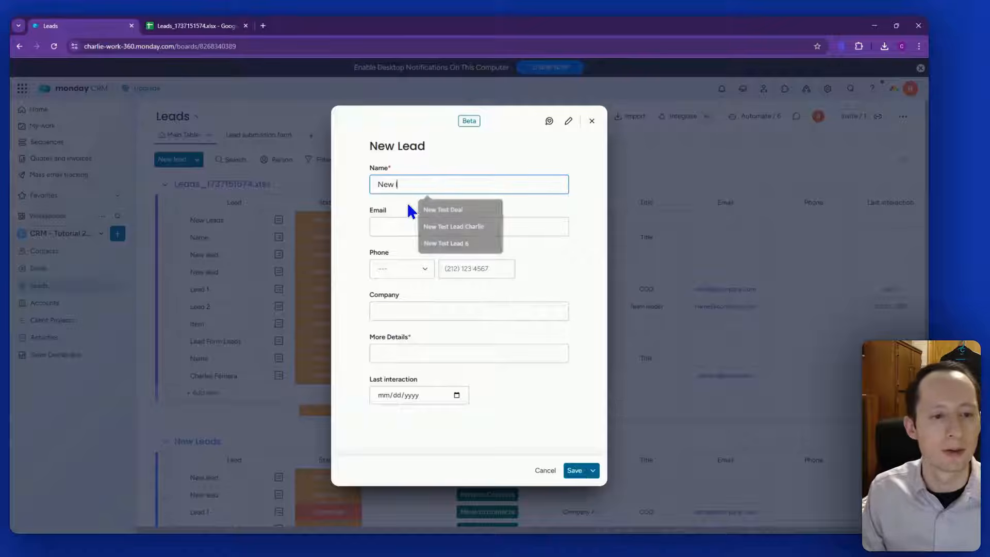
{"action": "type", "text": "d"}
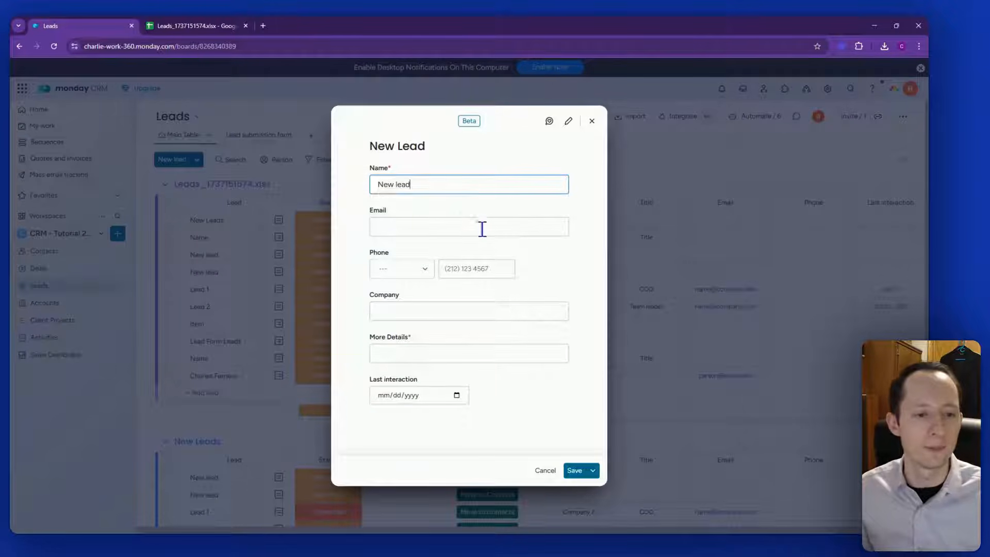
{"action": "left_click", "coordinate": [411, 351]}
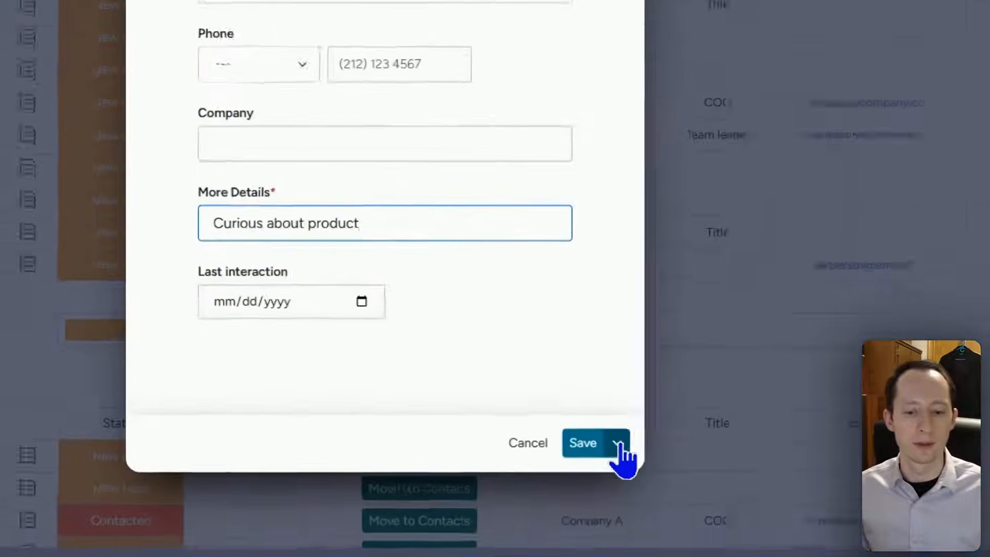
{"action": "left_click", "coordinate": [593, 470]}
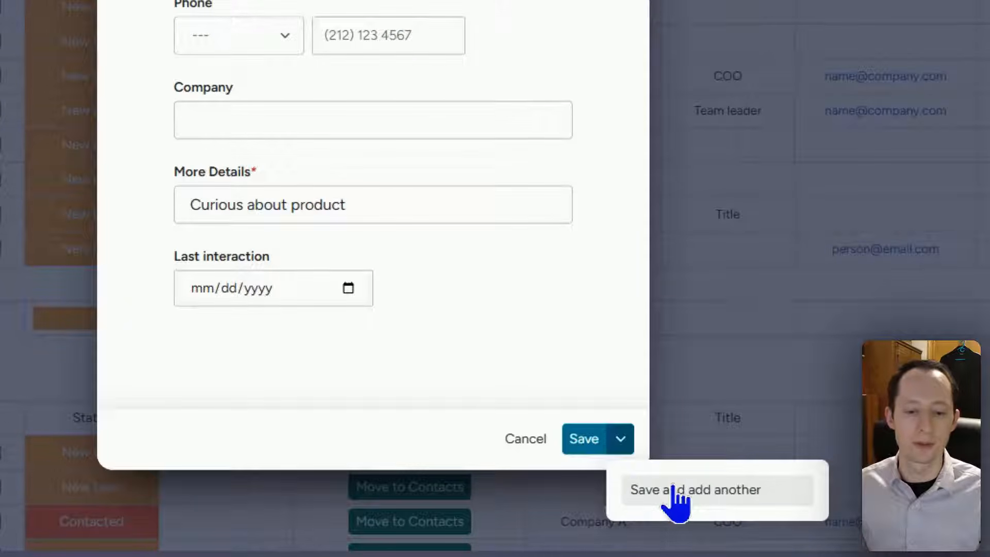
{"action": "left_click", "coordinate": [585, 442]}
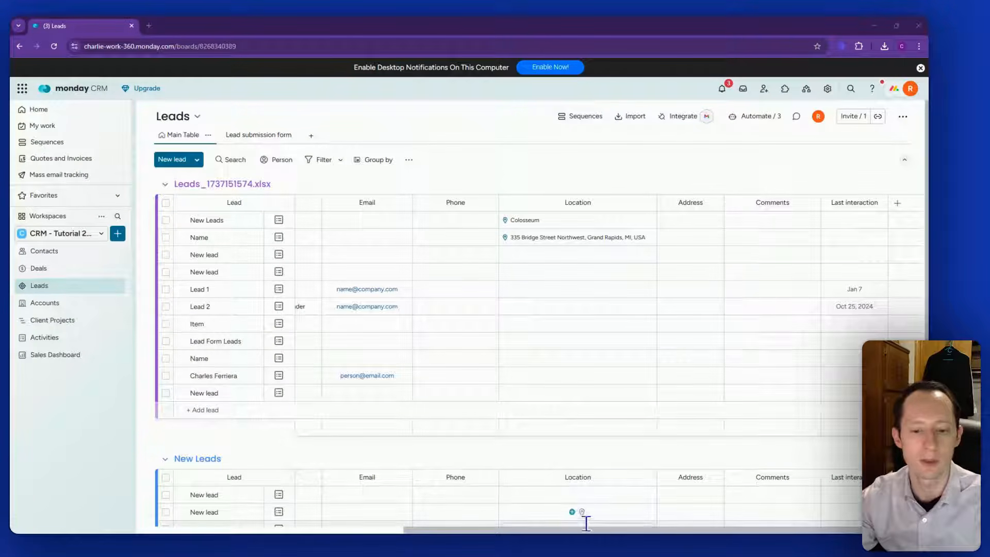
Review the board's columns and the list of core Lead columns available to add, and close the list.
{"action": "left_click_drag", "start_coordinate": [585, 531], "coordinate": [317, 531]}
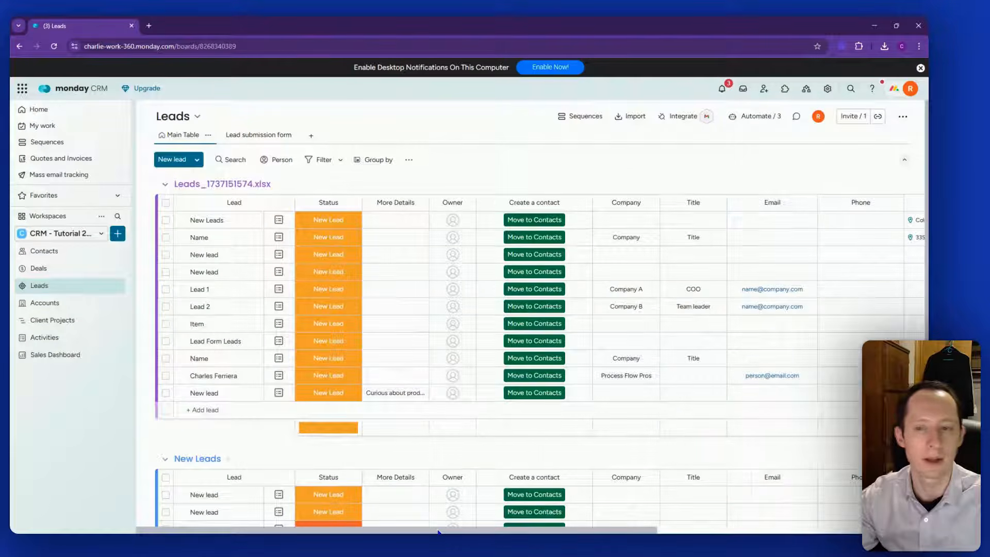
{"action": "left_click_drag", "start_coordinate": [439, 531], "coordinate": [700, 534]}
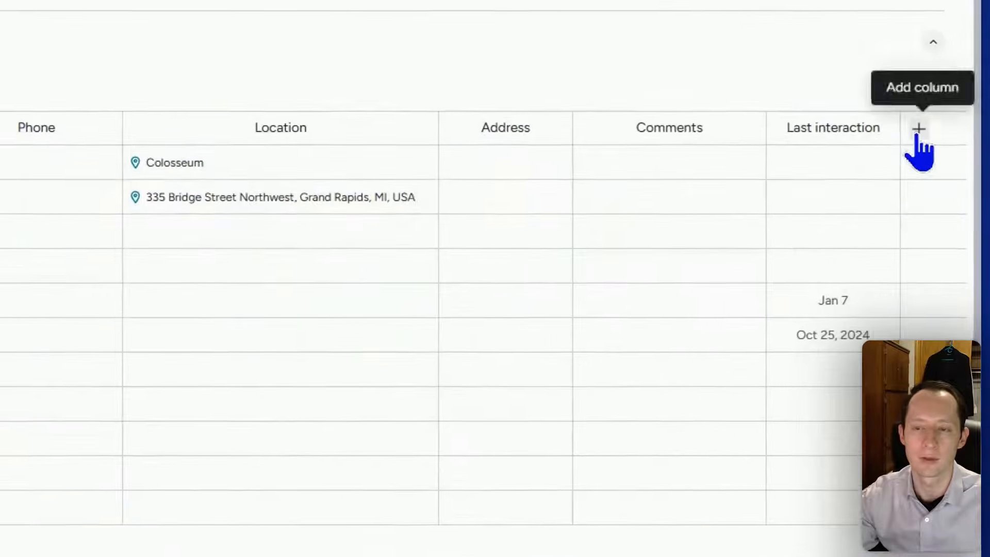
{"action": "left_click", "coordinate": [917, 131]}
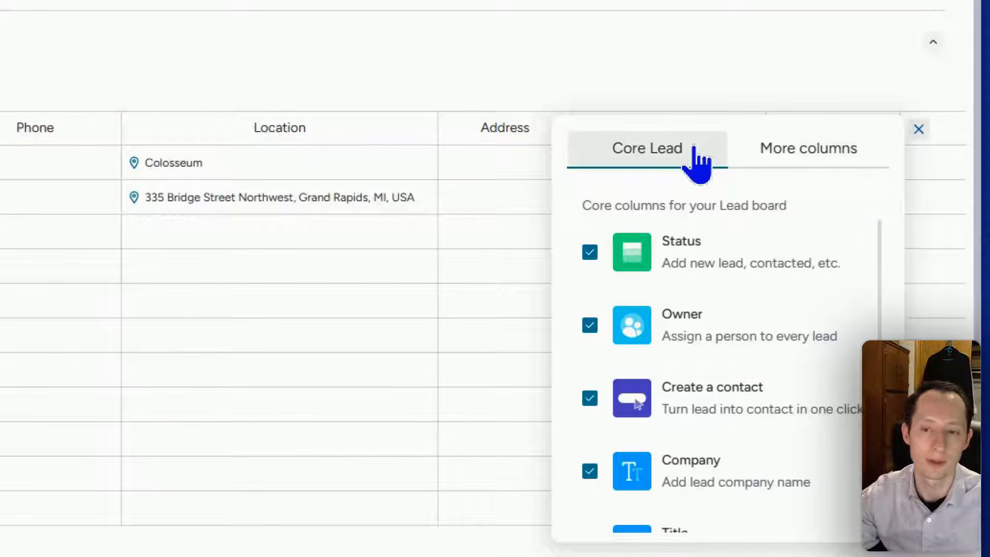
{"action": "scroll", "coordinate": [721, 288], "scroll_direction": "down", "scroll_amount": 2}
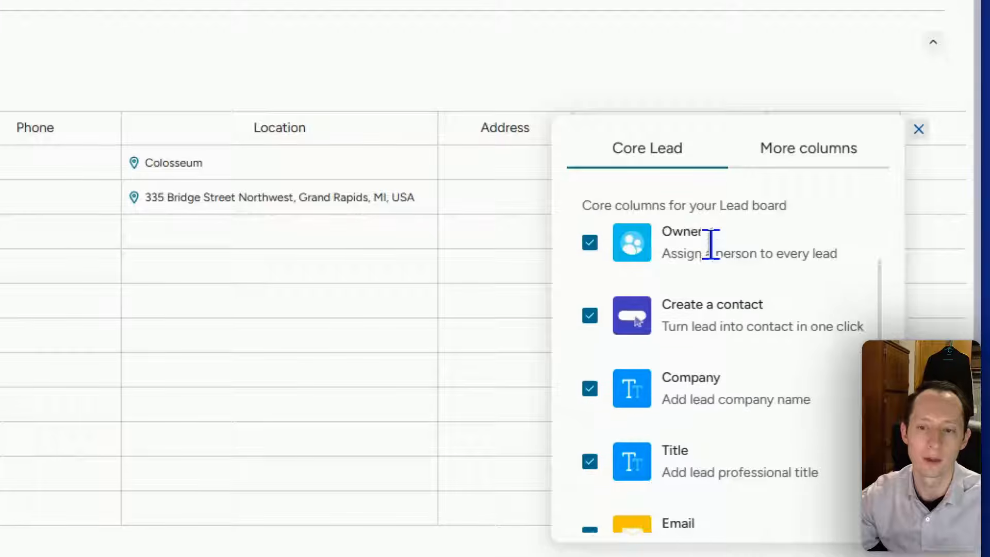
{"action": "scroll", "coordinate": [713, 316], "scroll_direction": "up", "scroll_amount": 2}
{"action": "scroll", "coordinate": [718, 325], "scroll_direction": "down", "scroll_amount": 2}
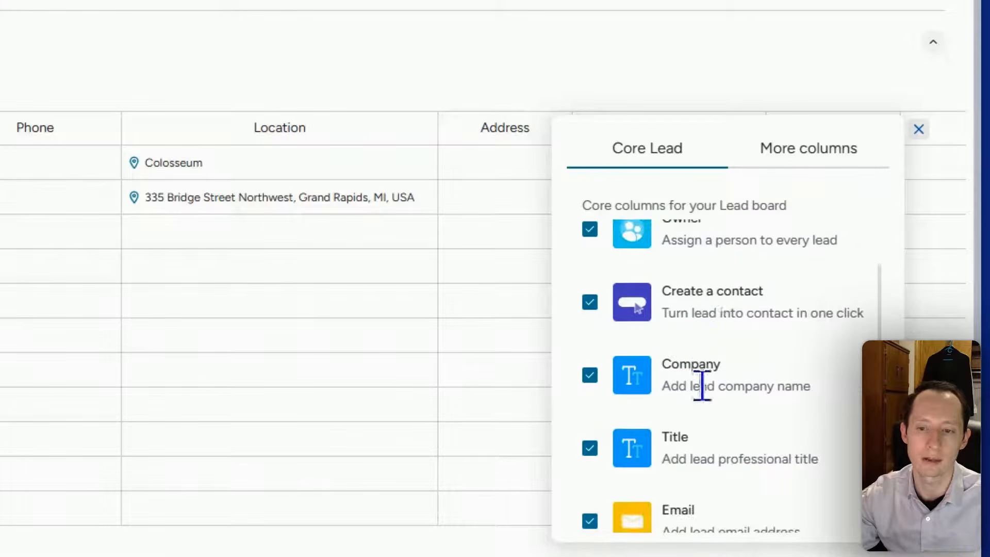
{"action": "scroll", "coordinate": [702, 385], "scroll_direction": "down", "scroll_amount": 5}
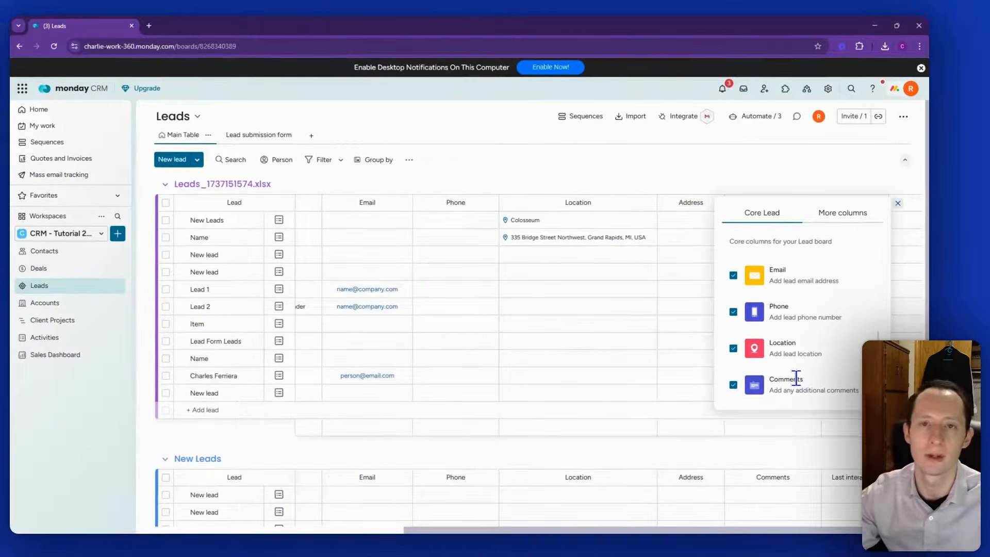
{"action": "left_click", "coordinate": [707, 233]}
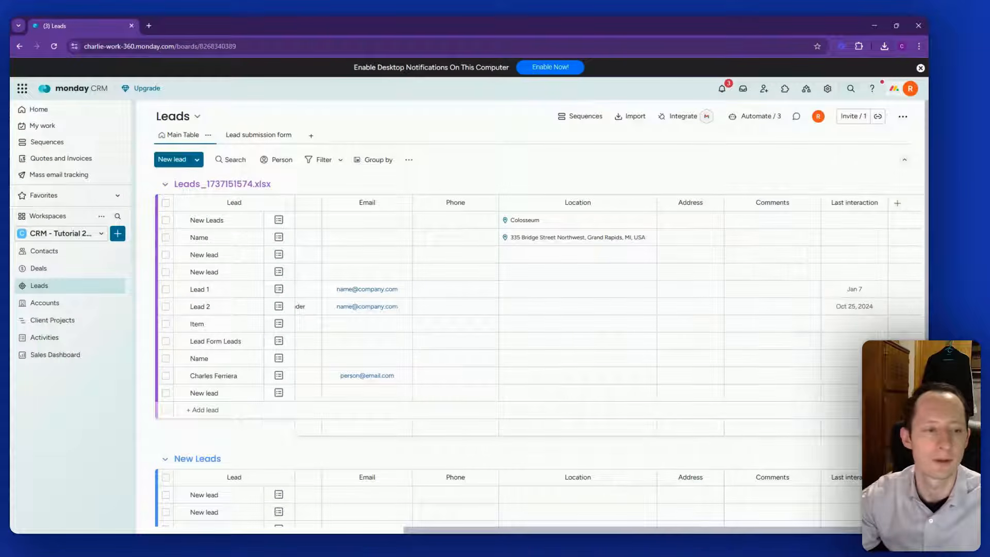
Assign the first suggested person as Owner of the New Leads item in the imported group.
{"action": "left_click_drag", "start_coordinate": [700, 530], "coordinate": [432, 530]}
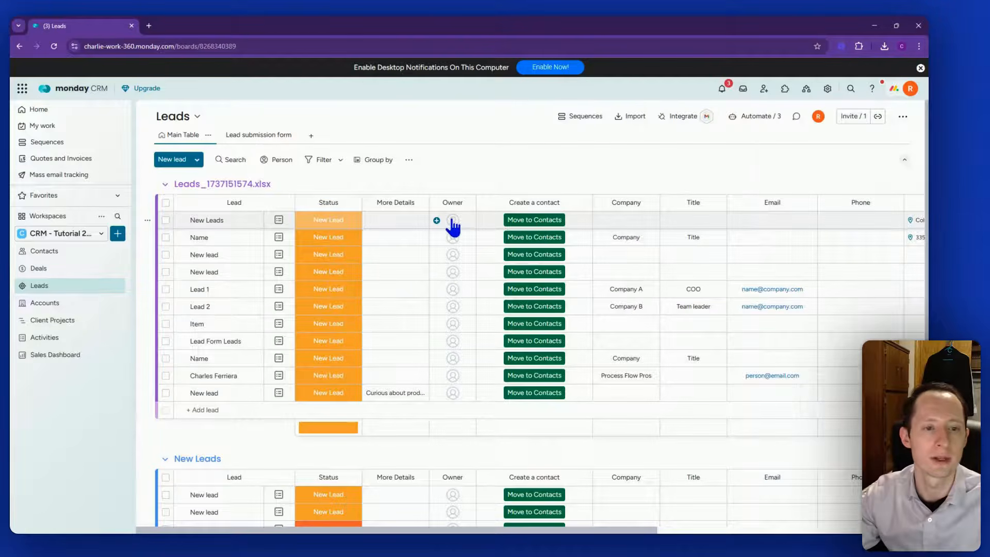
{"action": "left_click", "coordinate": [452, 225]}
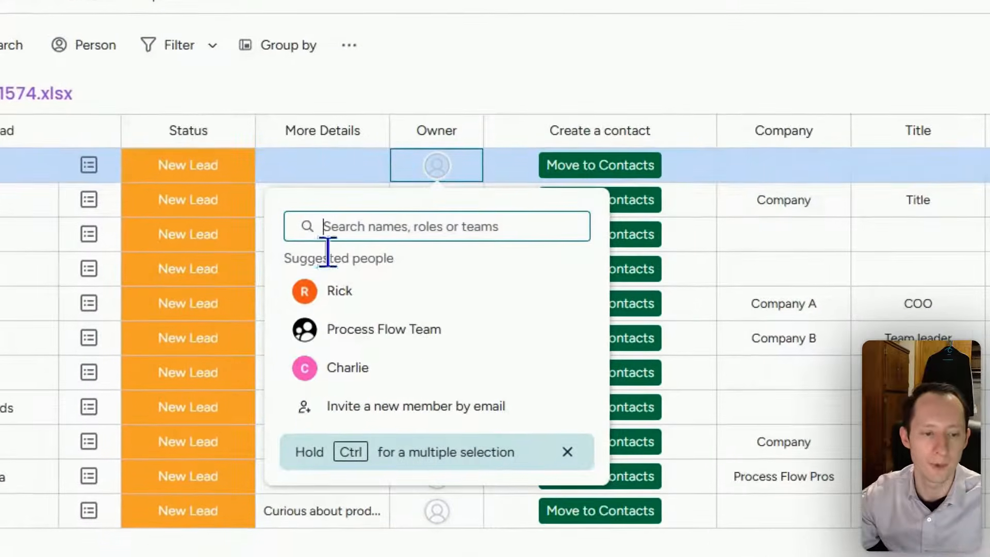
{"action": "left_click", "coordinate": [325, 294]}
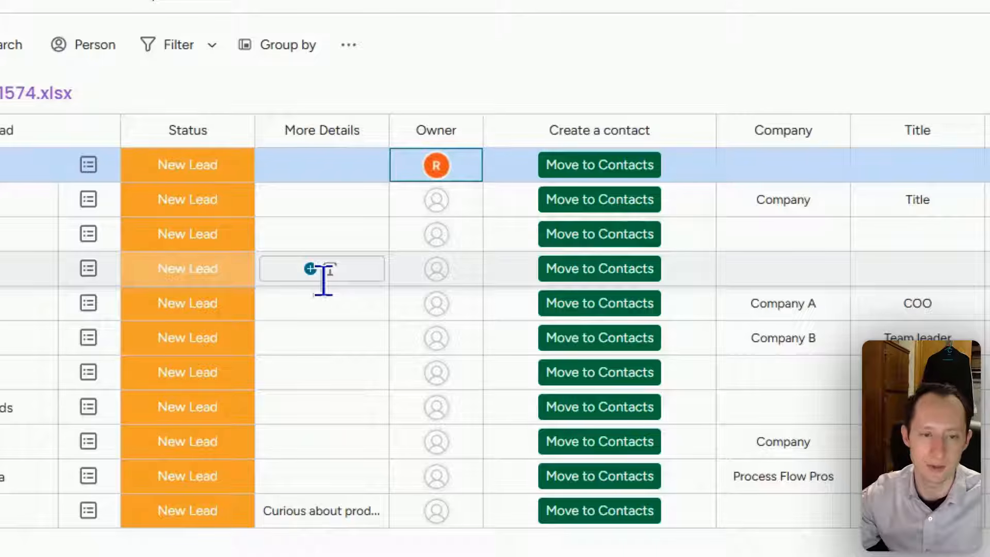
{"action": "mouse_move", "coordinate": [442, 166]}
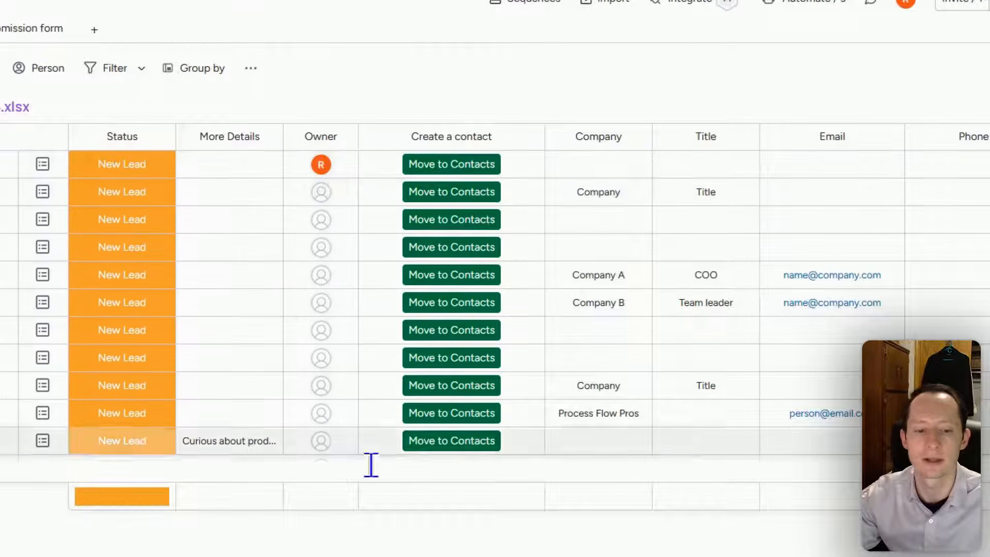
Add a Text column to the right of the Email column.
{"action": "scroll", "coordinate": [309, 177], "scroll_direction": "right", "scroll_amount": 3}
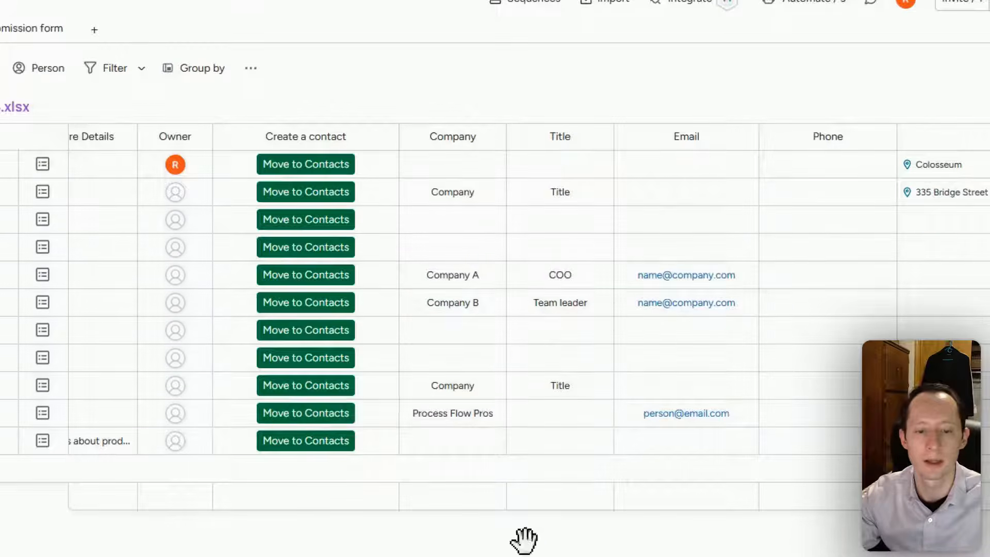
{"action": "scroll", "coordinate": [524, 289], "scroll_direction": "right", "scroll_amount": 5}
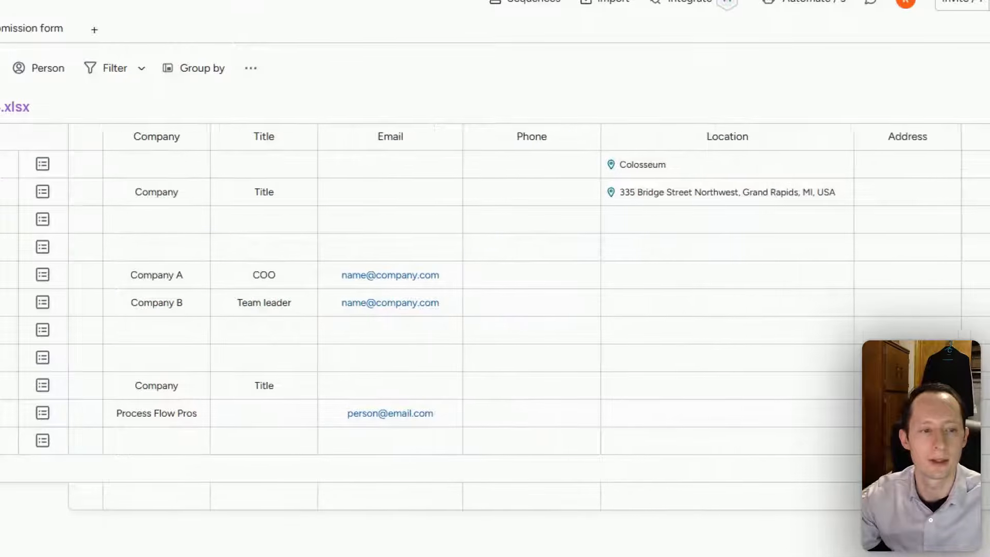
{"action": "scroll", "coordinate": [524, 288], "scroll_direction": "right", "scroll_amount": 5}
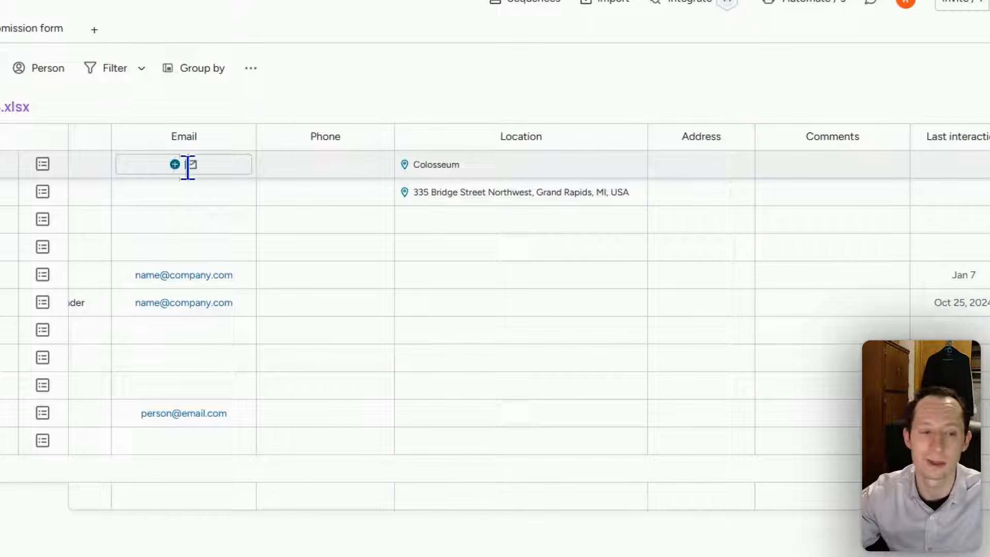
{"action": "left_click", "coordinate": [240, 137]}
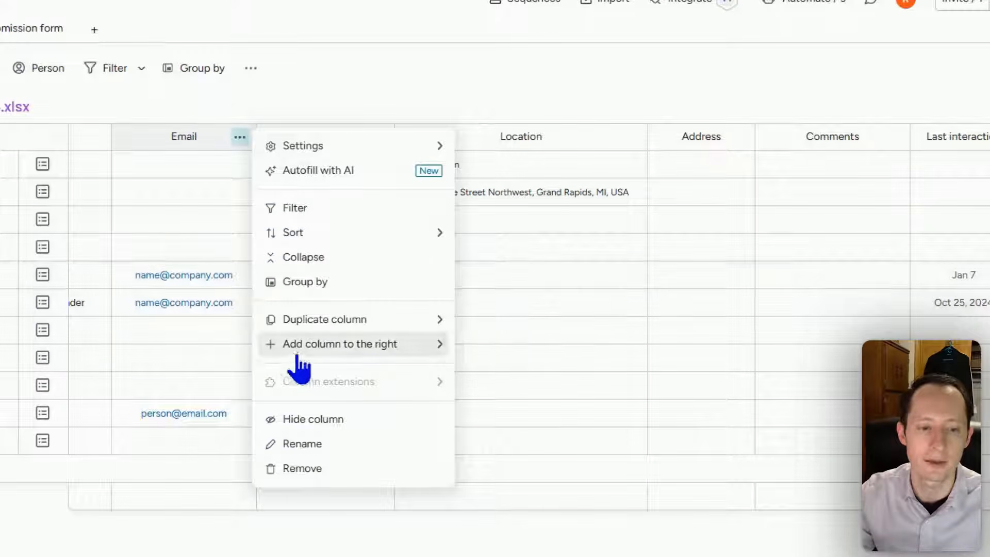
{"action": "mouse_move", "coordinate": [440, 345]}
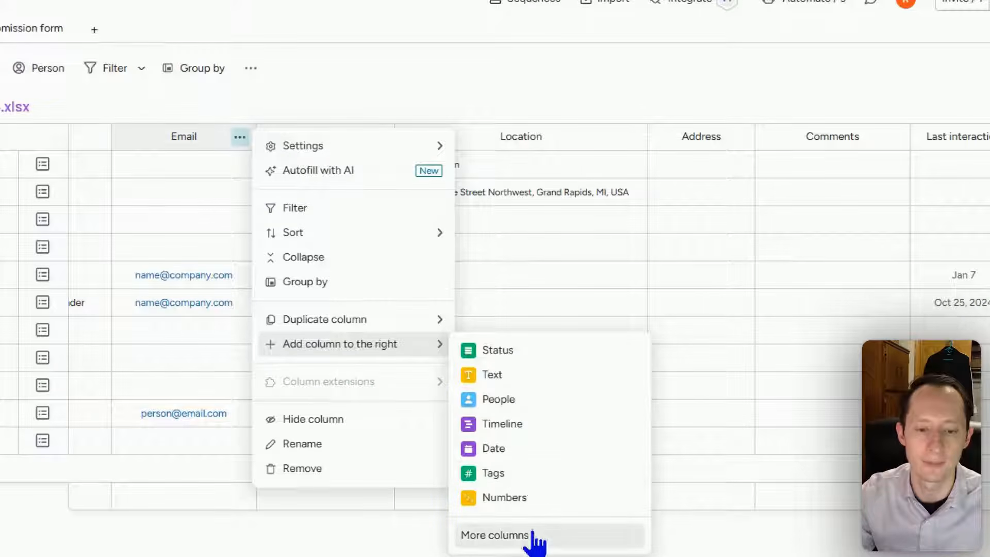
{"action": "left_click", "coordinate": [534, 380]}
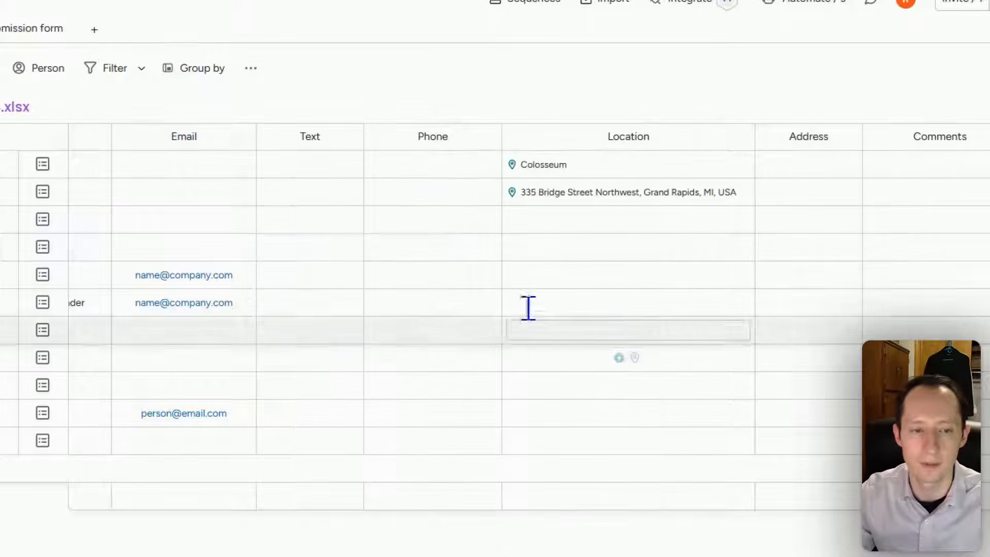
Rename the new Text column as "Email (Text)".
{"action": "left_click", "coordinate": [300, 137]}
{"action": "key", "text": "ctrl+a"}
{"action": "type", "text": "Em"}
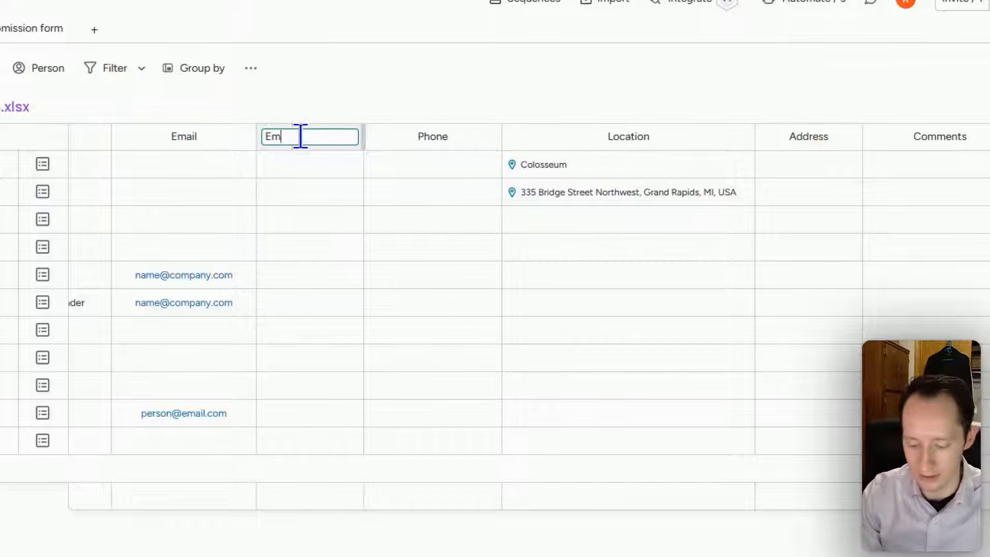
{"action": "type", "text": "ail (Text"}
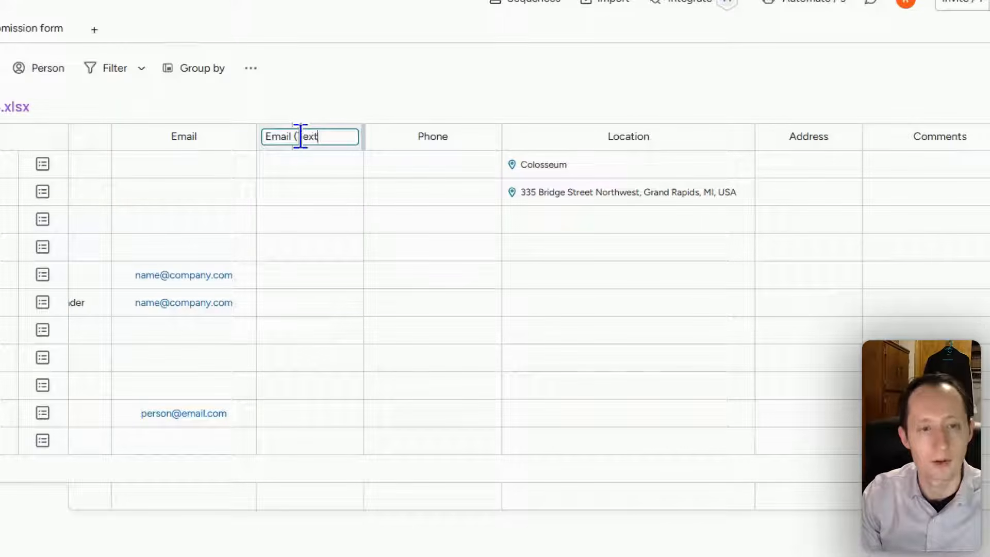
{"action": "type", "text": ")"}
{"action": "key", "text": "Return"}
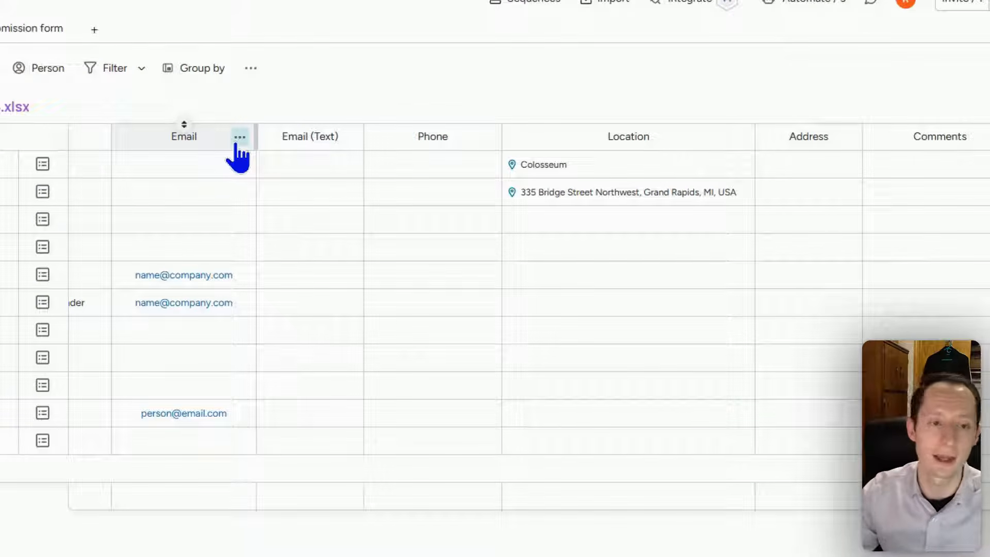
Try out an AI autofill on the Email column that extracts the email address from Email (Text), view its advanced options, and close it unsaved.
{"action": "left_click", "coordinate": [239, 137]}
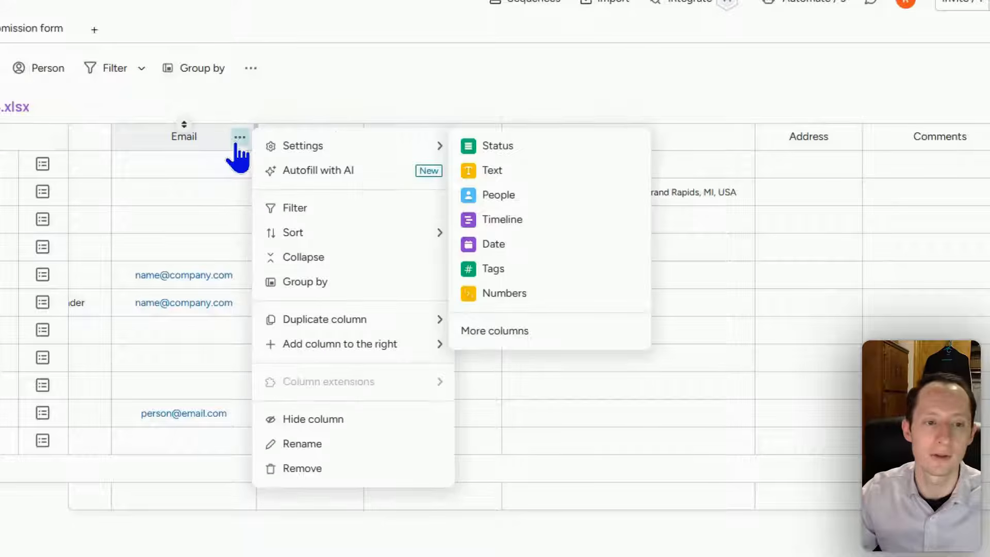
{"action": "left_click", "coordinate": [338, 171]}
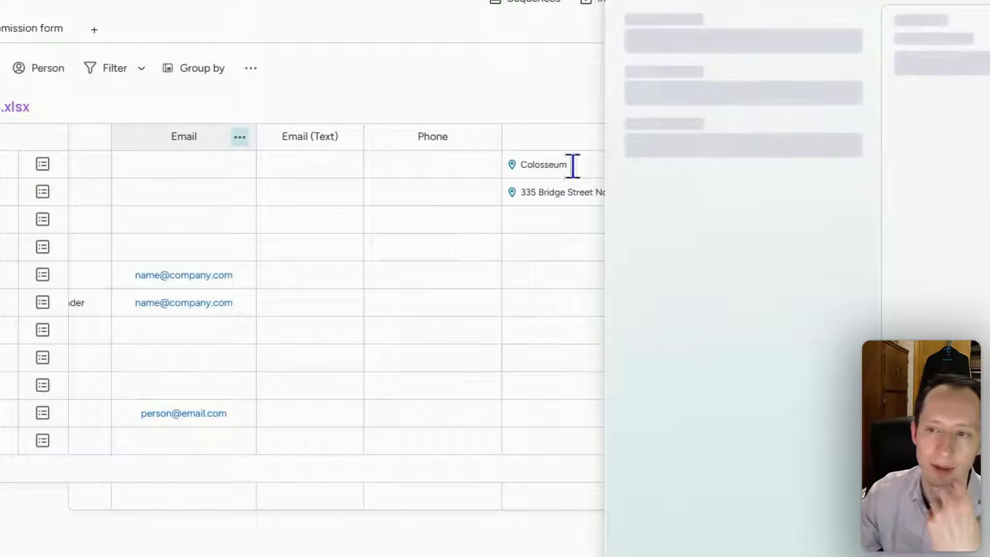
{"action": "left_click", "coordinate": [753, 100]}
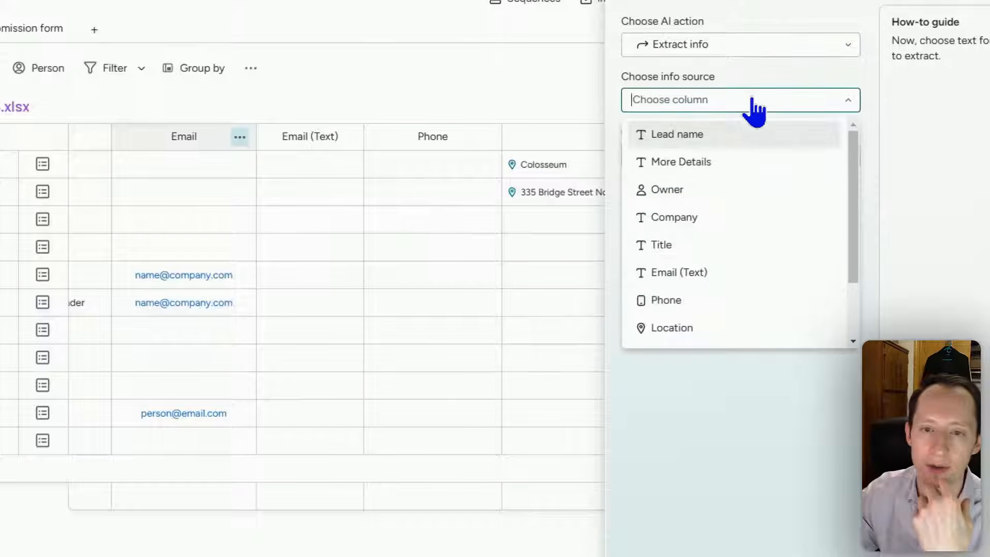
{"action": "left_click", "coordinate": [751, 272]}
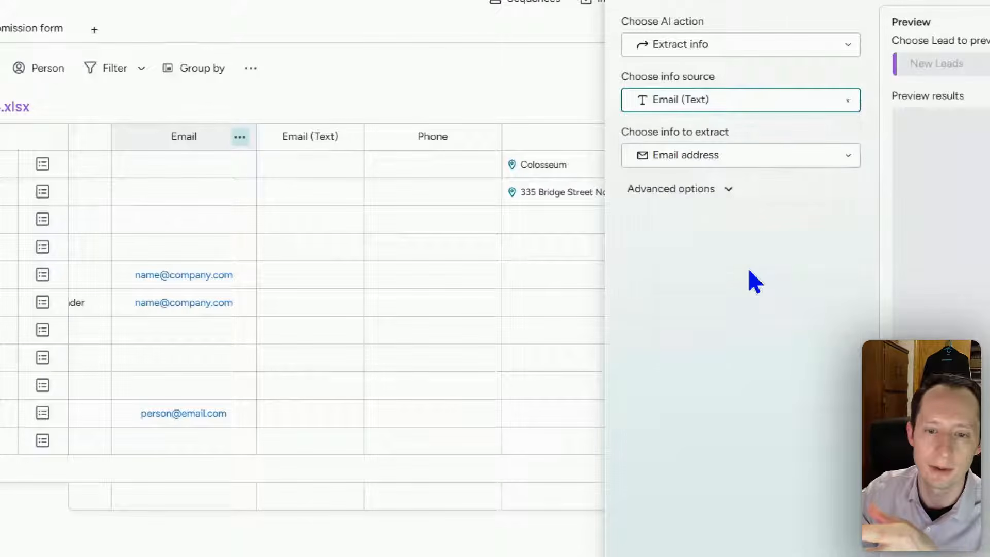
{"action": "left_click", "coordinate": [751, 160]}
{"action": "left_click", "coordinate": [750, 158]}
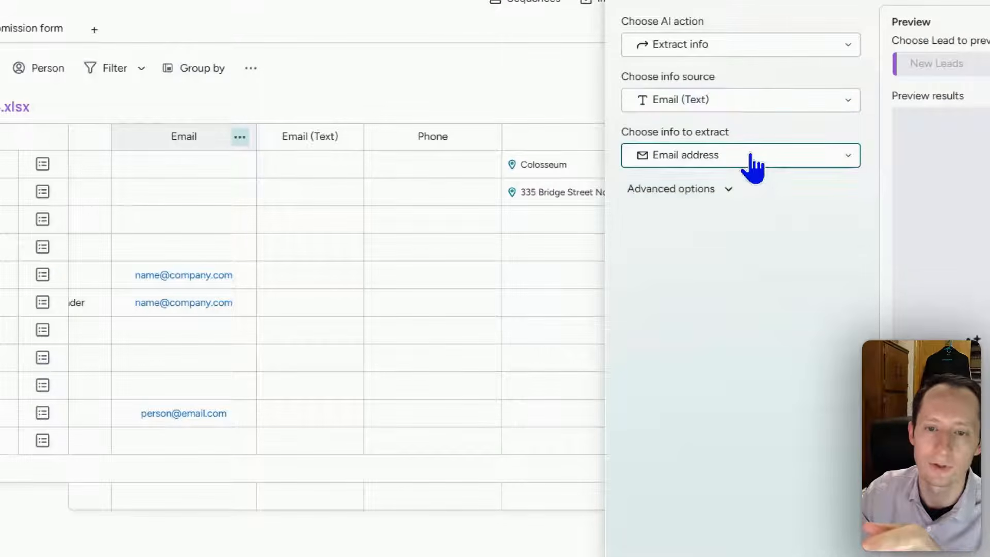
{"action": "left_click", "coordinate": [726, 190]}
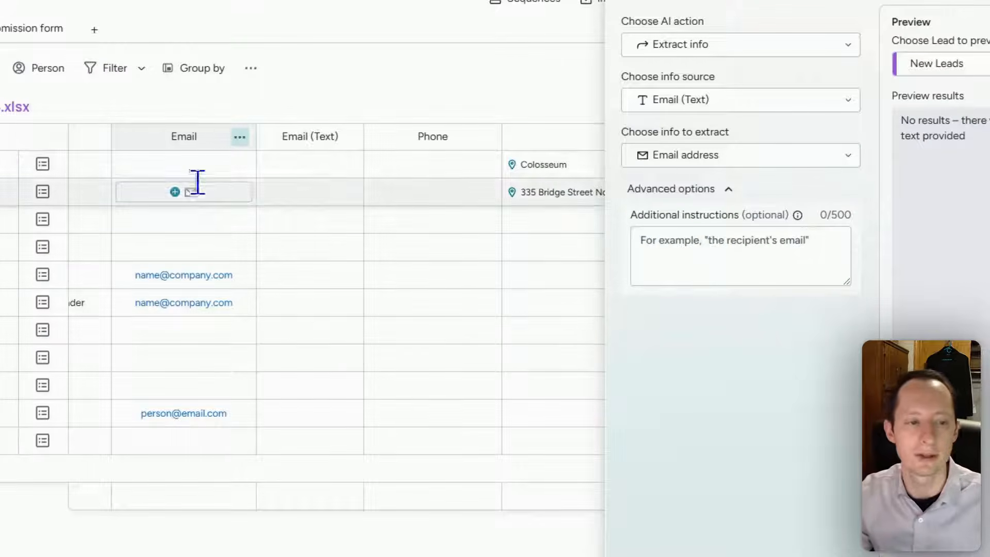
{"action": "left_click", "coordinate": [985, 23]}
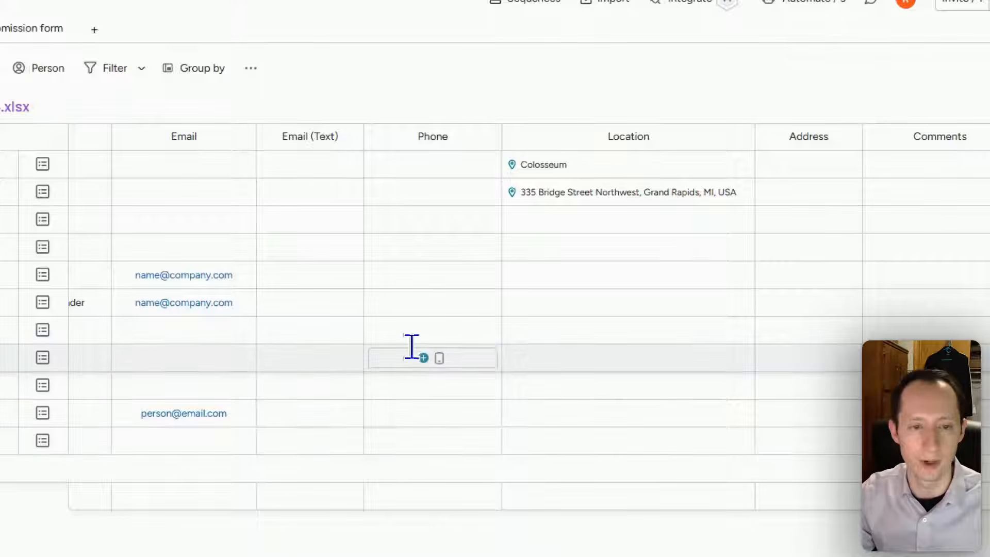
Check the phone number entry format in the New Leads item's Phone cell and leave the cell empty.
{"action": "left_click", "coordinate": [441, 164]}
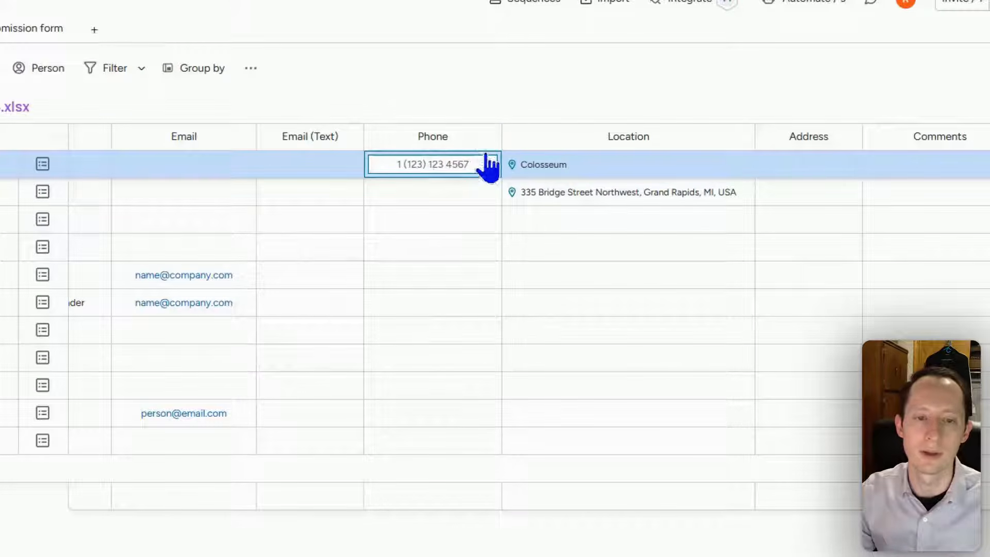
{"action": "left_click", "coordinate": [679, 100]}
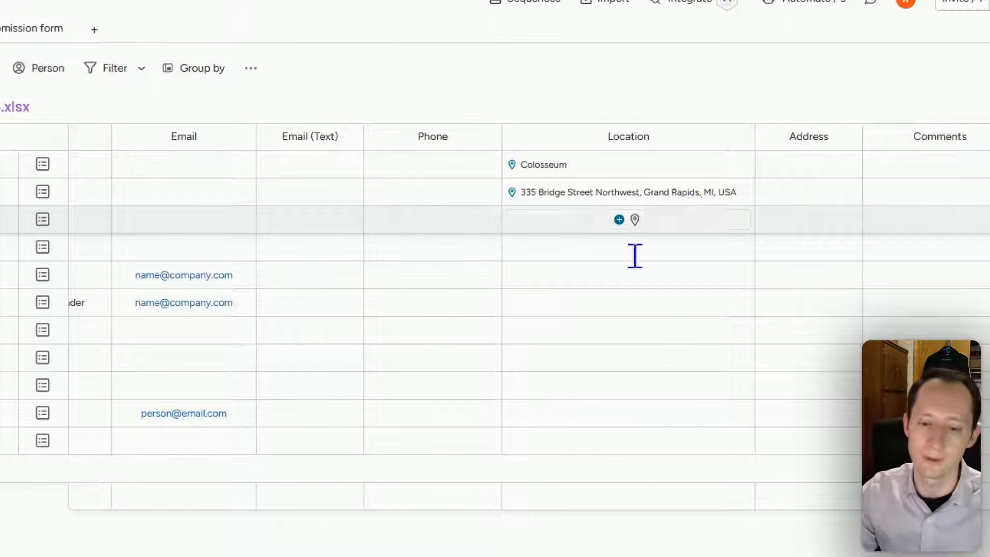
Add a Text column to the right of the Location column.
{"action": "scroll", "coordinate": [516, 288], "scroll_direction": "right", "scroll_amount": 2}
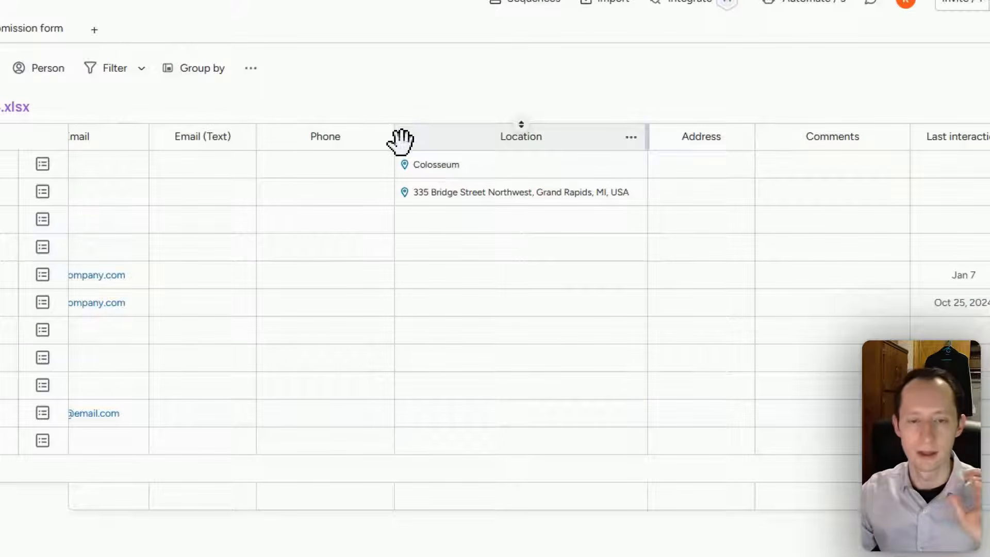
{"action": "left_click", "coordinate": [416, 158]}
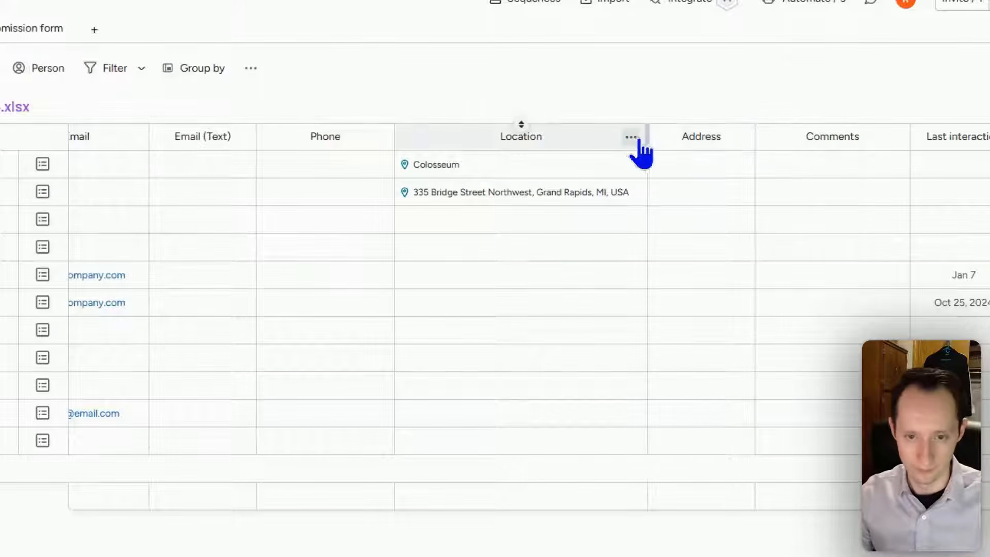
{"action": "left_click", "coordinate": [634, 137]}
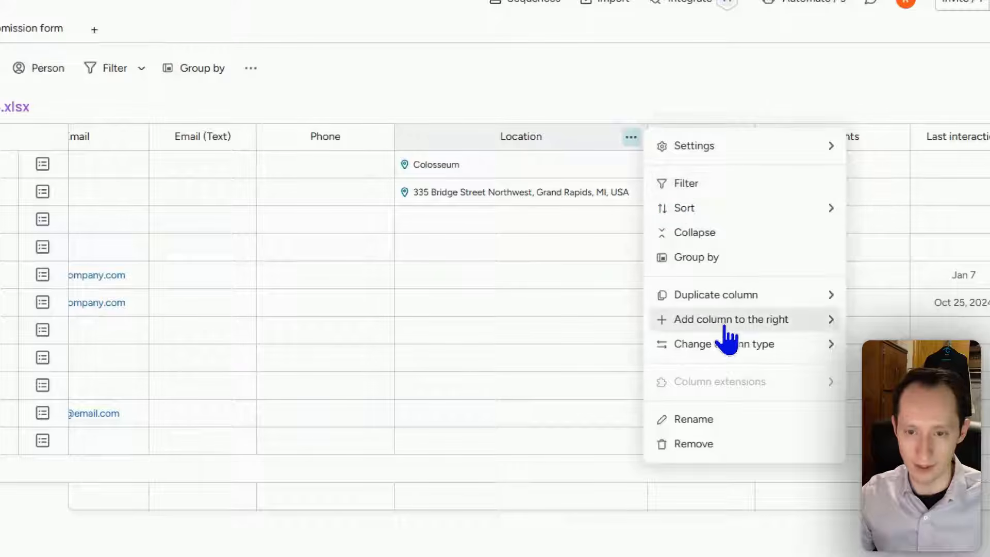
{"action": "mouse_move", "coordinate": [725, 328]}
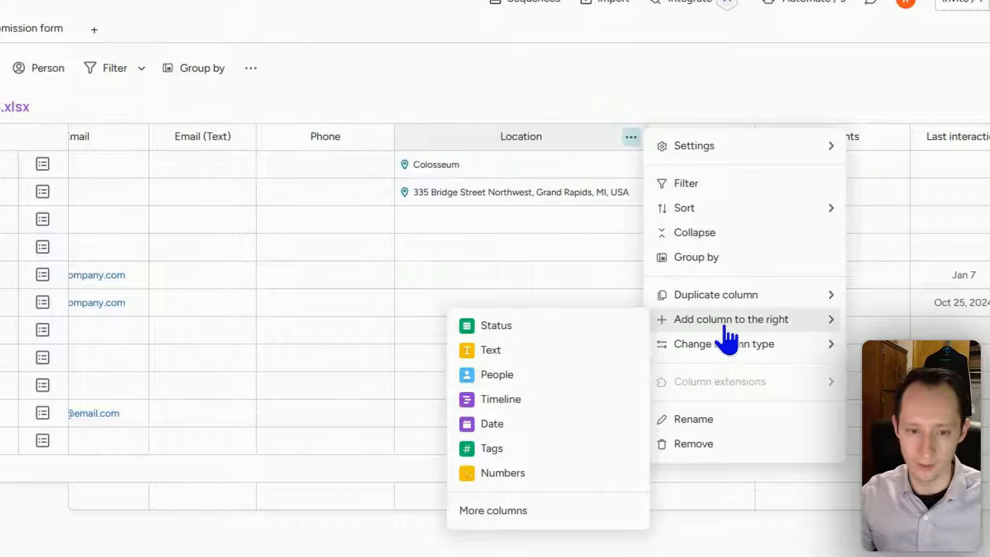
{"action": "left_click", "coordinate": [615, 352]}
Enter 95101 in the new Text column for the New Leads item and rename the column as "Zipcode".
{"action": "left_click", "coordinate": [700, 164]}
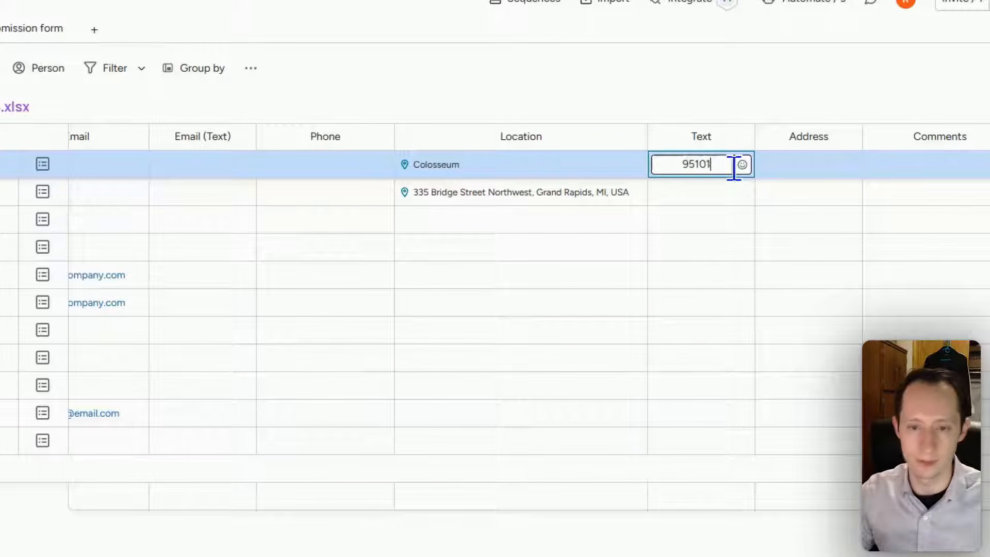
{"action": "left_click", "coordinate": [702, 136]}
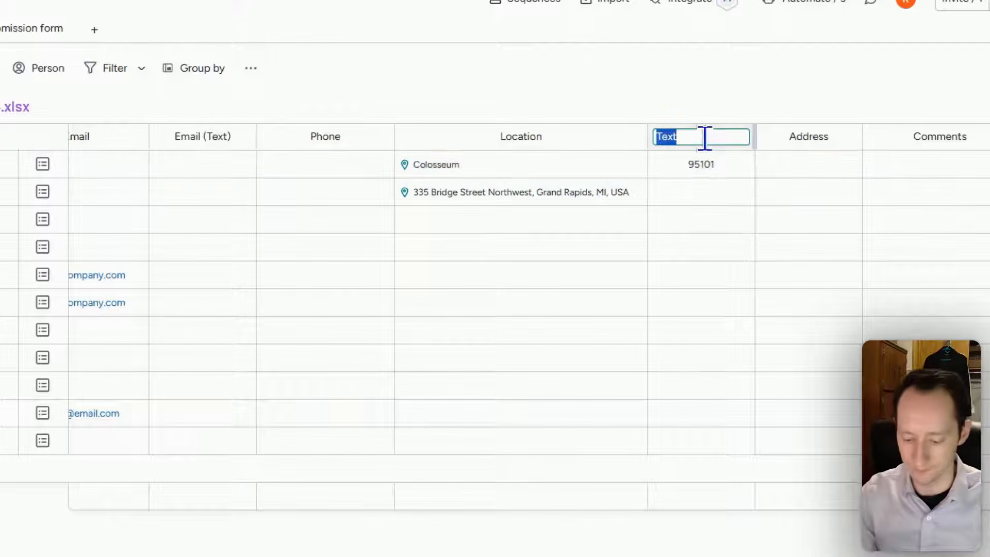
{"action": "type", "text": "Zipcode"}
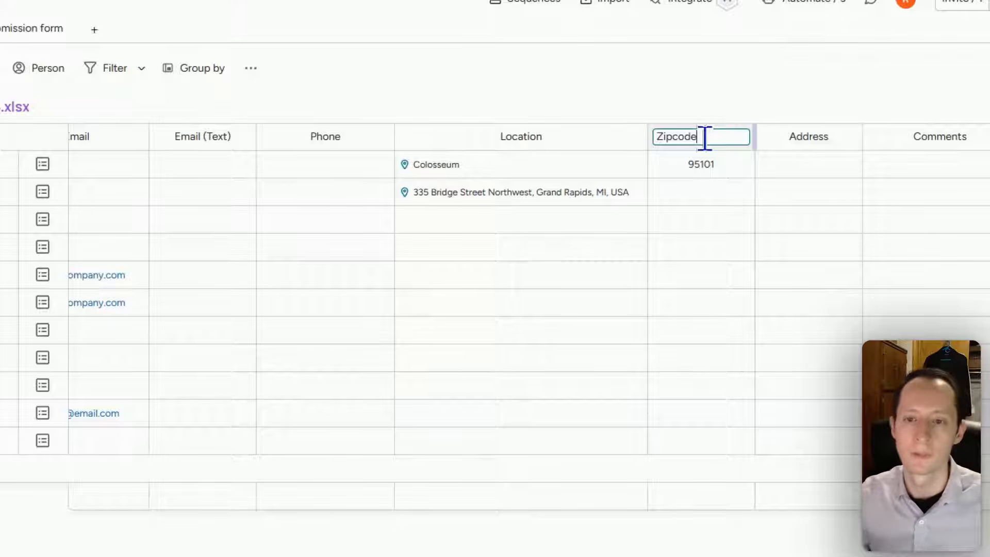
{"action": "left_click", "coordinate": [751, 88]}
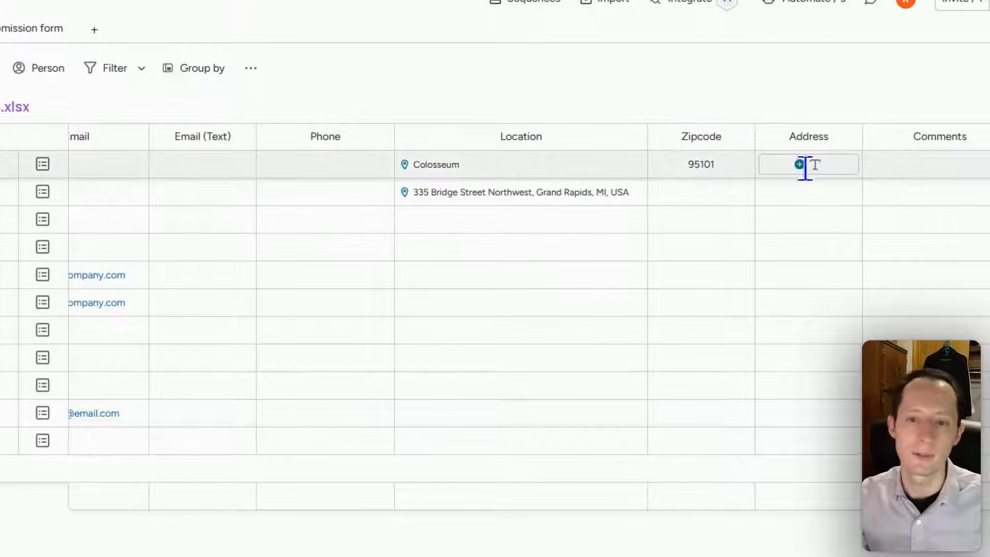
Search the additional column types for "date" and add a Date column at the end of the Leads board.
{"action": "scroll", "coordinate": [495, 289], "scroll_direction": "right", "scroll_amount": 2}
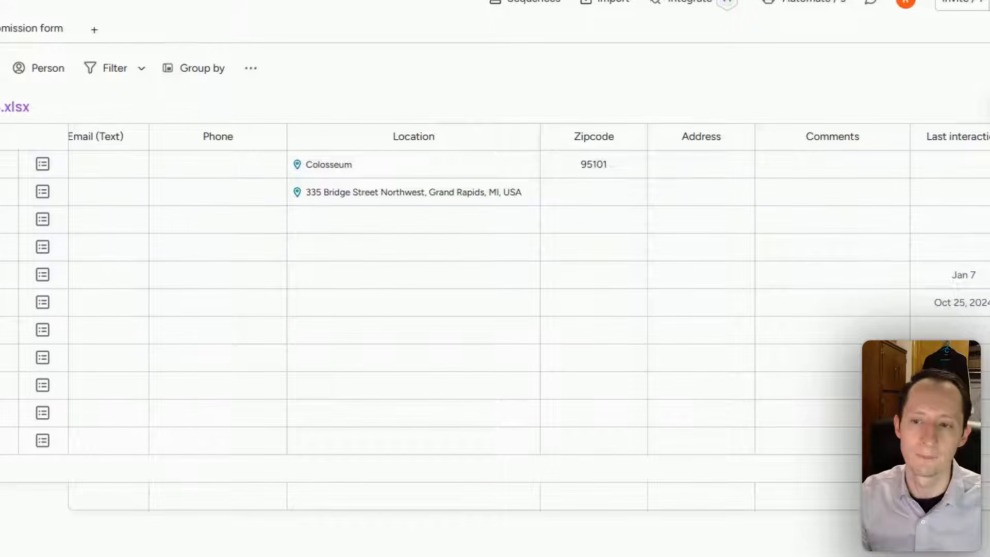
{"action": "left_click", "coordinate": [983, 162]}
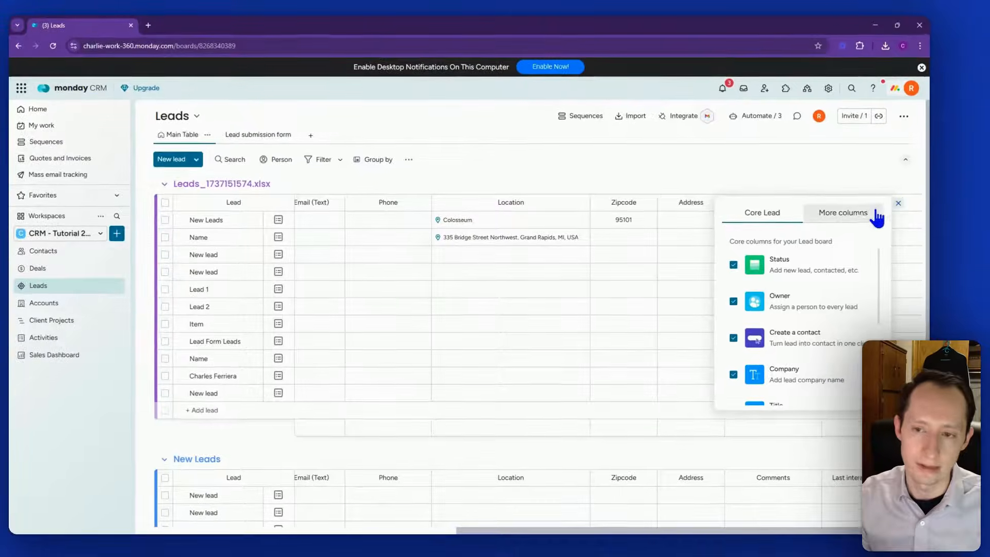
{"action": "left_click", "coordinate": [843, 213]}
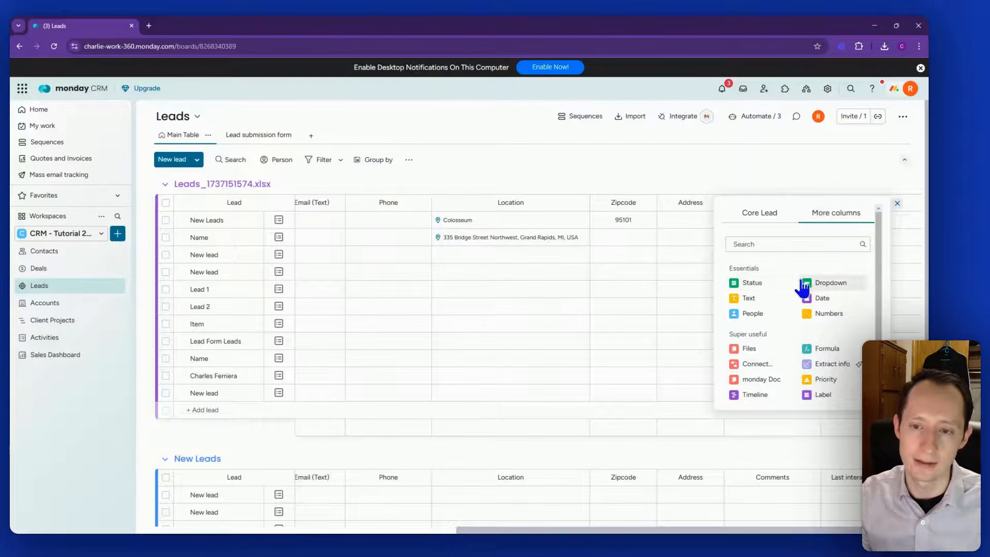
{"action": "left_click", "coordinate": [860, 186]}
{"action": "left_click", "coordinate": [892, 203]}
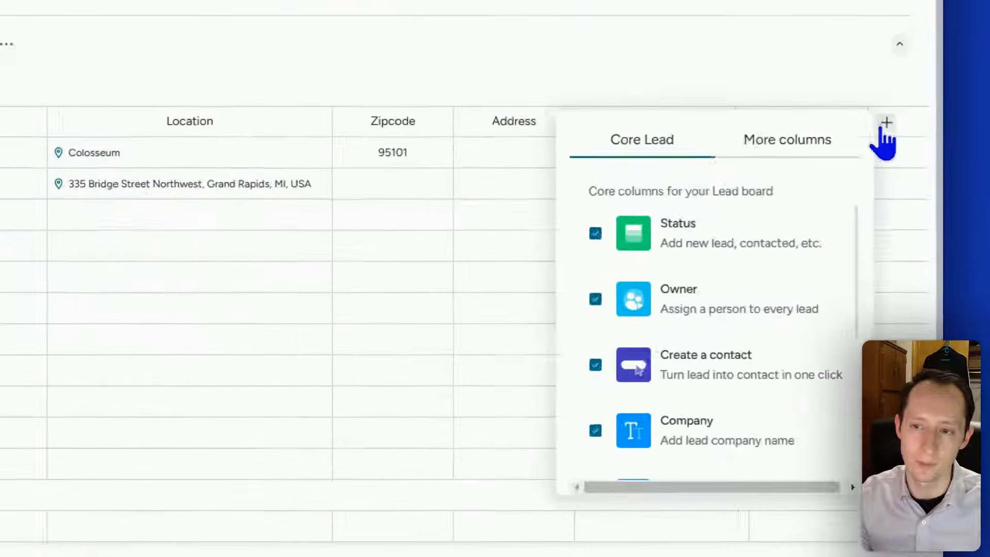
{"action": "left_click", "coordinate": [783, 139]}
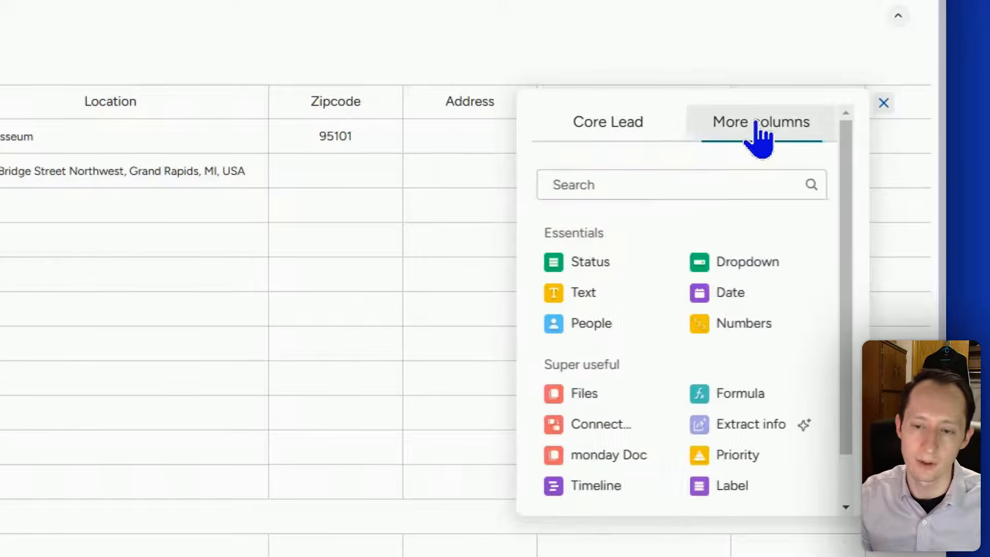
{"action": "left_click", "coordinate": [694, 180]}
{"action": "type", "text": "date"}
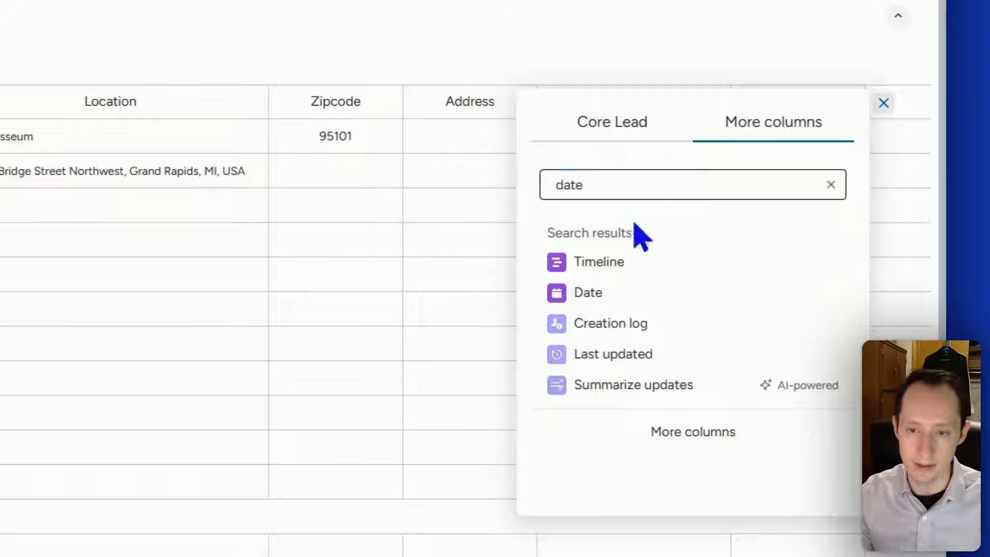
{"action": "left_click", "coordinate": [598, 289]}
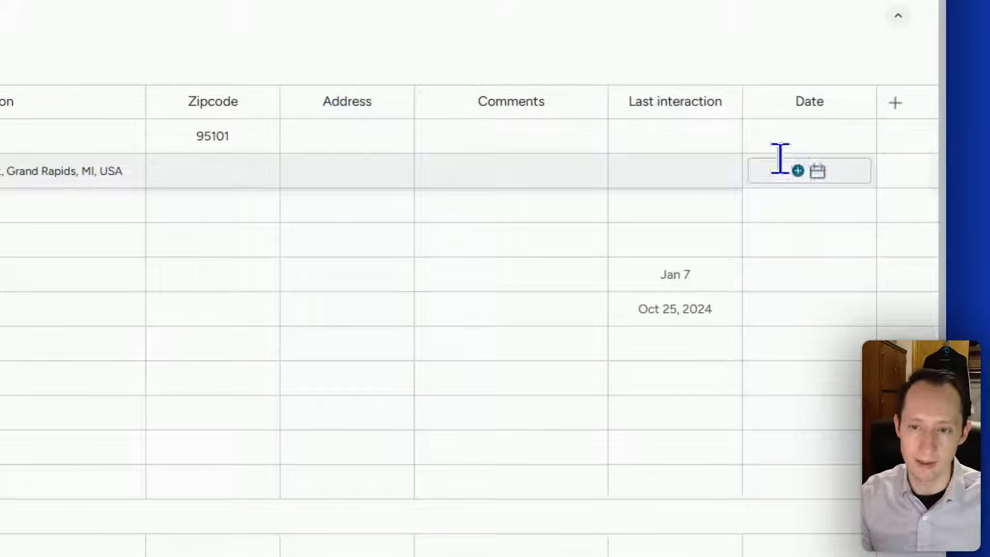
Rename the new Date column as "Created Date", view the date picker for the New Leads item, and close it without choosing a date.
{"action": "left_click", "coordinate": [788, 100]}
{"action": "type", "text": "Created"}
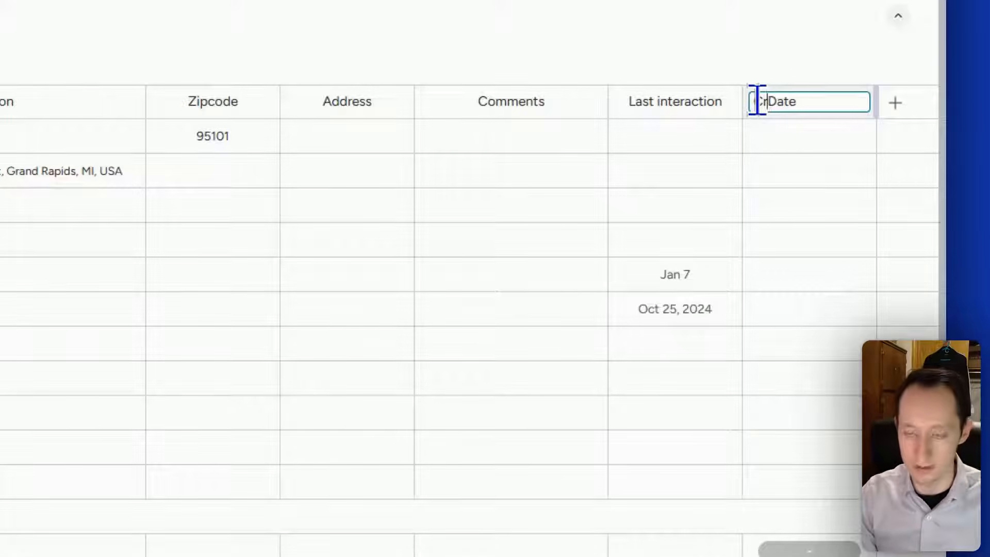
{"action": "left_click", "coordinate": [770, 57]}
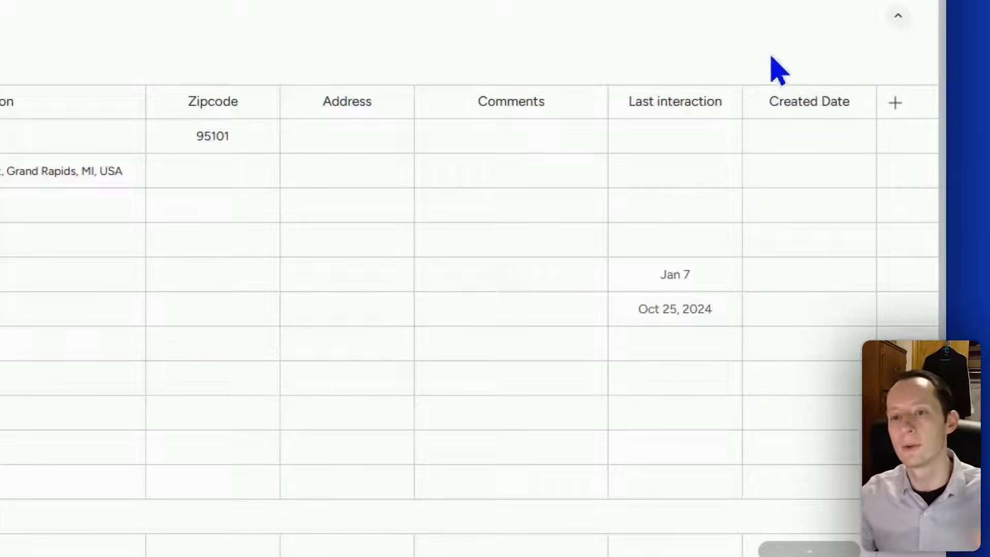
{"action": "left_click", "coordinate": [798, 137]}
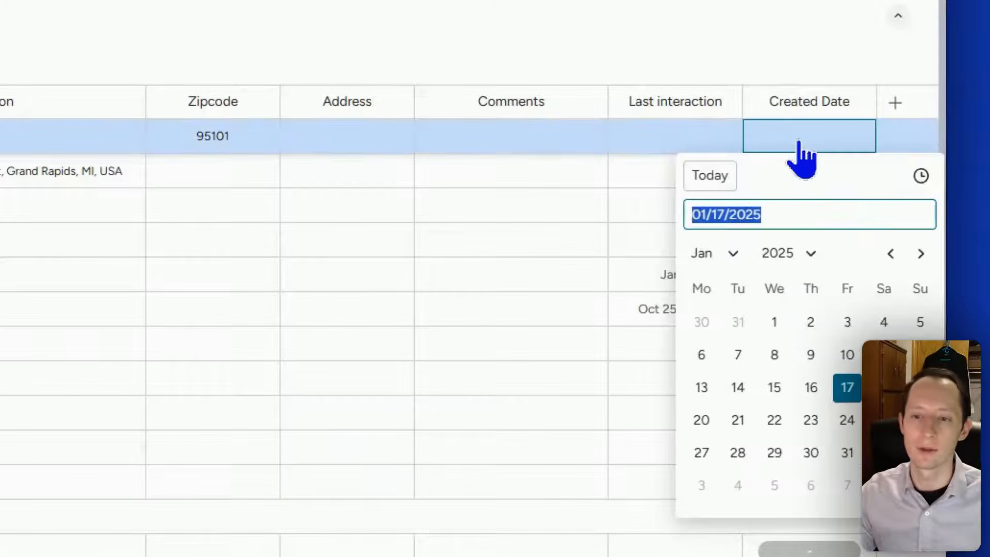
{"action": "left_click", "coordinate": [803, 44]}
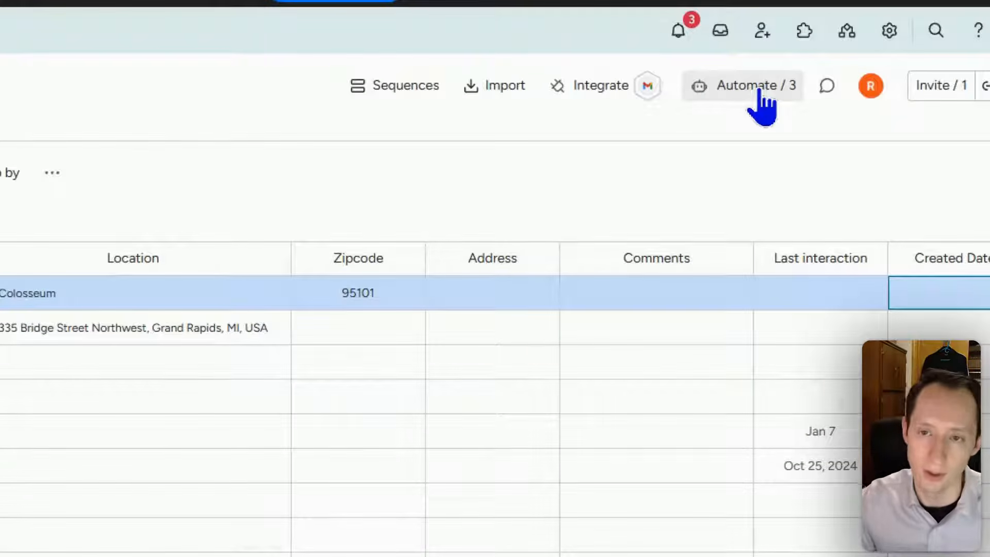
Start a new board automation with the trigger "When an item is created".
{"action": "left_click", "coordinate": [763, 103]}
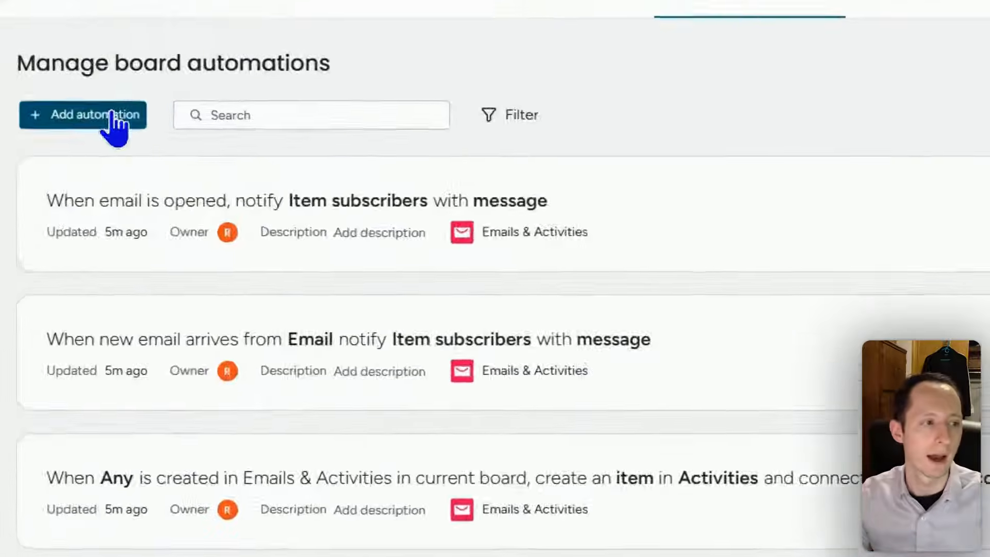
{"action": "left_click", "coordinate": [115, 123]}
{"action": "left_click", "coordinate": [490, 136]}
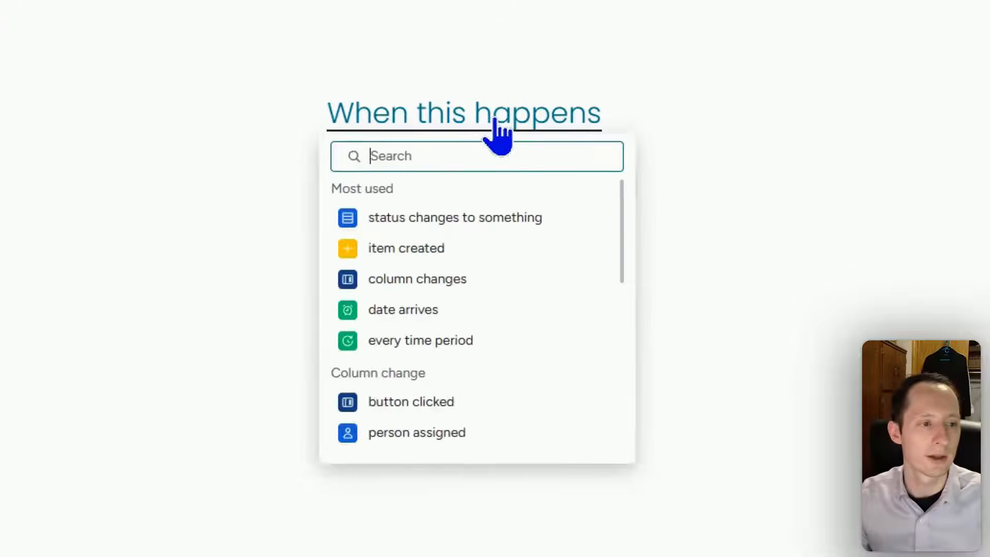
{"action": "left_click", "coordinate": [152, 190]}
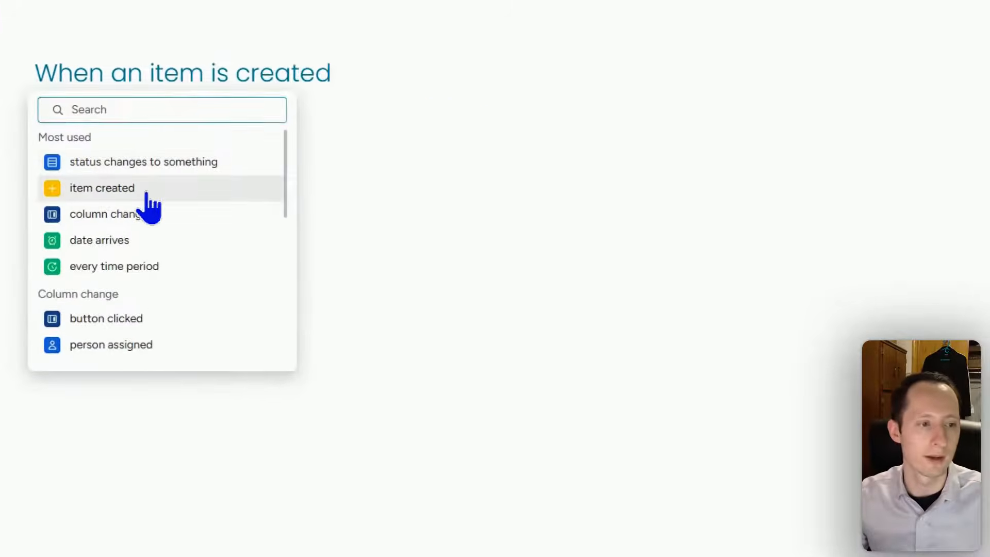
Add the action that sets Created Date to today and create the automation.
{"action": "left_click", "coordinate": [155, 180]}
{"action": "type", "text": "date"}
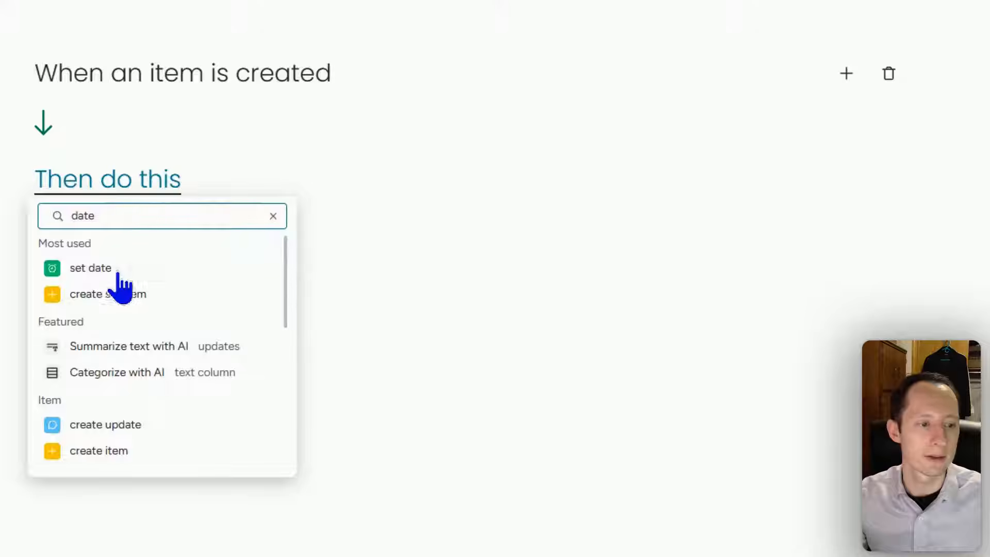
{"action": "left_click", "coordinate": [119, 273]}
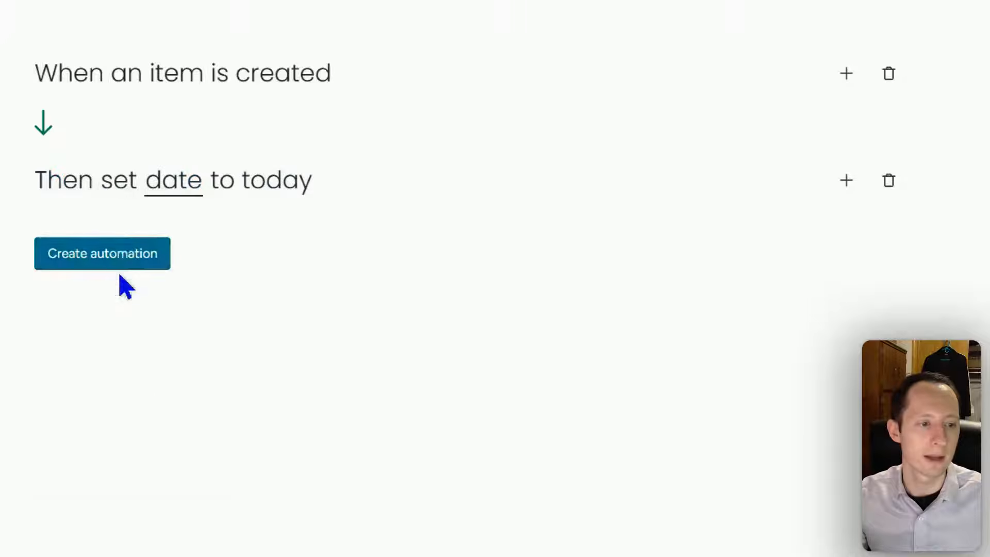
{"action": "left_click", "coordinate": [186, 192]}
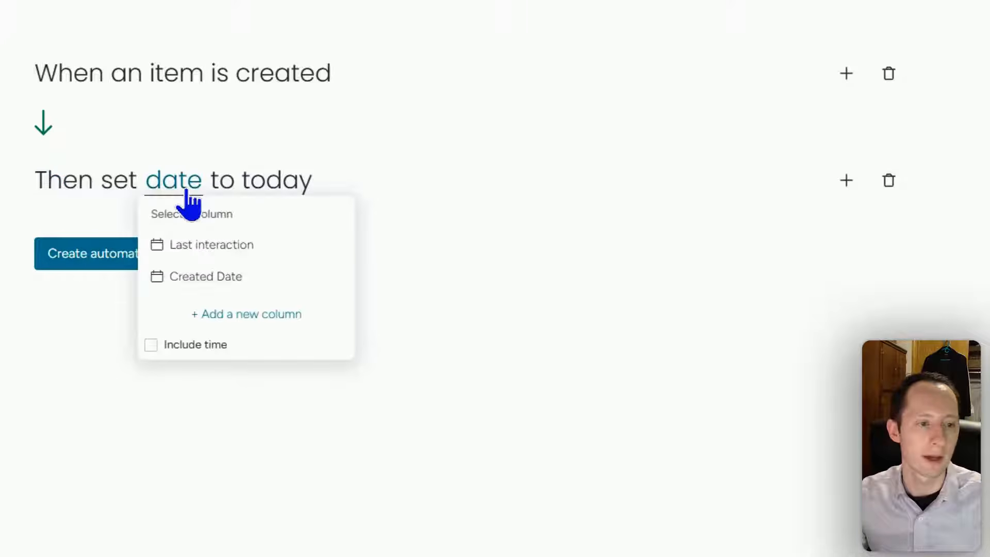
{"action": "left_click", "coordinate": [186, 277]}
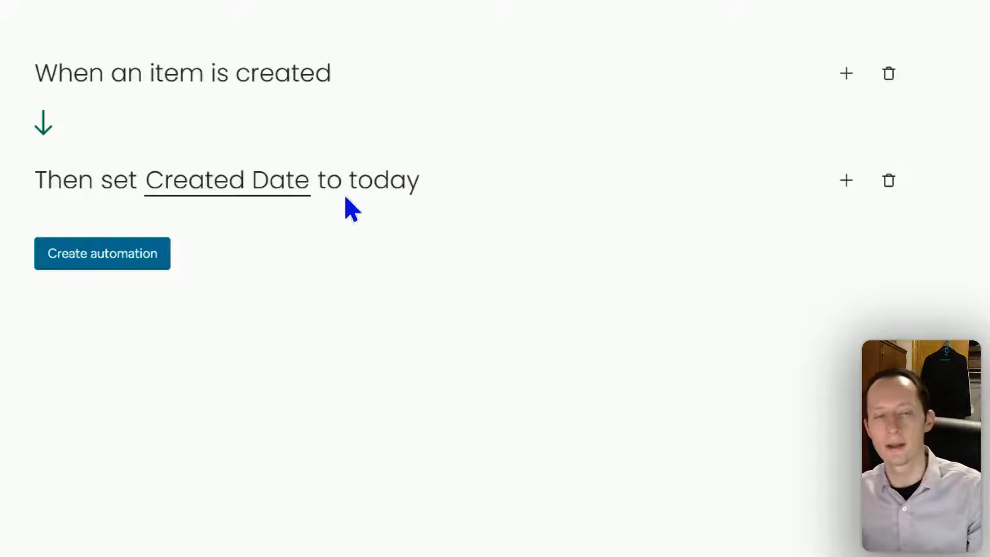
{"action": "left_click", "coordinate": [155, 254]}
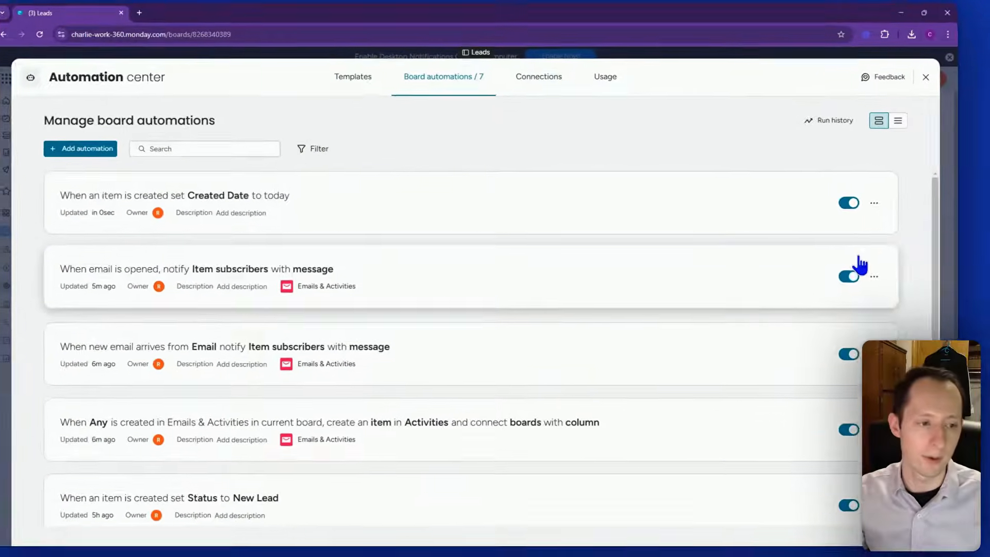
Turn off the notification automations for opened emails and newly arrived emails, and close the automation center.
{"action": "scroll", "coordinate": [860, 265], "scroll_direction": "down", "scroll_amount": 1}
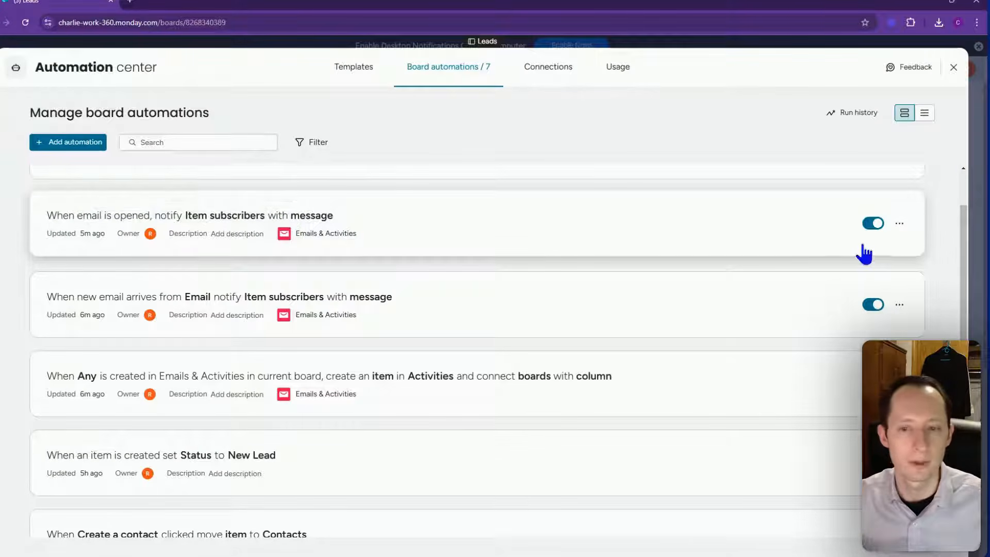
{"action": "left_click", "coordinate": [874, 225]}
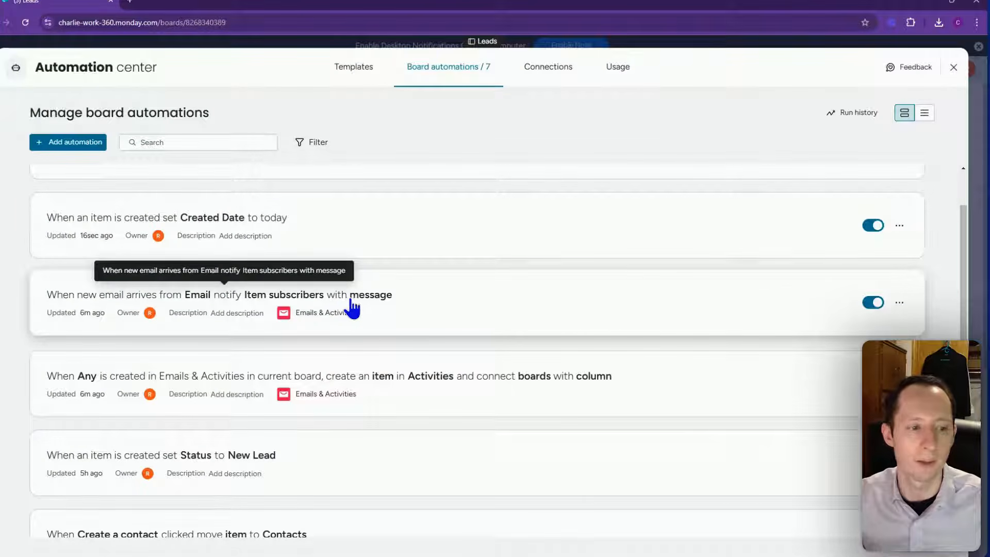
{"action": "left_click", "coordinate": [875, 303]}
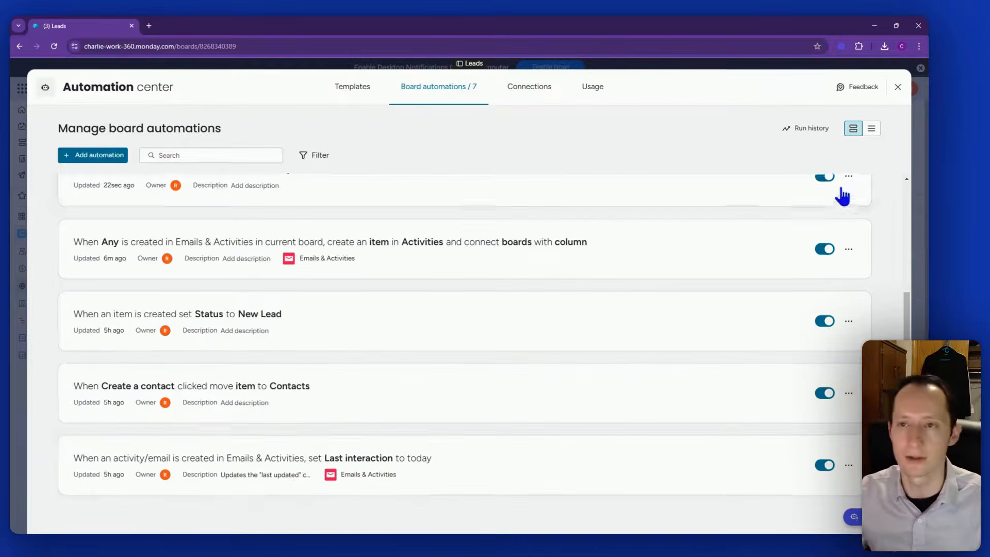
{"action": "left_click", "coordinate": [897, 87]}
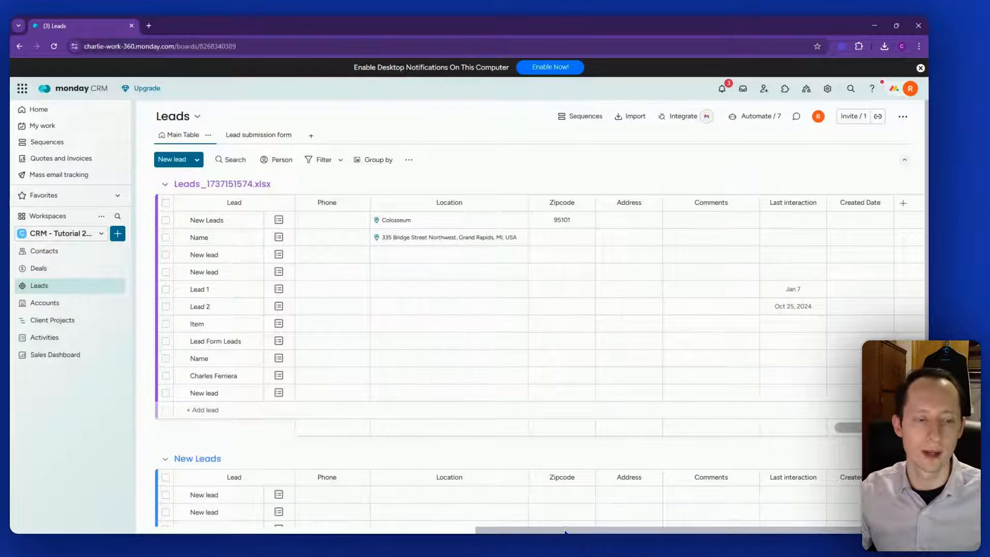
View the Status labels offered for the New Leads item, including their editing mode, and close them.
{"action": "left_click_drag", "start_coordinate": [531, 530], "coordinate": [181, 525]}
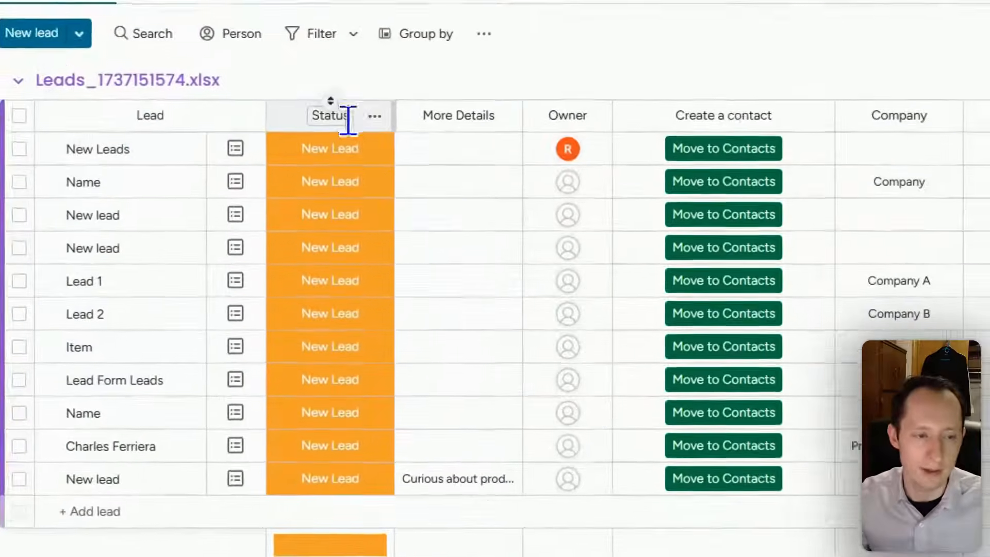
{"action": "left_click", "coordinate": [356, 154]}
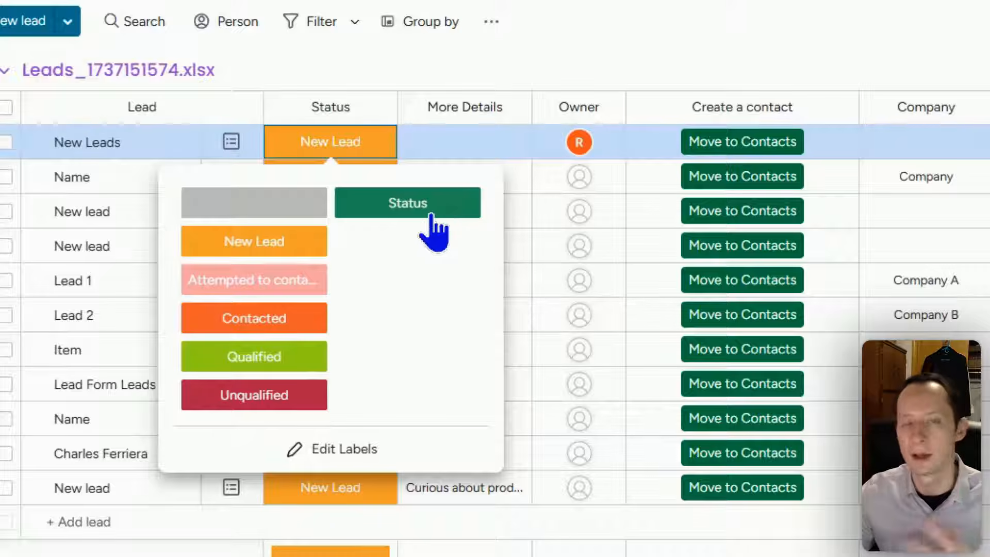
{"action": "left_click", "coordinate": [360, 449]}
{"action": "left_click", "coordinate": [483, 66]}
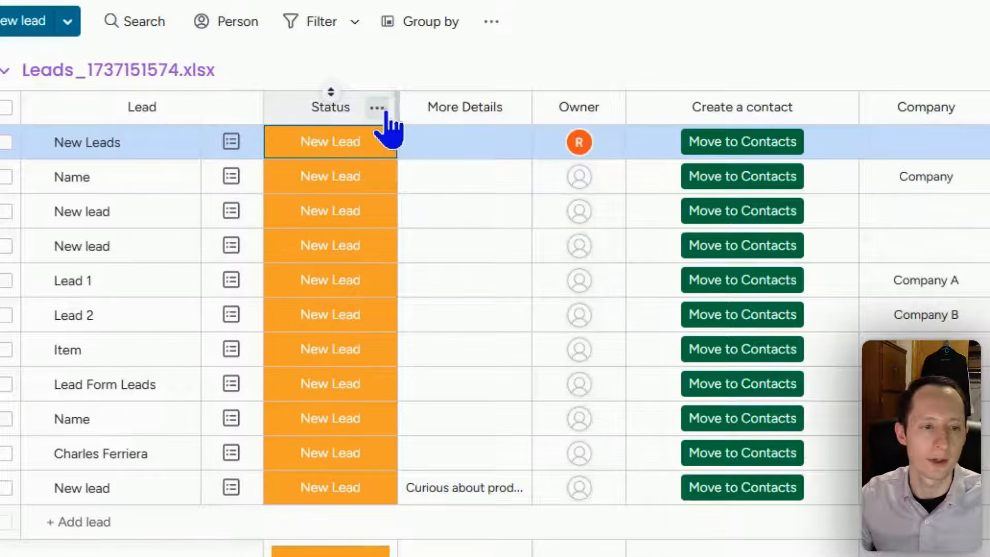
Open the Status column settings and bring up the color choices for the New Lead label.
{"action": "left_click", "coordinate": [380, 109]}
{"action": "mouse_move", "coordinate": [492, 123]}
{"action": "left_click", "coordinate": [703, 126]}
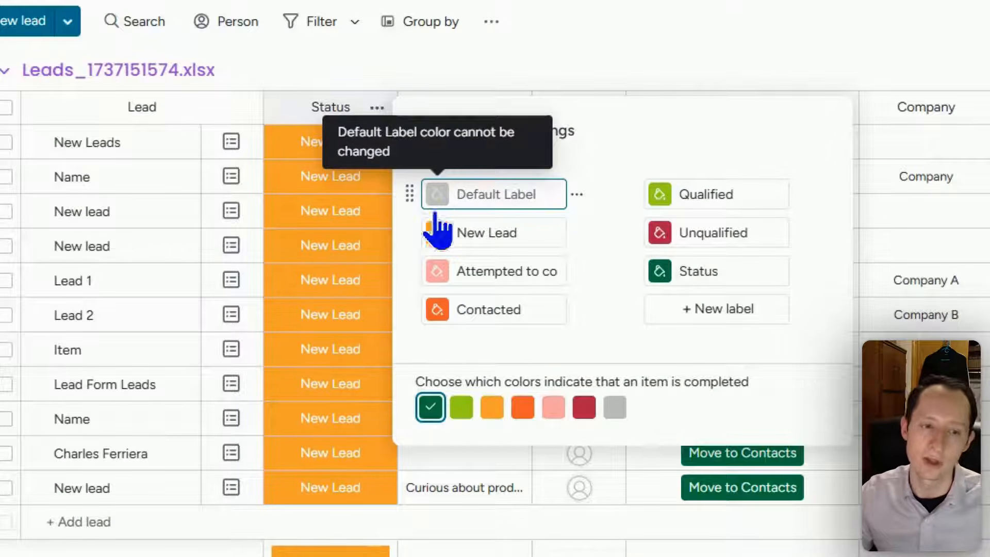
{"action": "left_click", "coordinate": [437, 233]}
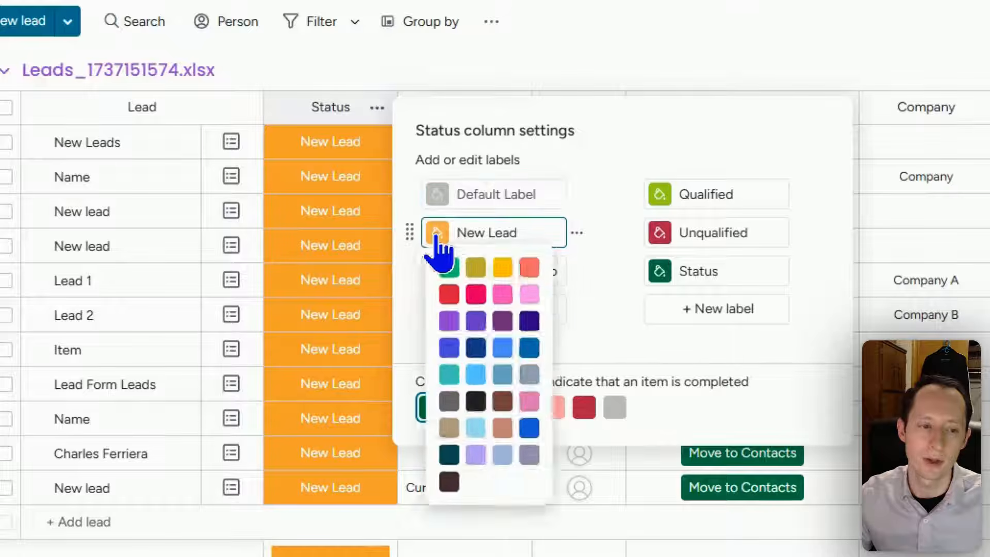
Set the colour of the New Lead status label to yellow.
{"action": "left_click", "coordinate": [509, 273]}
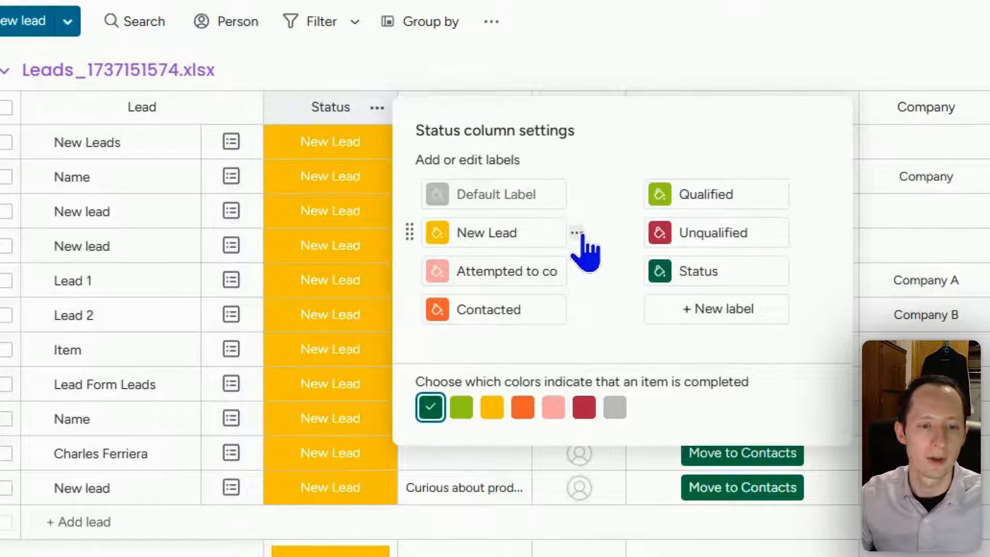
Look over the New Lead label's options for adding a description, deactivating or deleting it.
{"action": "left_click", "coordinate": [577, 233]}
{"action": "left_click", "coordinate": [644, 249]}
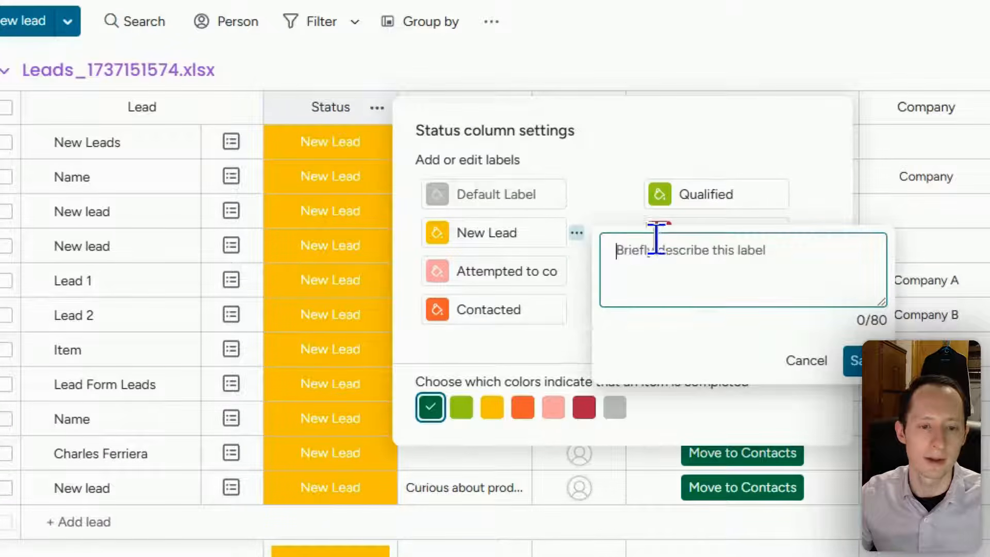
{"action": "left_click", "coordinate": [600, 196]}
{"action": "left_click", "coordinate": [577, 234]}
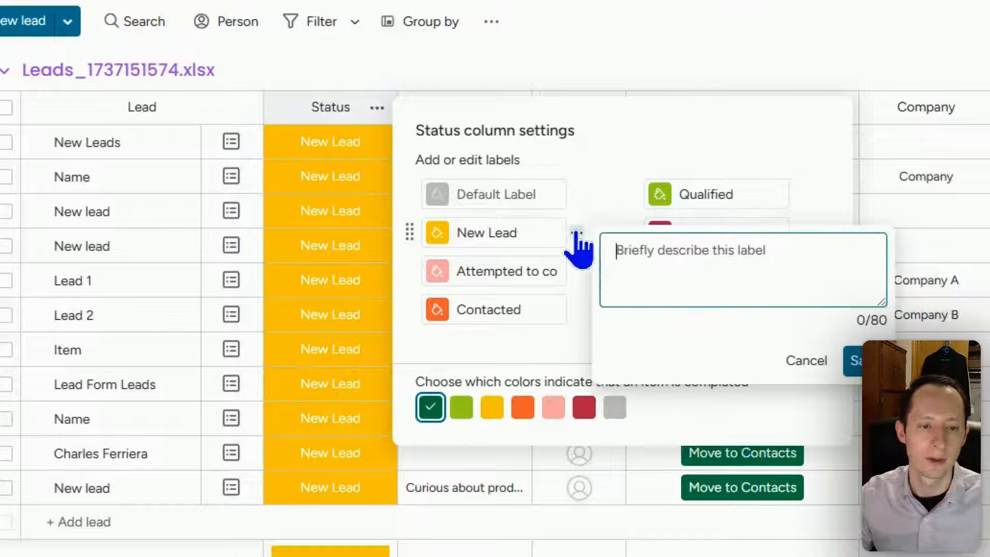
{"action": "left_click", "coordinate": [802, 362]}
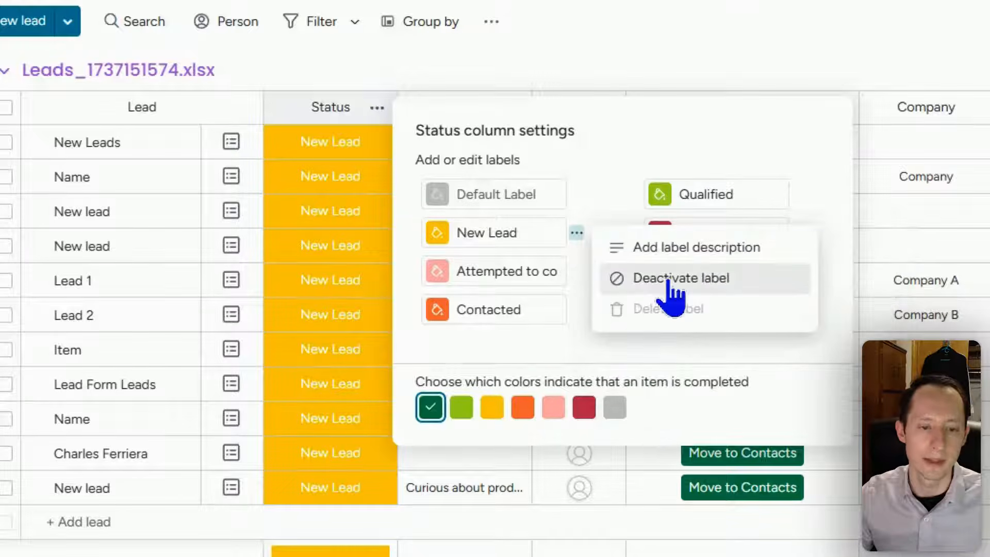
{"action": "left_click", "coordinate": [604, 201]}
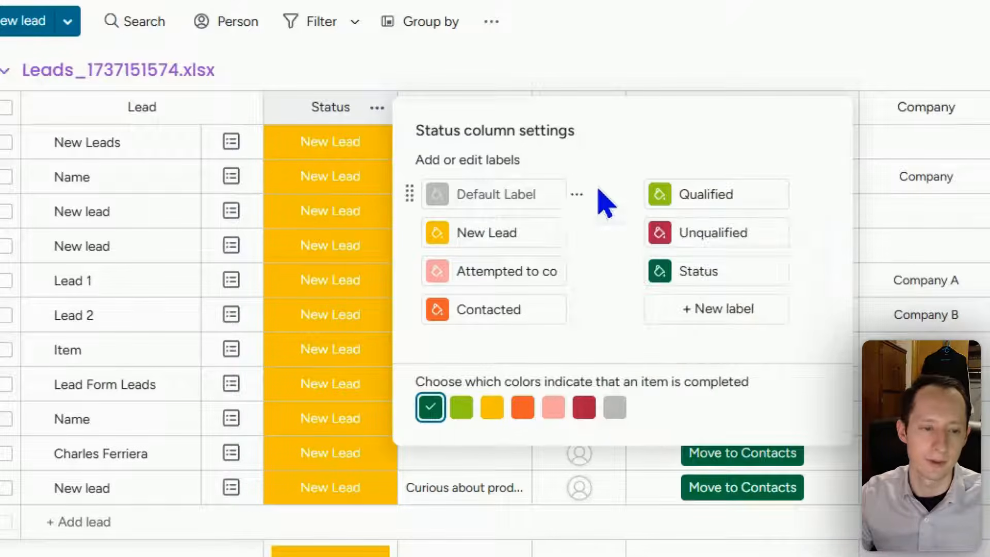
{"action": "left_click", "coordinate": [482, 232]}
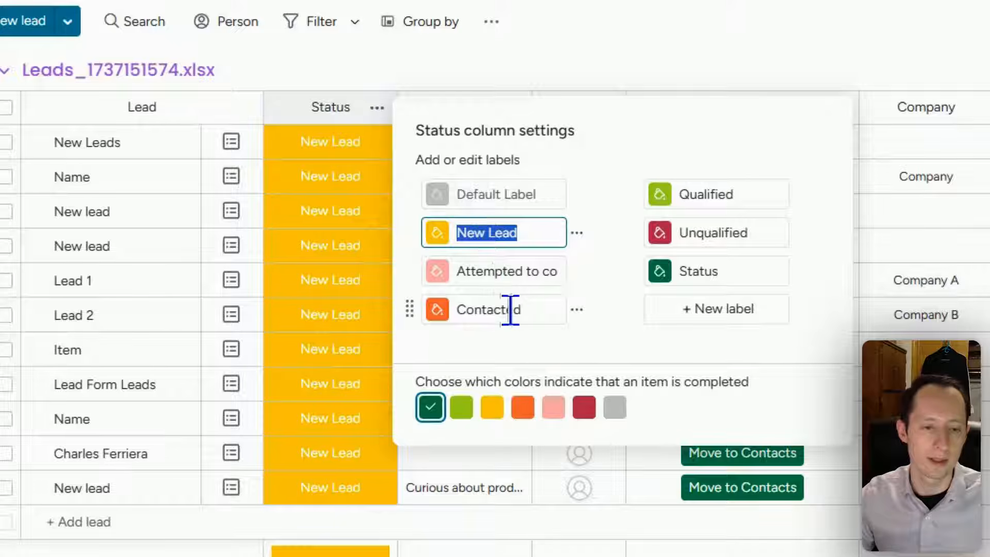
Add a Nurturing label to the Status column's labels and place it directly below the Status label.
{"action": "left_click", "coordinate": [711, 308]}
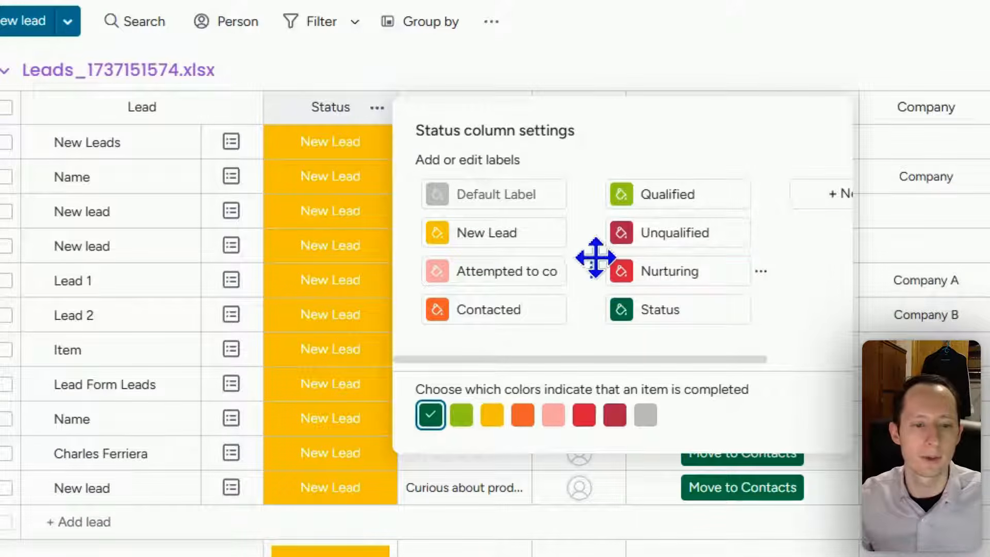
{"action": "left_click_drag", "start_coordinate": [593, 266], "coordinate": [588, 312]}
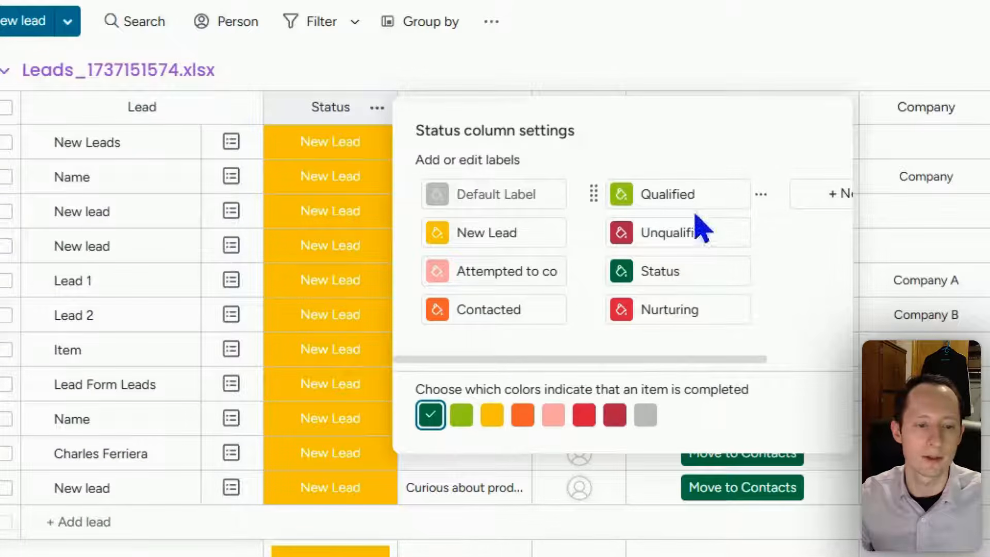
Make the Qualified label's light green the only completed colour, and set the New Leads row's status to Qualified.
{"action": "left_click", "coordinate": [461, 414]}
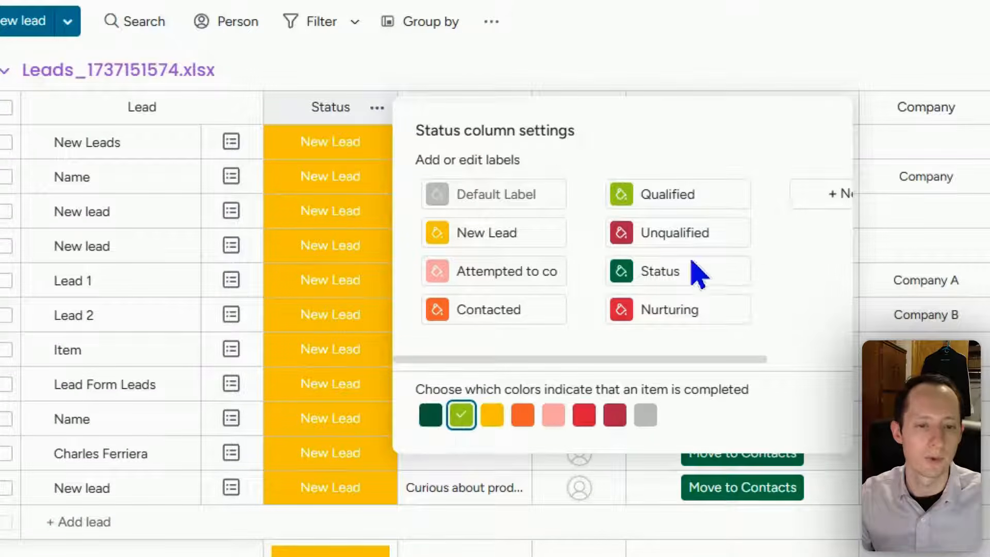
{"action": "left_click", "coordinate": [658, 44]}
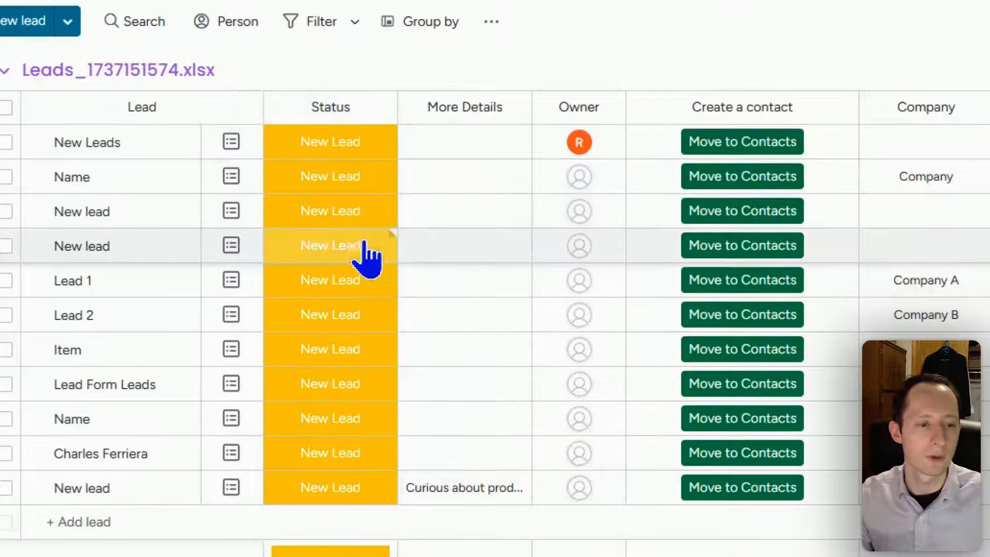
{"action": "left_click", "coordinate": [357, 145]}
{"action": "left_click", "coordinate": [295, 360]}
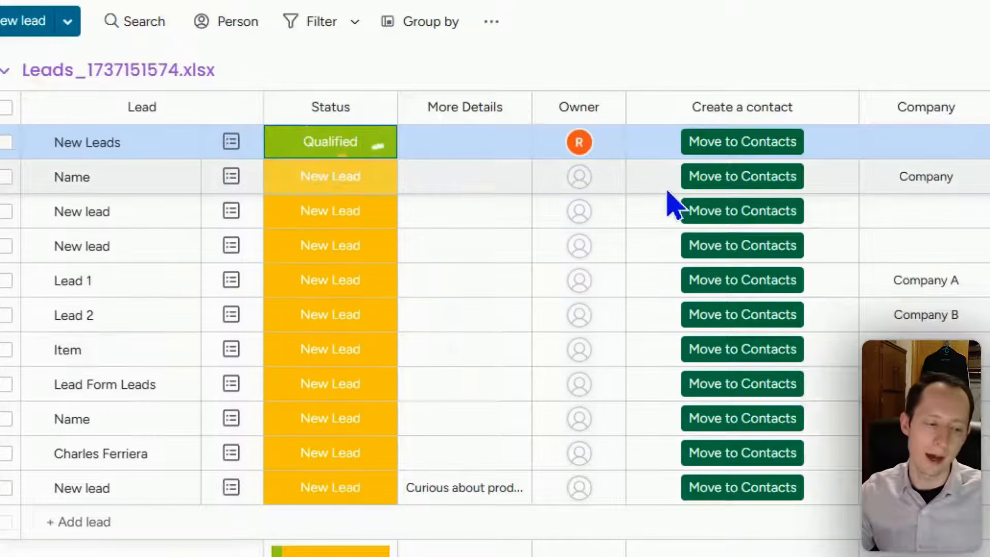
Create a new group of leads named Qualified Leads on the board.
{"action": "scroll", "coordinate": [614, 265], "scroll_direction": "down", "scroll_amount": 6}
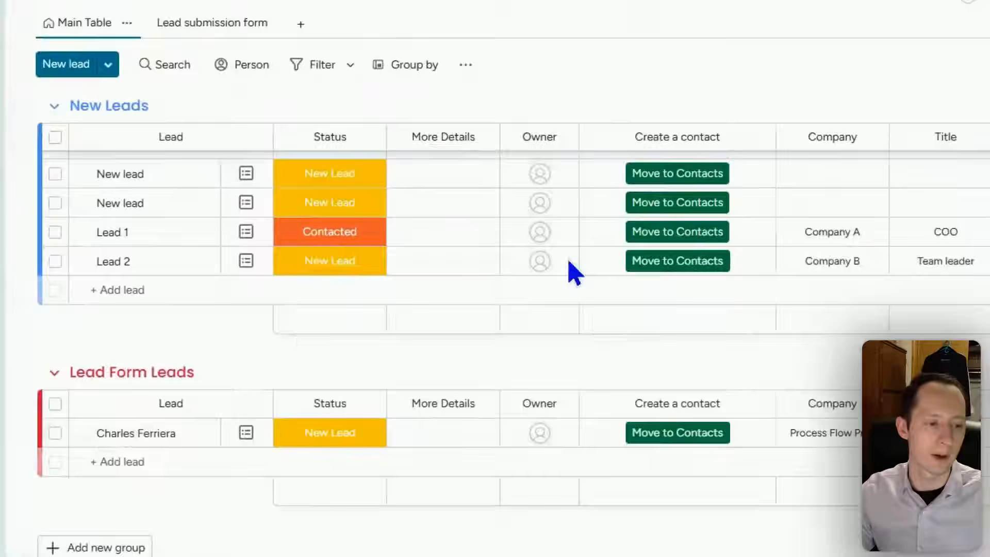
{"action": "scroll", "coordinate": [573, 272], "scroll_direction": "up", "scroll_amount": 6}
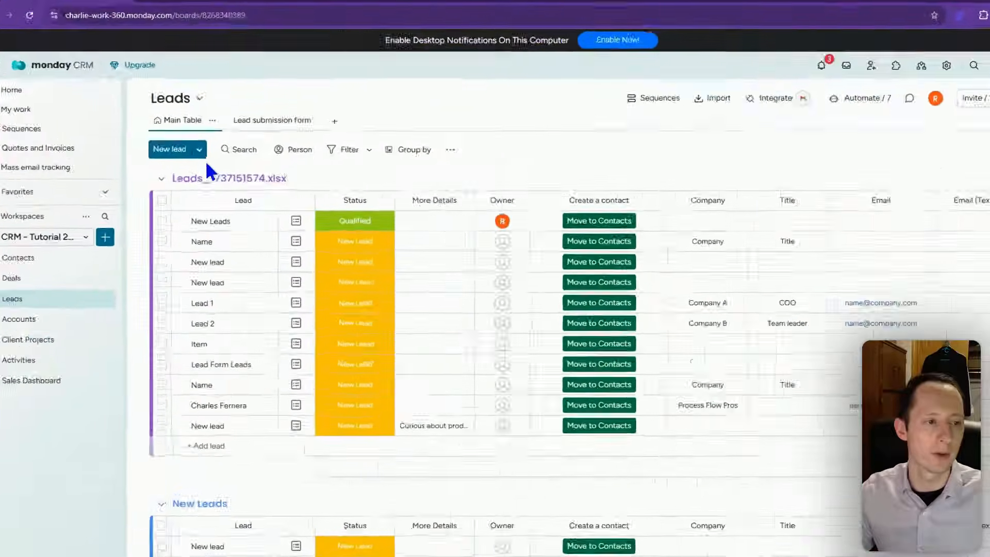
{"action": "left_click", "coordinate": [108, 65]}
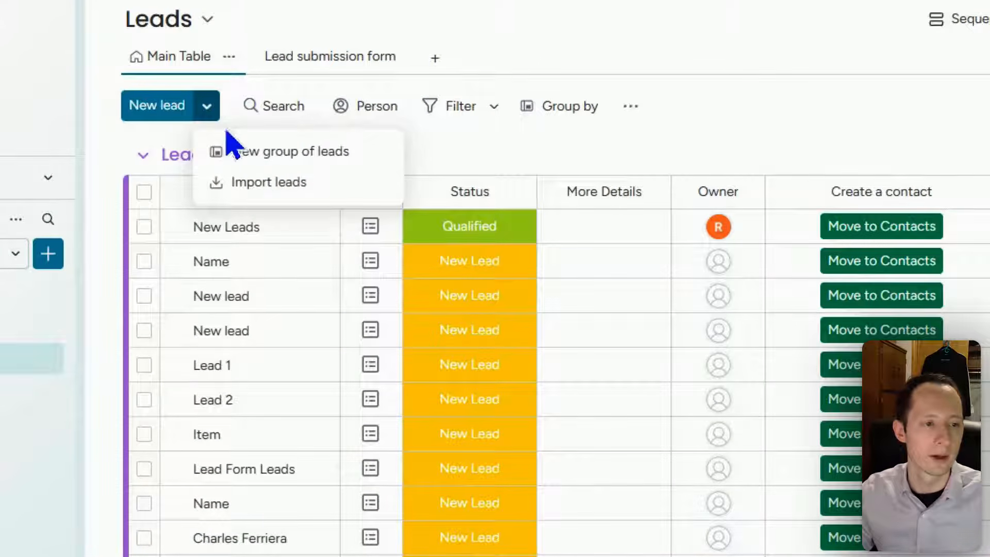
{"action": "left_click", "coordinate": [262, 151]}
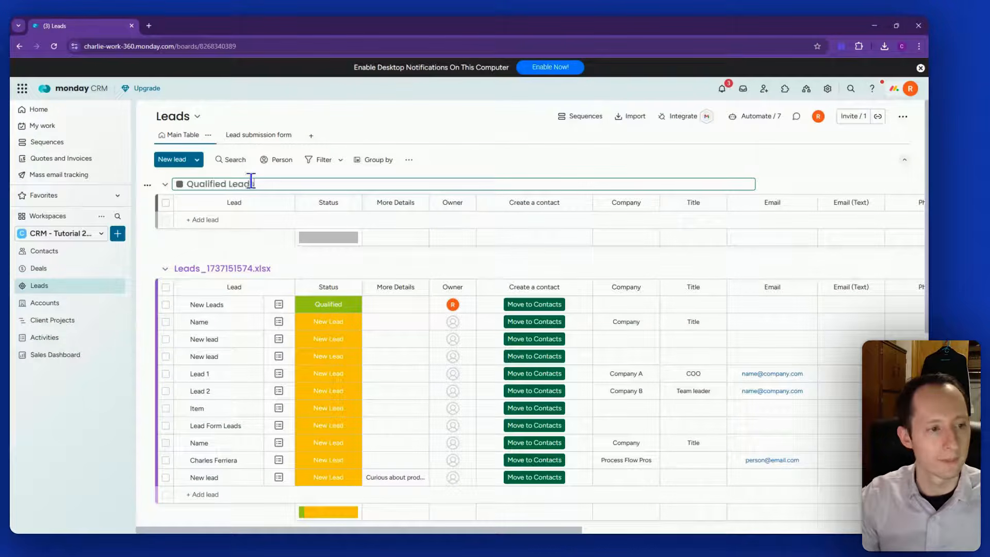
{"action": "type", "text": "Qualified Leads"}
{"action": "key", "text": "Return"}
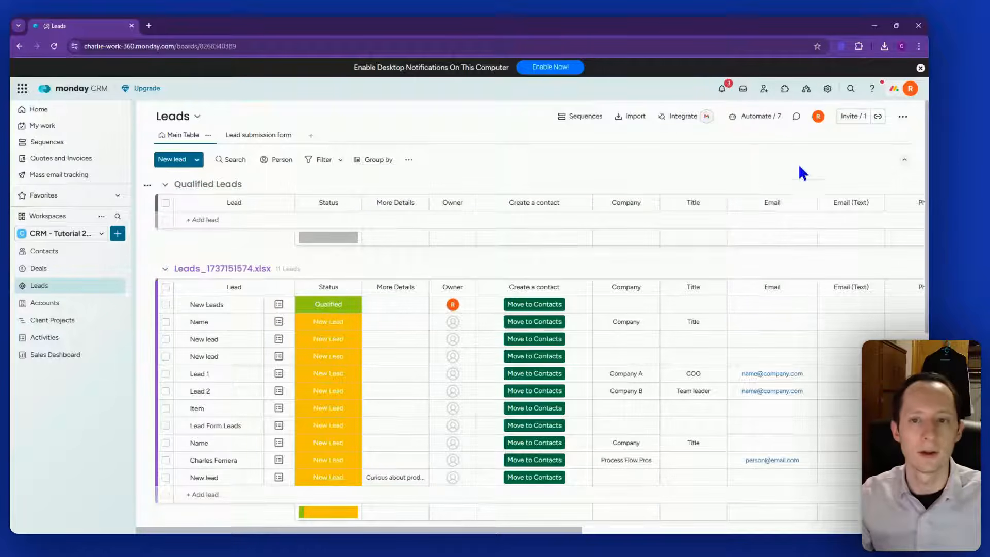
Start a new board automation that triggers when the Status column changes to Qualified.
{"action": "left_click", "coordinate": [763, 118]}
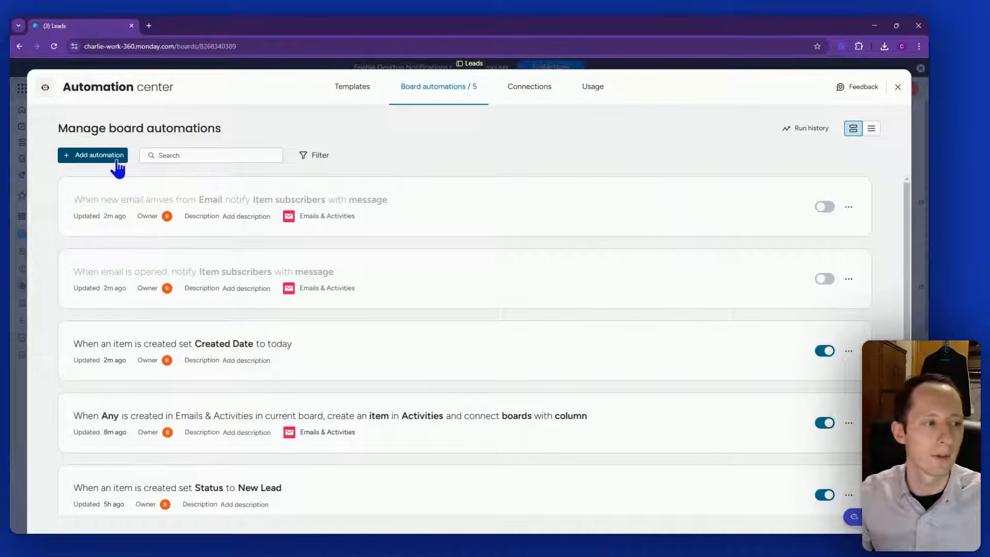
{"action": "left_click", "coordinate": [118, 164]}
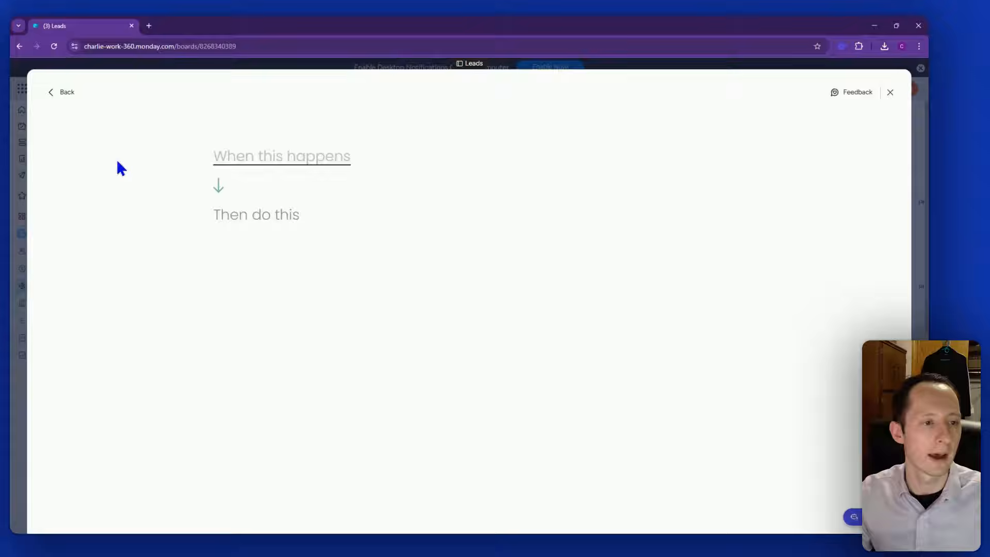
{"action": "left_click", "coordinate": [257, 165]}
{"action": "type", "text": "s"}
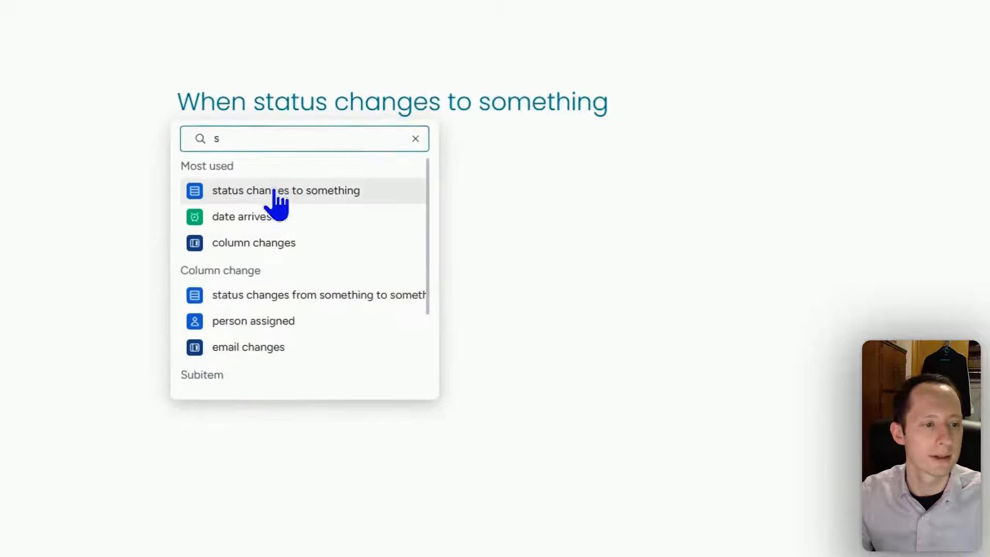
{"action": "left_click", "coordinate": [278, 204]}
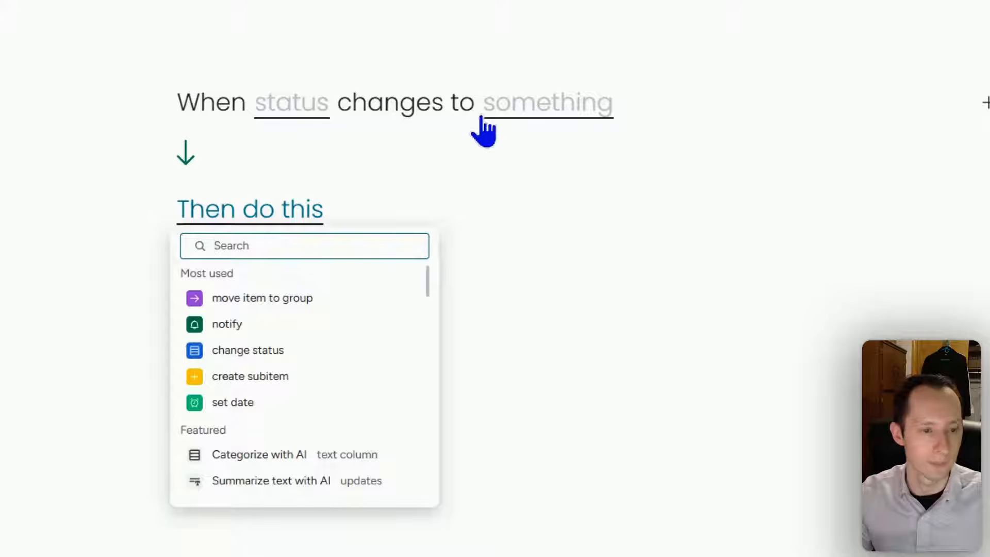
{"action": "left_click", "coordinate": [518, 118]}
{"action": "left_click", "coordinate": [309, 104]}
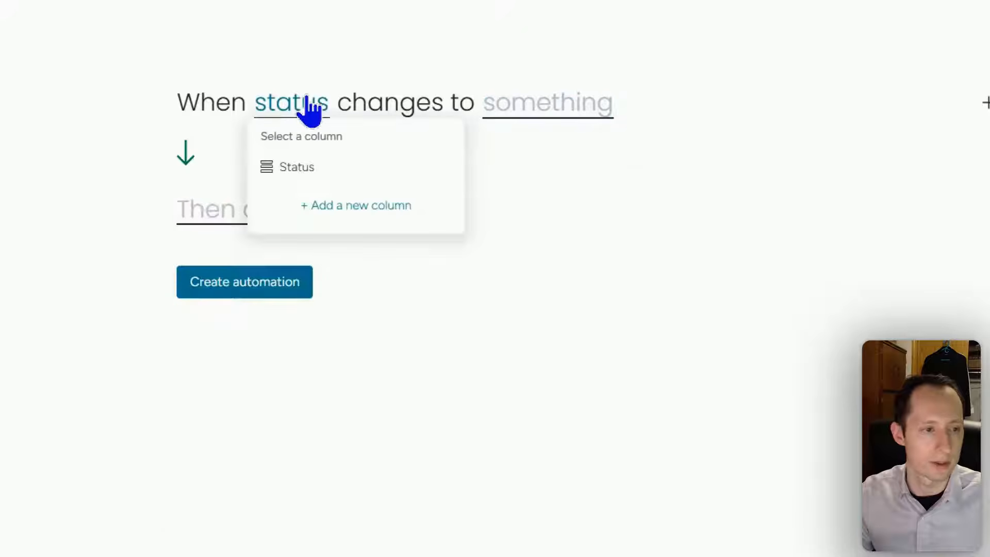
{"action": "left_click", "coordinate": [323, 168]}
{"action": "left_click", "coordinate": [567, 106]}
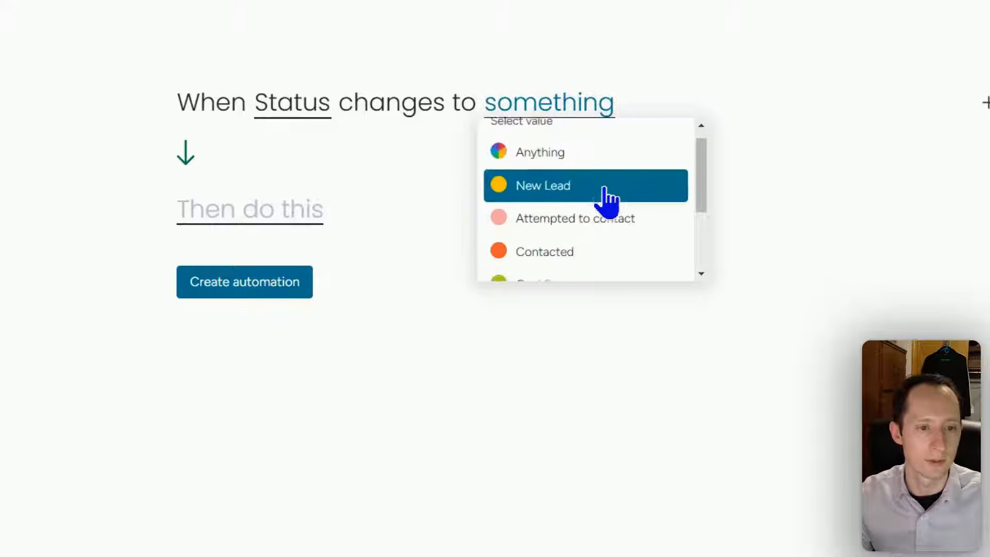
{"action": "scroll", "coordinate": [602, 196], "scroll_direction": "down", "scroll_amount": 3}
{"action": "left_click", "coordinate": [592, 164]}
Have the automation move the item to the Qualified Leads group, and create the automation.
{"action": "left_click", "coordinate": [277, 227]}
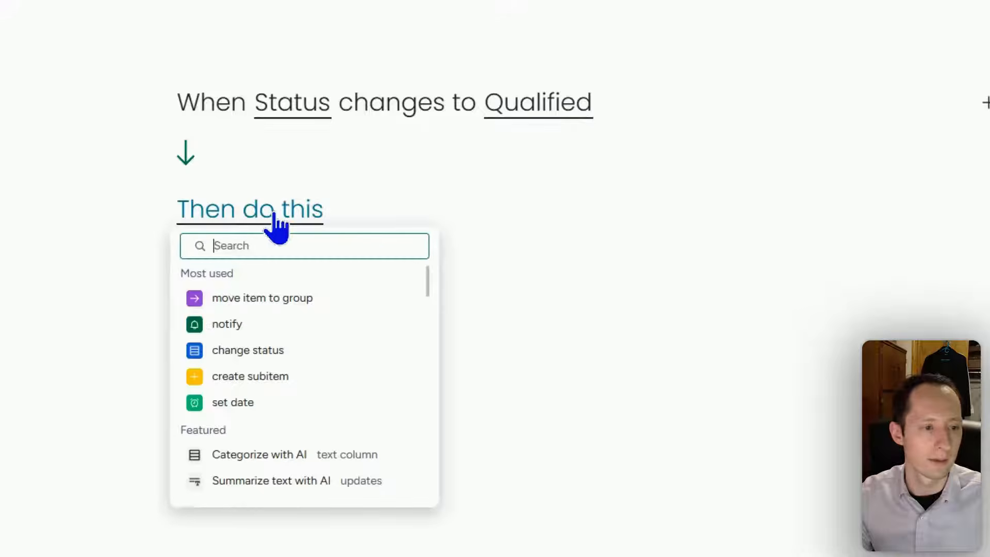
{"action": "left_click", "coordinate": [283, 309]}
{"action": "left_click", "coordinate": [485, 227]}
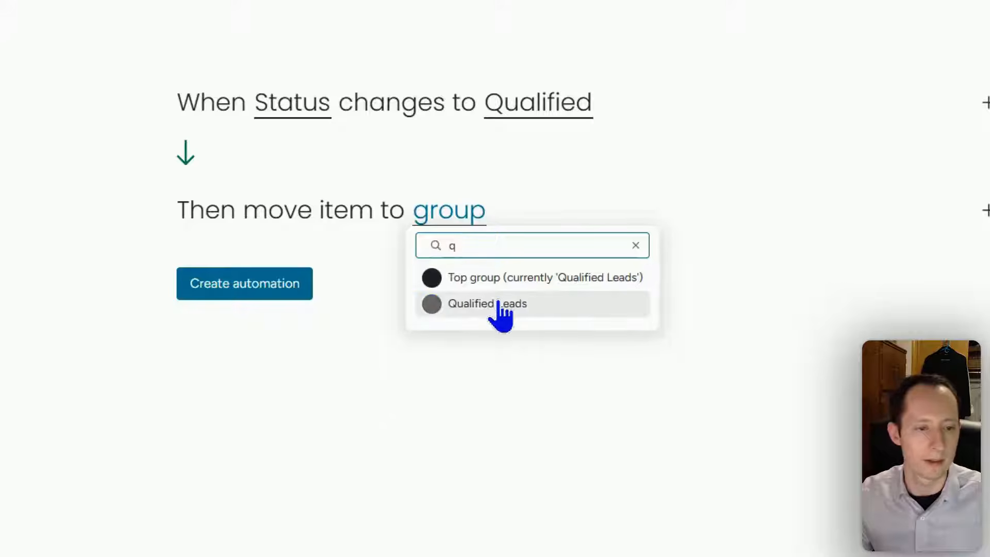
{"action": "left_click", "coordinate": [492, 303]}
{"action": "left_click", "coordinate": [298, 291]}
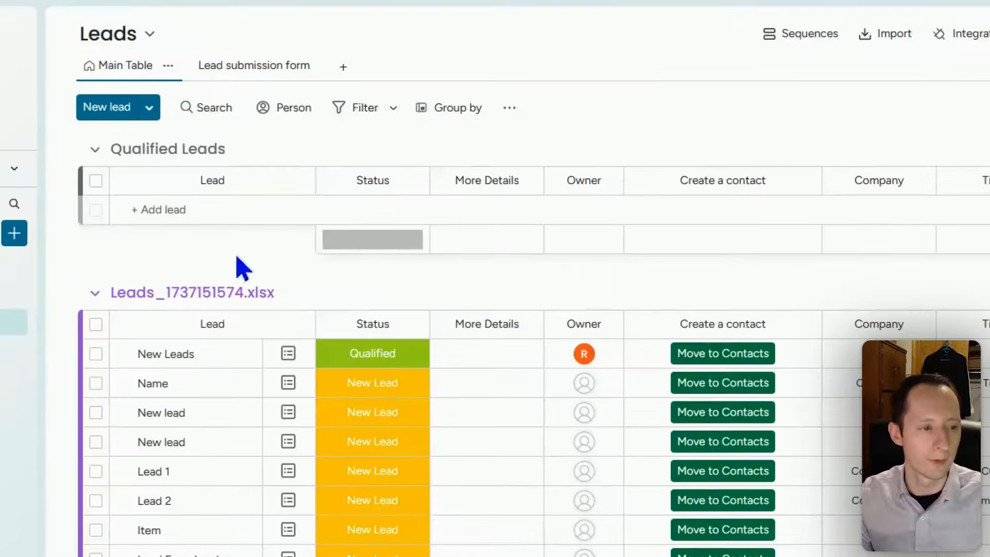
Test the automation by setting the status of the imported lead called Name to Qualified.
{"action": "left_click", "coordinate": [360, 391]}
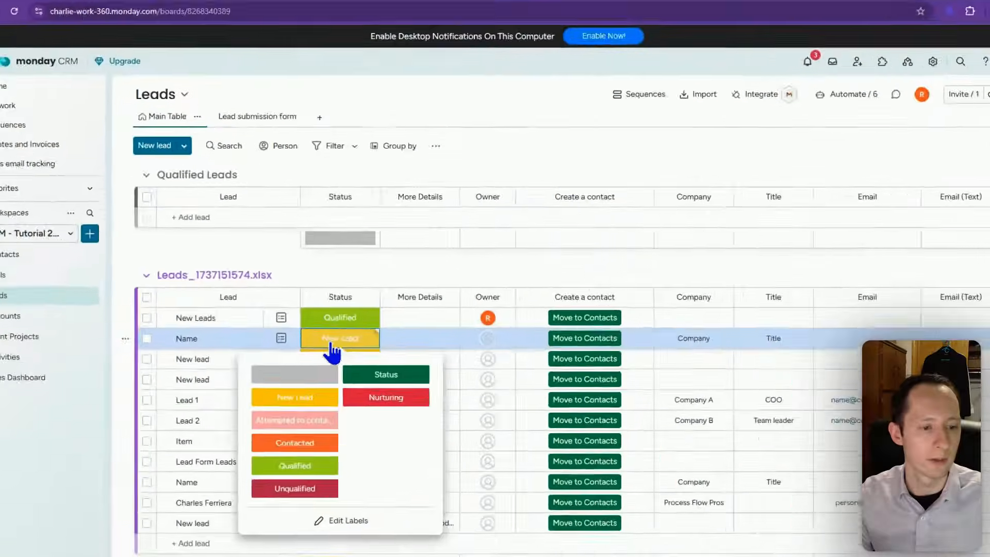
{"action": "left_click", "coordinate": [287, 435]}
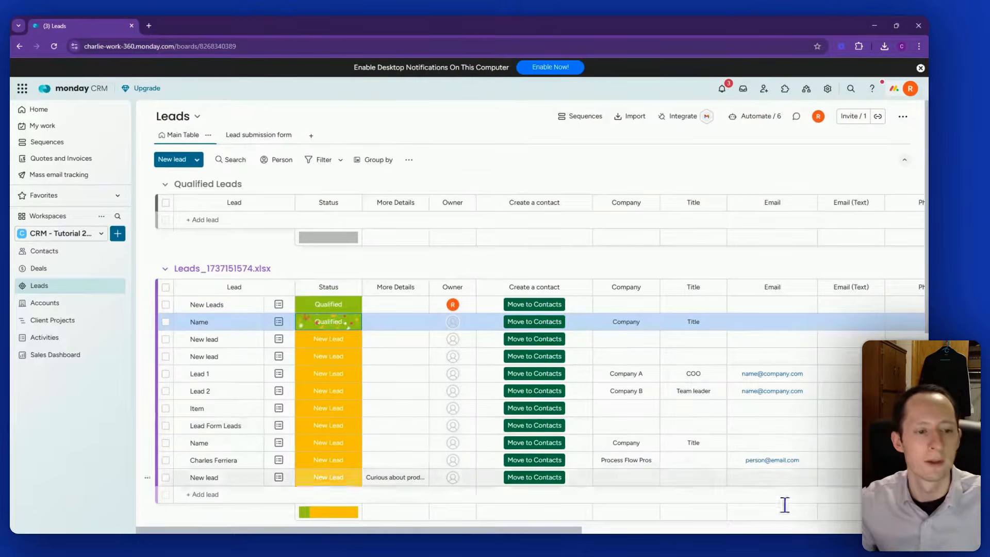
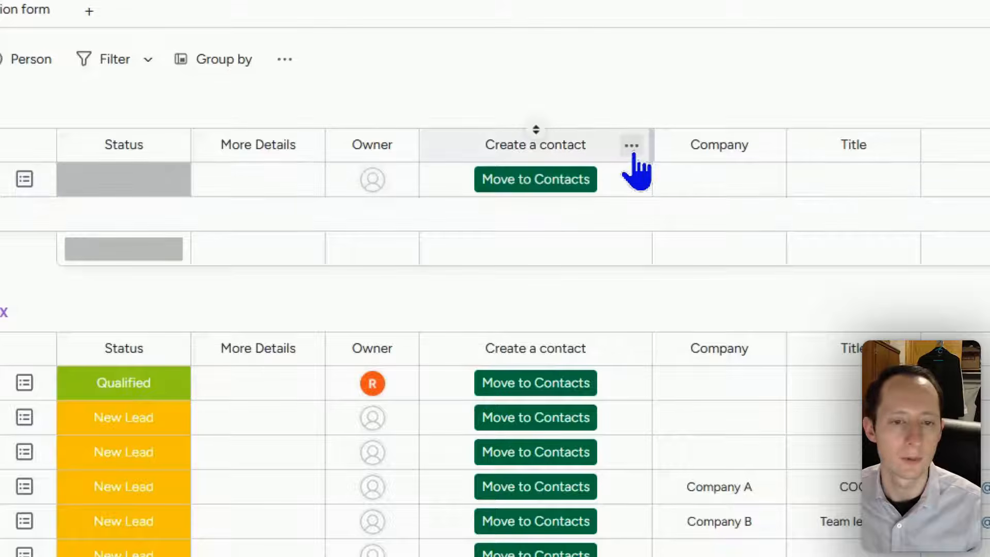
Open the customization settings of the Create a contact button column.
{"action": "left_click", "coordinate": [631, 145]}
{"action": "mouse_move", "coordinate": [768, 165]}
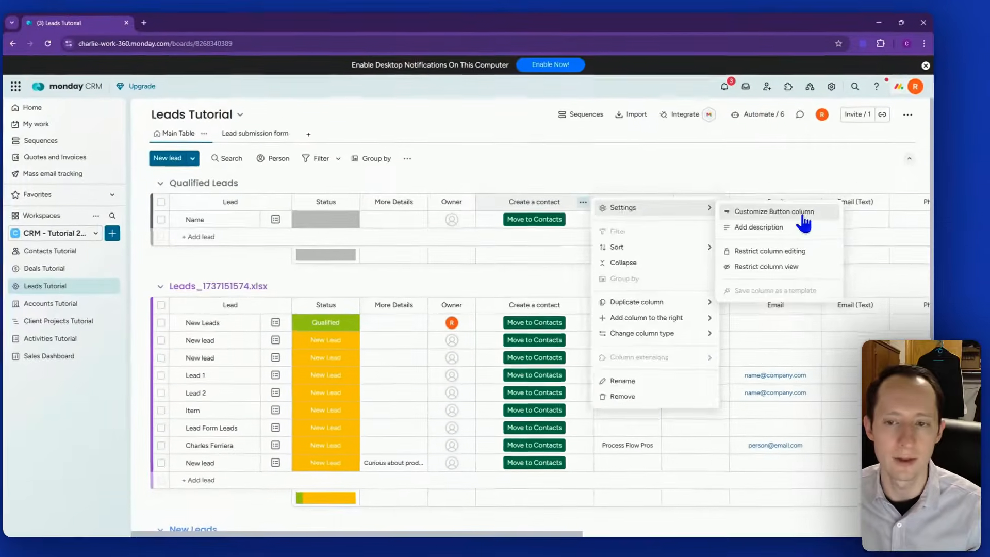
{"action": "left_click", "coordinate": [803, 219]}
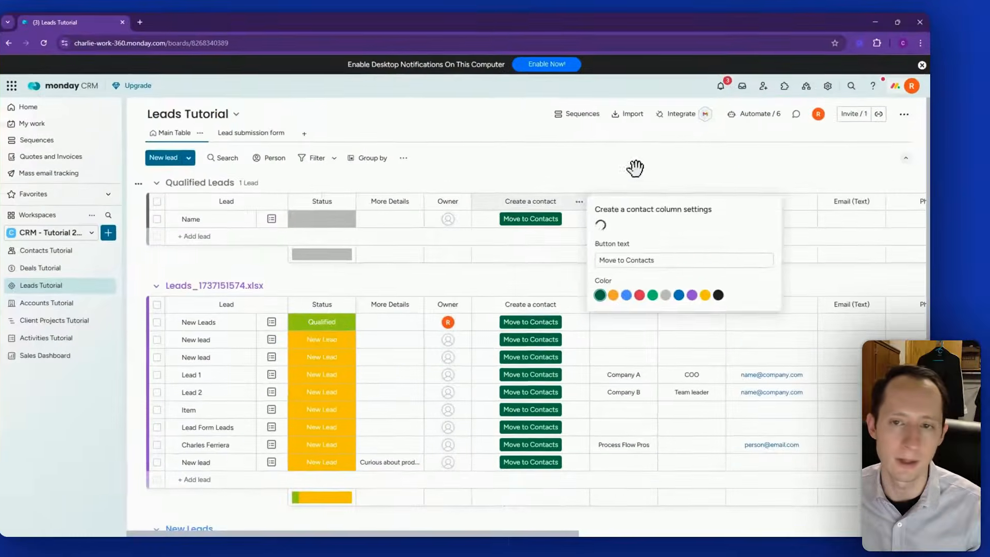
Examine the board automation behind the Create a contact button, including its trigger column and the item's column mapping to Contacts Tutorial.
{"action": "left_click", "coordinate": [757, 117]}
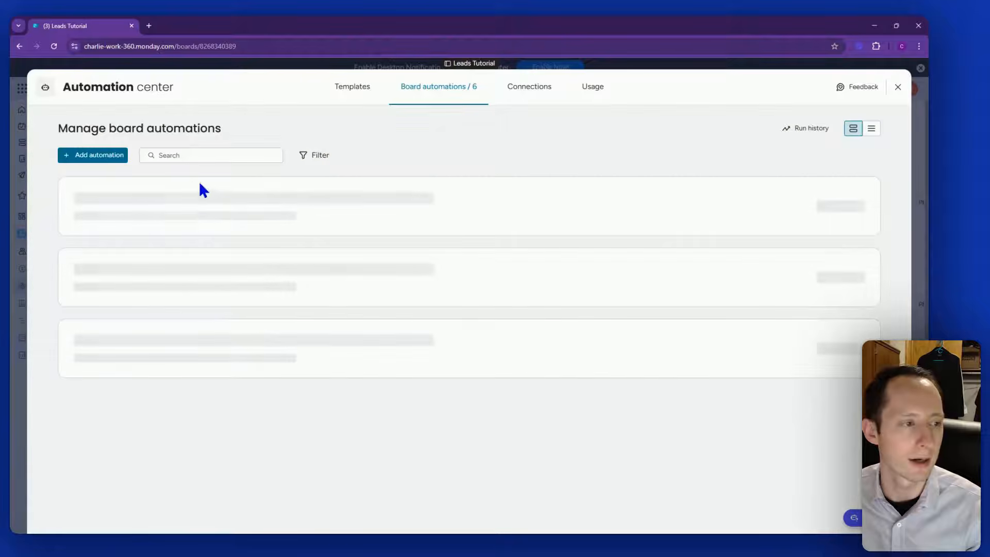
{"action": "left_click", "coordinate": [184, 199]}
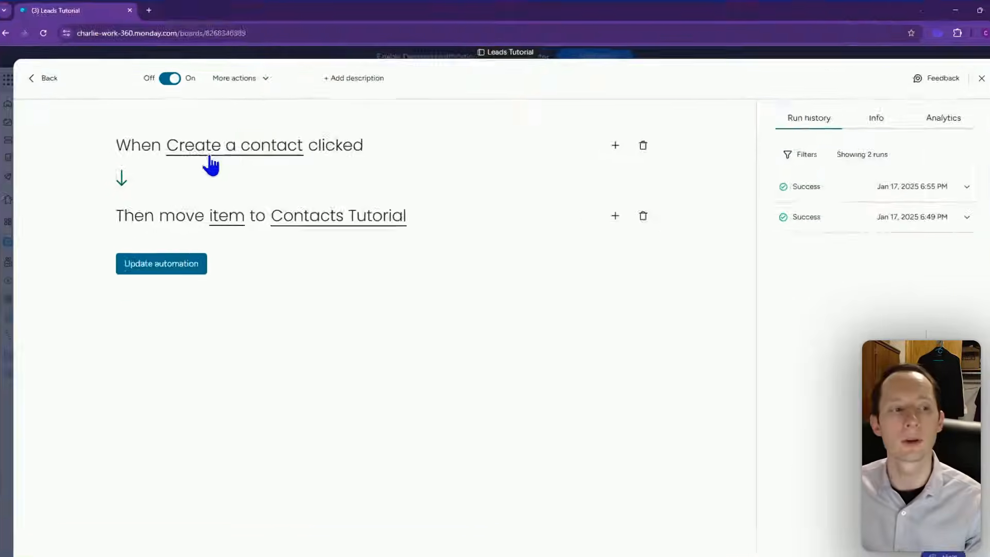
{"action": "left_click", "coordinate": [282, 153]}
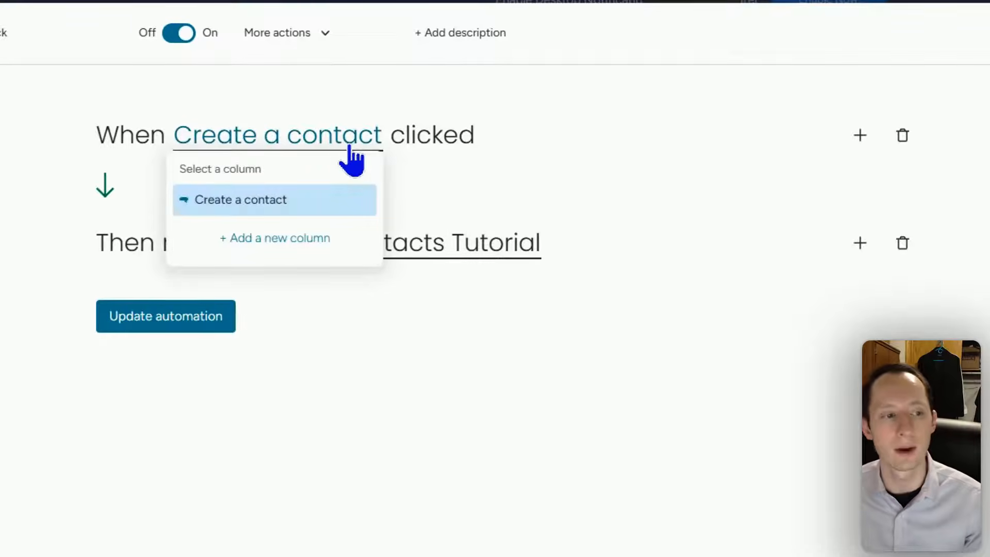
{"action": "left_click", "coordinate": [485, 196]}
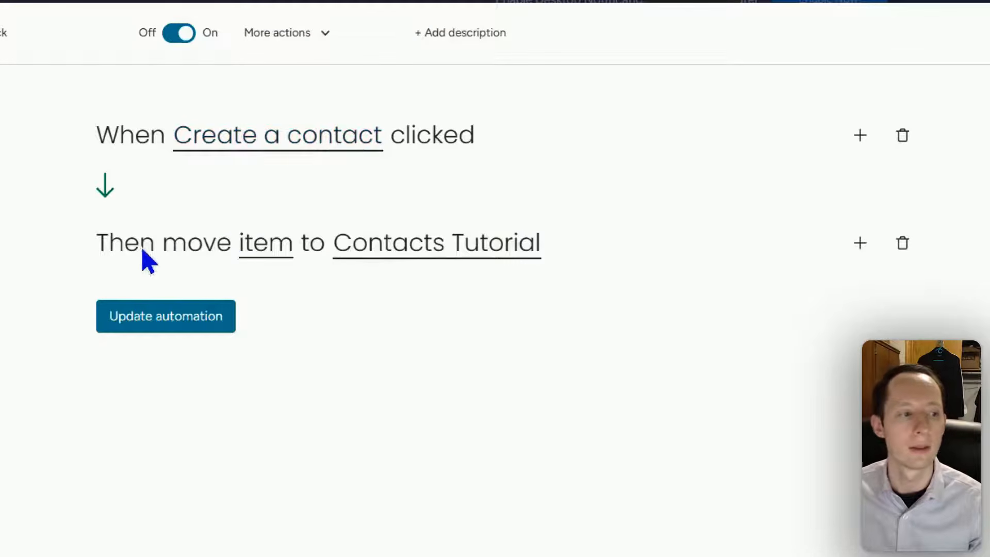
{"action": "left_click", "coordinate": [263, 253]}
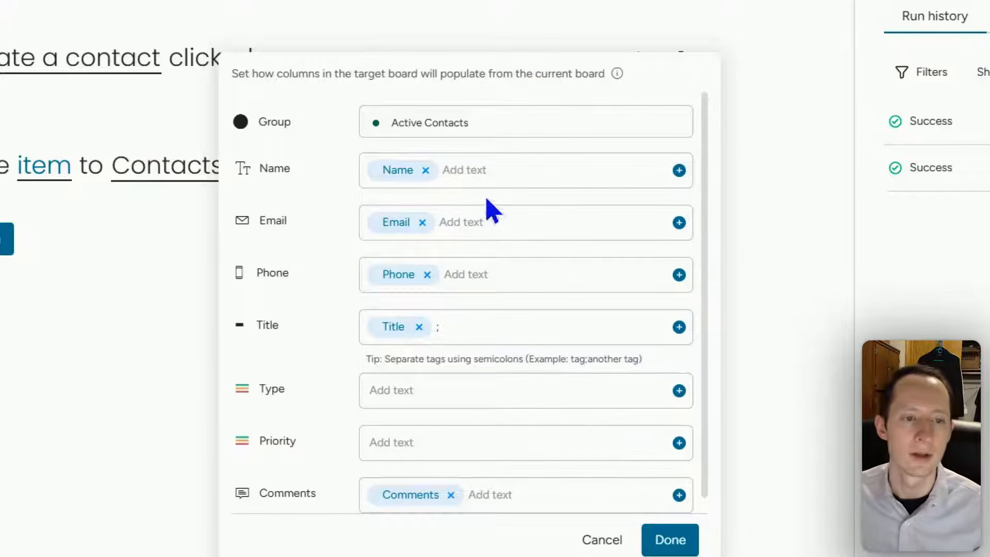
Check the available target groups in the Contacts Tutorial column mapping, keeping Active Contacts selected.
{"action": "left_click", "coordinate": [434, 129]}
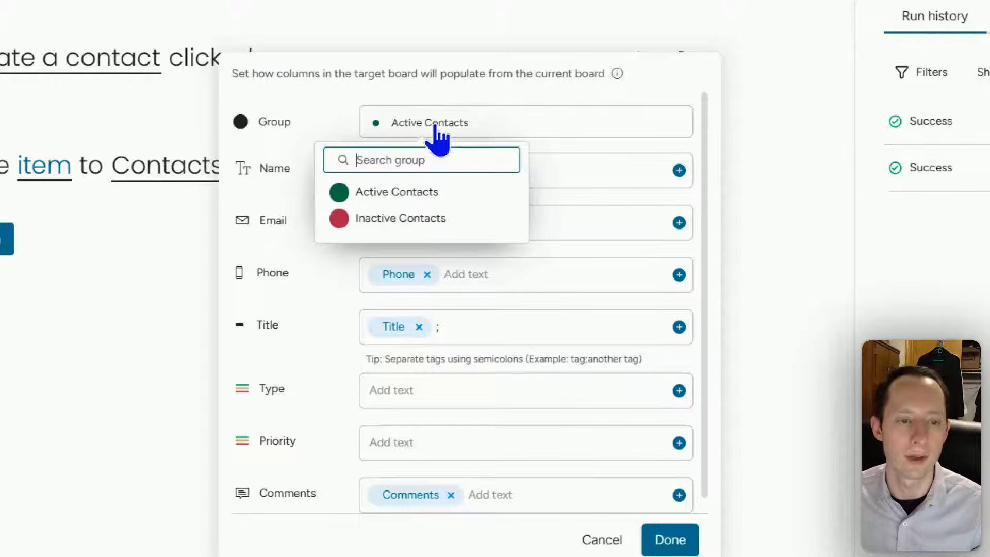
{"action": "left_click", "coordinate": [344, 126]}
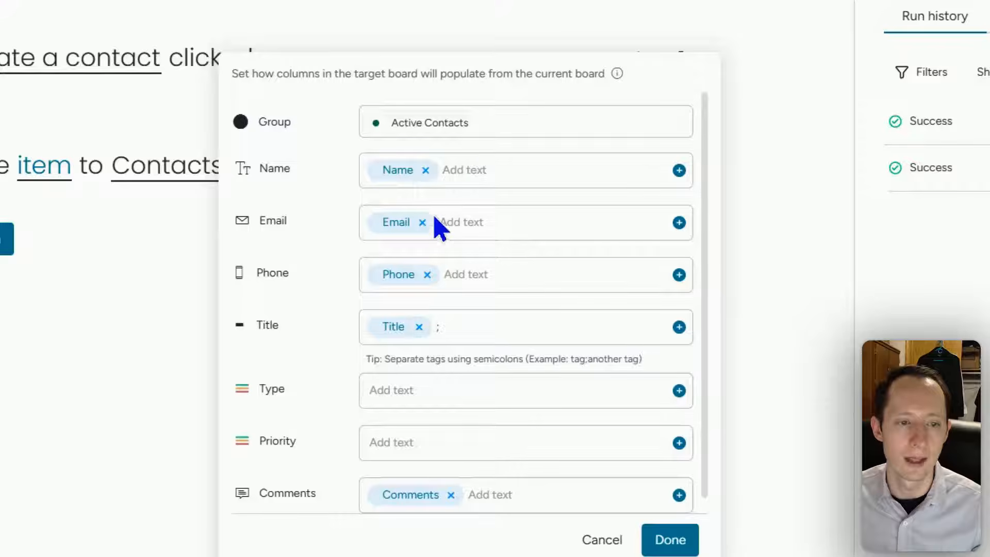
{"action": "scroll", "coordinate": [437, 239], "scroll_direction": "down", "scroll_amount": 1}
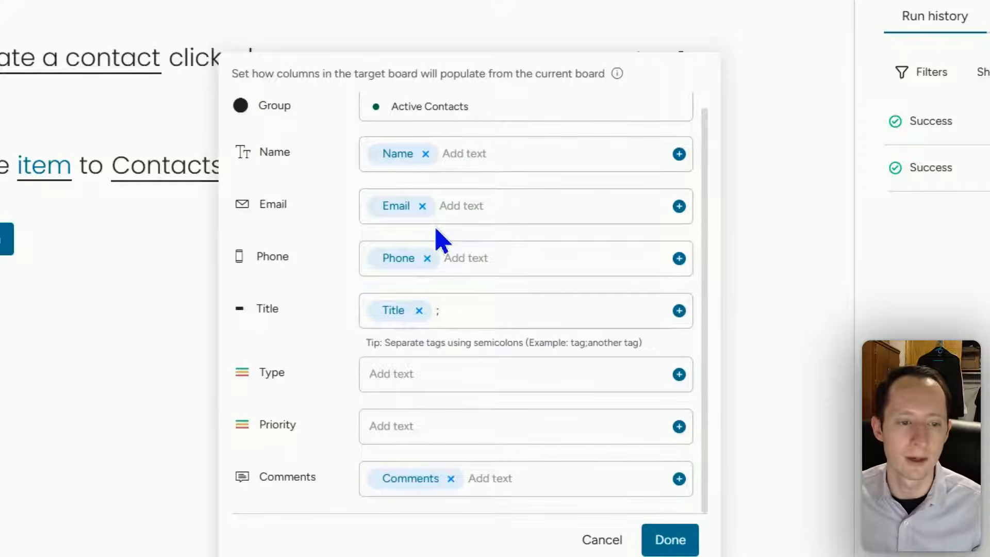
Try the text Example as the Type value in the column mapping, and clear it again.
{"action": "left_click", "coordinate": [433, 370]}
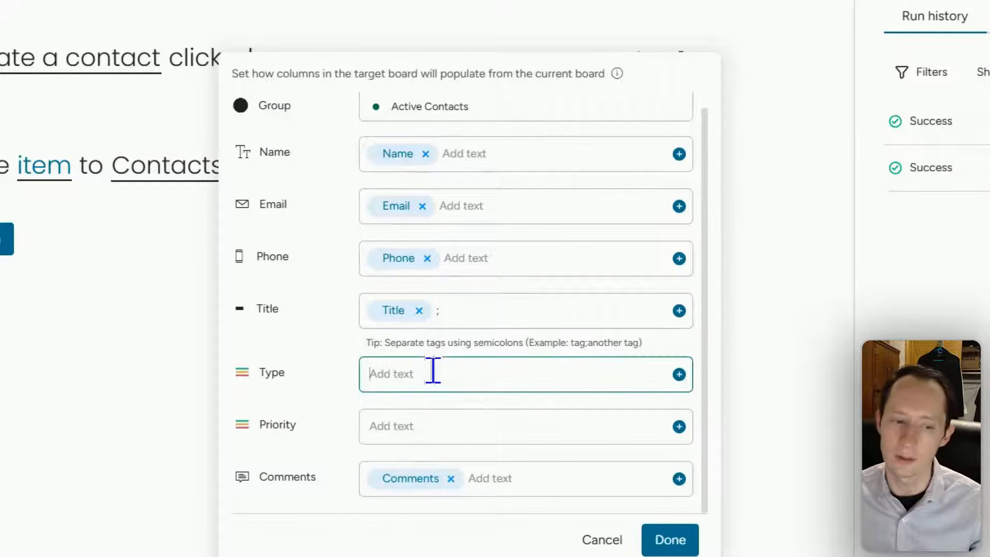
{"action": "left_click", "coordinate": [679, 375]}
{"action": "scroll", "coordinate": [614, 480], "scroll_direction": "down", "scroll_amount": 5}
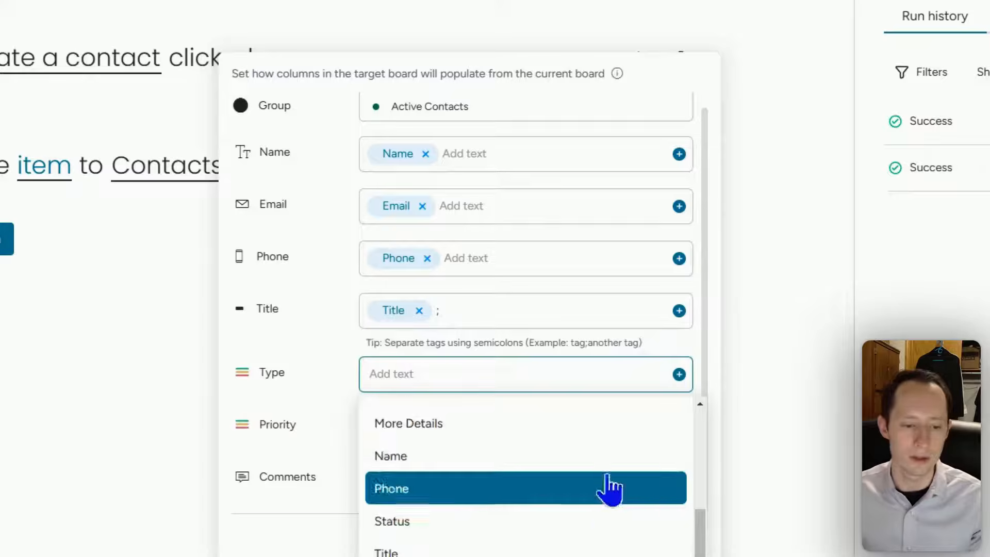
{"action": "scroll", "coordinate": [593, 475], "scroll_direction": "up", "scroll_amount": 5}
{"action": "left_click", "coordinate": [507, 372]}
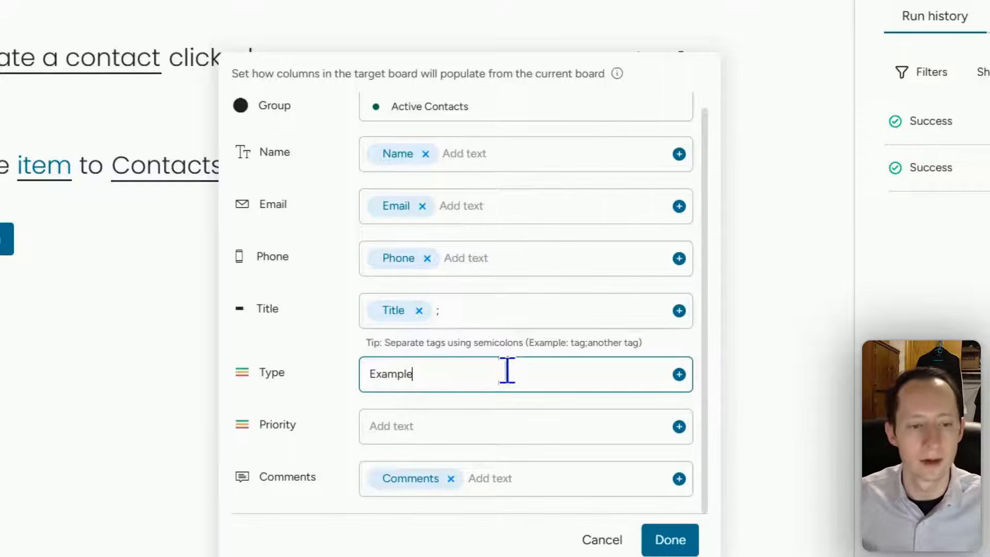
{"action": "left_click", "coordinate": [340, 382]}
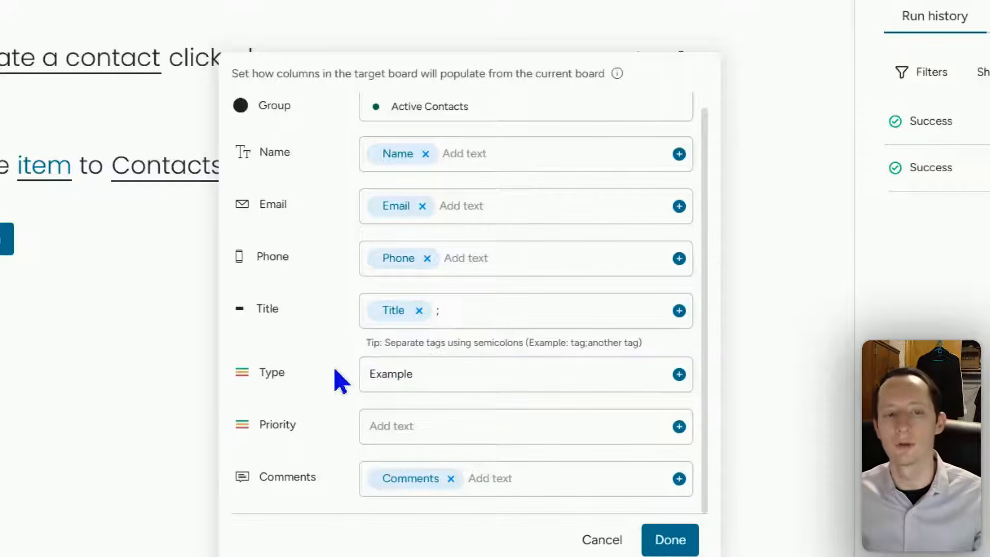
{"action": "left_click", "coordinate": [436, 367]}
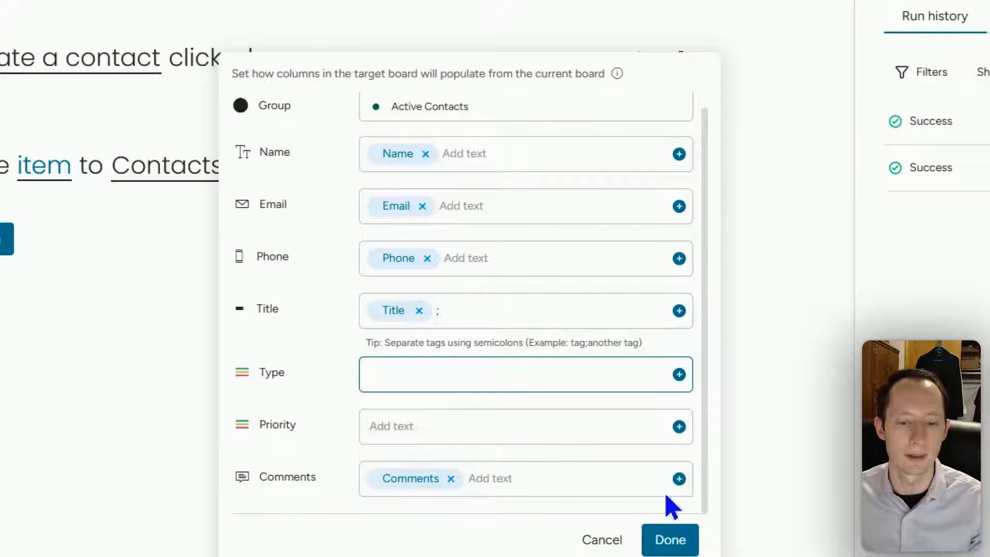
Confirm the column mapping, save the Create a contact automation, and return to the Leads Tutorial board.
{"action": "left_click", "coordinate": [669, 538]}
{"action": "left_click", "coordinate": [159, 258]}
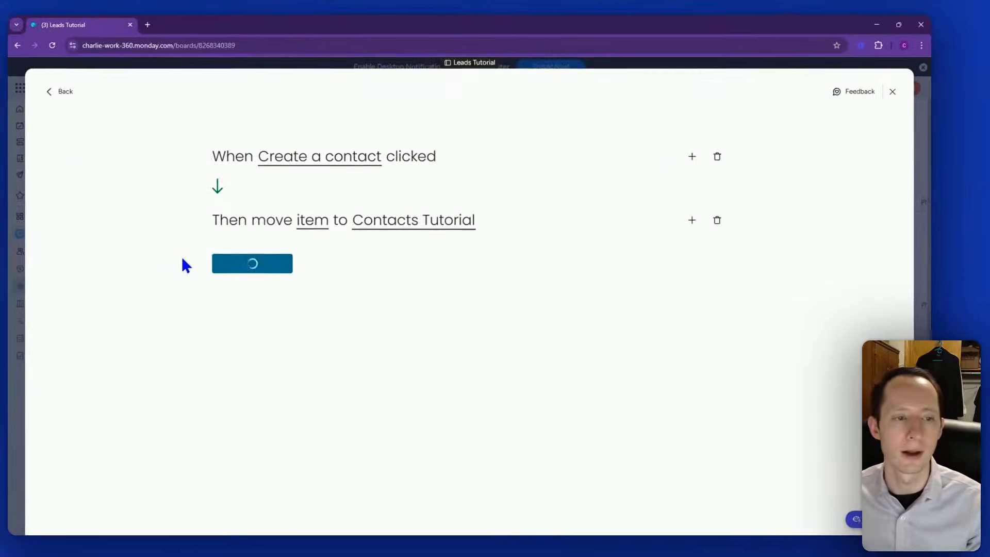
{"action": "left_click", "coordinate": [893, 90]}
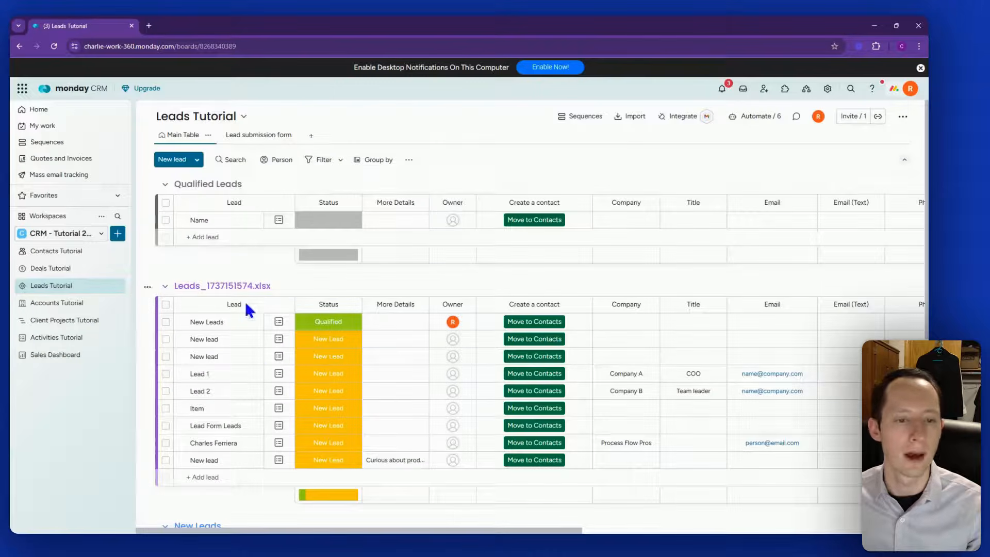
Set the status of the lead called Name to Qualified and move it to contacts, checking the Contacts Tutorial board.
{"action": "left_click", "coordinate": [346, 225]}
{"action": "left_click", "coordinate": [305, 325]}
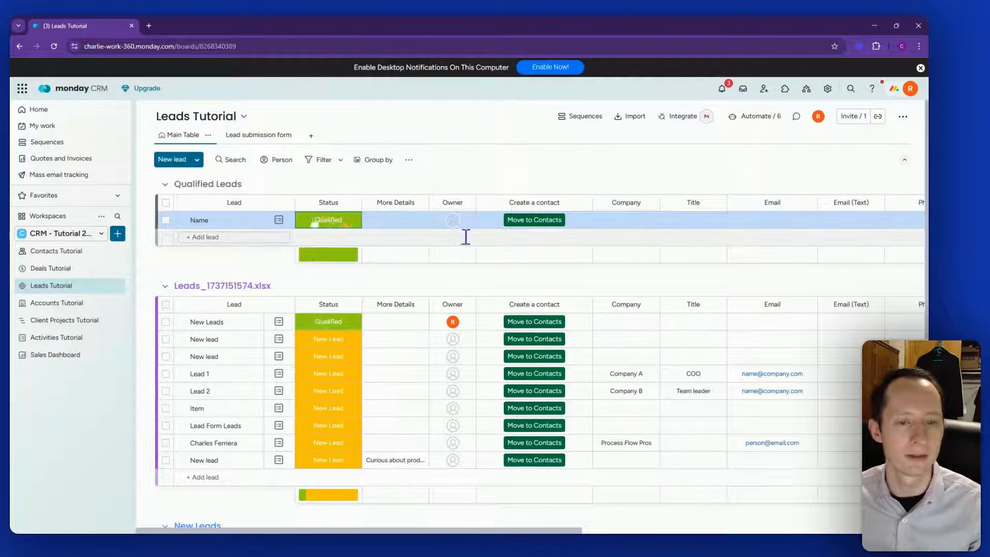
{"action": "left_click", "coordinate": [554, 221]}
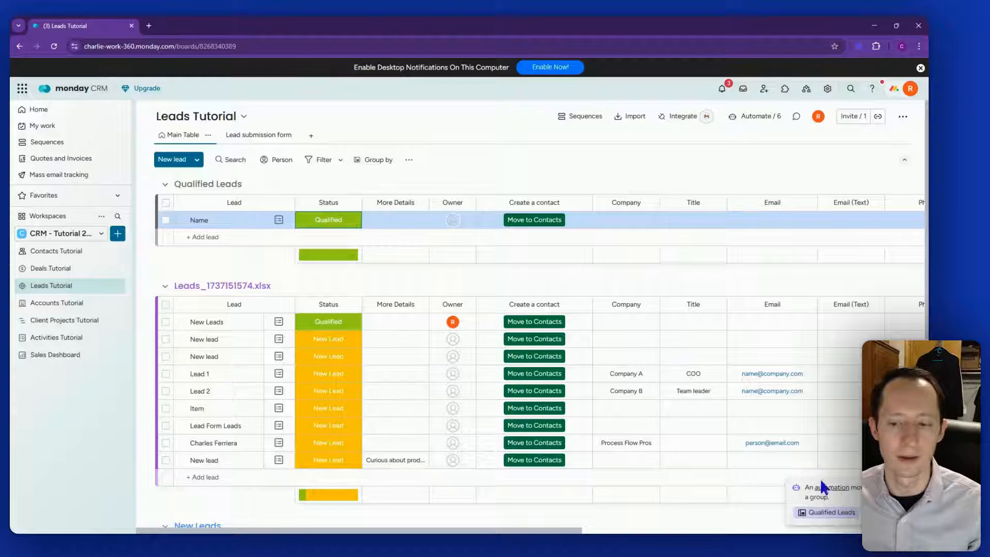
{"action": "left_click", "coordinate": [58, 251]}
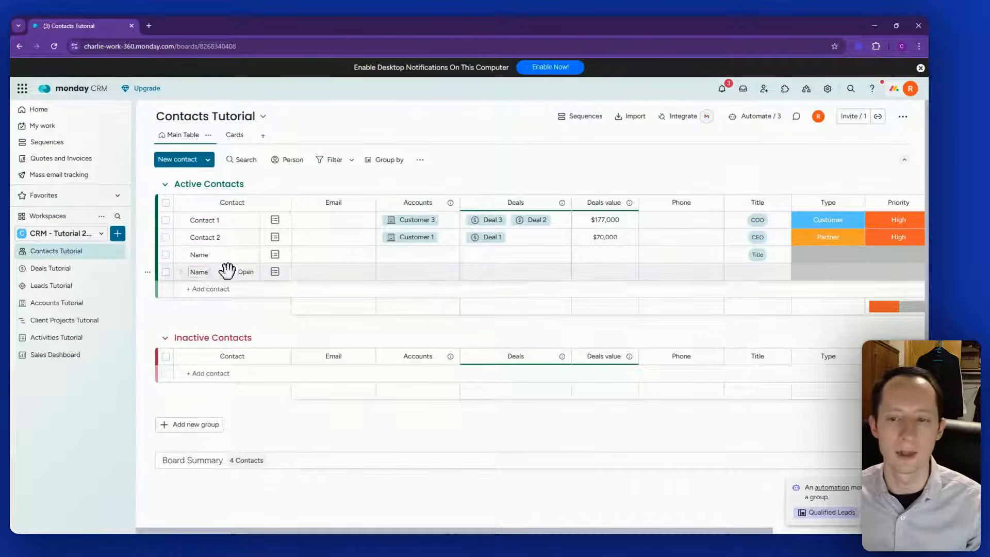
Return to the Leads Tutorial board and choose Qualified as the status of the lead called New Leads.
{"action": "left_click", "coordinate": [71, 291]}
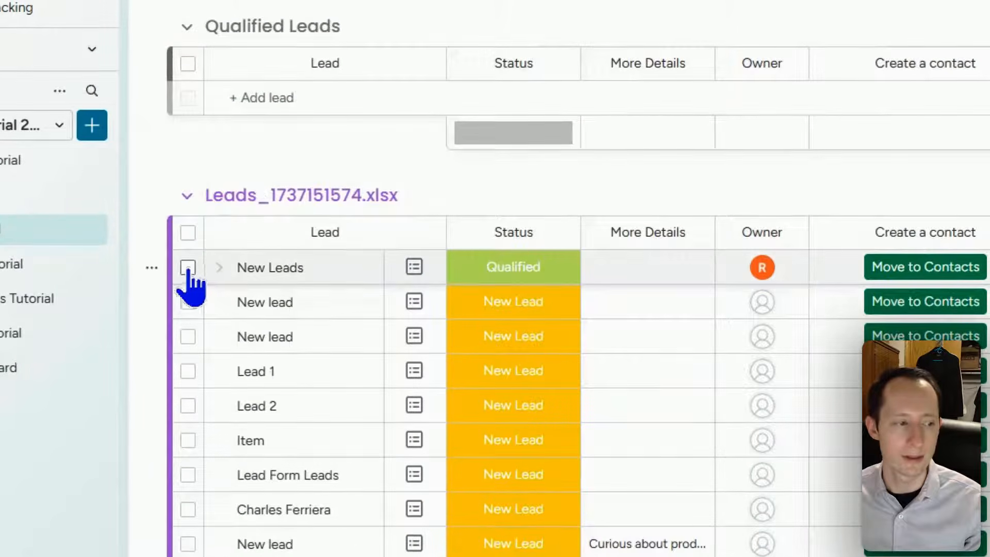
{"action": "left_click", "coordinate": [505, 277]}
{"action": "left_click", "coordinate": [482, 495]}
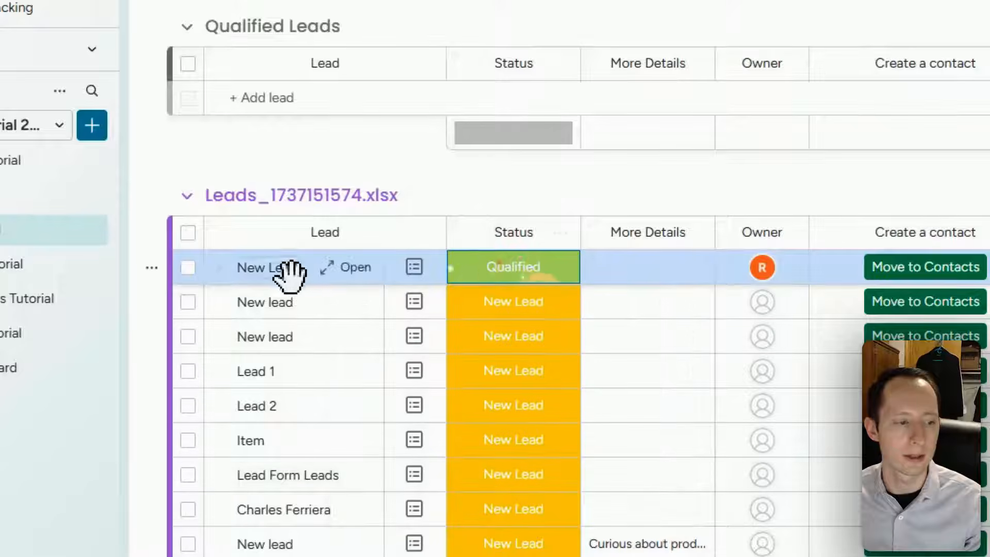
Examine the options for the lead called New Leads, including the boards it can be moved to.
{"action": "left_click", "coordinate": [151, 268]}
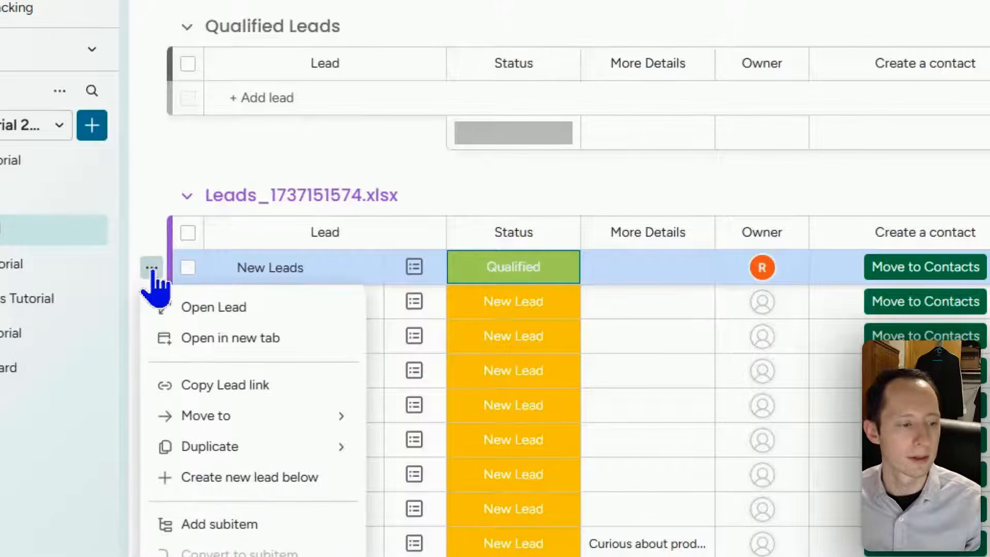
{"action": "mouse_move", "coordinate": [206, 419]}
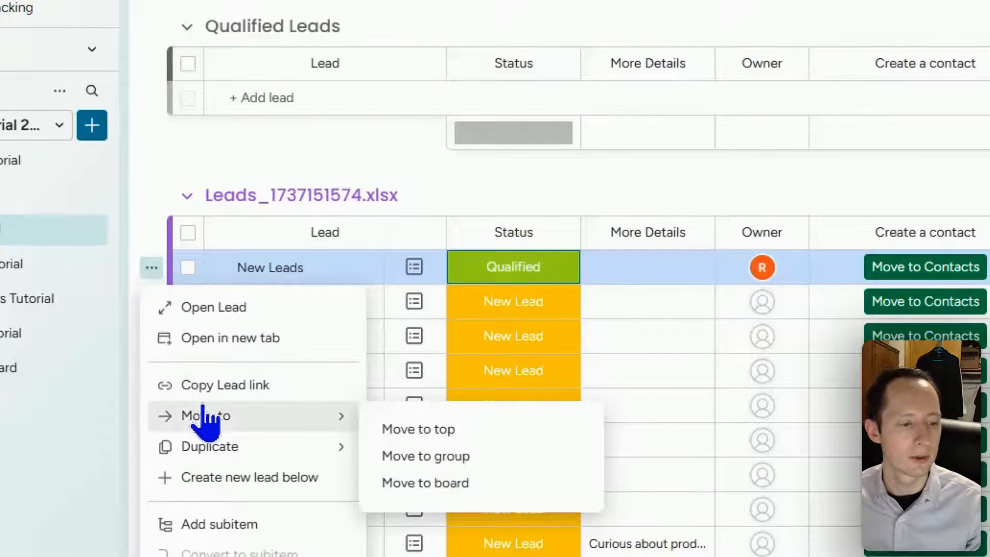
{"action": "left_click", "coordinate": [438, 485]}
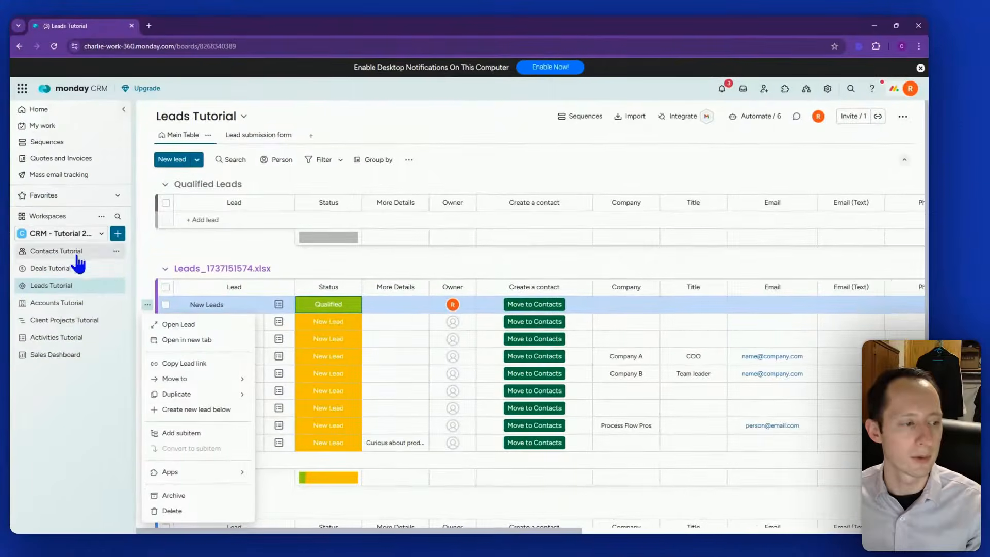
{"action": "mouse_move", "coordinate": [222, 394]}
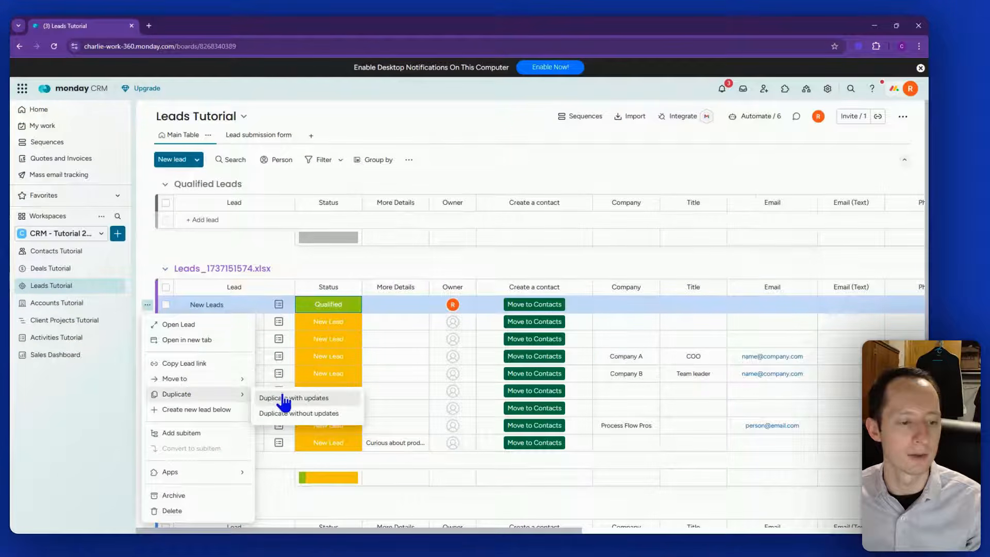
{"action": "mouse_move", "coordinate": [242, 380]}
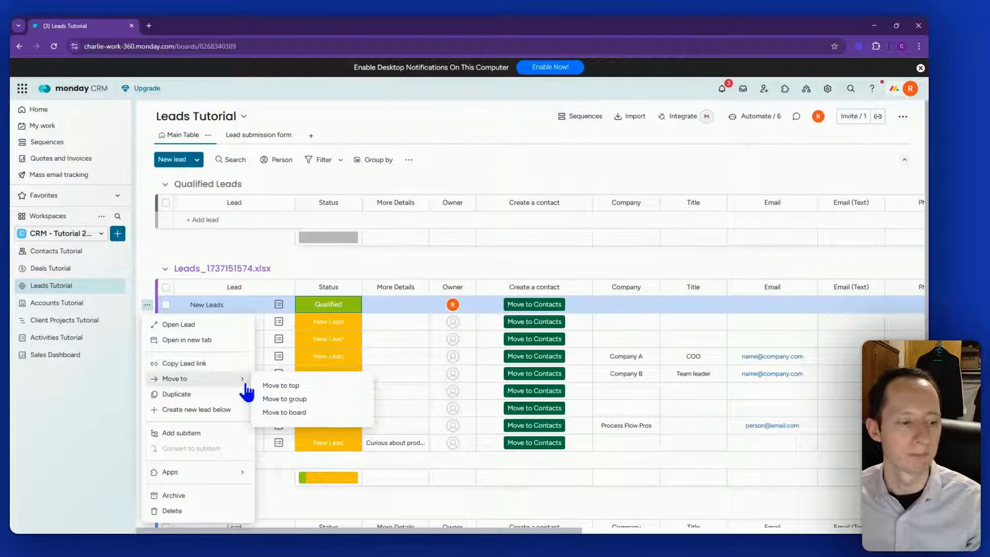
{"action": "left_click", "coordinate": [289, 411]}
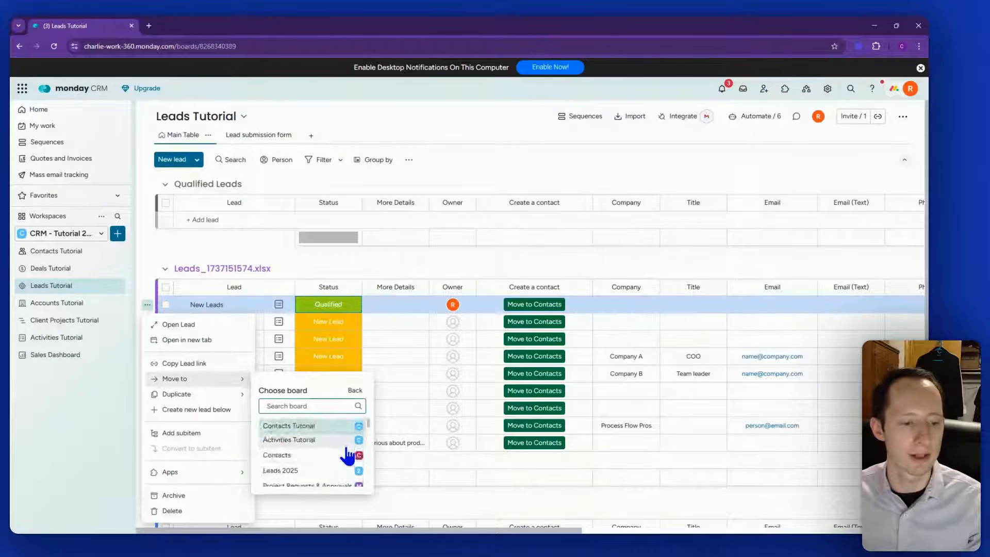
{"action": "scroll", "coordinate": [347, 456], "scroll_direction": "down", "scroll_amount": 3}
{"action": "scroll", "coordinate": [346, 457], "scroll_direction": "up", "scroll_amount": 3}
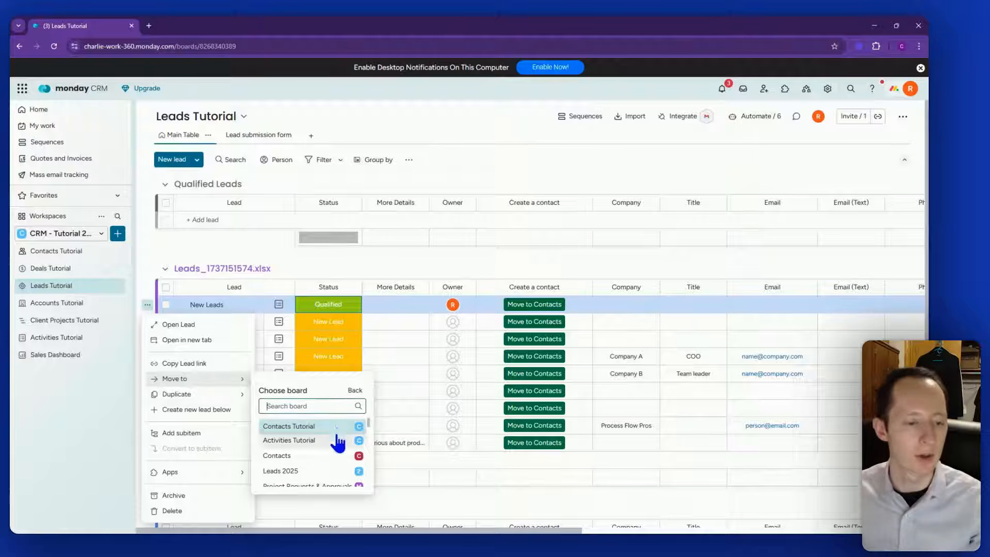
{"action": "left_click", "coordinate": [392, 253]}
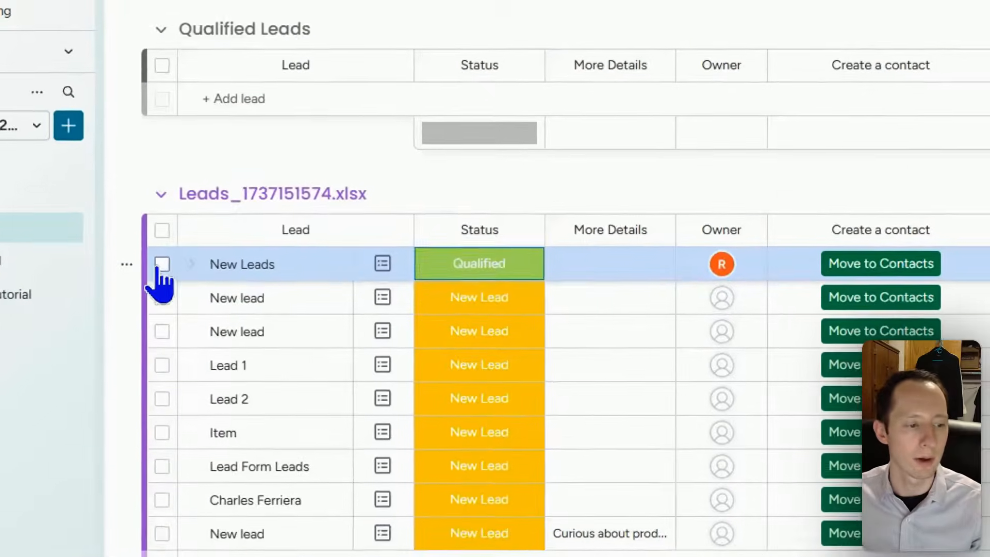
Select the lead called New Leads and choose the Active Contacts group of the Contacts Tutorial board as its move destination.
{"action": "left_click", "coordinate": [166, 304]}
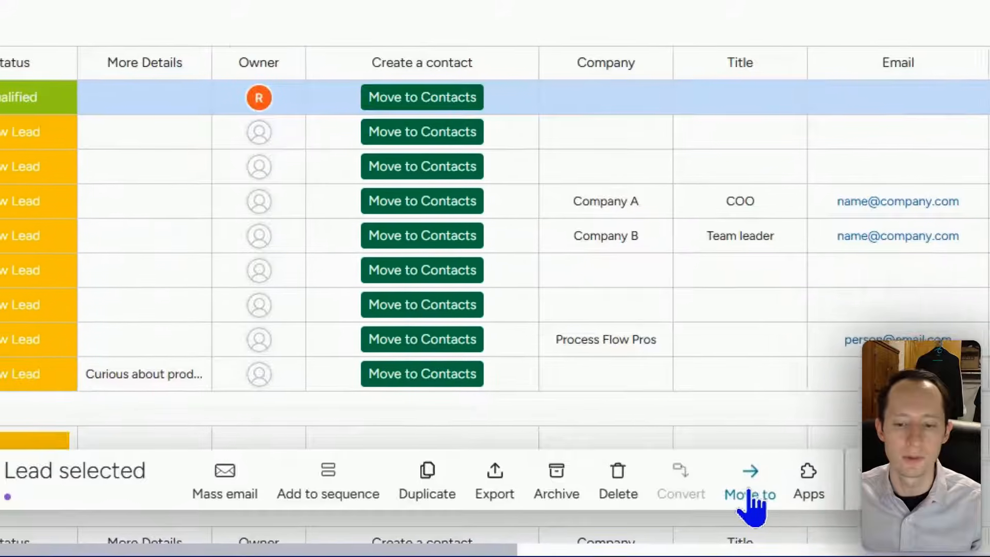
{"action": "left_click", "coordinate": [751, 487]}
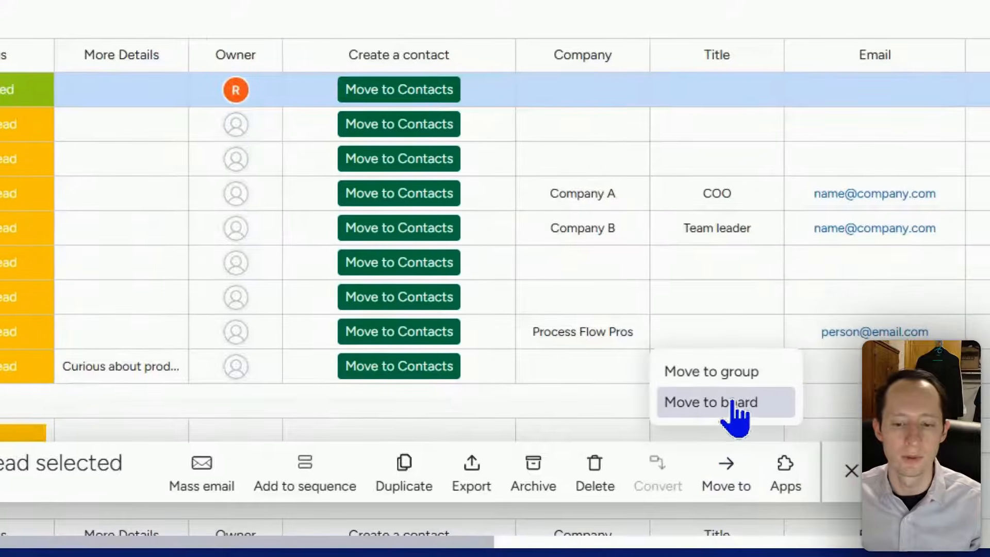
{"action": "left_click", "coordinate": [732, 407]}
{"action": "left_click", "coordinate": [742, 309]}
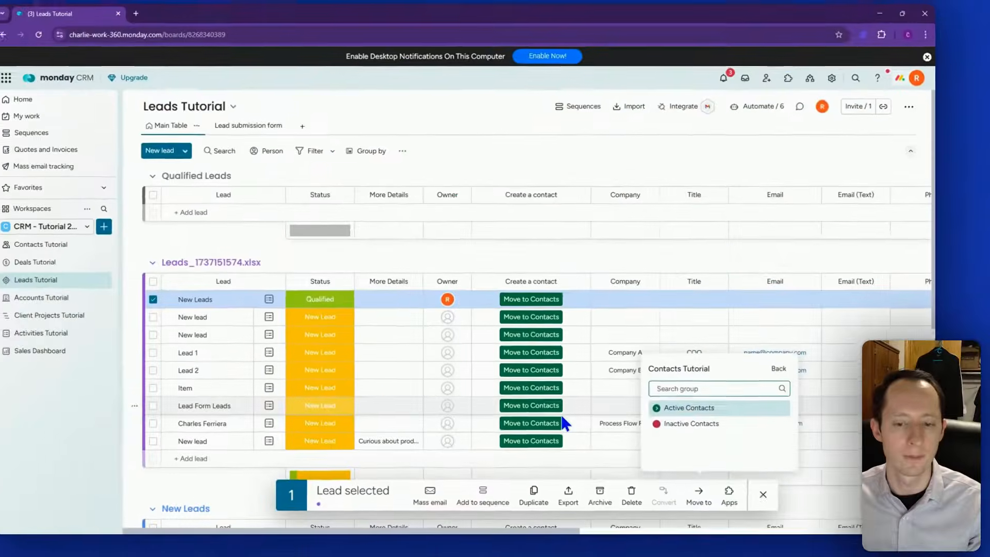
{"action": "left_click", "coordinate": [675, 407]}
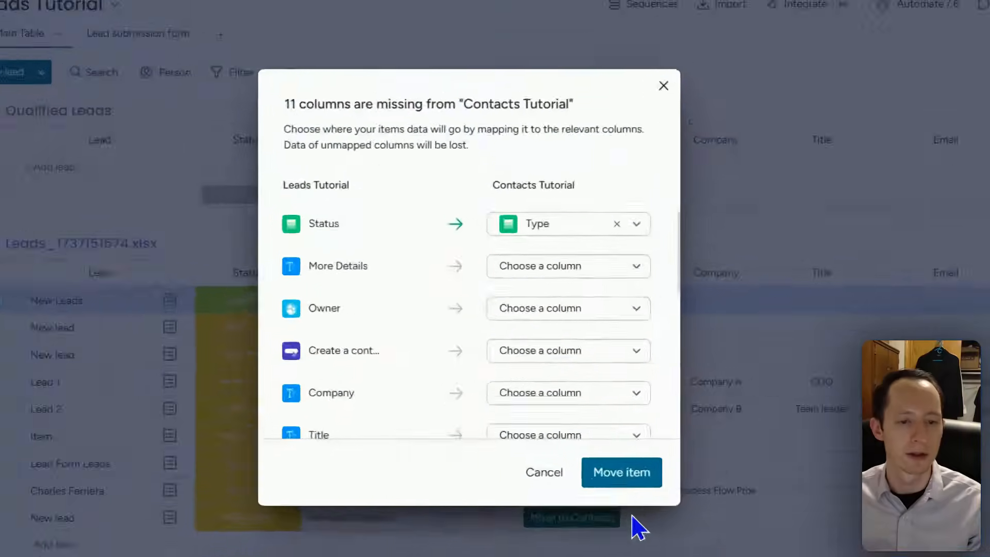
Map the More Details and Owner columns by adding them as new columns on Contacts Tutorial.
{"action": "scroll", "coordinate": [382, 326], "scroll_direction": "down", "scroll_amount": 3}
{"action": "scroll", "coordinate": [381, 326], "scroll_direction": "up", "scroll_amount": 3}
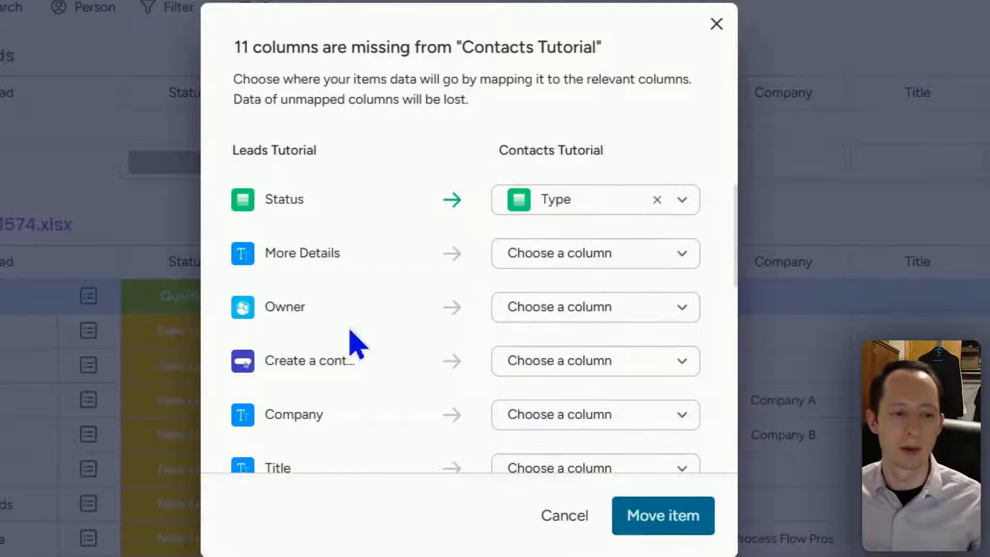
{"action": "left_click", "coordinate": [600, 263]}
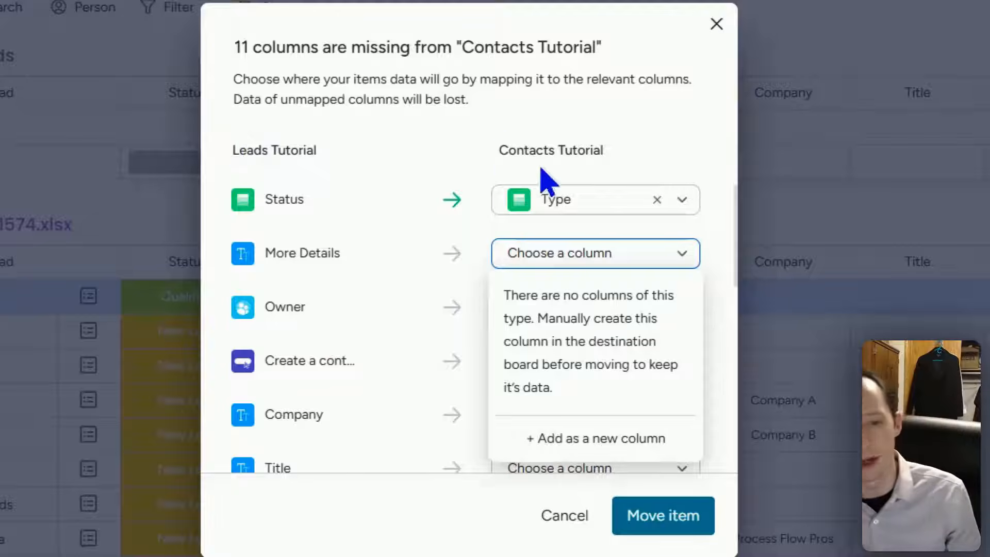
{"action": "left_click", "coordinate": [571, 439]}
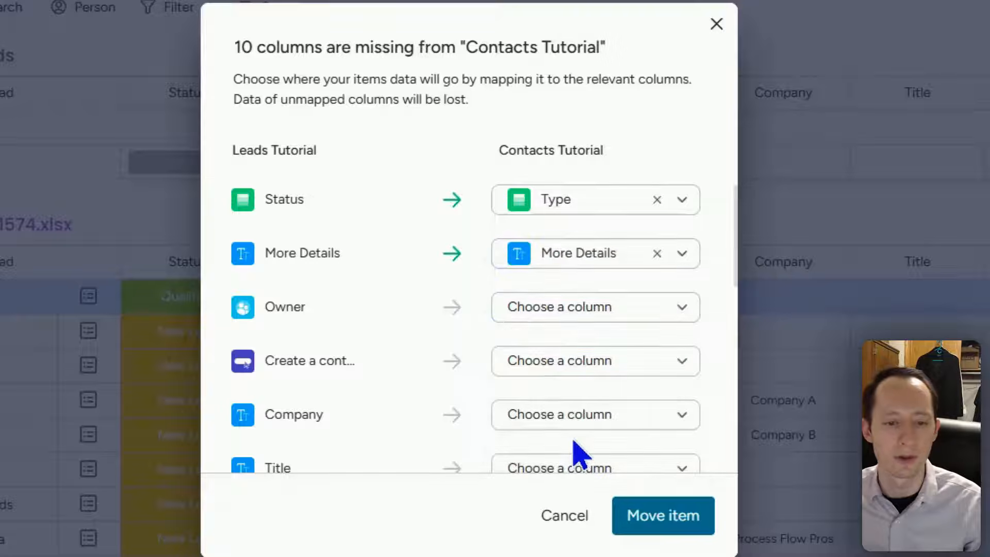
{"action": "left_click", "coordinate": [597, 320]}
{"action": "left_click", "coordinate": [618, 492]}
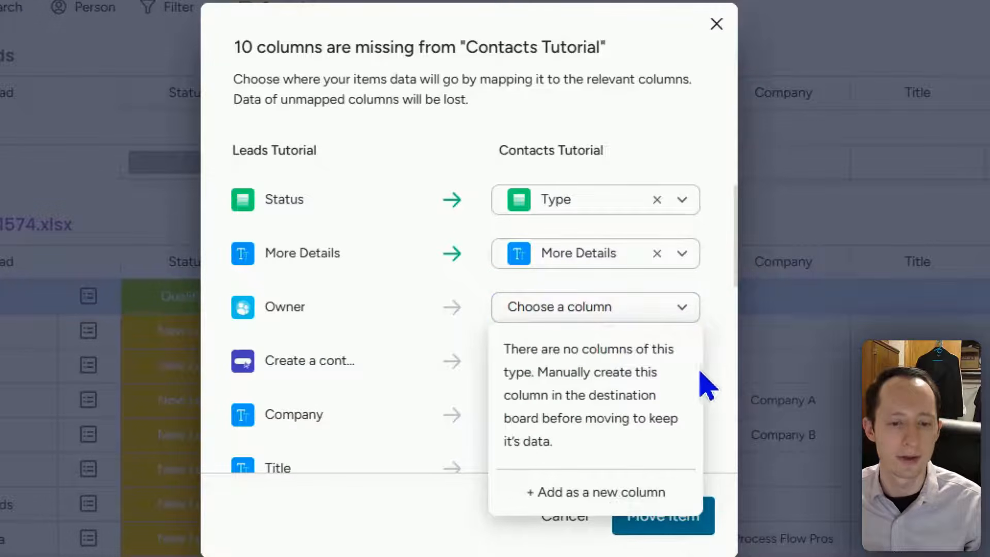
Map the Company and Title columns by adding them as new columns on Contacts Tutorial.
{"action": "scroll", "coordinate": [670, 335], "scroll_direction": "down", "scroll_amount": 3}
{"action": "scroll", "coordinate": [656, 318], "scroll_direction": "up", "scroll_amount": 2}
{"action": "left_click", "coordinate": [581, 264]}
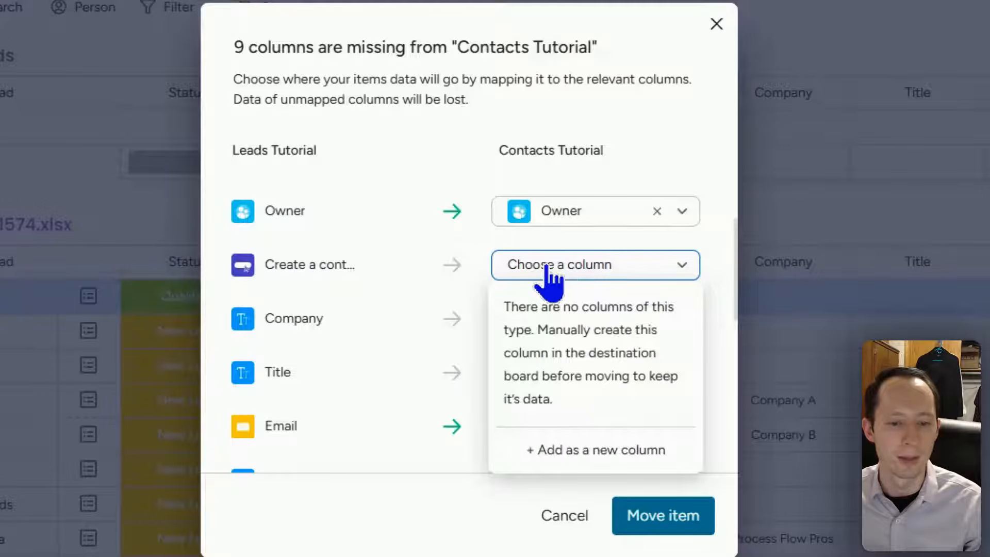
{"action": "scroll", "coordinate": [670, 309], "scroll_direction": "down", "scroll_amount": 2}
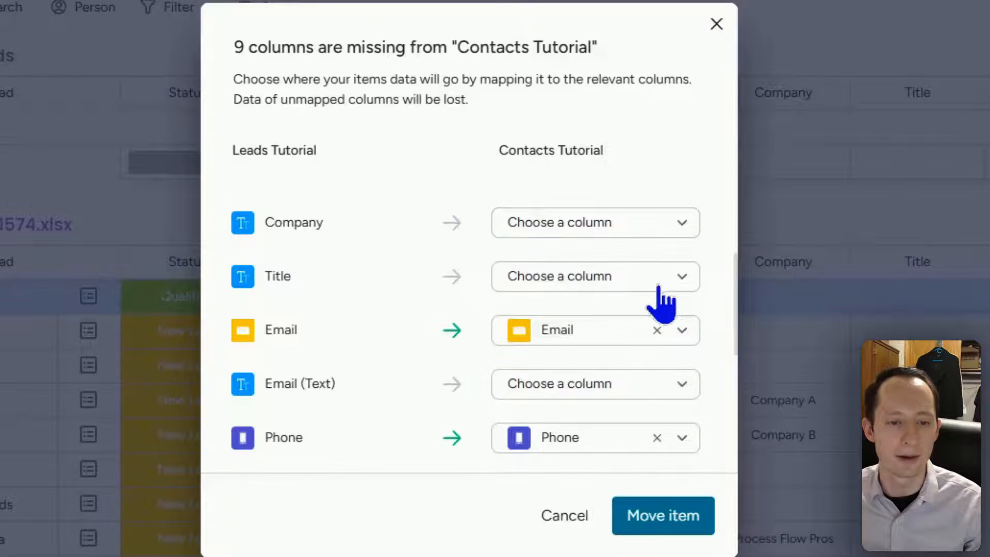
{"action": "left_click", "coordinate": [599, 233]}
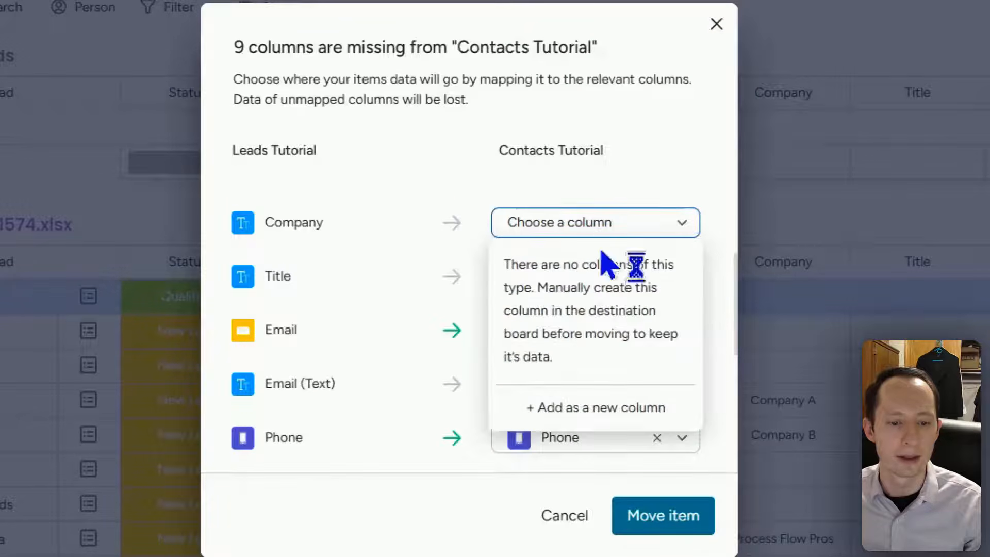
{"action": "left_click", "coordinate": [603, 404]}
{"action": "left_click", "coordinate": [586, 278]}
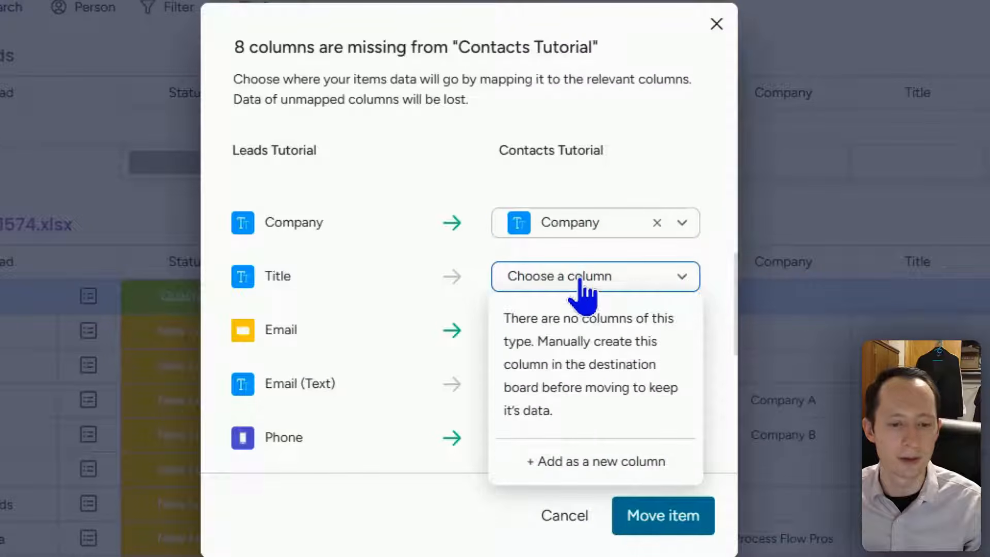
{"action": "left_click", "coordinate": [606, 470]}
Map the Email (Text), Location, Zipcode and Address columns by adding them as new columns on Contacts Tutorial.
{"action": "scroll", "coordinate": [652, 345], "scroll_direction": "down", "scroll_amount": 2}
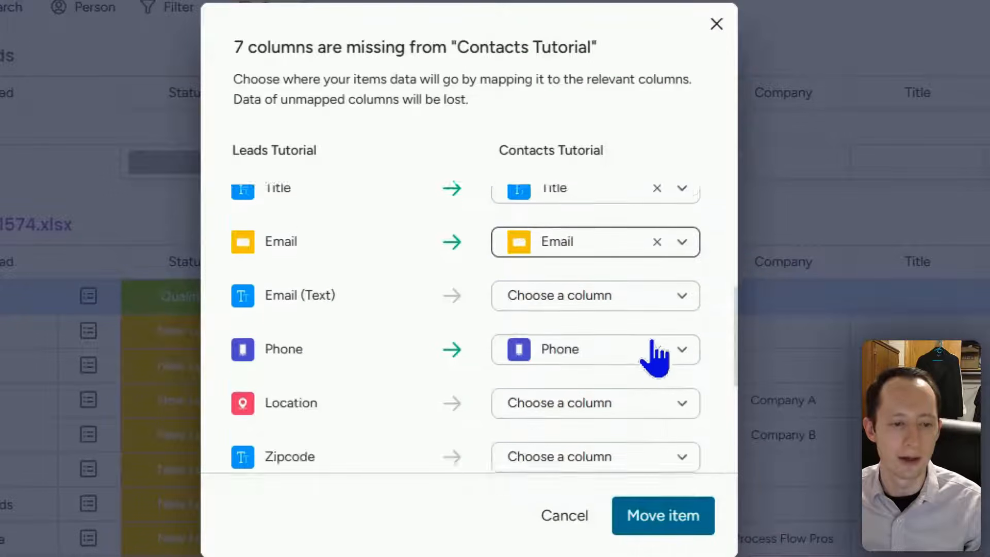
{"action": "left_click", "coordinate": [608, 289]}
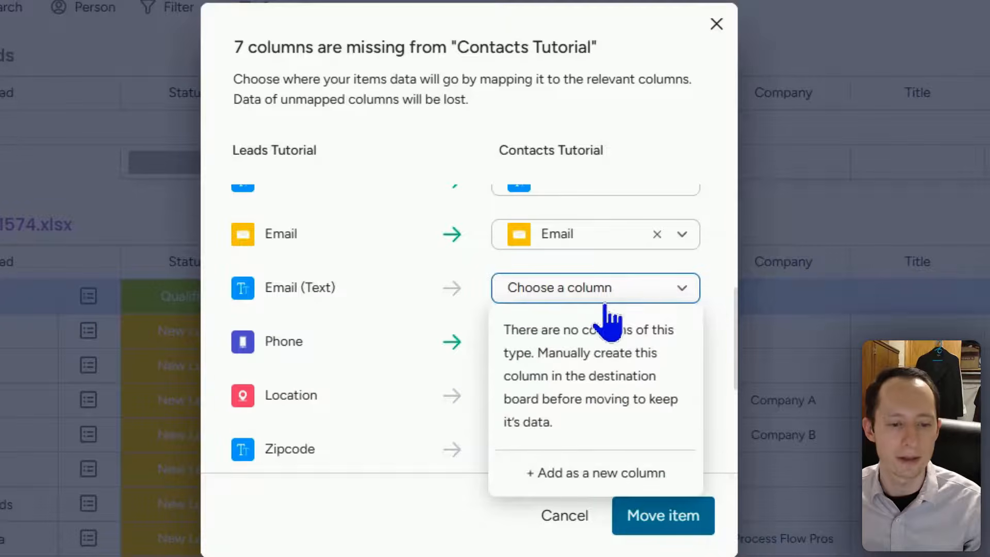
{"action": "left_click", "coordinate": [576, 480]}
{"action": "scroll", "coordinate": [690, 398], "scroll_direction": "down", "scroll_amount": 3}
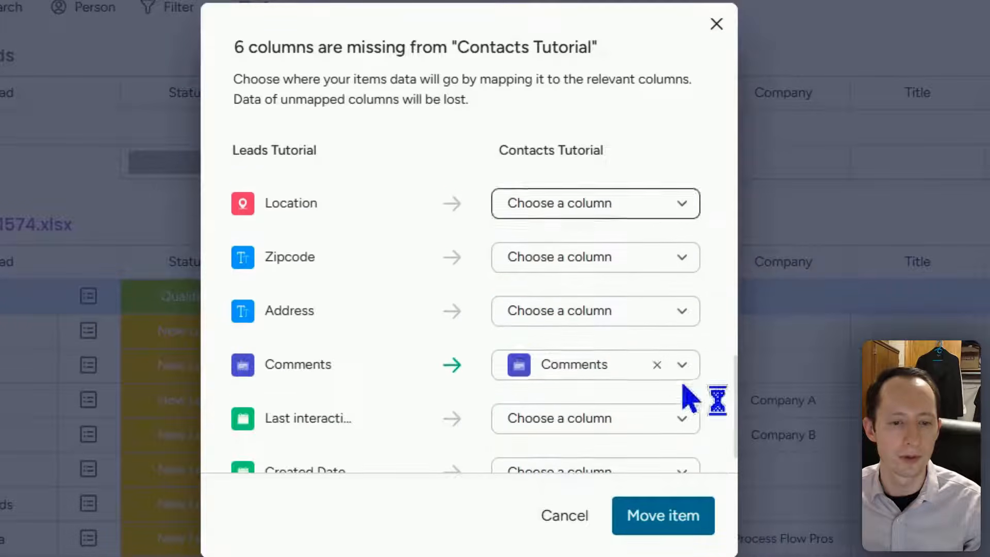
{"action": "left_click", "coordinate": [563, 206]}
{"action": "left_click", "coordinate": [572, 392]}
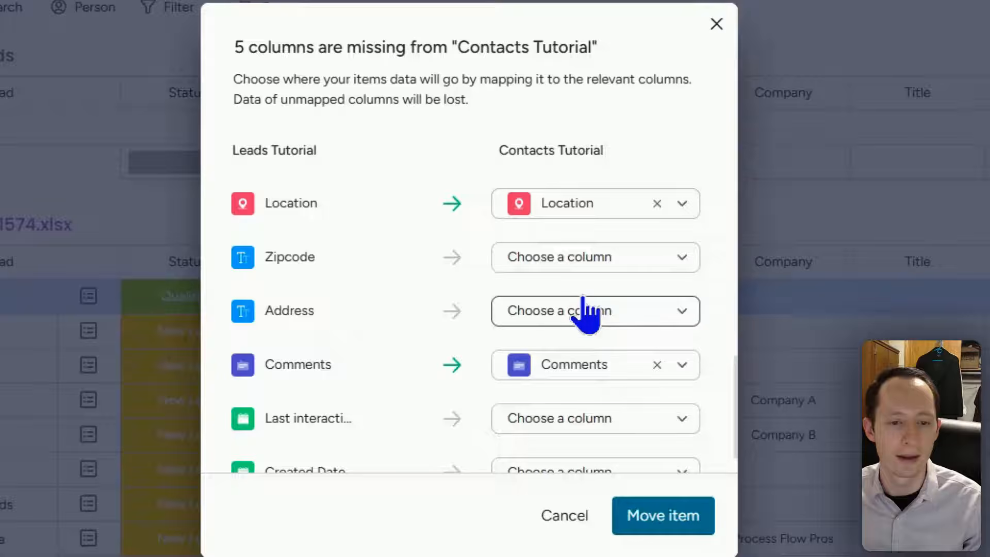
{"action": "left_click", "coordinate": [582, 254]}
{"action": "left_click", "coordinate": [579, 441]}
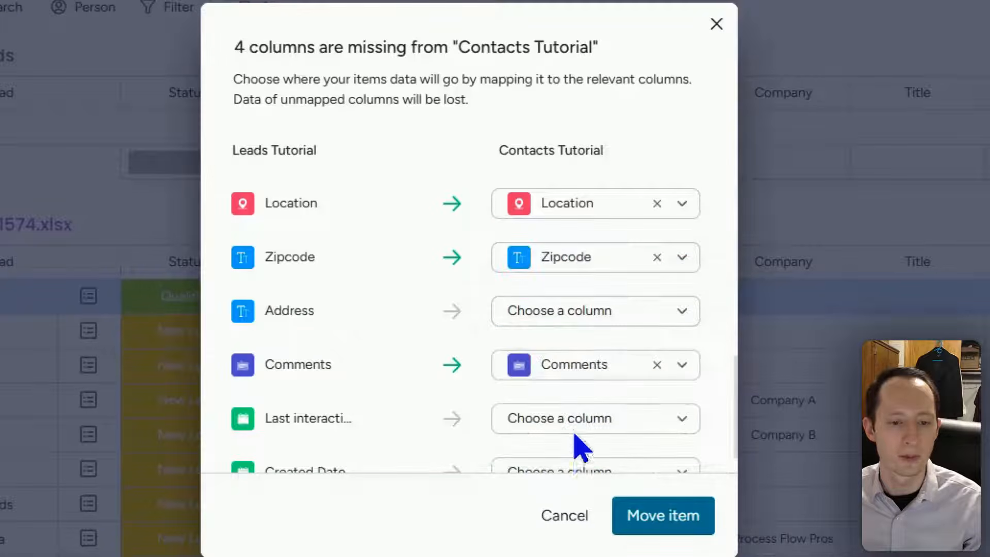
{"action": "left_click", "coordinate": [574, 315]}
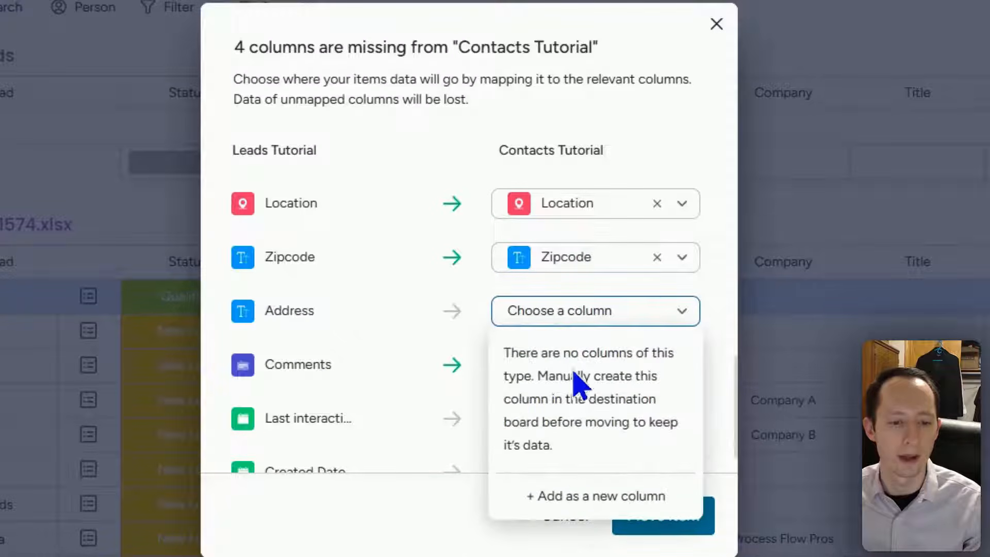
{"action": "left_click", "coordinate": [681, 502]}
Map the Last interaction and Created Date columns by adding them as new columns on Contacts Tutorial.
{"action": "scroll", "coordinate": [718, 397], "scroll_direction": "down", "scroll_amount": 1}
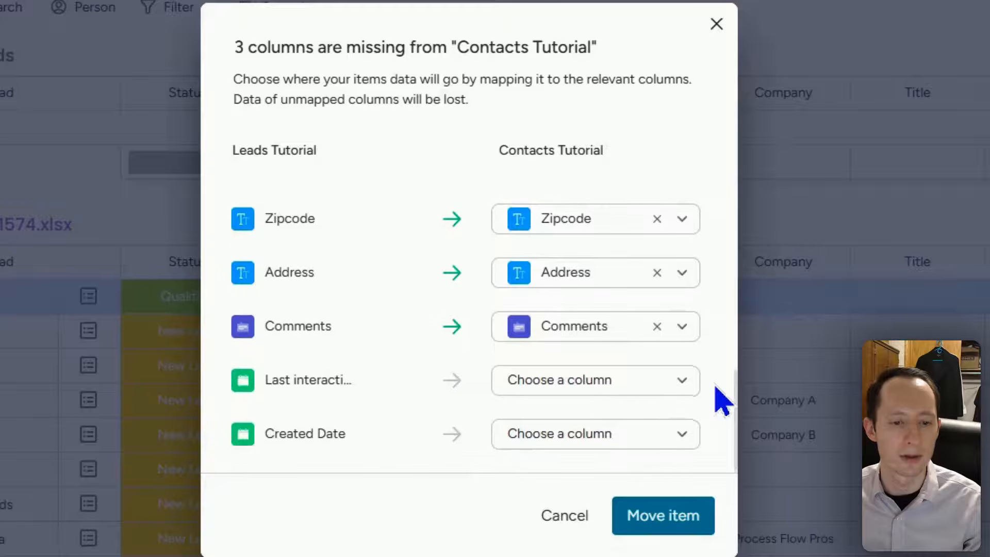
{"action": "left_click", "coordinate": [592, 392]}
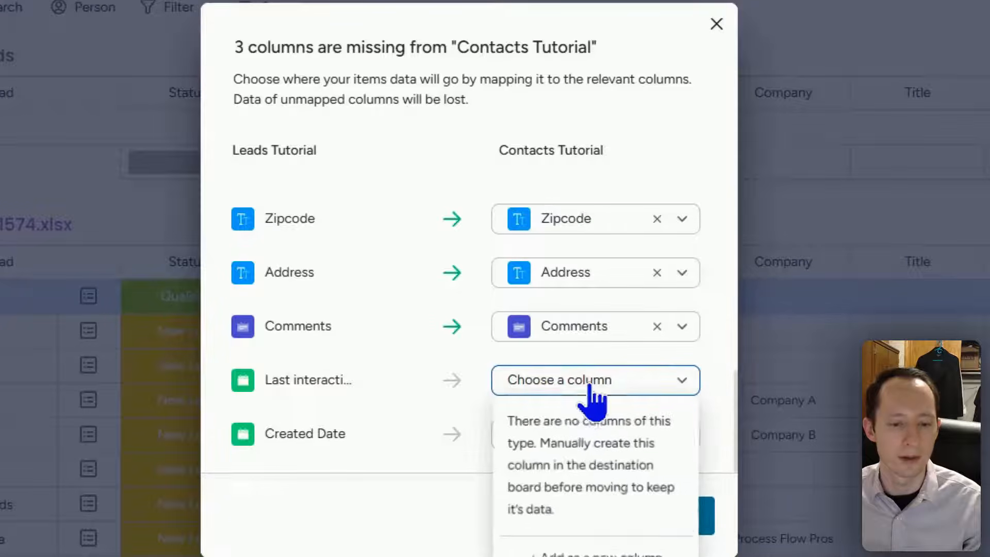
{"action": "left_click", "coordinate": [566, 534]}
{"action": "left_click", "coordinate": [548, 438]}
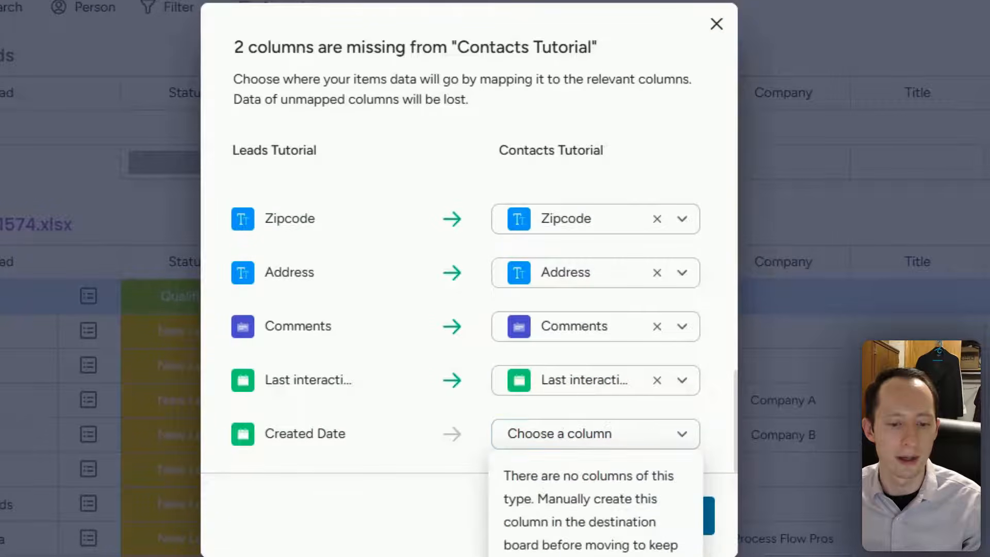
{"action": "left_click", "coordinate": [565, 556]}
Move the lead anyway without mapping the Create a contact column, and open the Contacts Tutorial board.
{"action": "left_click", "coordinate": [660, 518]}
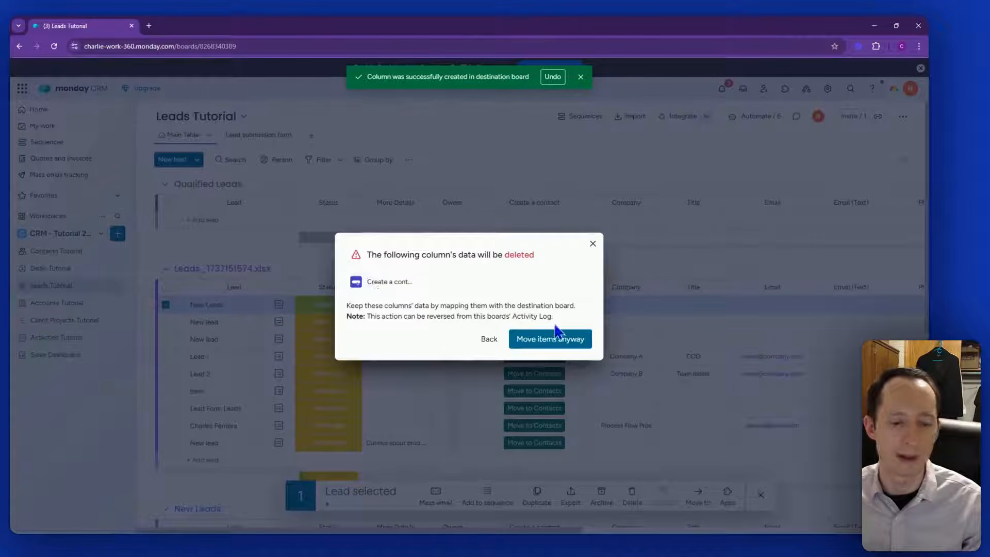
{"action": "left_click", "coordinate": [556, 339]}
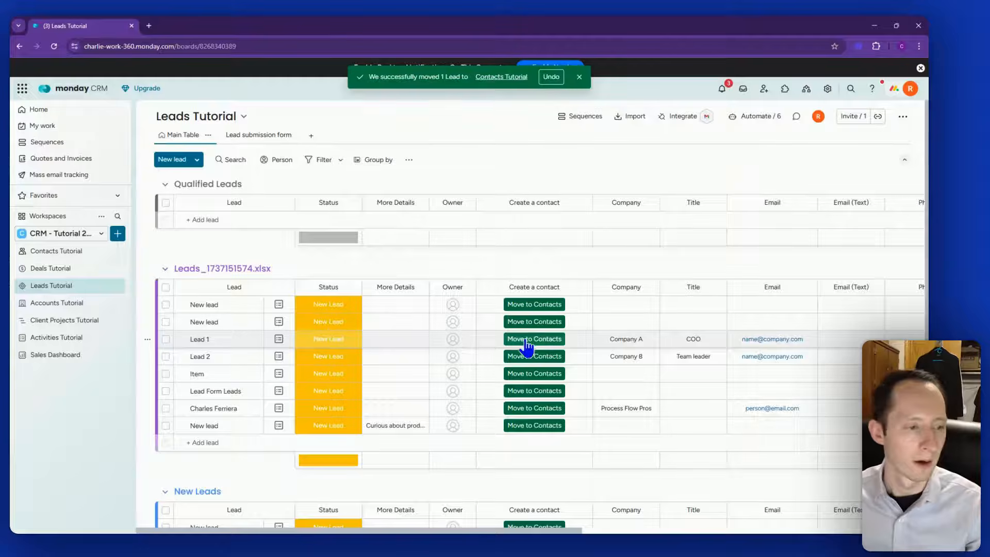
{"action": "left_click", "coordinate": [65, 269]}
{"action": "left_click", "coordinate": [65, 252]}
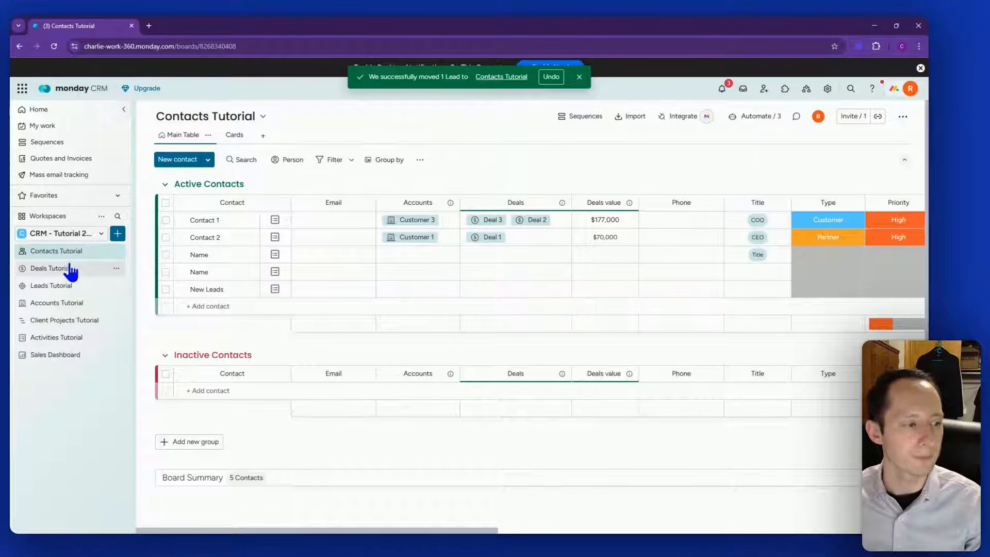
Return to the Leads Tutorial board and set the first New lead in the imported leads group to Qualified.
{"action": "left_click", "coordinate": [67, 289]}
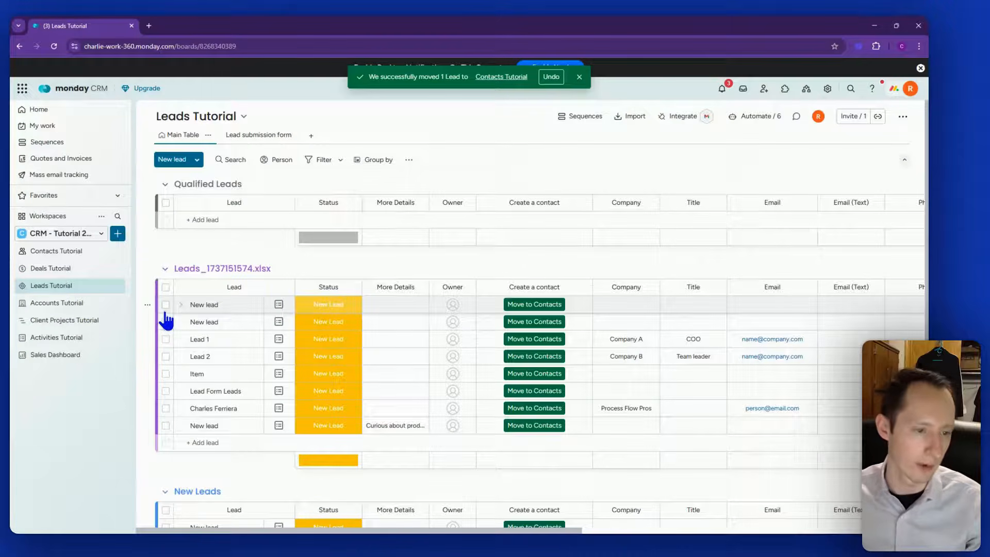
{"action": "left_click", "coordinate": [340, 310]}
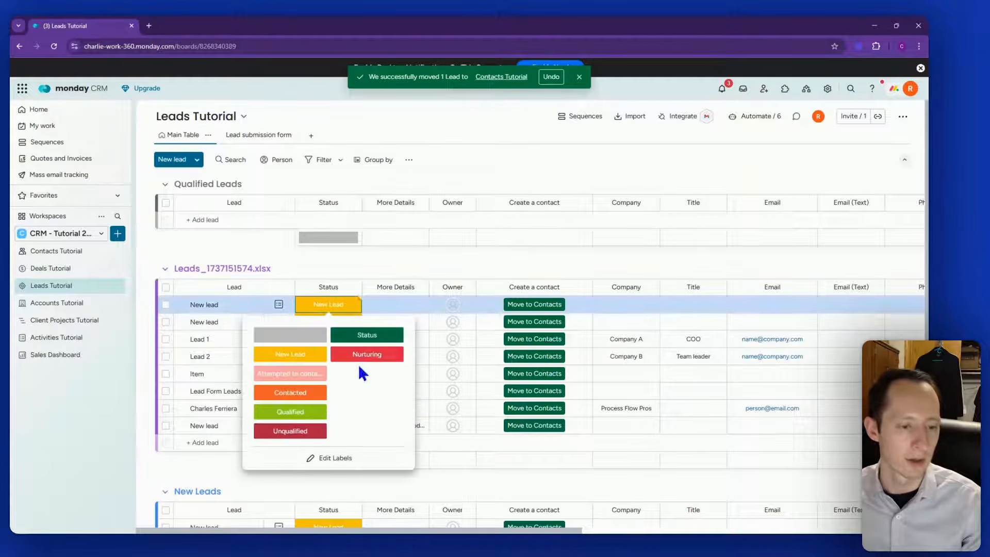
{"action": "left_click", "coordinate": [311, 412]}
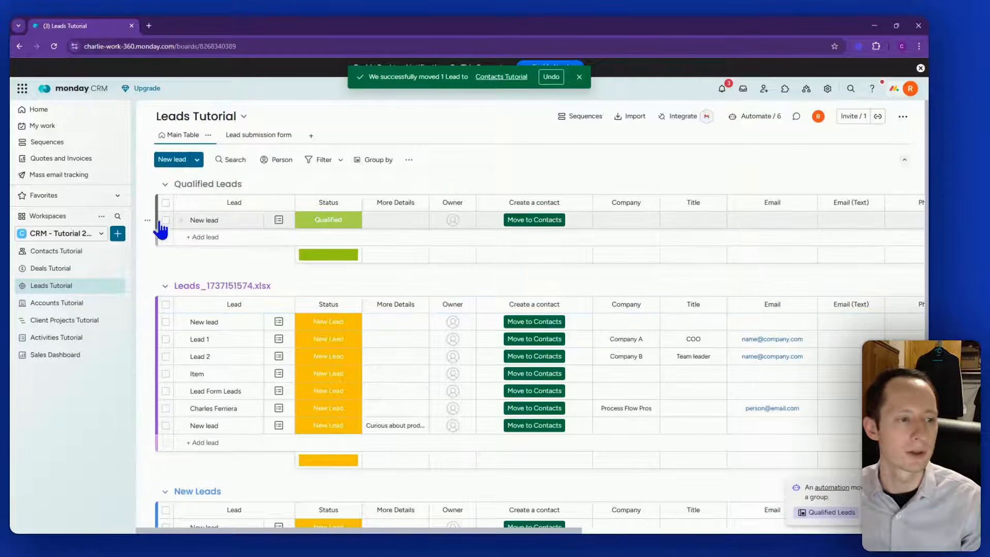
Examine the column mapping for moving the qualified lead to the Active Deals group of Deals Tutorial, and cancel the move.
{"action": "left_click", "coordinate": [148, 220]}
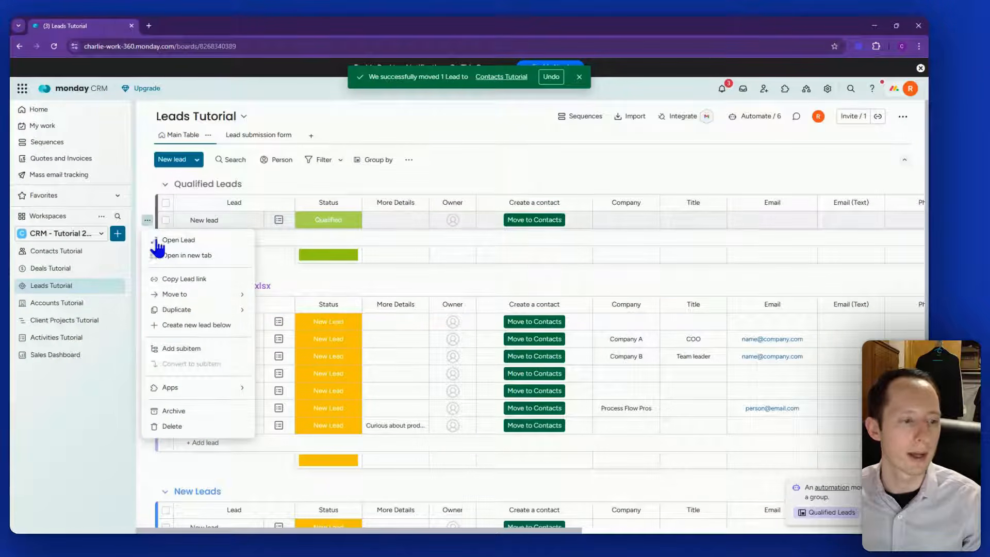
{"action": "mouse_move", "coordinate": [196, 293]}
{"action": "left_click", "coordinate": [310, 330]}
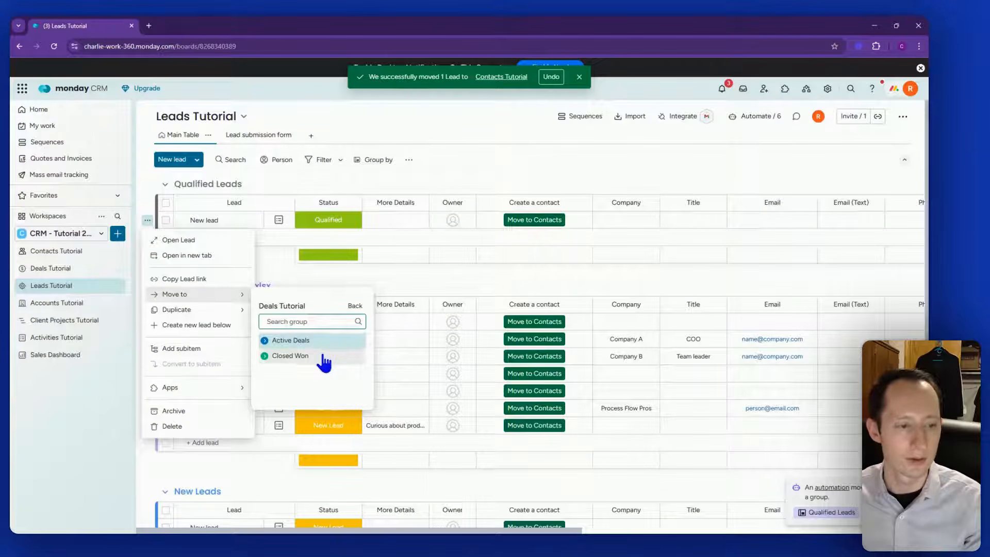
{"action": "left_click", "coordinate": [319, 342]}
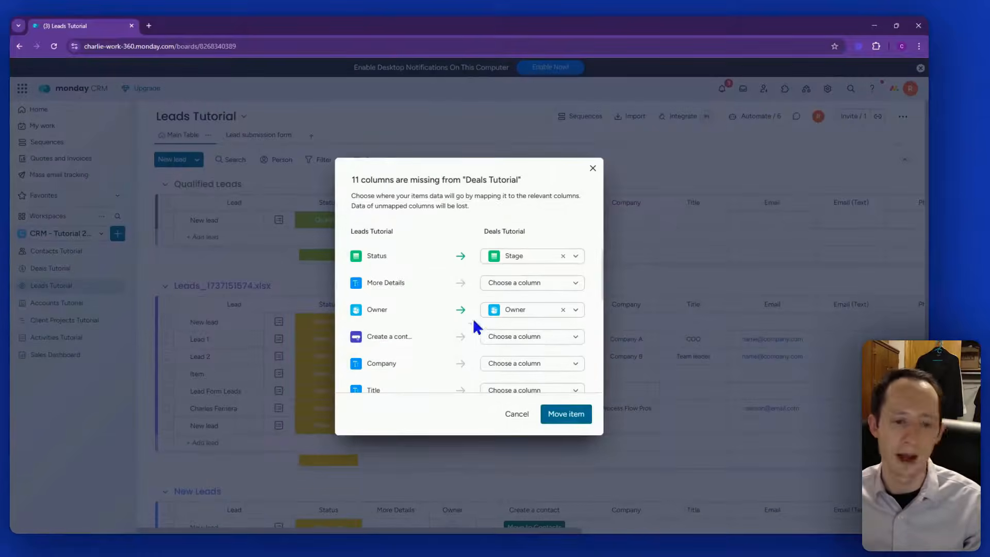
{"action": "scroll", "coordinate": [407, 296], "scroll_direction": "down", "scroll_amount": 2}
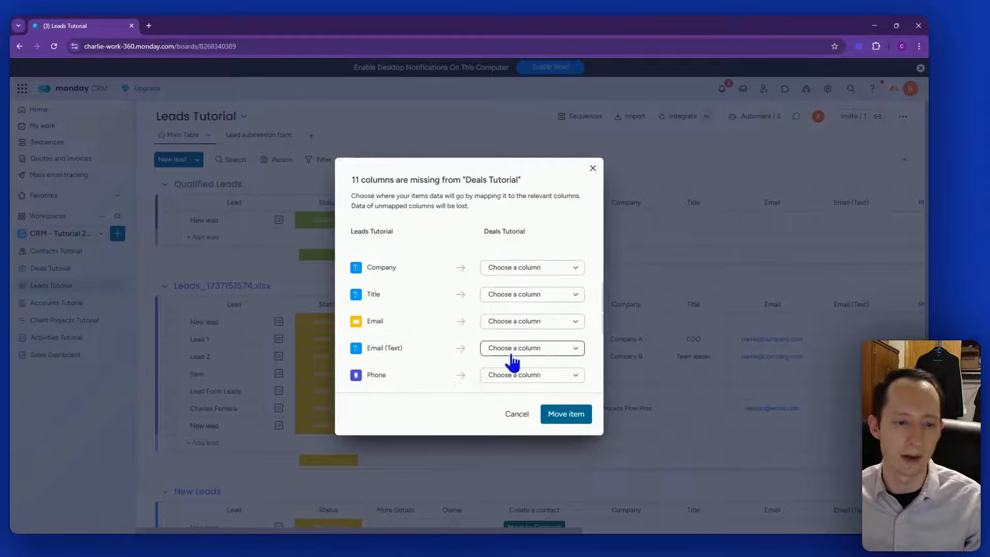
{"action": "scroll", "coordinate": [512, 360], "scroll_direction": "up", "scroll_amount": 2}
{"action": "scroll", "coordinate": [512, 356], "scroll_direction": "down", "scroll_amount": 4}
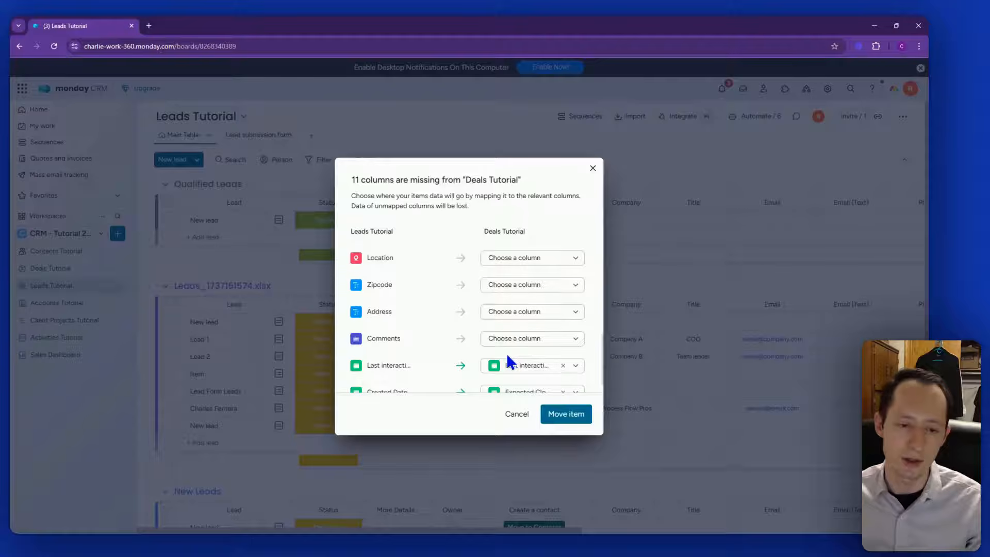
{"action": "scroll", "coordinate": [508, 355], "scroll_direction": "down", "scroll_amount": 1}
{"action": "scroll", "coordinate": [511, 363], "scroll_direction": "up", "scroll_amount": 2}
{"action": "scroll", "coordinate": [514, 367], "scroll_direction": "up", "scroll_amount": 4}
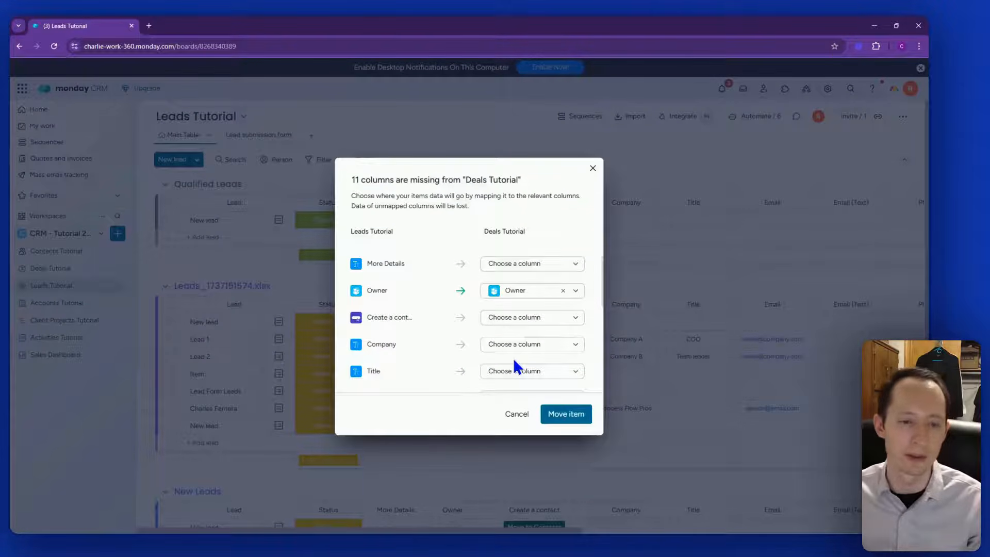
{"action": "scroll", "coordinate": [513, 364], "scroll_direction": "down", "scroll_amount": 1}
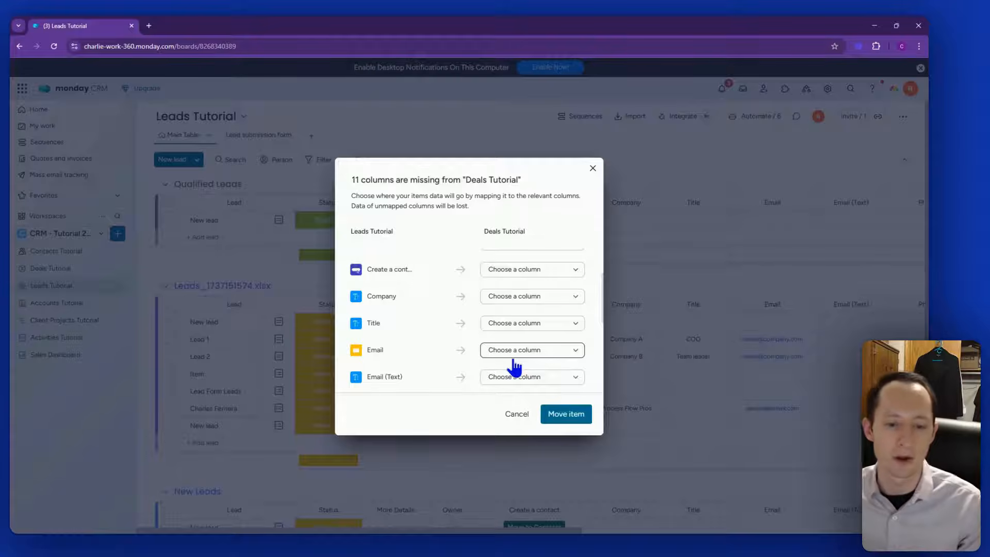
{"action": "left_click", "coordinate": [519, 413]}
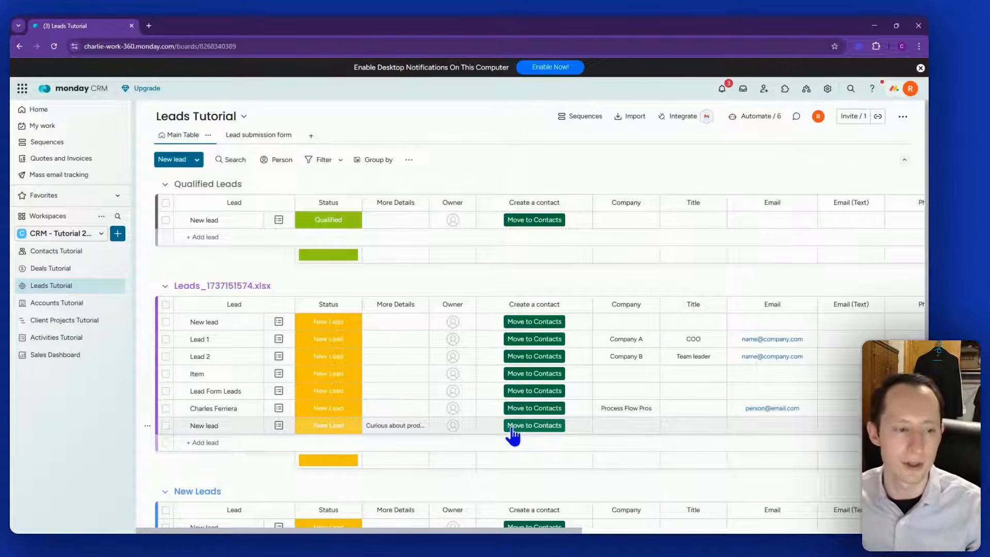
Start a new automation on the Leads Tutorial board that triggers when Status changes to Qualified.
{"action": "left_click", "coordinate": [762, 121]}
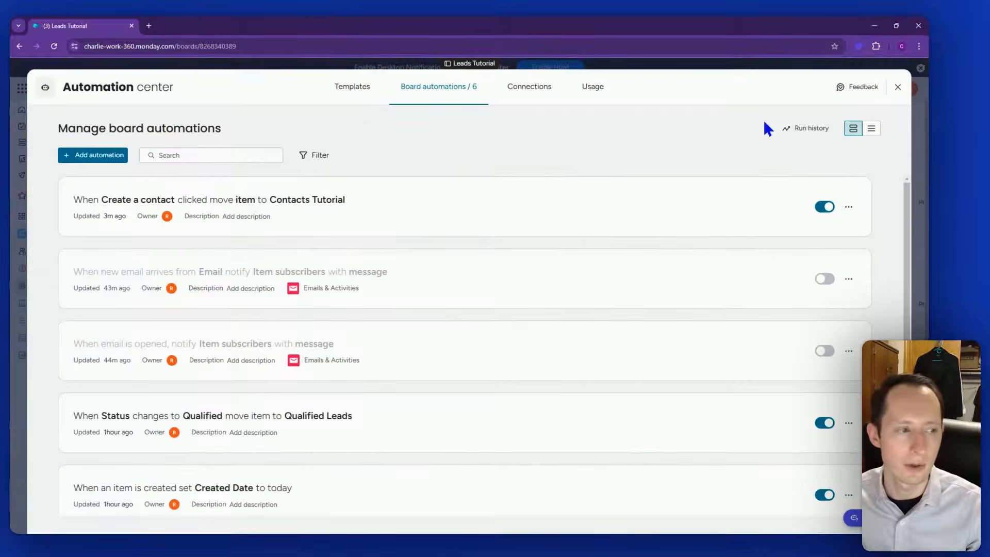
{"action": "left_click", "coordinate": [122, 156]}
{"action": "left_click", "coordinate": [296, 132]}
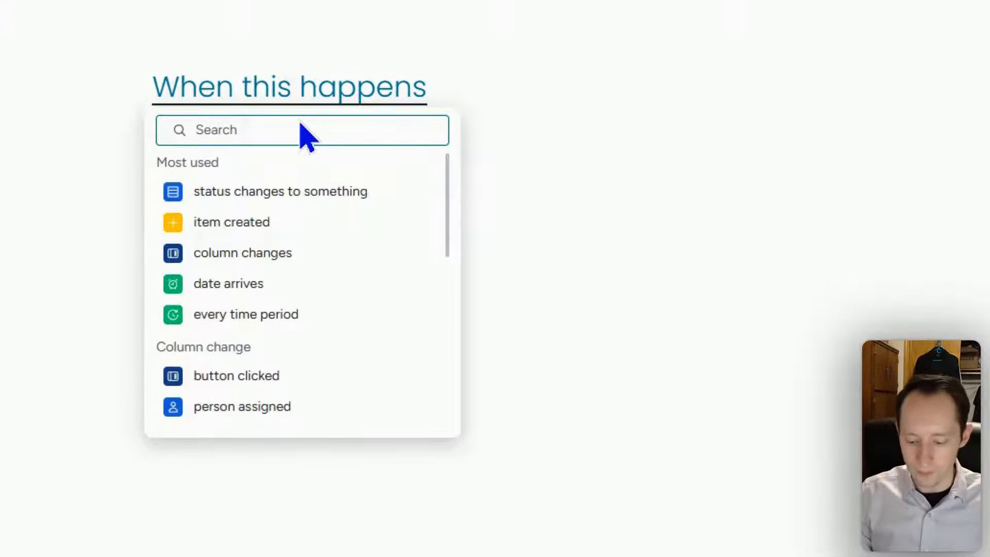
{"action": "left_click", "coordinate": [325, 193]}
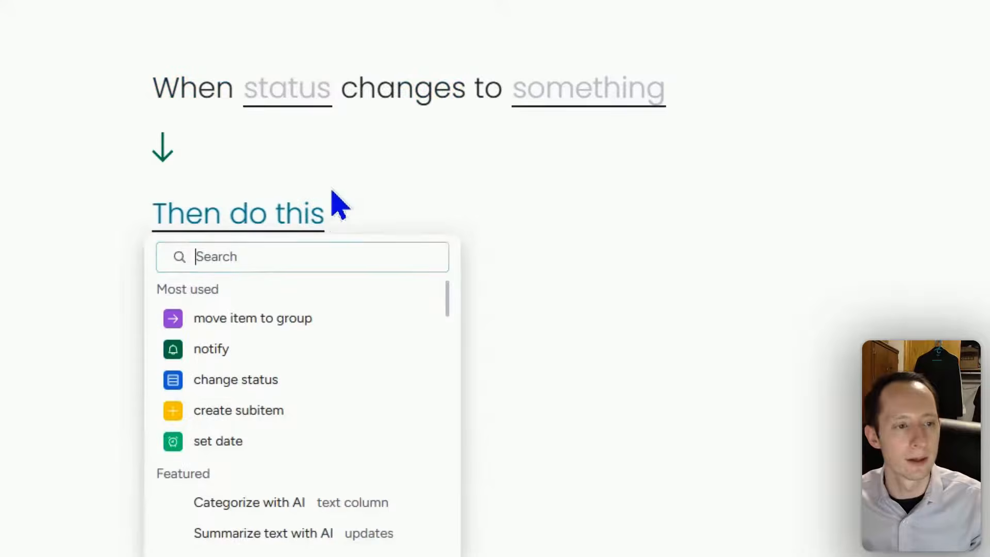
{"action": "left_click", "coordinate": [313, 93]}
{"action": "left_click", "coordinate": [320, 164]}
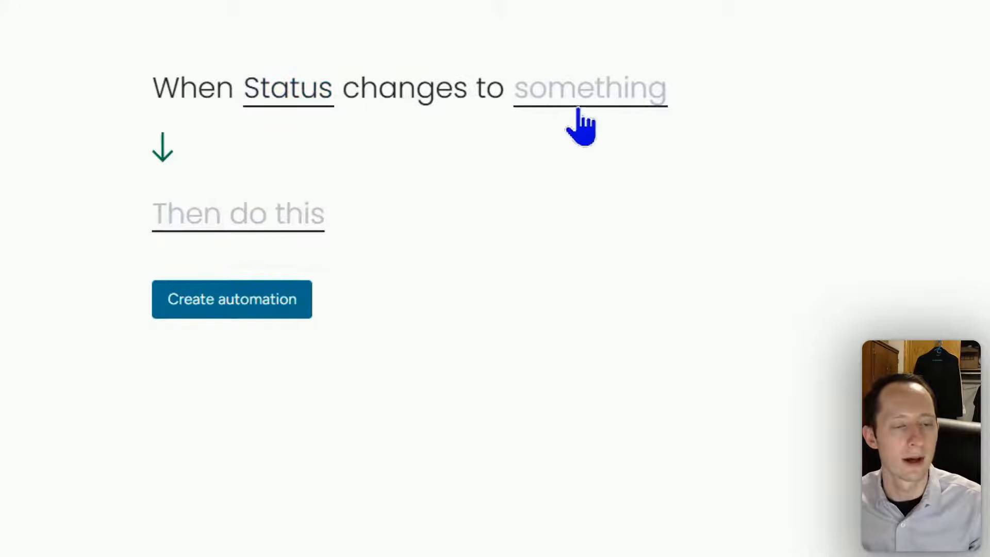
{"action": "left_click", "coordinate": [589, 99]}
{"action": "scroll", "coordinate": [670, 206], "scroll_direction": "down", "scroll_amount": 3}
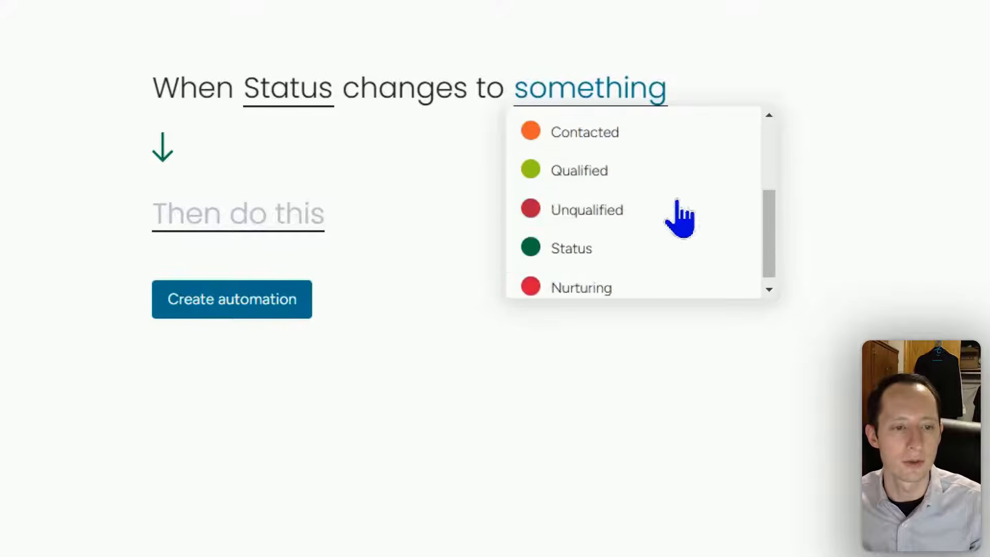
{"action": "left_click", "coordinate": [666, 171]}
Set the automation's action to create an item in a board and connect boards.
{"action": "left_click", "coordinate": [282, 227]}
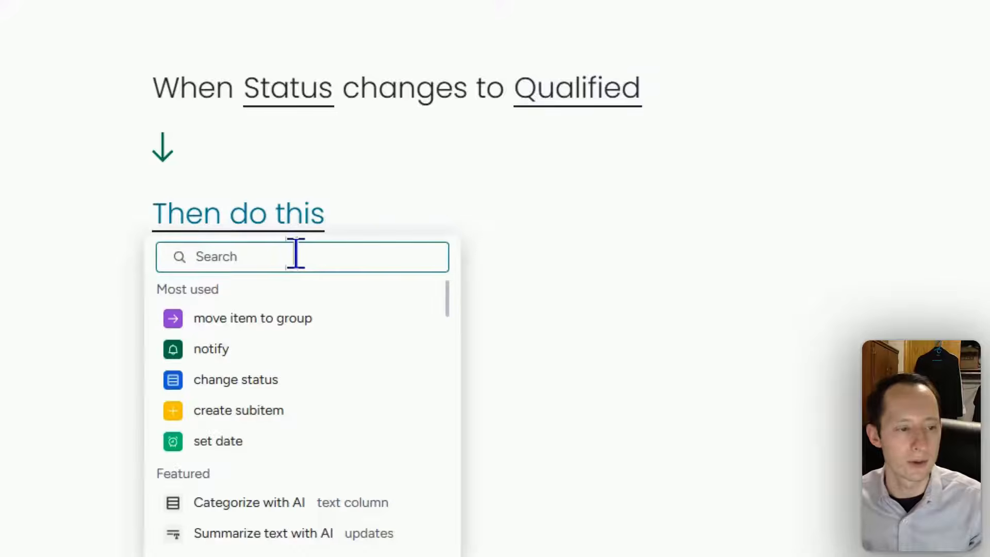
{"action": "type", "text": "create"}
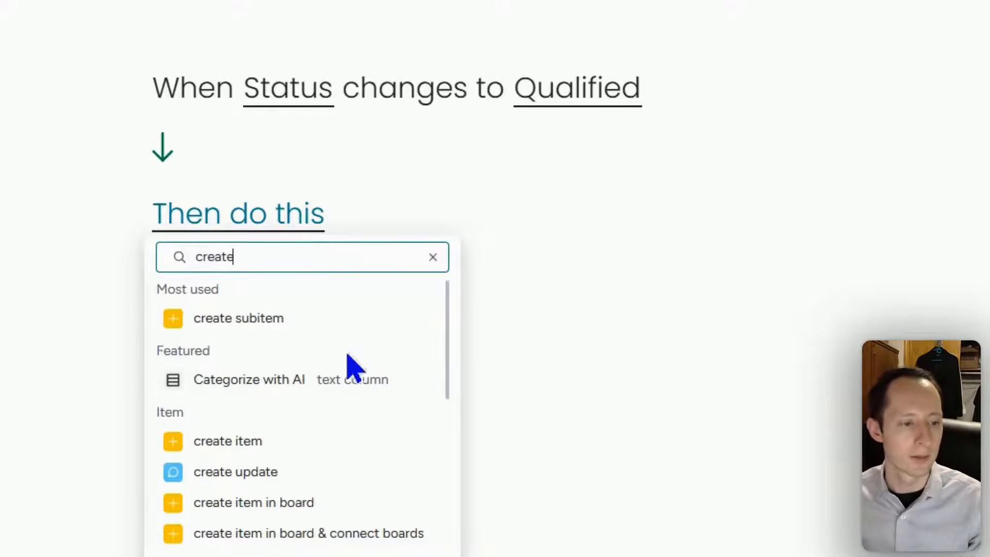
{"action": "scroll", "coordinate": [347, 438], "scroll_direction": "down", "scroll_amount": 2}
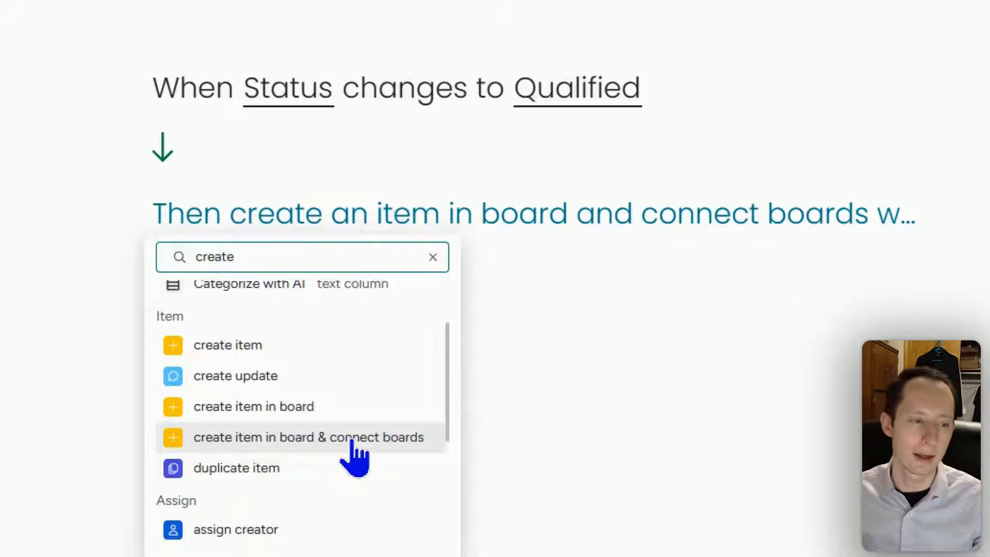
{"action": "left_click", "coordinate": [353, 438]}
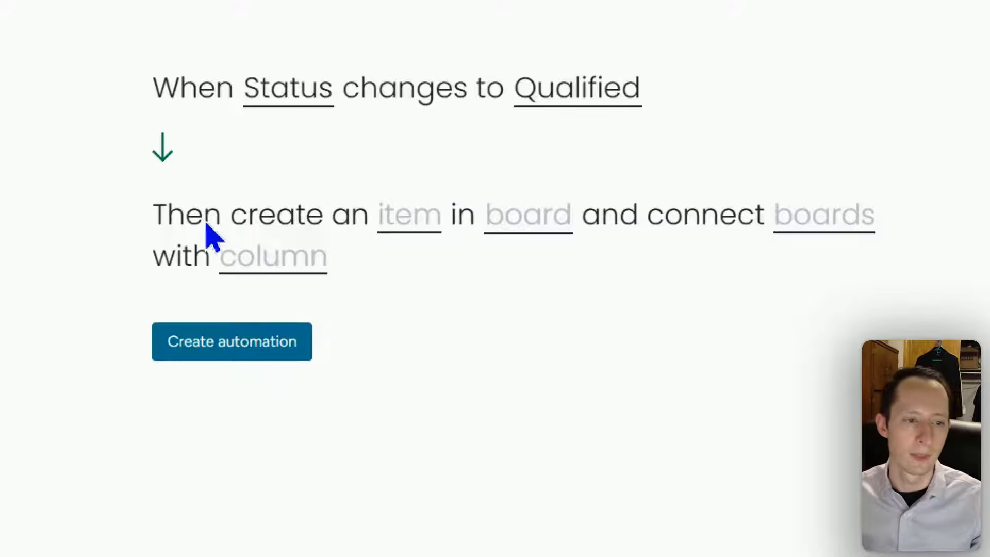
Try Leads Tutorial as the board for the new item and accept its column mapping.
{"action": "left_click", "coordinate": [561, 237]}
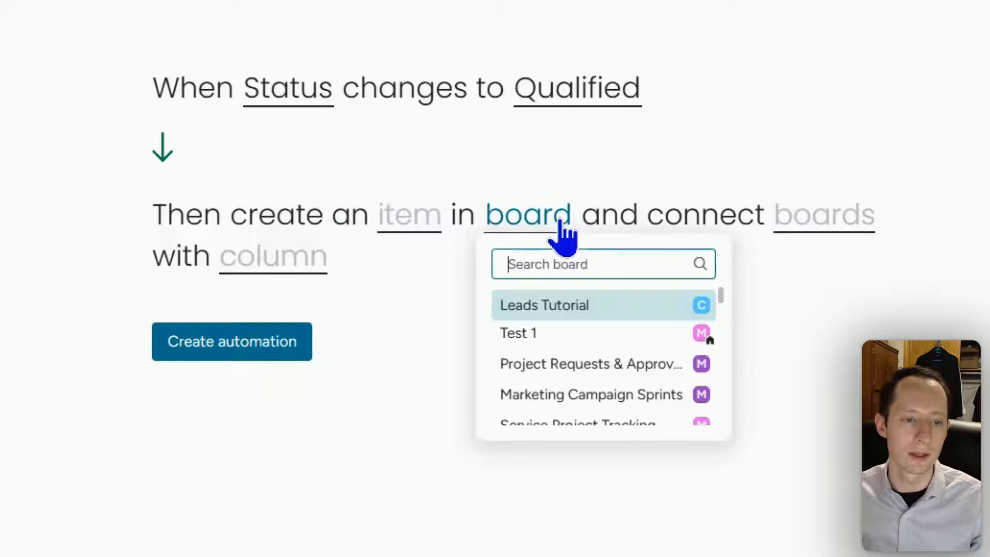
{"action": "type", "text": "leads"}
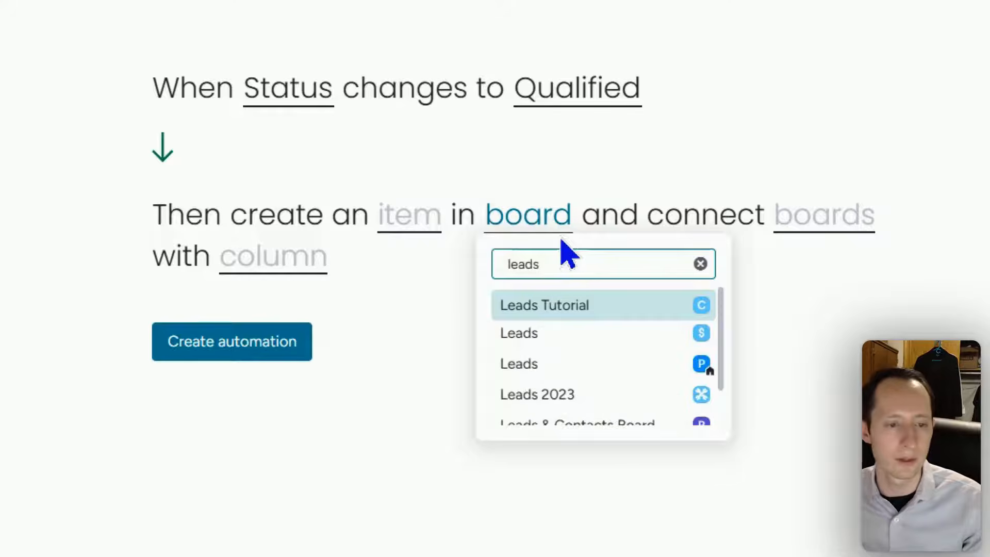
{"action": "left_click", "coordinate": [573, 309]}
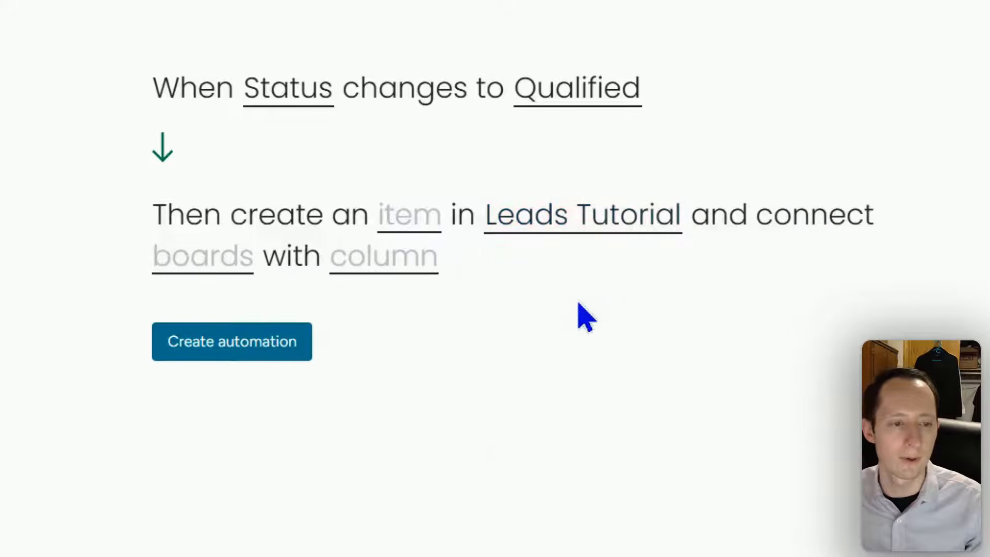
{"action": "left_click", "coordinate": [418, 235]}
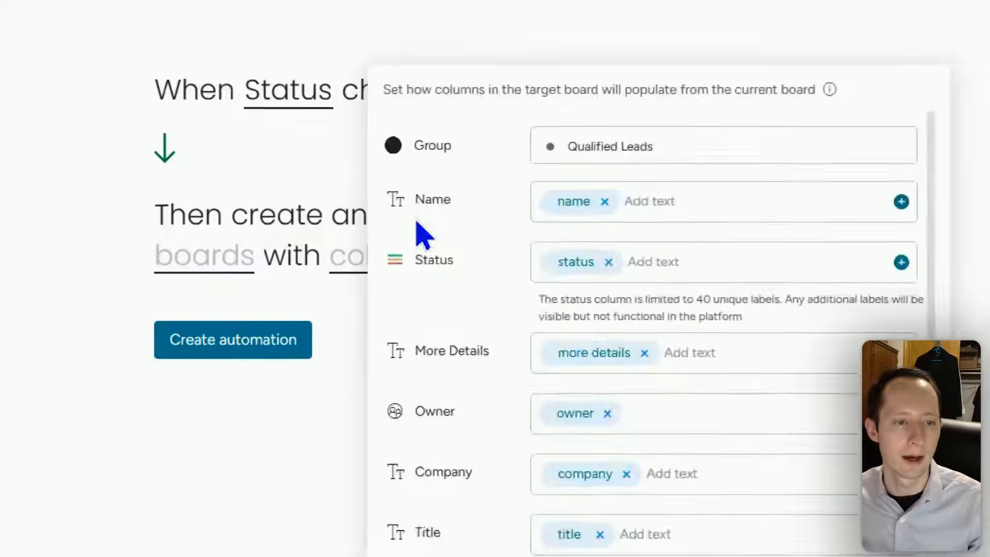
{"action": "scroll", "coordinate": [493, 311], "scroll_direction": "down", "scroll_amount": 5}
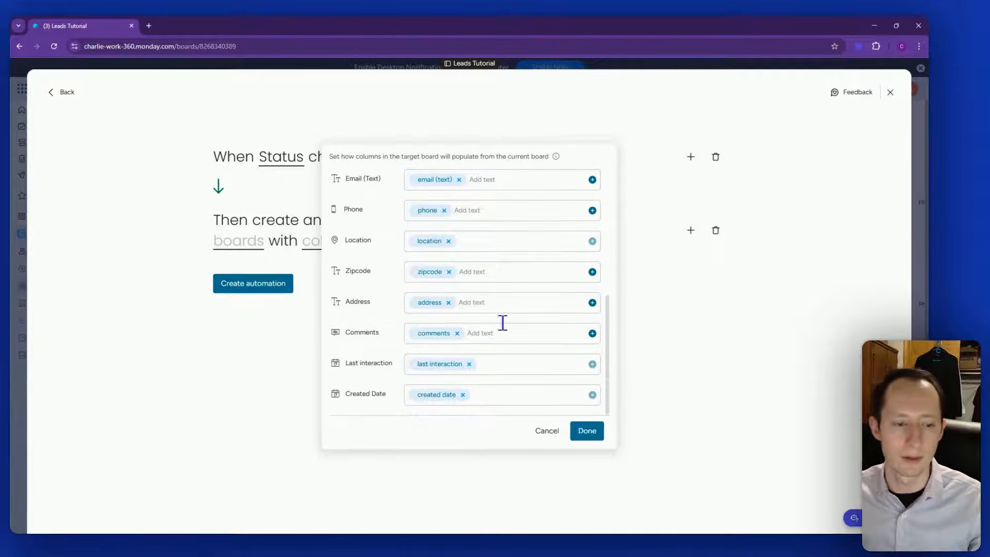
{"action": "scroll", "coordinate": [512, 344], "scroll_direction": "up", "scroll_amount": 5}
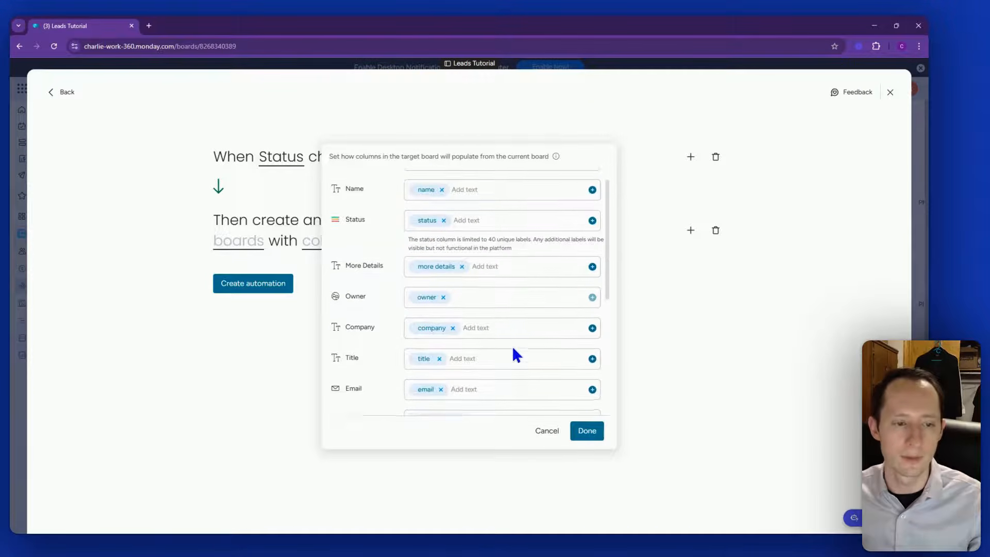
{"action": "left_click", "coordinate": [587, 432]}
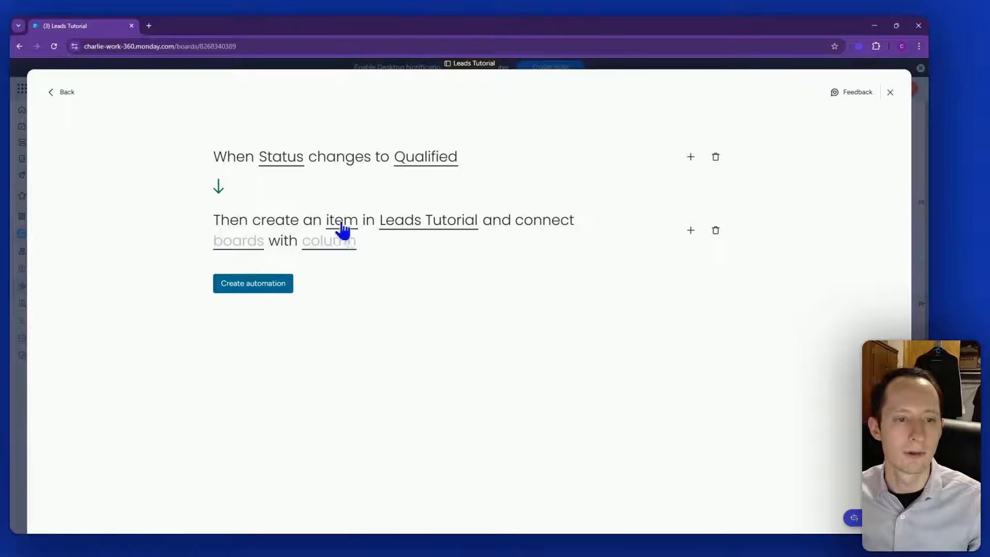
Check which groups are available for the new item in Leads Tutorial, and close the column mapping.
{"action": "left_click", "coordinate": [342, 227]}
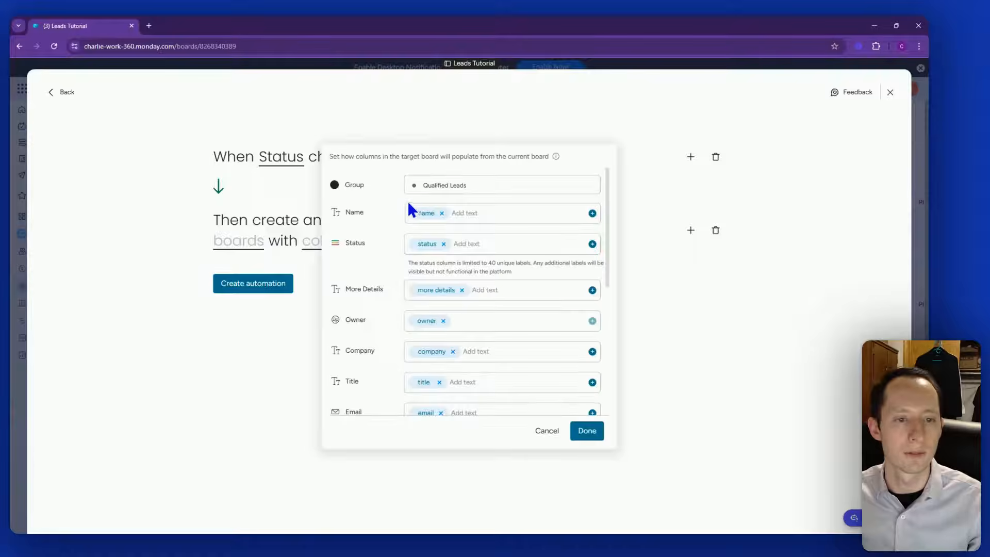
{"action": "left_click", "coordinate": [457, 189]}
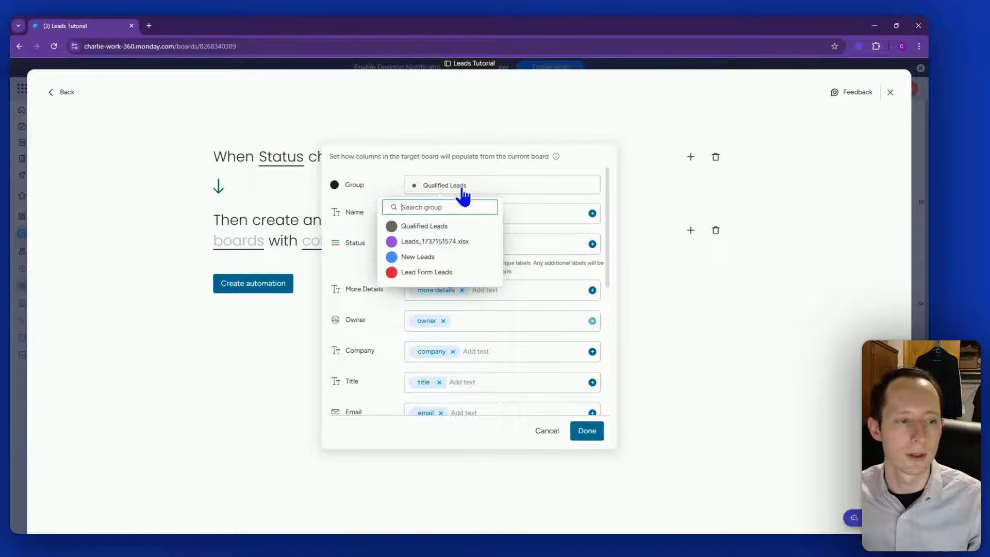
{"action": "left_click", "coordinate": [631, 254]}
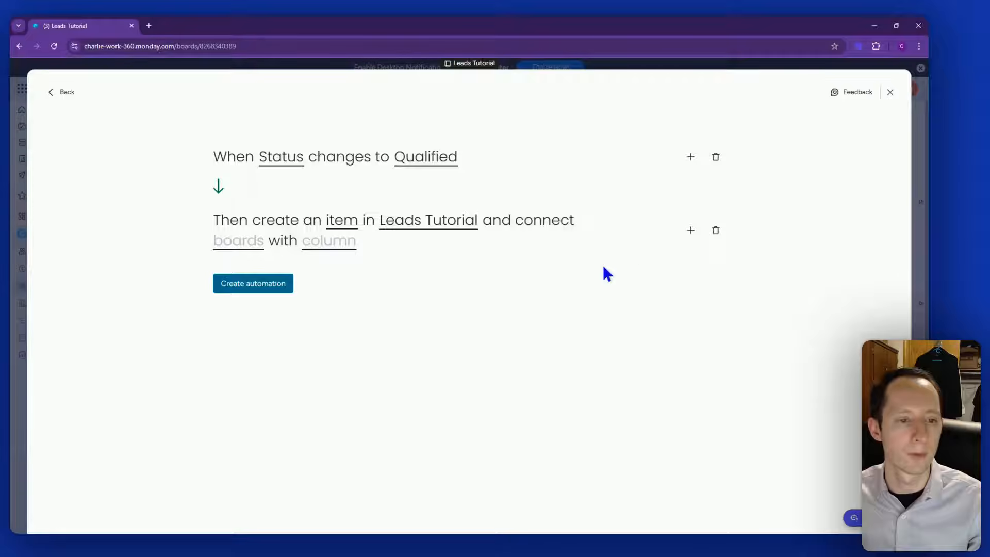
Change the new item's target board to Contacts Tutorial and open its column mapping.
{"action": "left_click", "coordinate": [437, 224]}
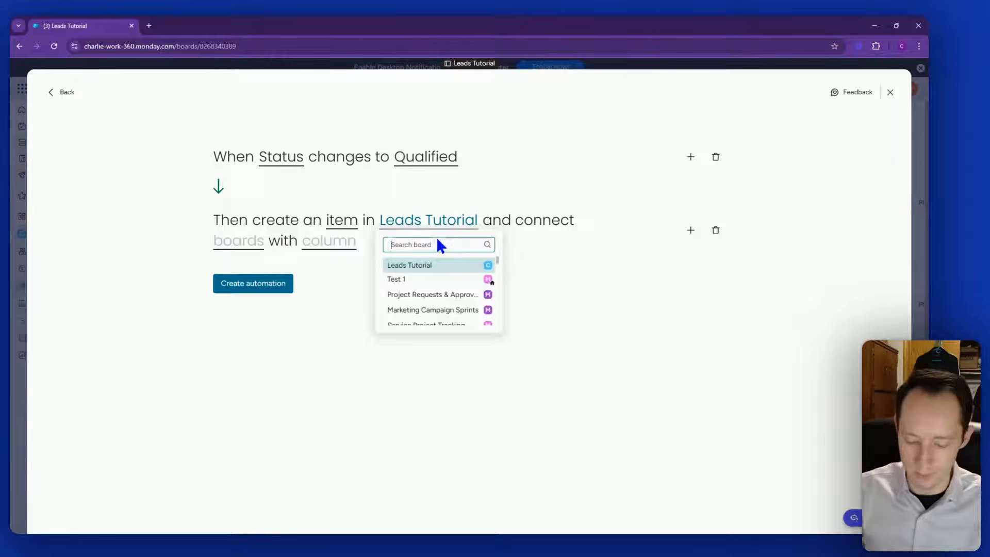
{"action": "type", "text": "contact"}
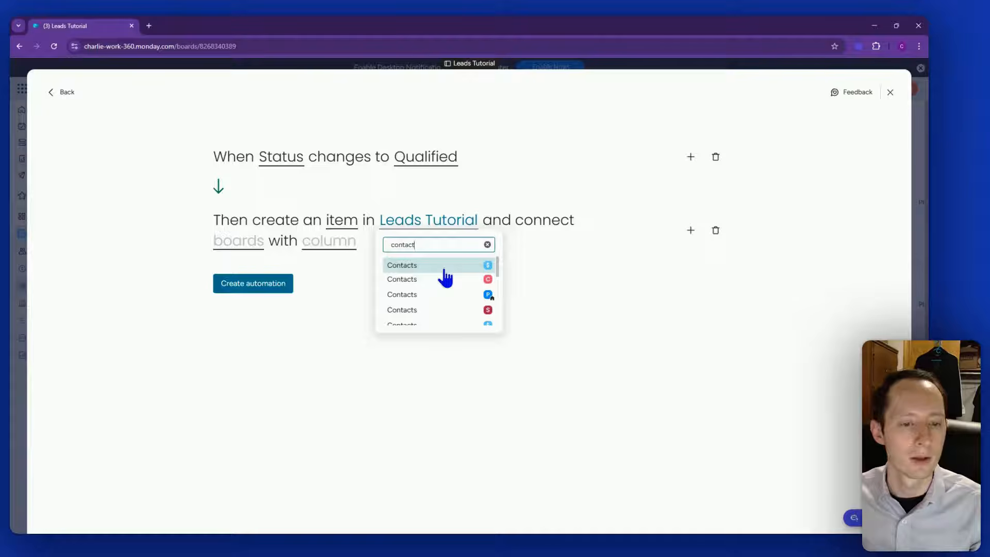
{"action": "scroll", "coordinate": [444, 278], "scroll_direction": "down", "scroll_amount": 5}
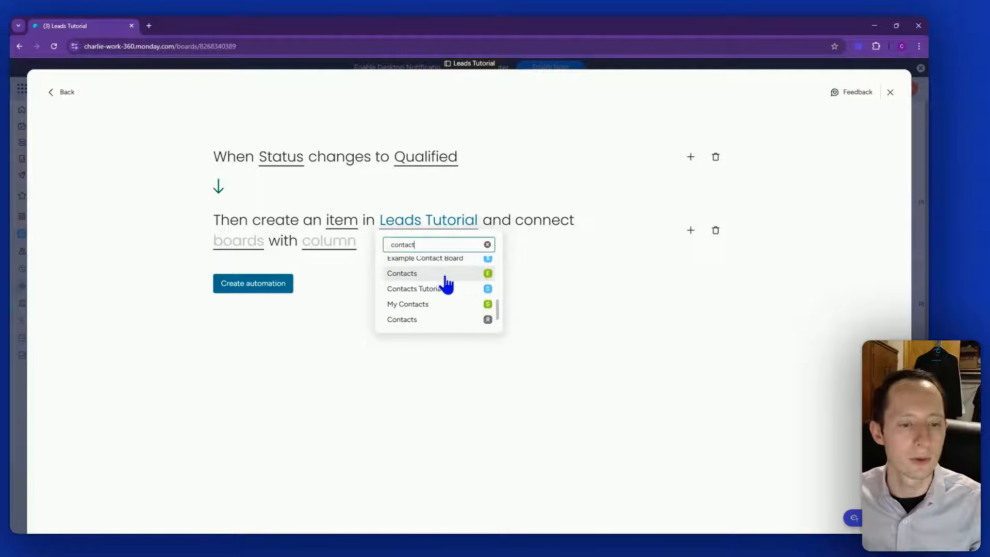
{"action": "scroll", "coordinate": [444, 283], "scroll_direction": "up", "scroll_amount": 3}
{"action": "scroll", "coordinate": [444, 291], "scroll_direction": "down", "scroll_amount": 3}
{"action": "left_click", "coordinate": [444, 291]}
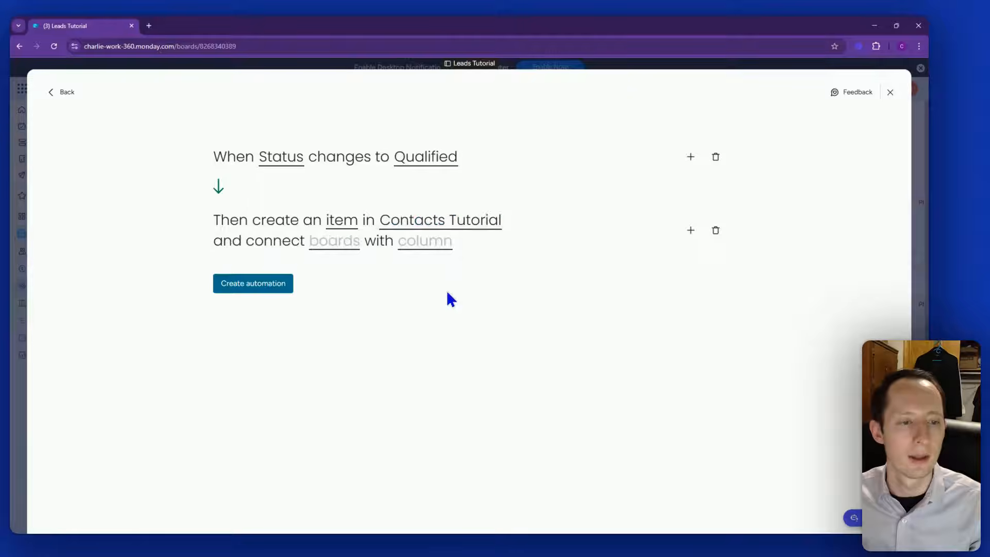
{"action": "left_click", "coordinate": [341, 223]}
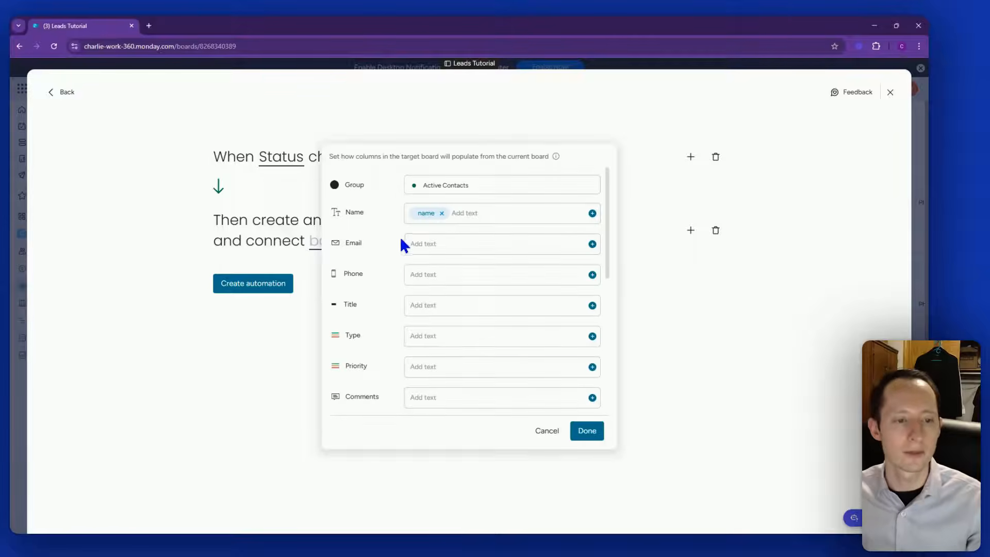
{"action": "left_click", "coordinate": [591, 244]}
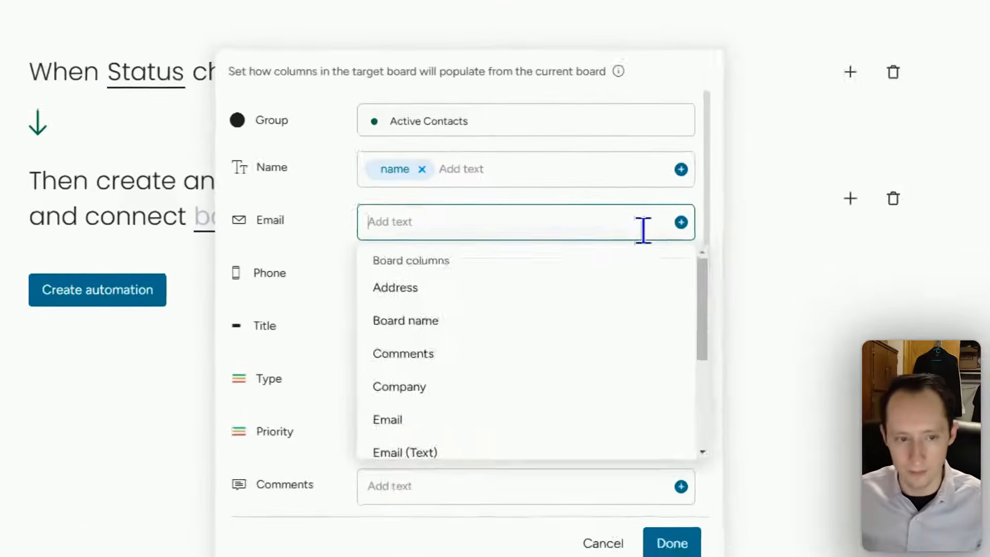
{"action": "left_click", "coordinate": [643, 227]}
{"action": "type", "text": "email"}
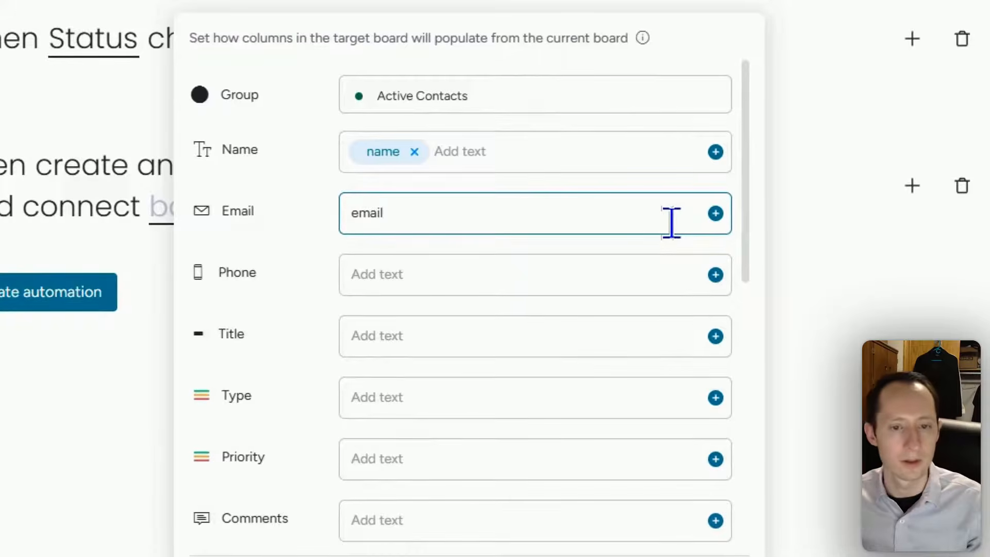
{"action": "key", "text": "ctrl+a"}
{"action": "key", "text": "BackSpace"}
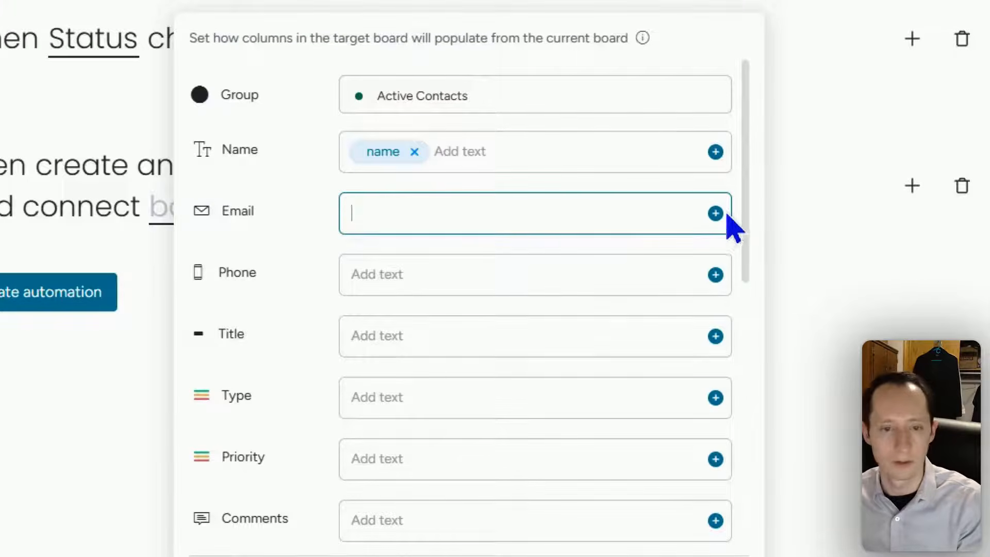
Map the contact's Email and Phone columns to the lead's Email and Phone columns.
{"action": "left_click", "coordinate": [714, 214]}
{"action": "scroll", "coordinate": [670, 309], "scroll_direction": "down", "scroll_amount": 2}
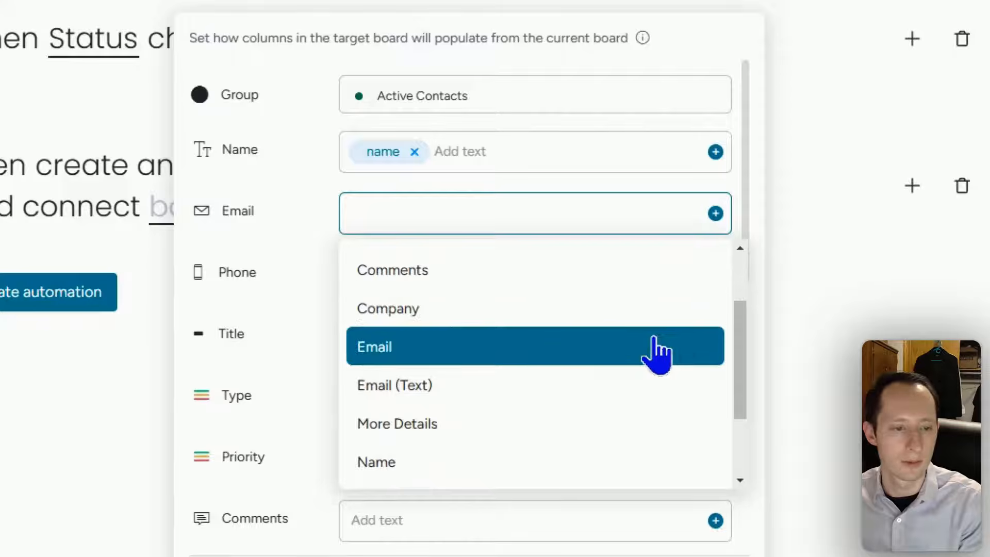
{"action": "left_click", "coordinate": [655, 346]}
{"action": "left_click", "coordinate": [714, 273]}
{"action": "scroll", "coordinate": [647, 393], "scroll_direction": "down", "scroll_amount": 3}
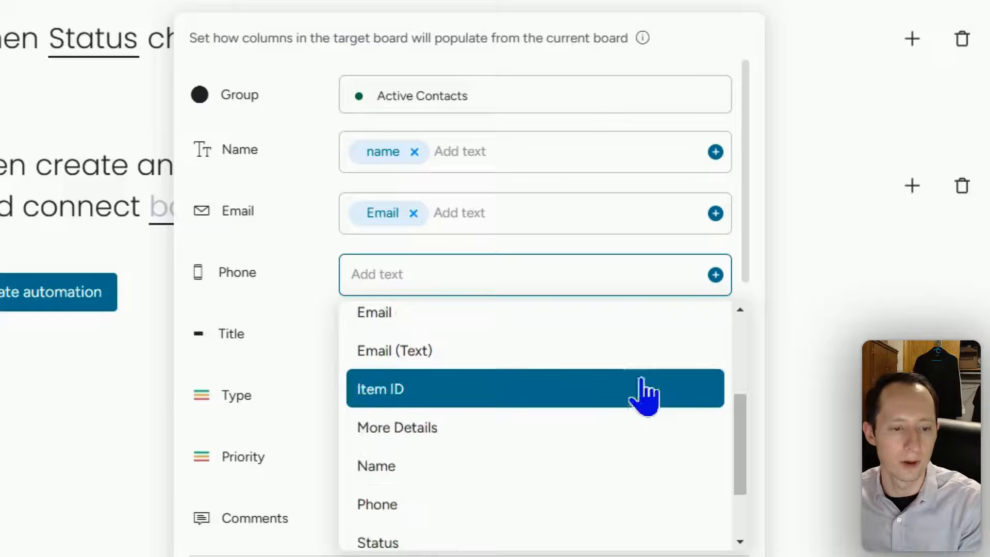
{"action": "left_click", "coordinate": [598, 504]}
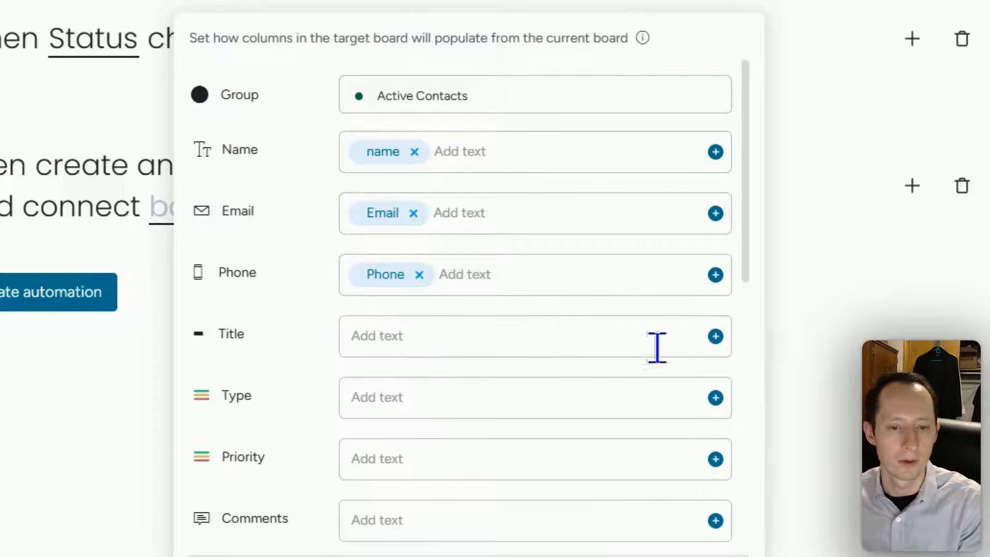
Map the contact's tag-type Title column to the lead's Title column.
{"action": "left_click", "coordinate": [714, 338]}
{"action": "scroll", "coordinate": [559, 464], "scroll_direction": "down", "scroll_amount": 3}
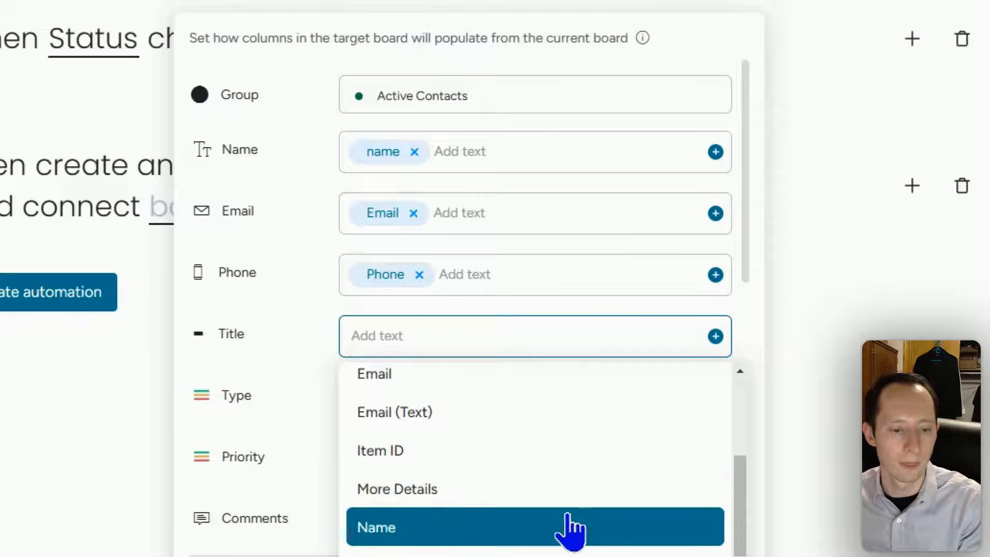
{"action": "scroll", "coordinate": [570, 530], "scroll_direction": "down", "scroll_amount": 2}
{"action": "left_click", "coordinate": [570, 546]}
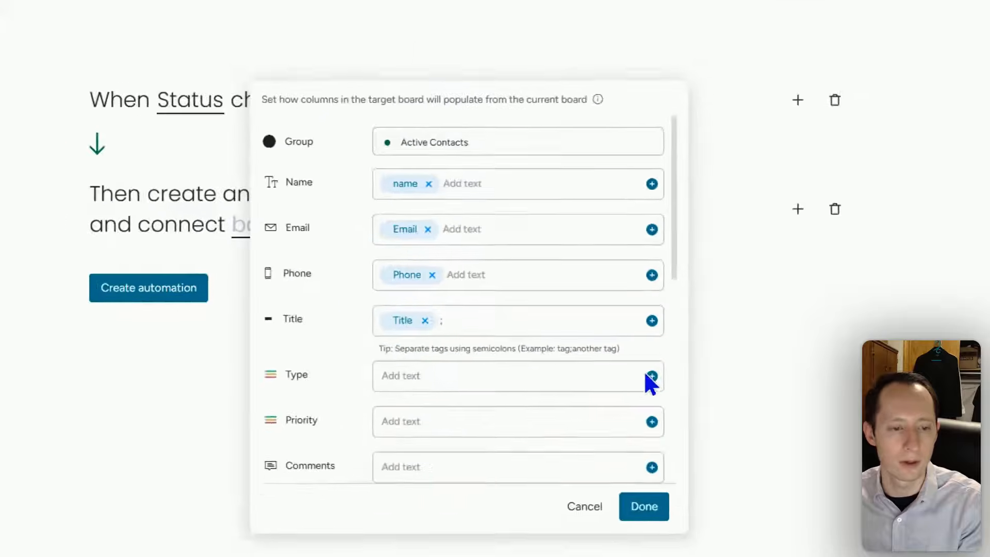
Leave Type and Priority blank, and map Comments and More Details to the matching lead columns.
{"action": "scroll", "coordinate": [647, 379], "scroll_direction": "down", "scroll_amount": 3}
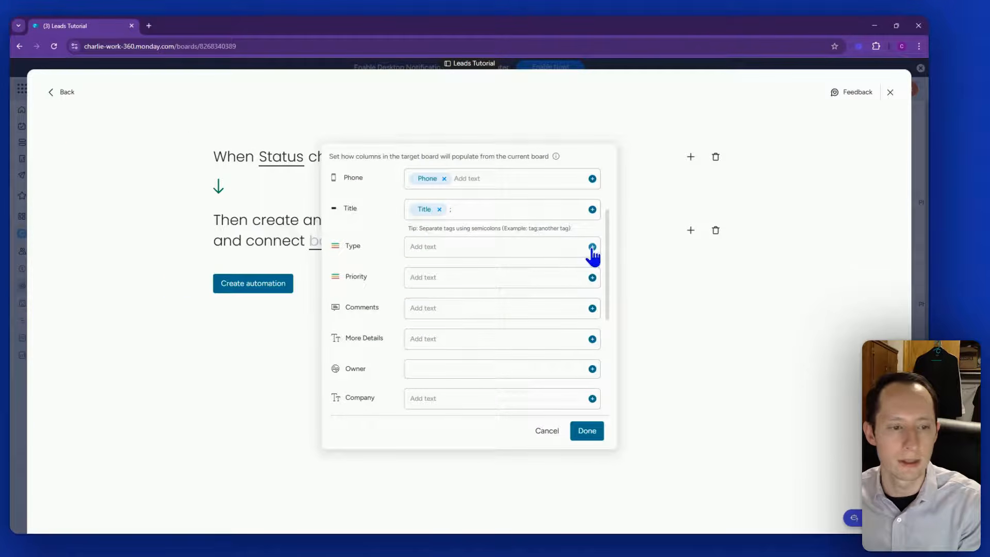
{"action": "scroll", "coordinate": [566, 320], "scroll_direction": "down", "scroll_amount": 2}
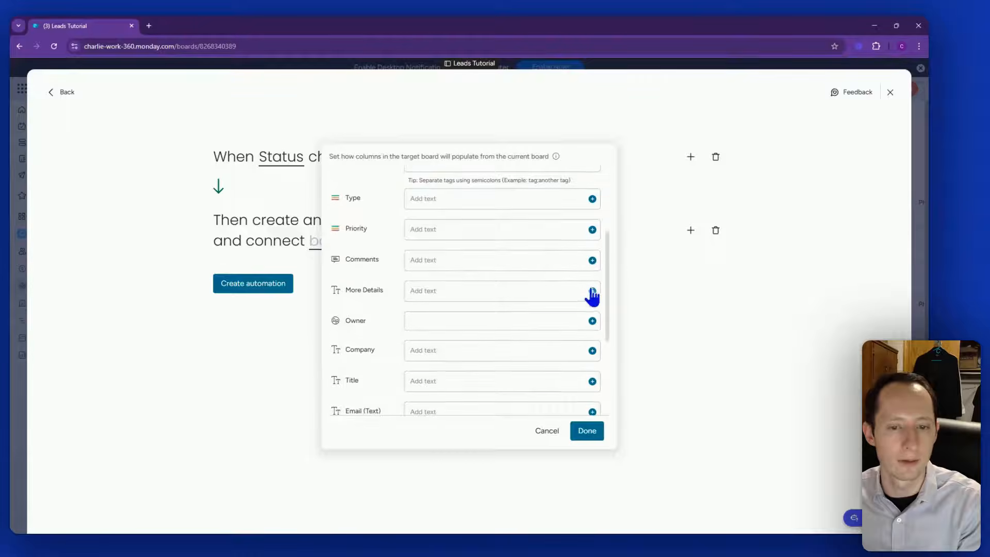
{"action": "left_click", "coordinate": [591, 260]}
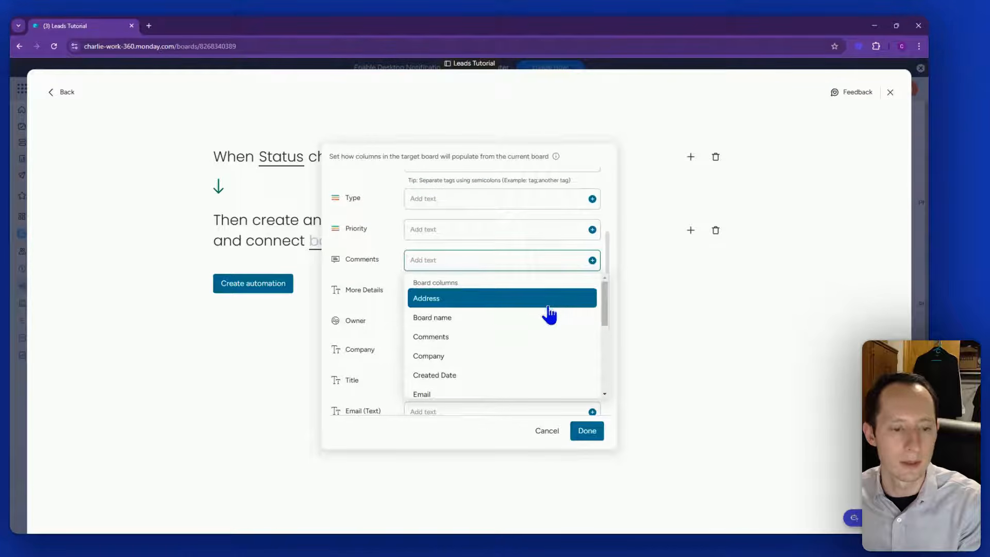
{"action": "left_click", "coordinate": [543, 338]}
{"action": "left_click", "coordinate": [591, 290]}
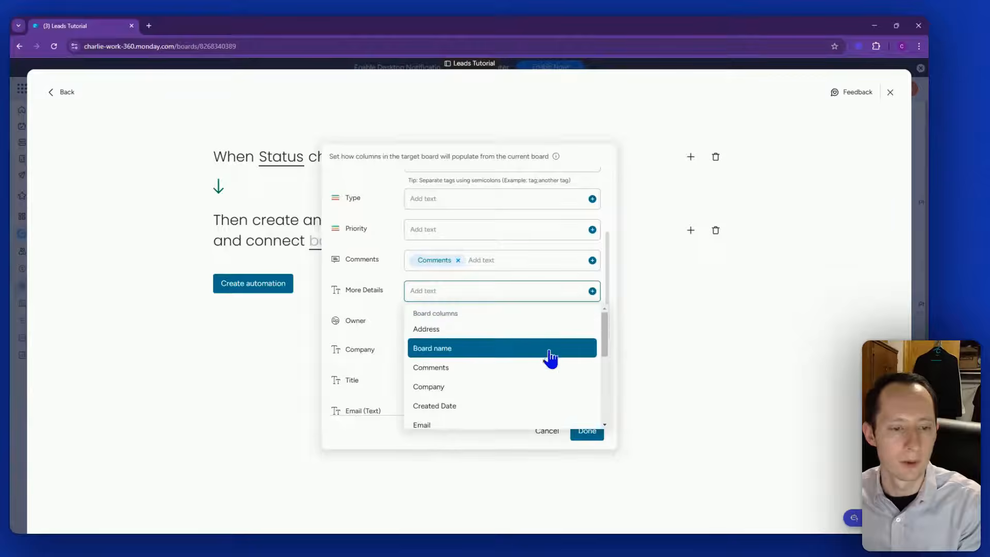
{"action": "scroll", "coordinate": [551, 358], "scroll_direction": "down", "scroll_amount": 4}
{"action": "left_click", "coordinate": [550, 358]}
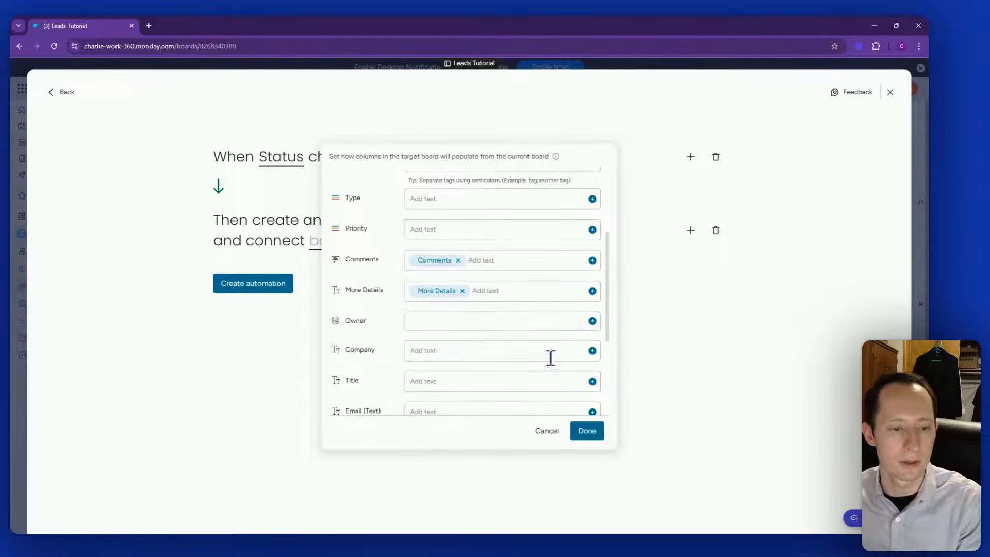
Map the contact's Owner and Company columns to the lead's Owner and Company columns.
{"action": "left_click", "coordinate": [591, 321]}
{"action": "left_click", "coordinate": [557, 365]}
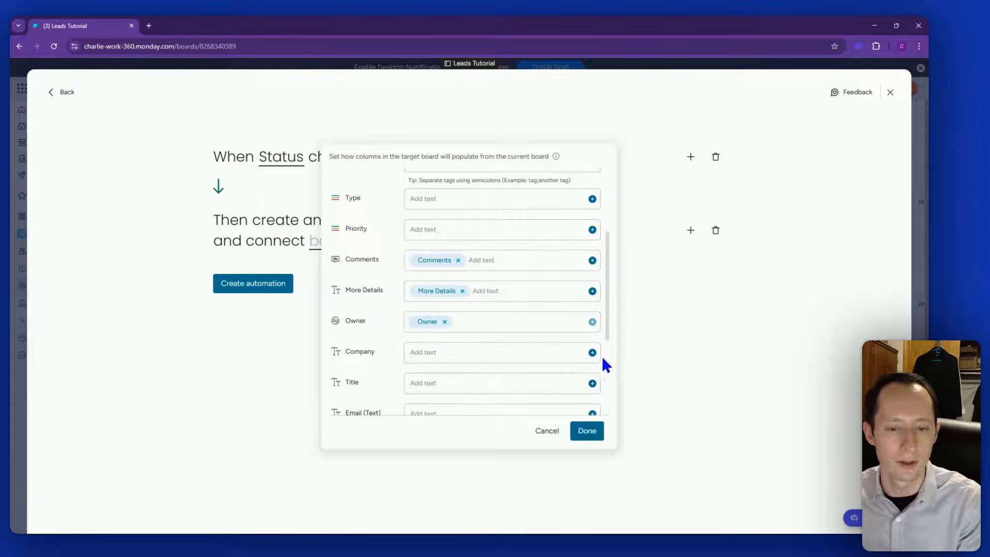
{"action": "left_click", "coordinate": [592, 352]}
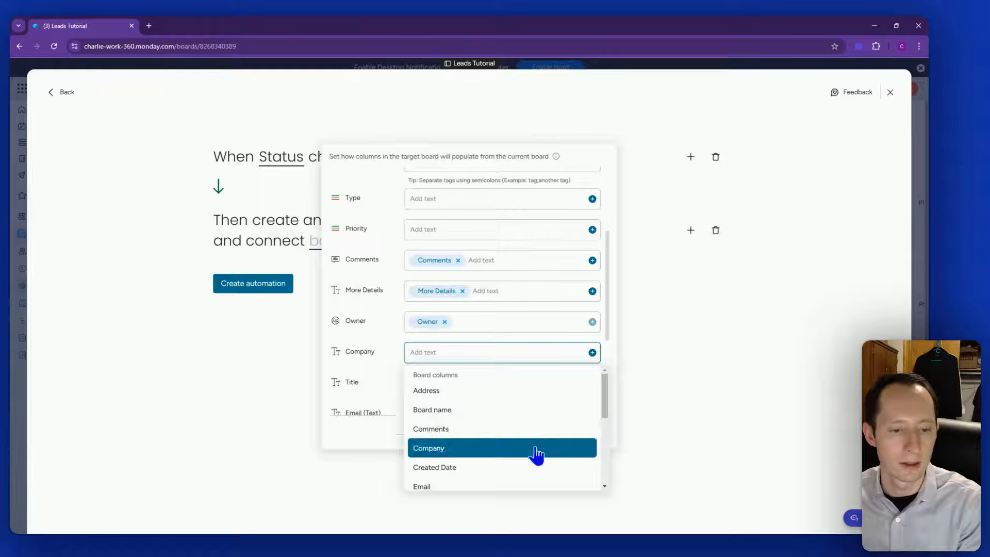
{"action": "left_click", "coordinate": [536, 448]}
{"action": "scroll", "coordinate": [579, 316], "scroll_direction": "down", "scroll_amount": 3}
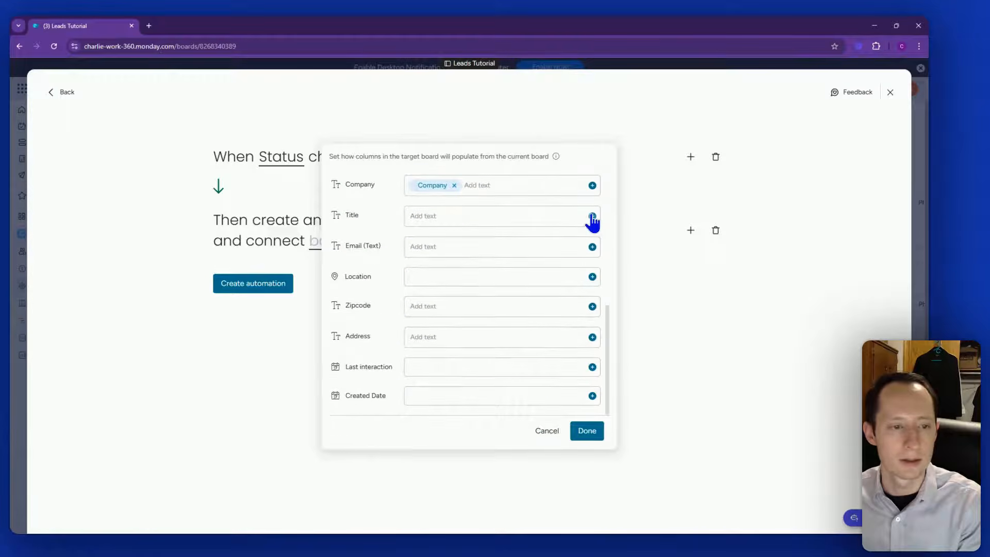
Map the contact's text-type Title and Email (Text) columns to the lead's Title and Email columns.
{"action": "left_click", "coordinate": [592, 216]}
{"action": "scroll", "coordinate": [536, 283], "scroll_direction": "down", "scroll_amount": 5}
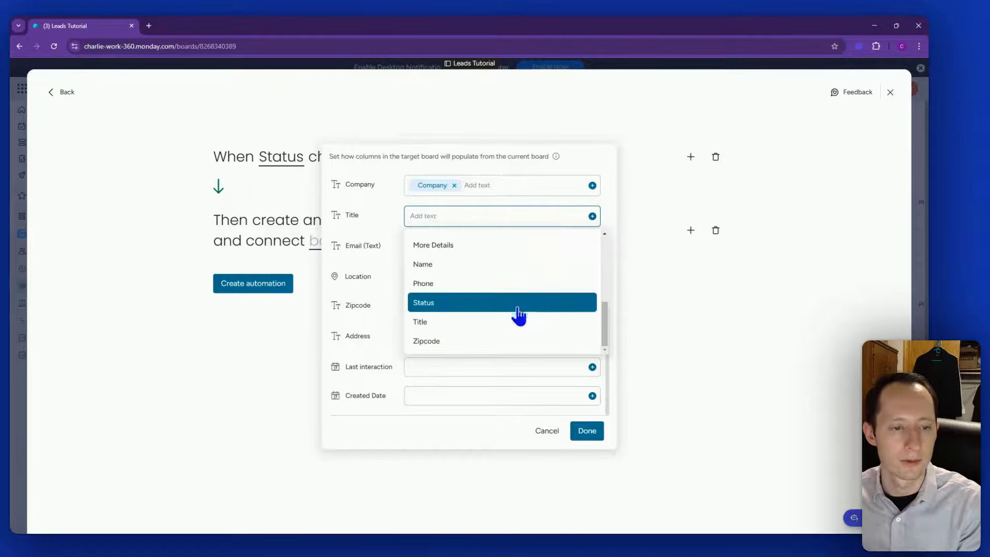
{"action": "left_click", "coordinate": [516, 322]}
{"action": "left_click", "coordinate": [592, 246]}
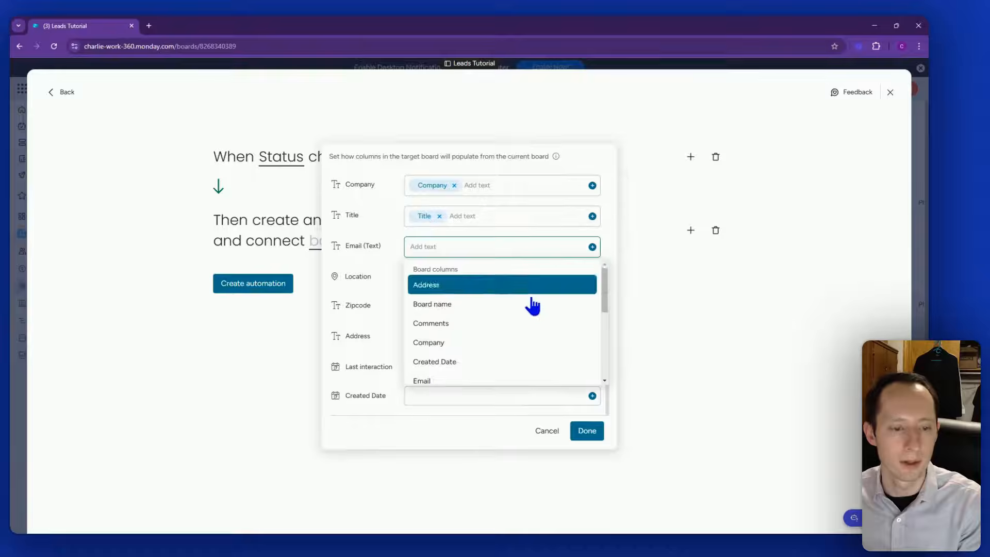
{"action": "left_click", "coordinate": [493, 381]}
Map the contact's Location, Zipcode and Address columns to the lead's columns of the same names.
{"action": "left_click", "coordinate": [592, 277]}
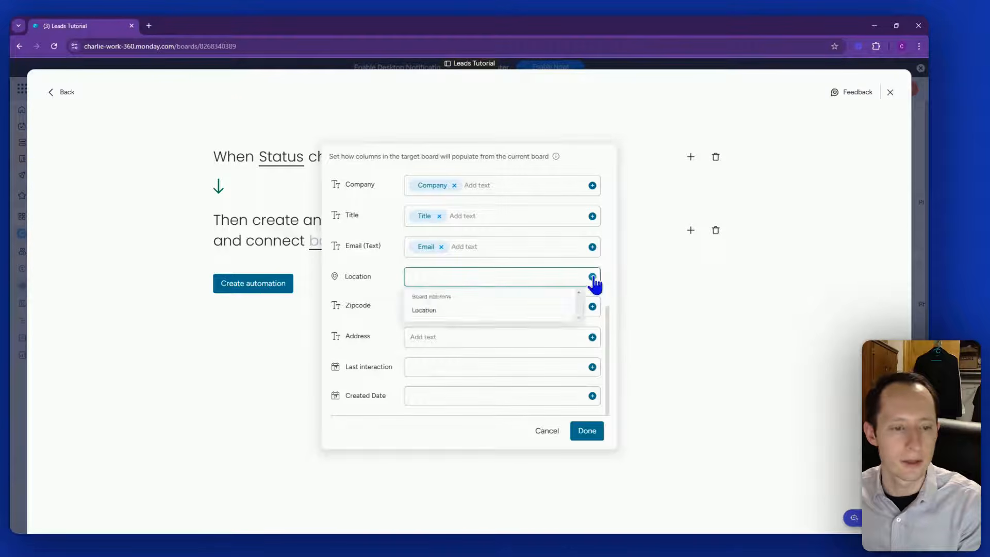
{"action": "left_click", "coordinate": [518, 314]}
{"action": "left_click", "coordinate": [592, 308]}
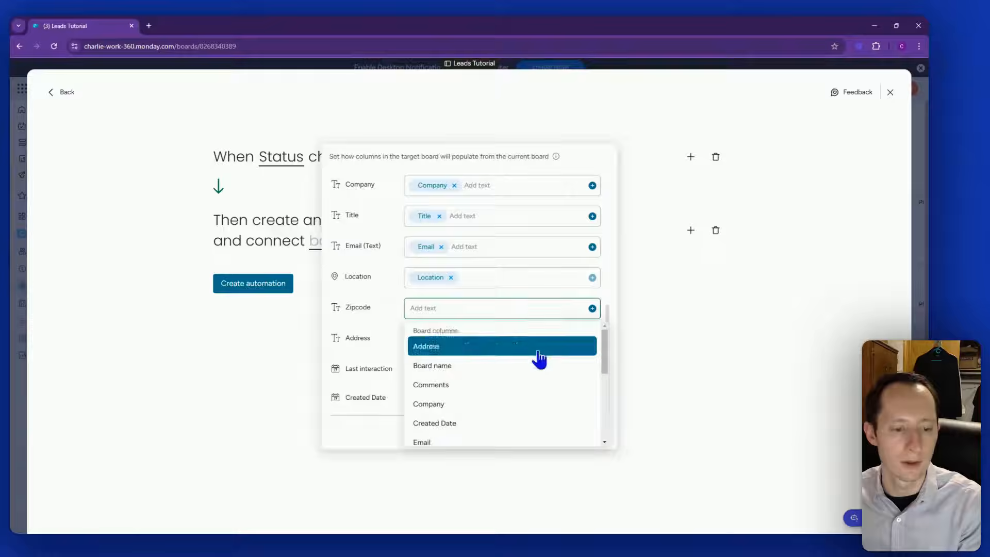
{"action": "scroll", "coordinate": [536, 369], "scroll_direction": "down", "scroll_amount": 5}
{"action": "left_click", "coordinate": [499, 434]}
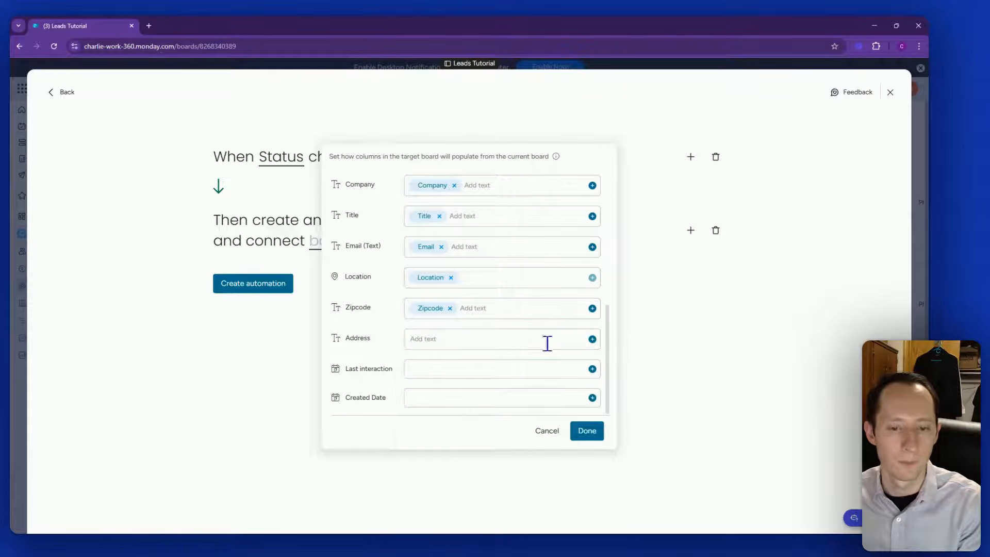
{"action": "left_click", "coordinate": [592, 339]}
{"action": "left_click", "coordinate": [523, 381]}
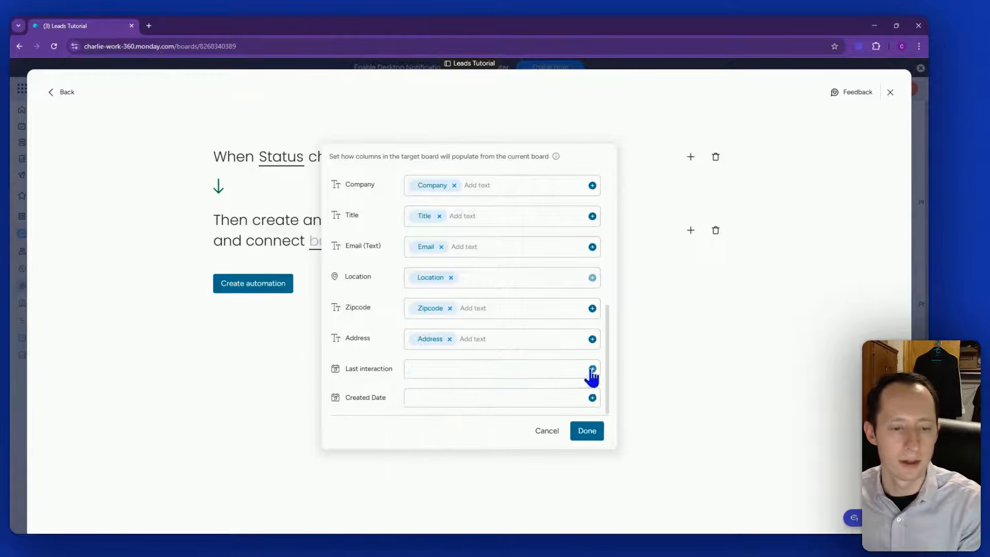
Map the contact's Last interaction and Created Date columns to the matching lead columns, and confirm the column mapping.
{"action": "left_click", "coordinate": [592, 369]}
{"action": "left_click", "coordinate": [516, 426]}
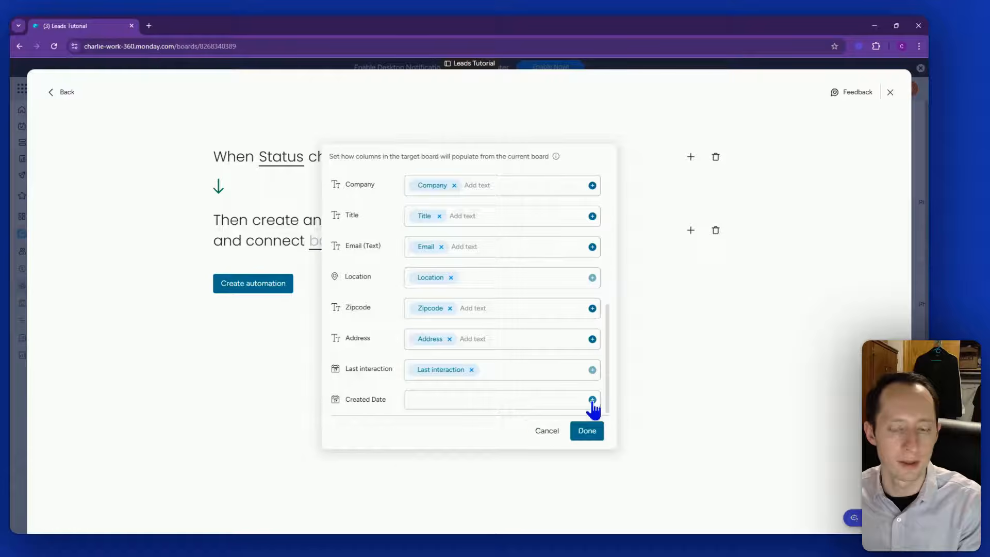
{"action": "left_click", "coordinate": [592, 400]}
{"action": "left_click", "coordinate": [522, 439]}
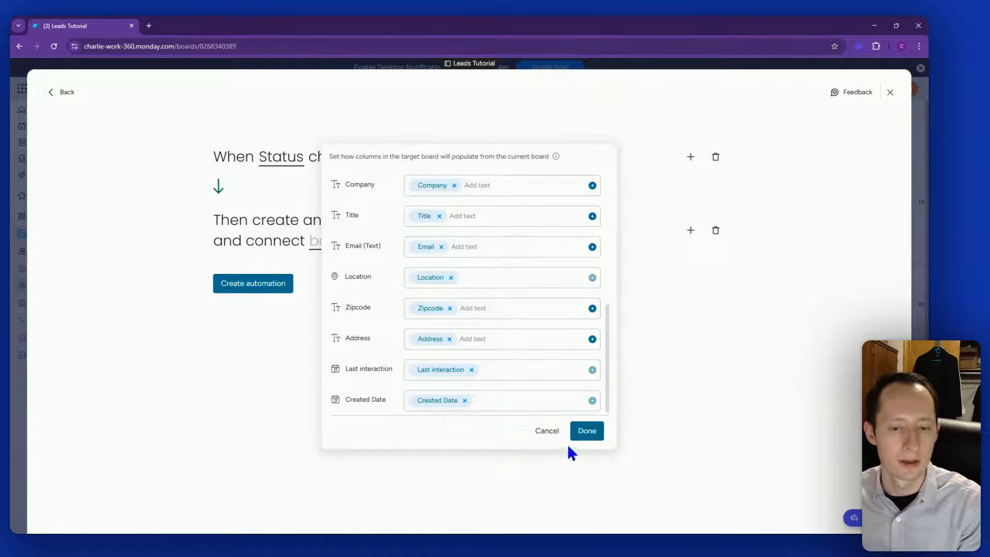
{"action": "left_click", "coordinate": [583, 436]}
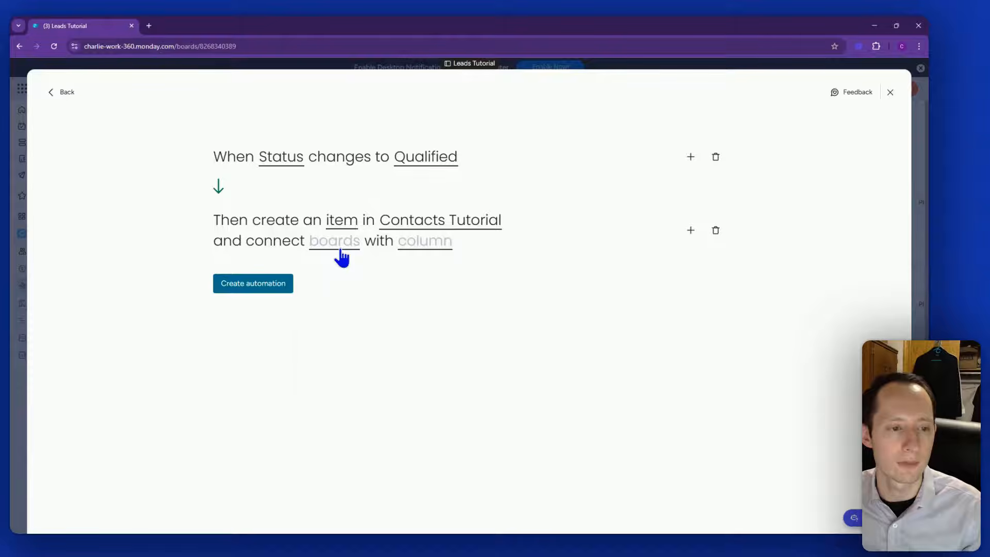
Connect both boards through the existing Contacts Tutorial column, create the automation, and return to the Leads board.
{"action": "left_click", "coordinate": [340, 256]}
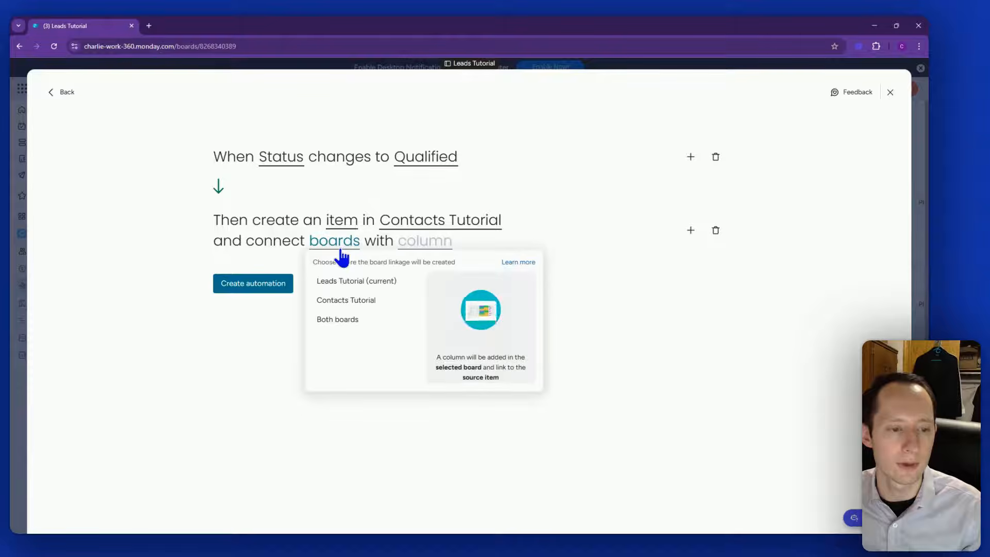
{"action": "left_click", "coordinate": [356, 320]}
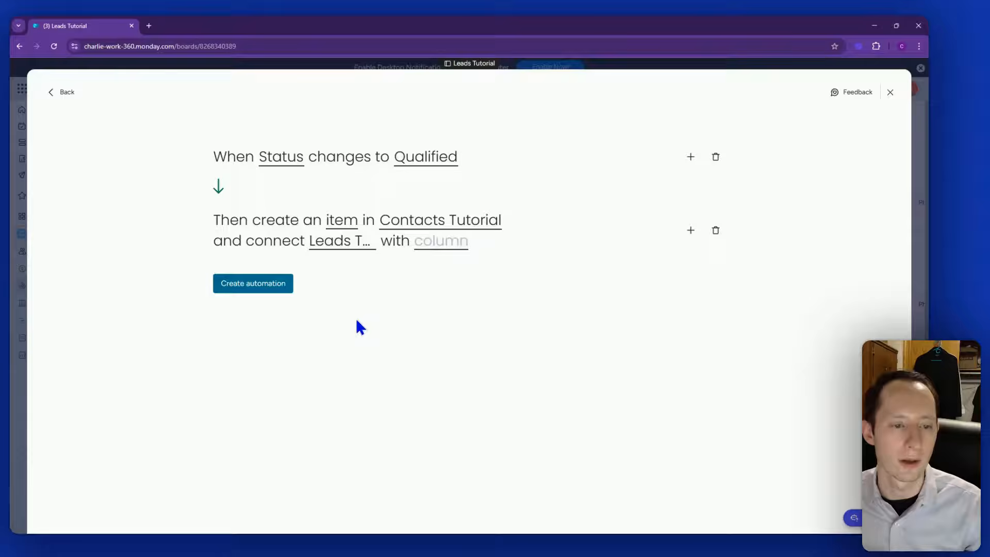
{"action": "left_click", "coordinate": [442, 255]}
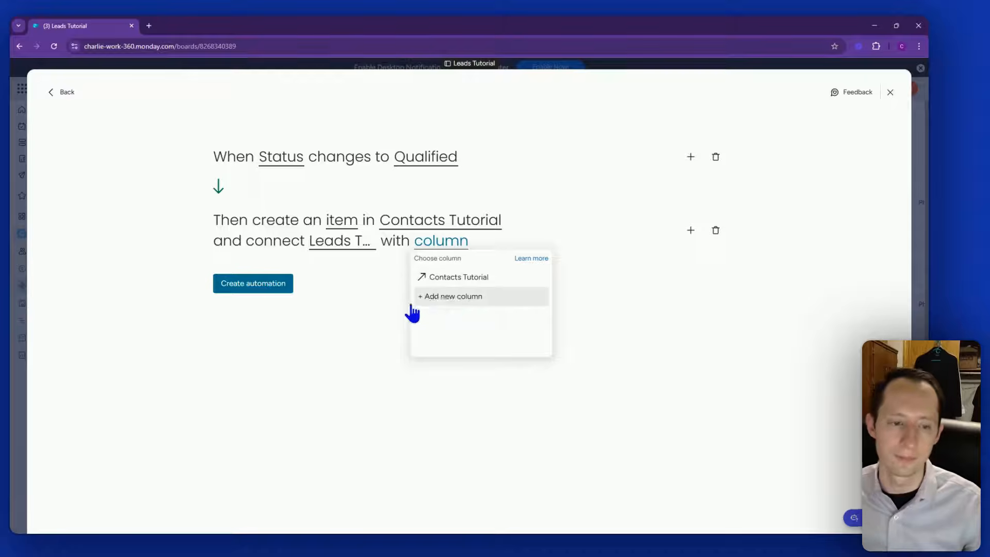
{"action": "left_click", "coordinate": [382, 308]}
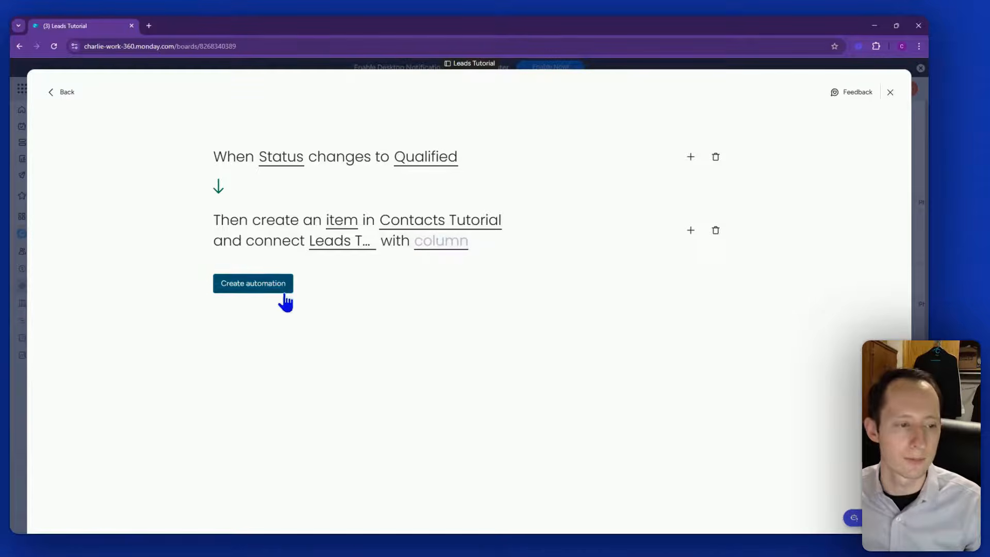
{"action": "left_click", "coordinate": [459, 248]}
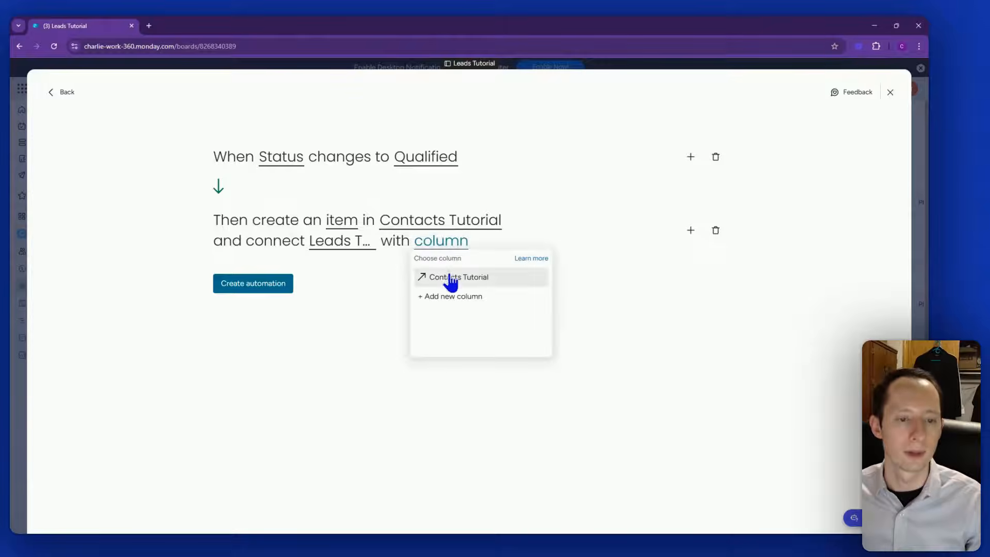
{"action": "left_click", "coordinate": [446, 277]}
{"action": "left_click", "coordinate": [276, 285]}
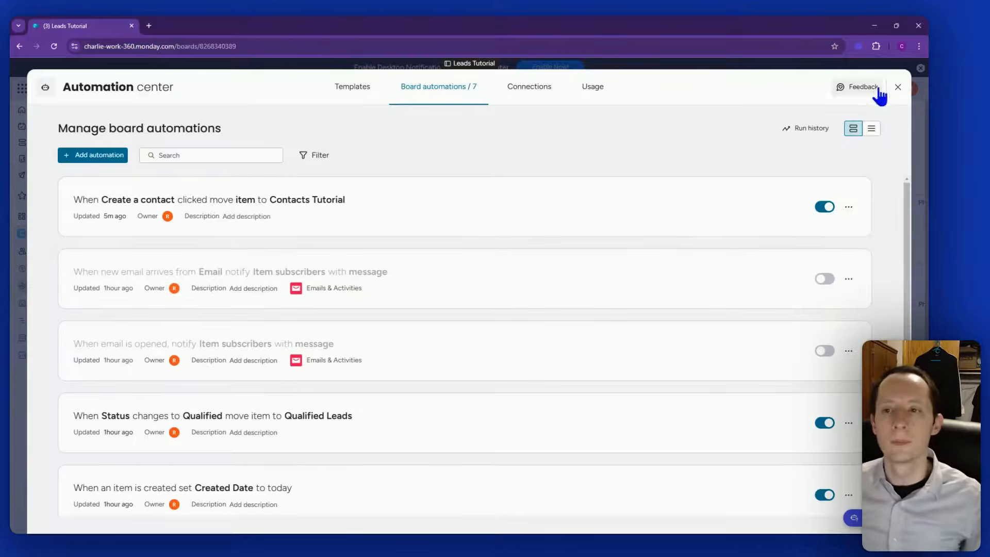
{"action": "left_click", "coordinate": [898, 86]}
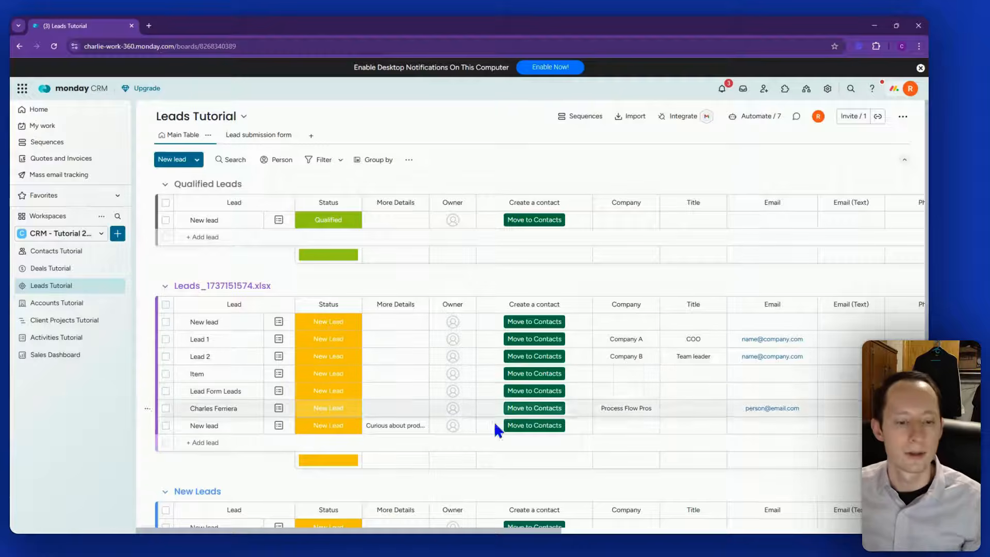
Set the status of Lead 1 to Qualified to test the automation.
{"action": "left_click", "coordinate": [330, 325]}
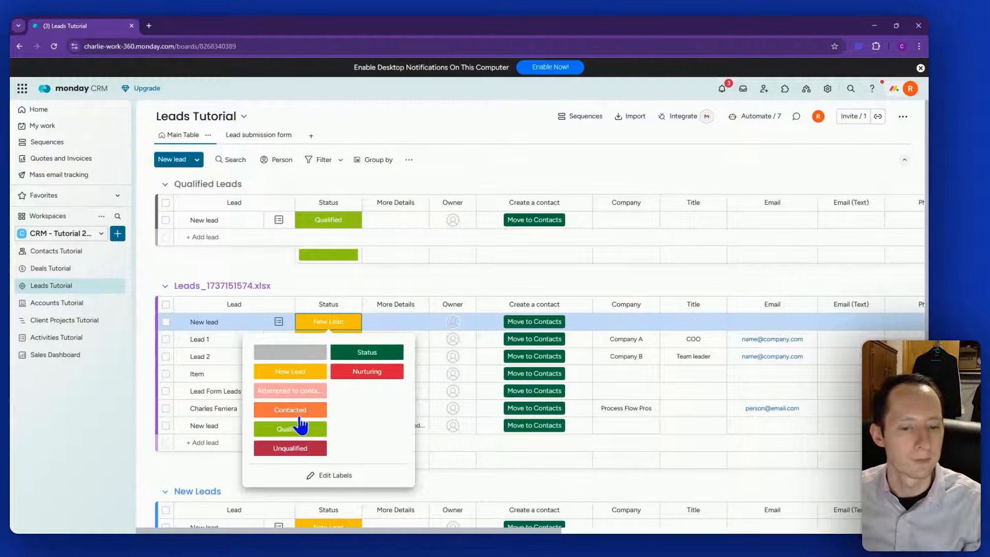
{"action": "left_click", "coordinate": [419, 278]}
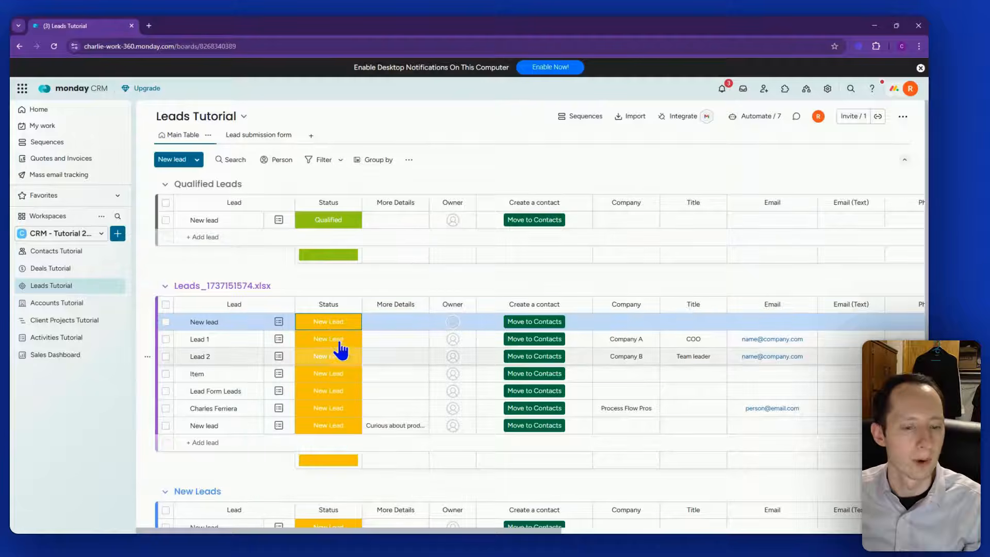
{"action": "left_click", "coordinate": [339, 342]}
{"action": "left_click", "coordinate": [313, 446]}
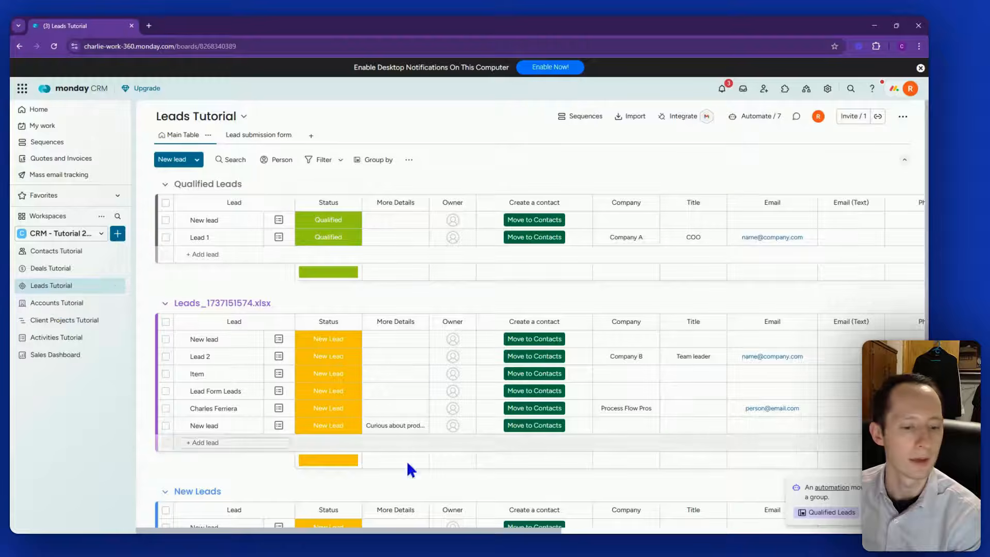
Check the Contacts Tutorial connection column on the Leads board and Lead 1's mapped columns on the Contacts board.
{"action": "left_click_drag", "start_coordinate": [412, 530], "coordinate": [776, 530]}
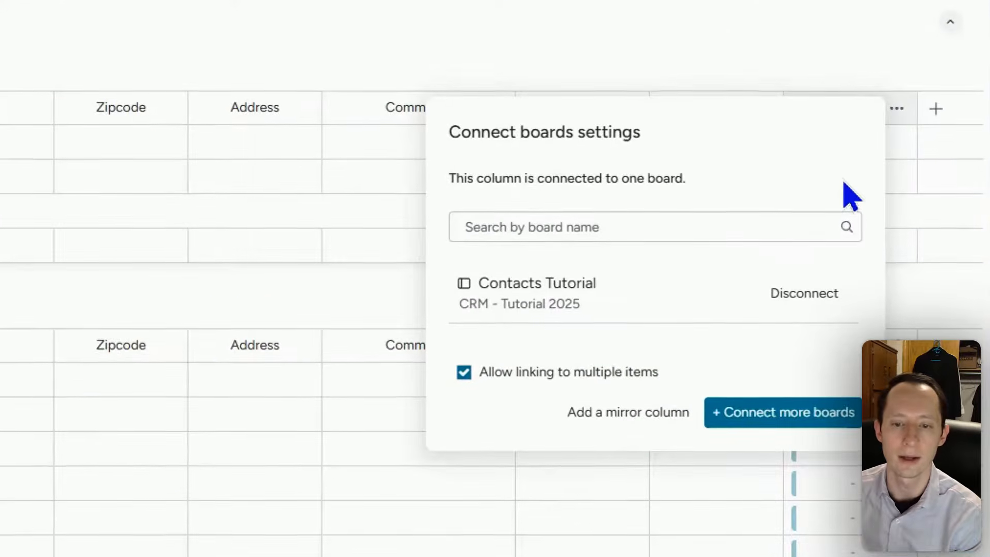
{"action": "left_click", "coordinate": [857, 44]}
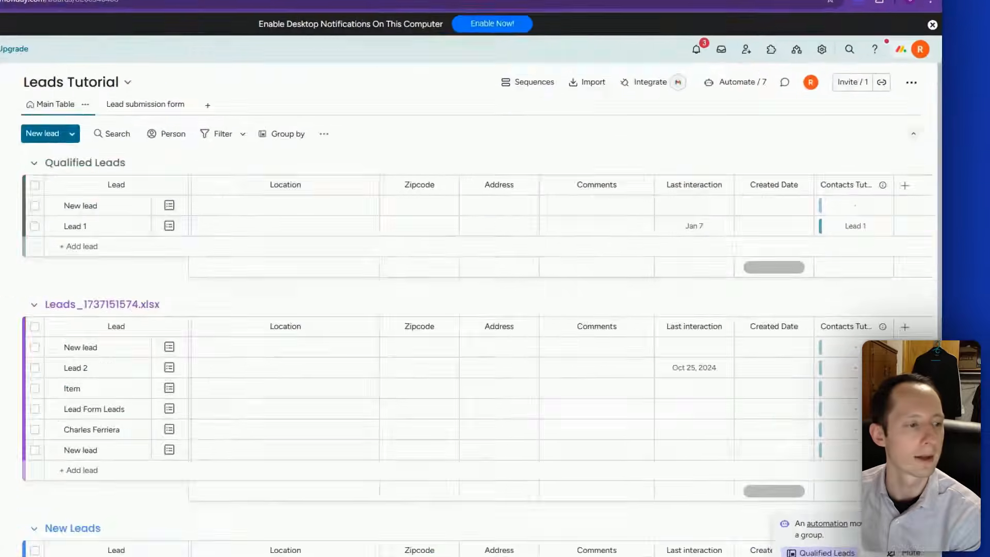
{"action": "left_click", "coordinate": [67, 255]}
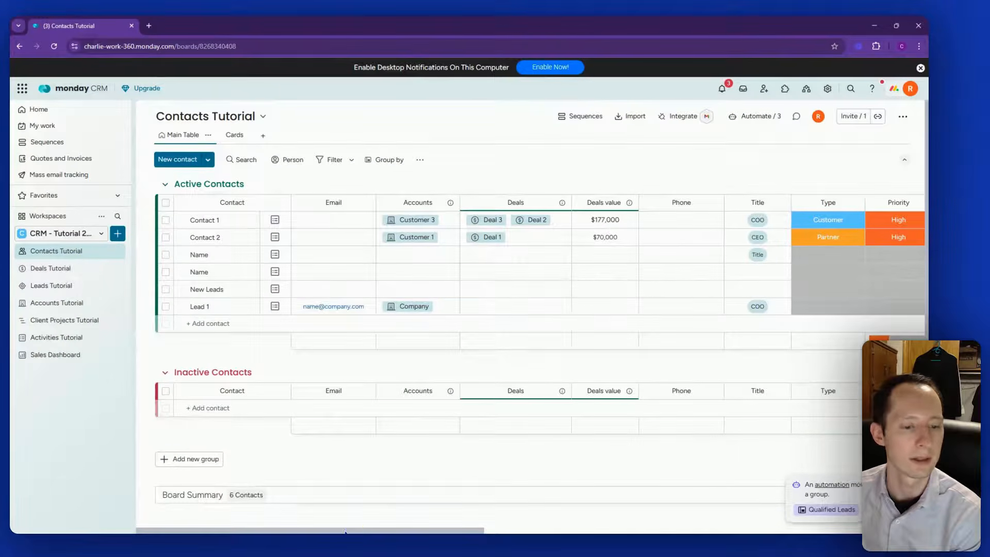
{"action": "scroll", "coordinate": [332, 490], "scroll_direction": "right", "scroll_amount": 3}
{"action": "scroll", "coordinate": [332, 490], "scroll_direction": "right", "scroll_amount": 10}
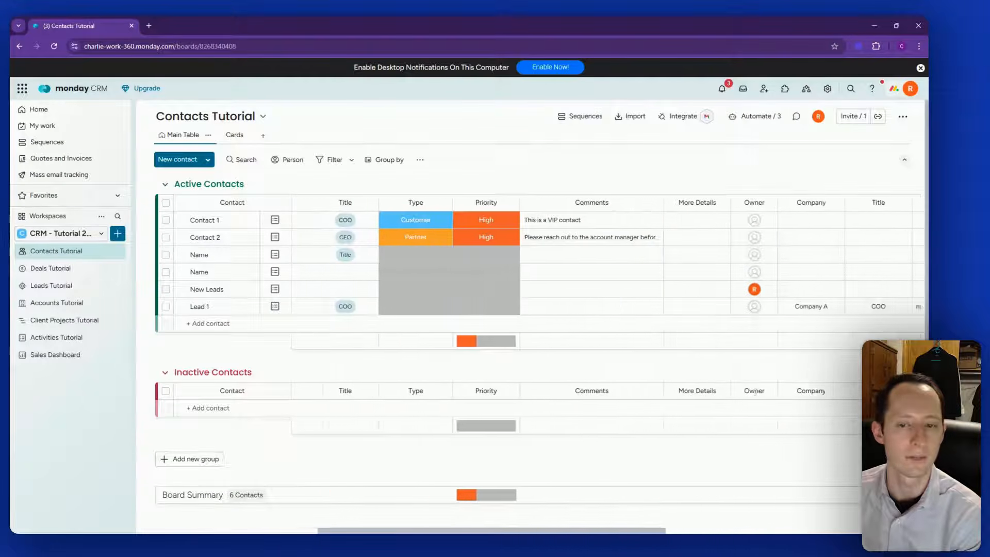
{"action": "scroll", "coordinate": [825, 485], "scroll_direction": "right", "scroll_amount": 5}
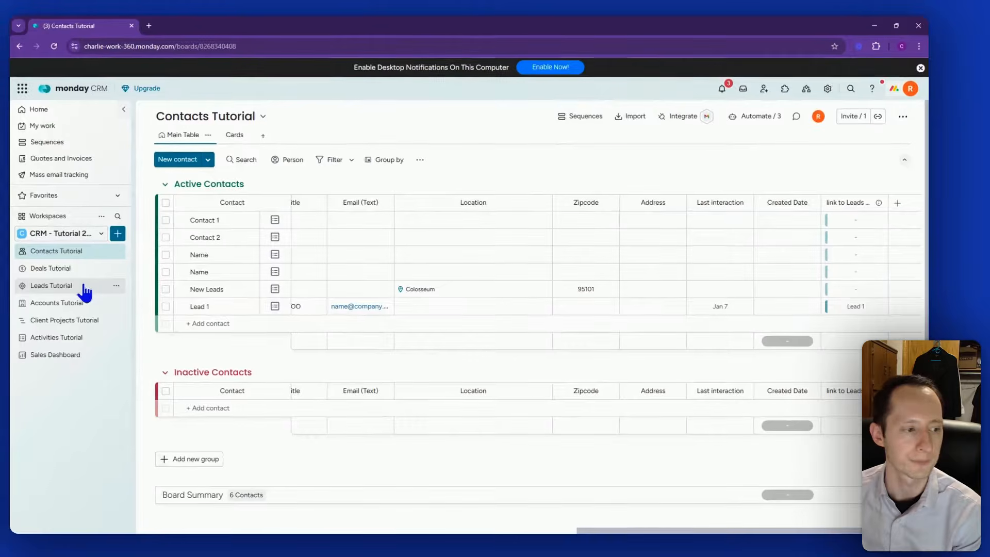
Return to the Leads board and open Lead 2's item card to review its Lead info.
{"action": "left_click", "coordinate": [84, 289]}
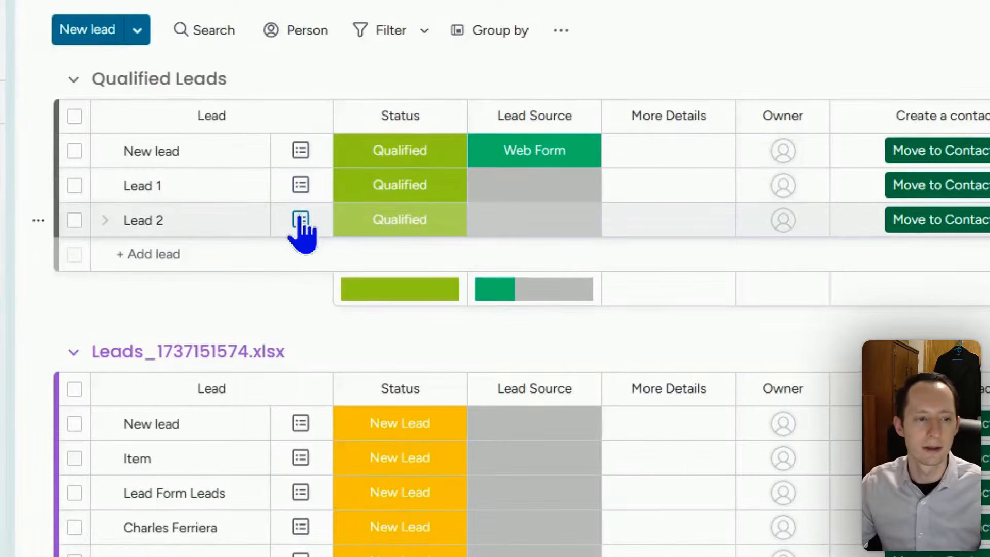
{"action": "left_click", "coordinate": [301, 218]}
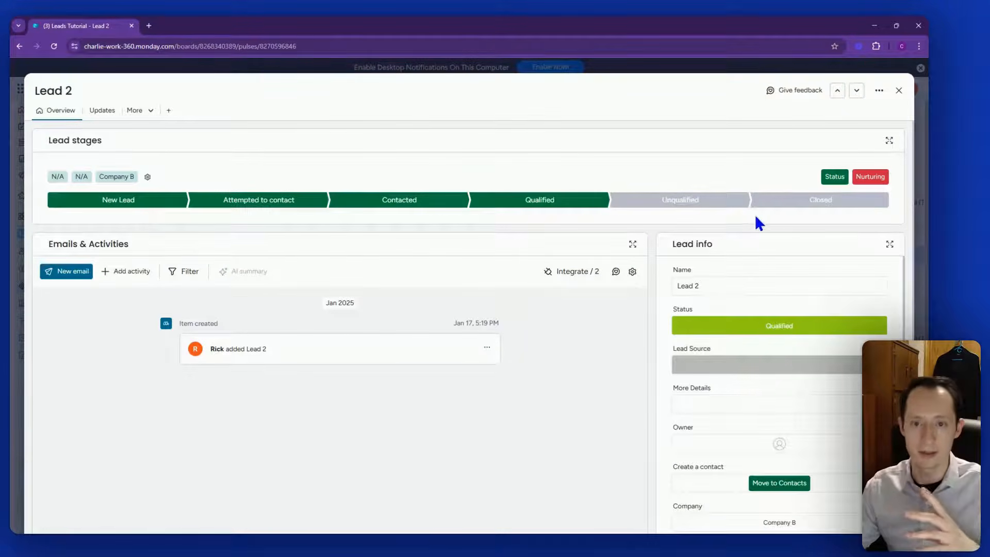
{"action": "scroll", "coordinate": [832, 347], "scroll_direction": "down", "scroll_amount": 6}
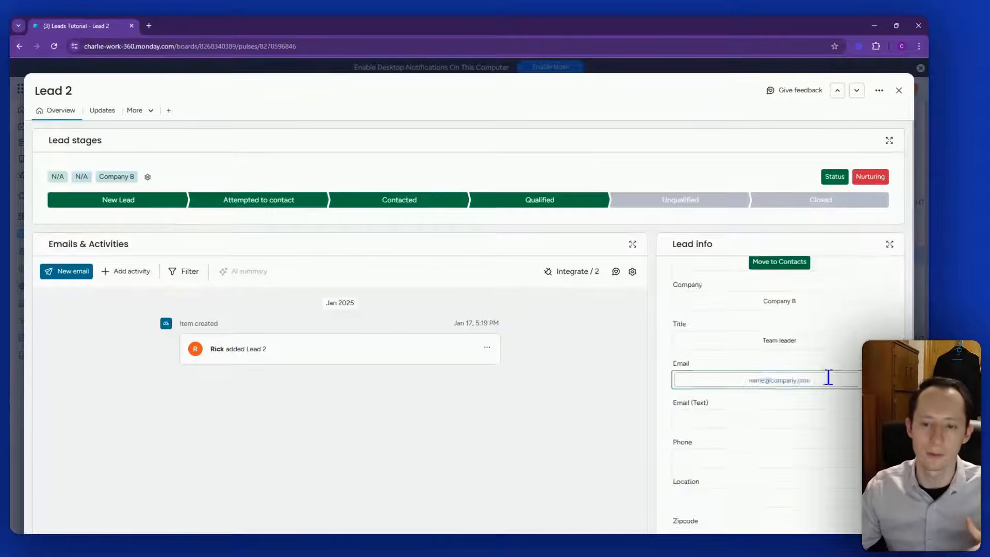
{"action": "scroll", "coordinate": [819, 416], "scroll_direction": "up", "scroll_amount": 3}
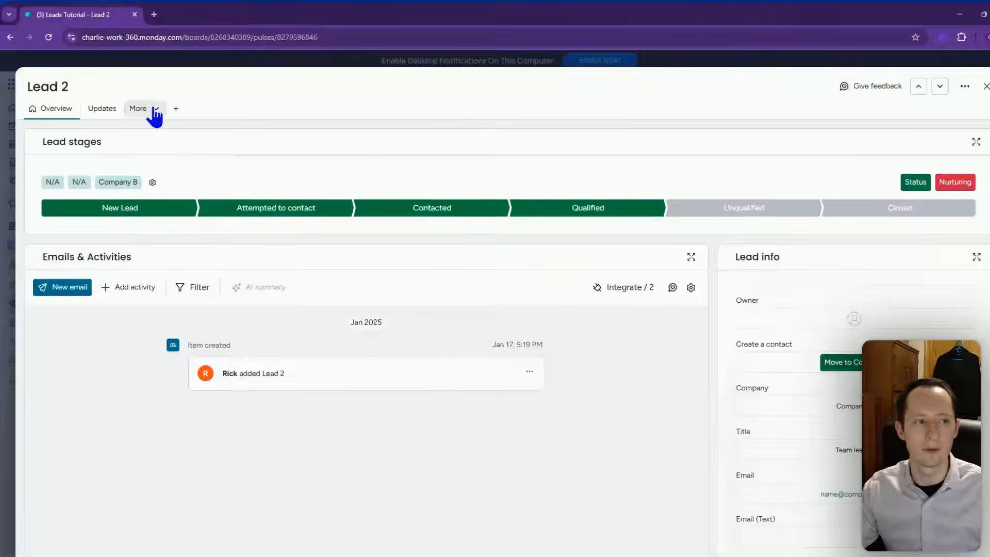
Browse the item views that can be added to Lead 2's card, including the Recommended and Essentials categories, without adding any.
{"action": "left_click", "coordinate": [150, 110]}
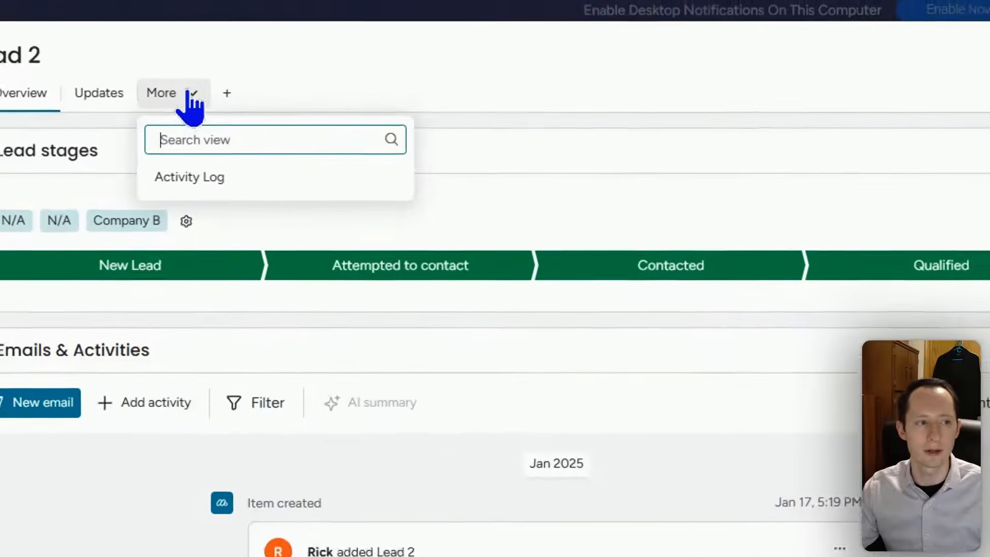
{"action": "left_click", "coordinate": [198, 91]}
{"action": "left_click", "coordinate": [231, 92]}
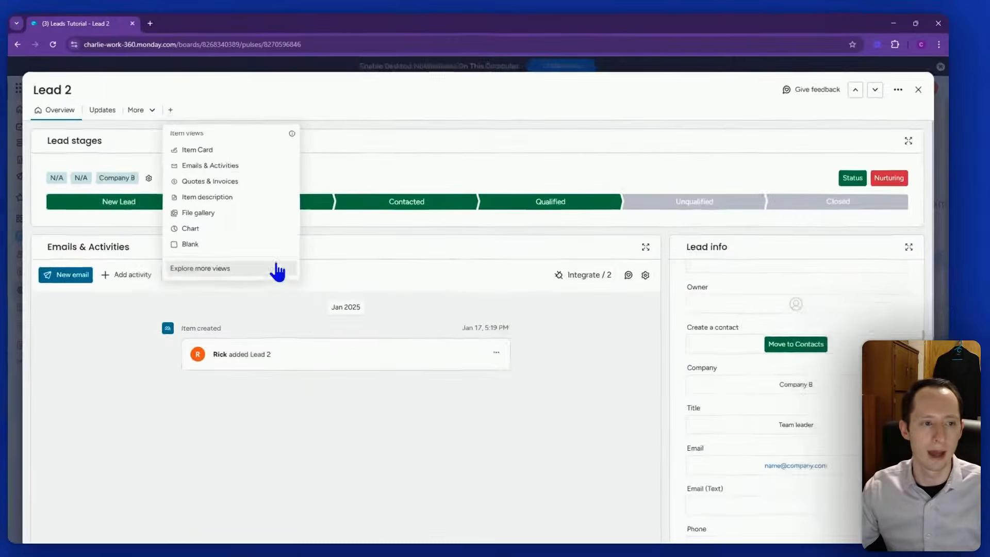
{"action": "left_click", "coordinate": [316, 312]}
{"action": "scroll", "coordinate": [479, 307], "scroll_direction": "down", "scroll_amount": 10}
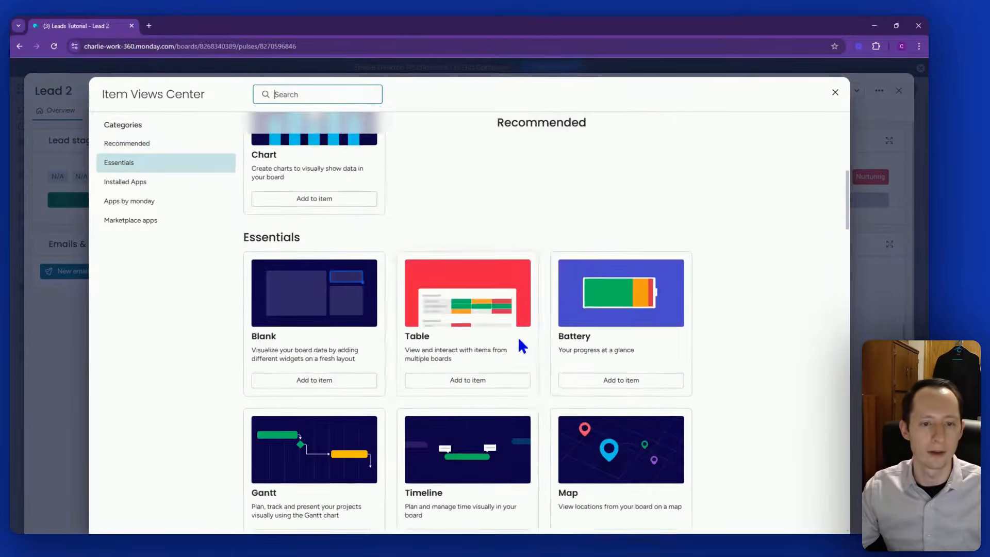
{"action": "scroll", "coordinate": [771, 227], "scroll_direction": "up", "scroll_amount": 5}
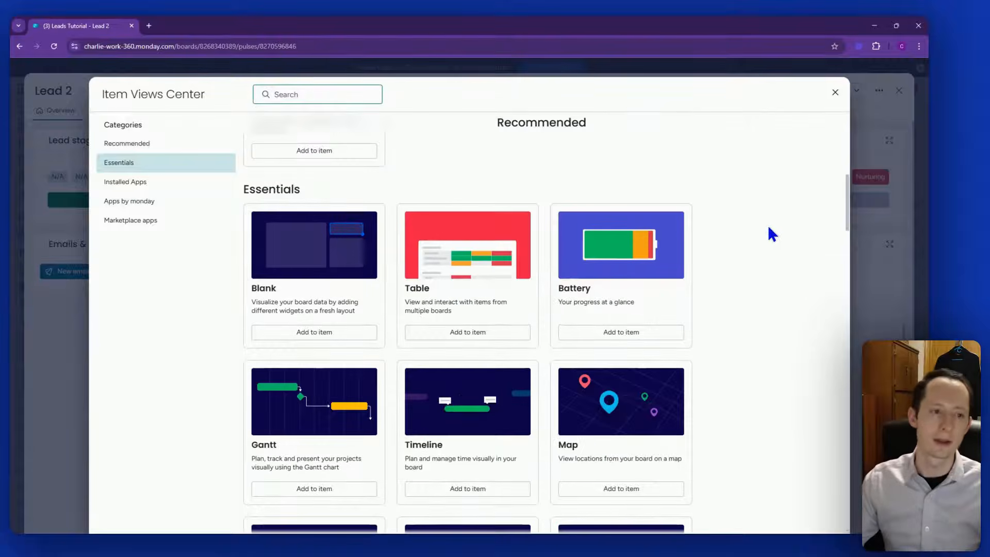
{"action": "scroll", "coordinate": [746, 241], "scroll_direction": "up", "scroll_amount": 4}
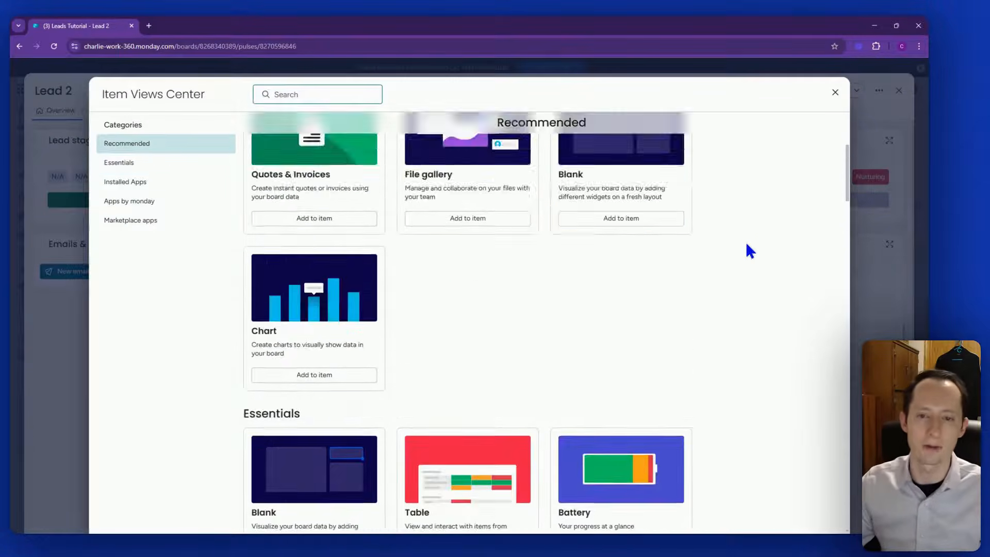
{"action": "scroll", "coordinate": [789, 144], "scroll_direction": "down", "scroll_amount": 4}
{"action": "left_click", "coordinate": [834, 94]}
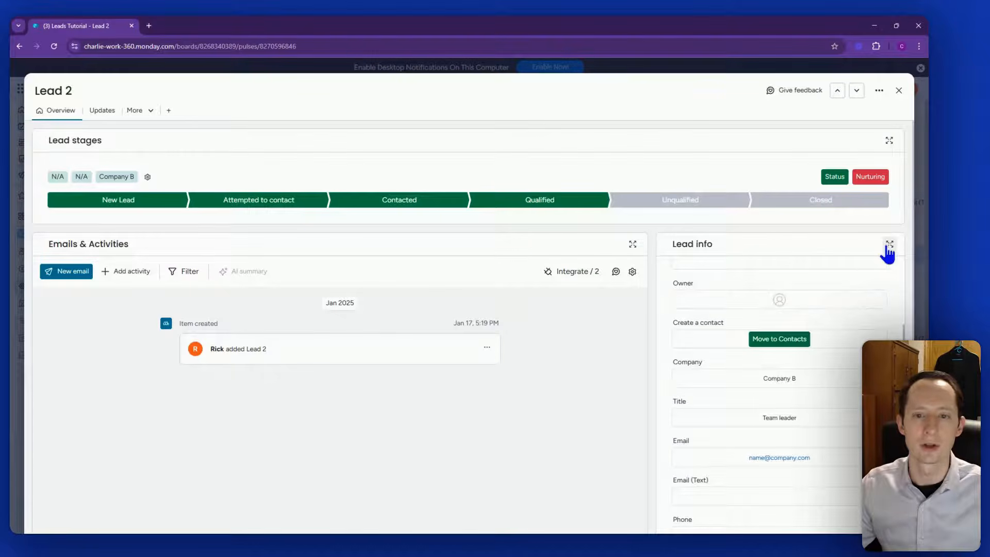
Look at the layout and content editing mode of Lead 2's card and leave it without changing any widget.
{"action": "left_click", "coordinate": [879, 92]}
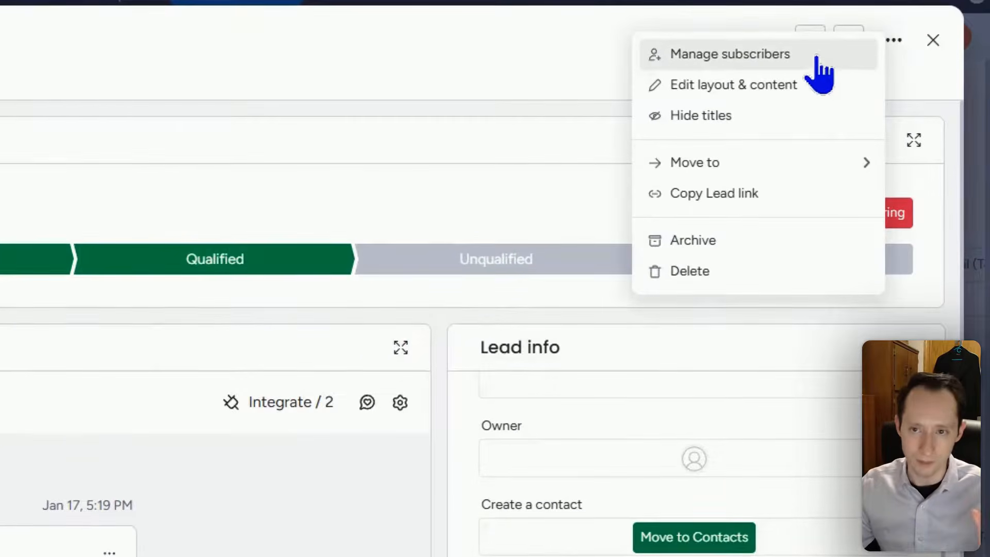
{"action": "left_click", "coordinate": [807, 93]}
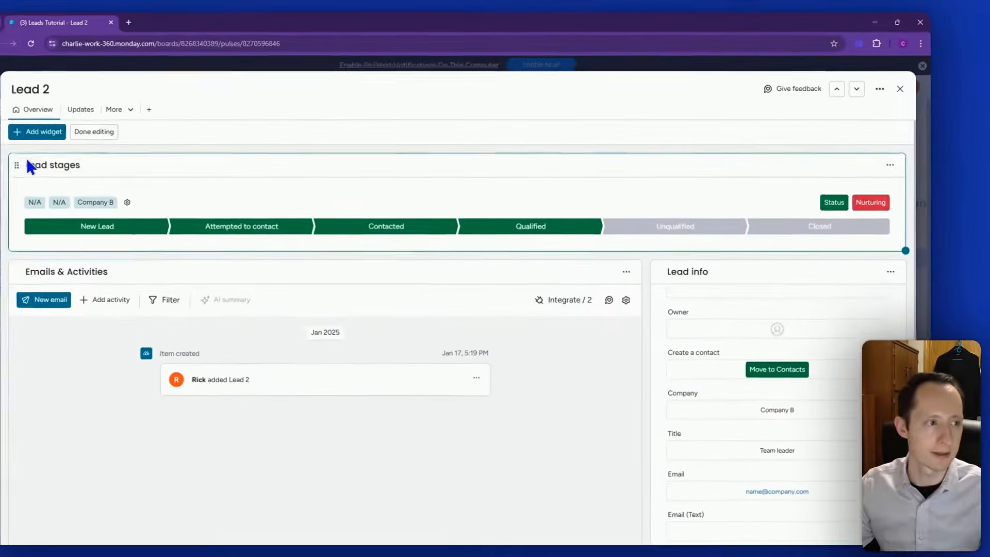
{"action": "left_click_drag", "start_coordinate": [37, 164], "coordinate": [40, 166]}
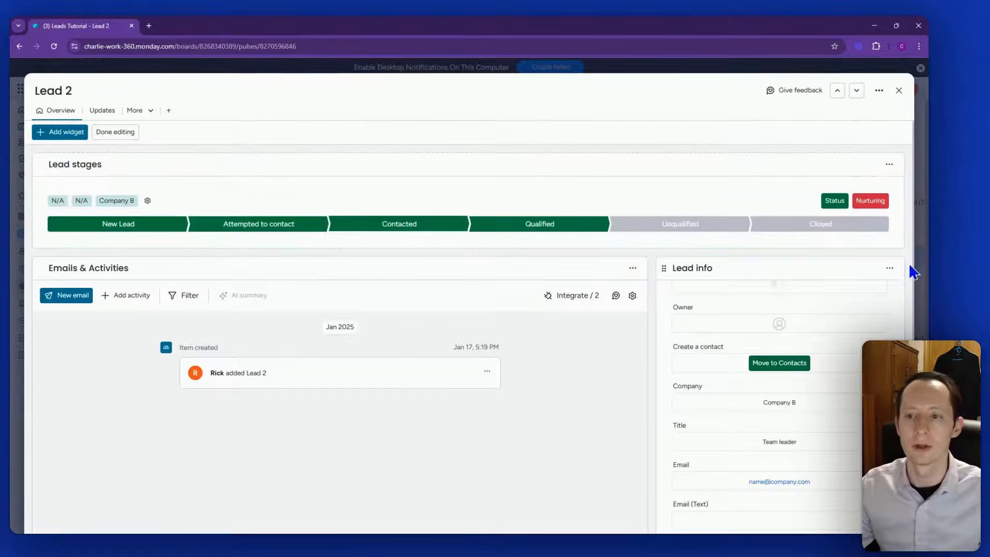
{"action": "left_click", "coordinate": [878, 91]}
{"action": "left_click", "coordinate": [821, 119]}
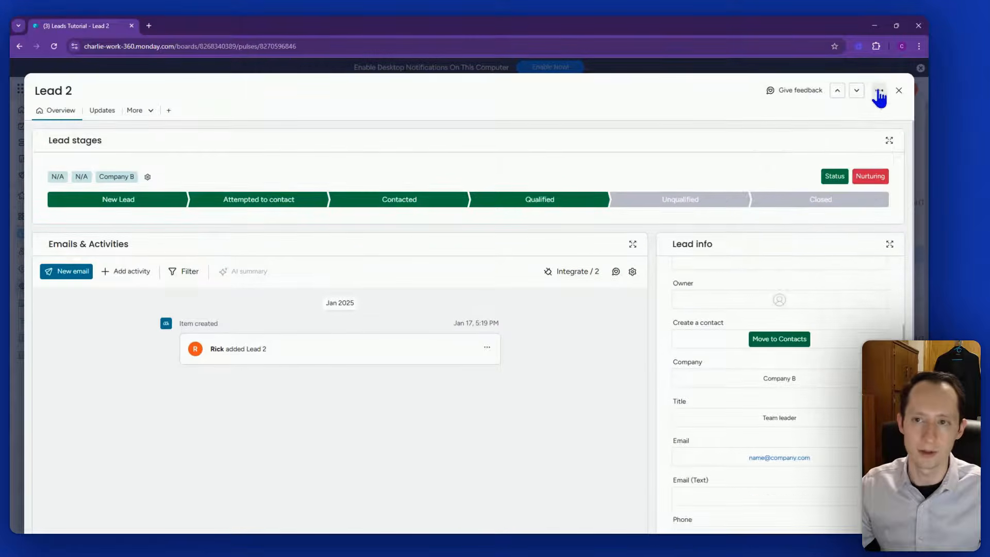
Hide the widget titles on Lead 2's card and display them again.
{"action": "left_click", "coordinate": [879, 91]}
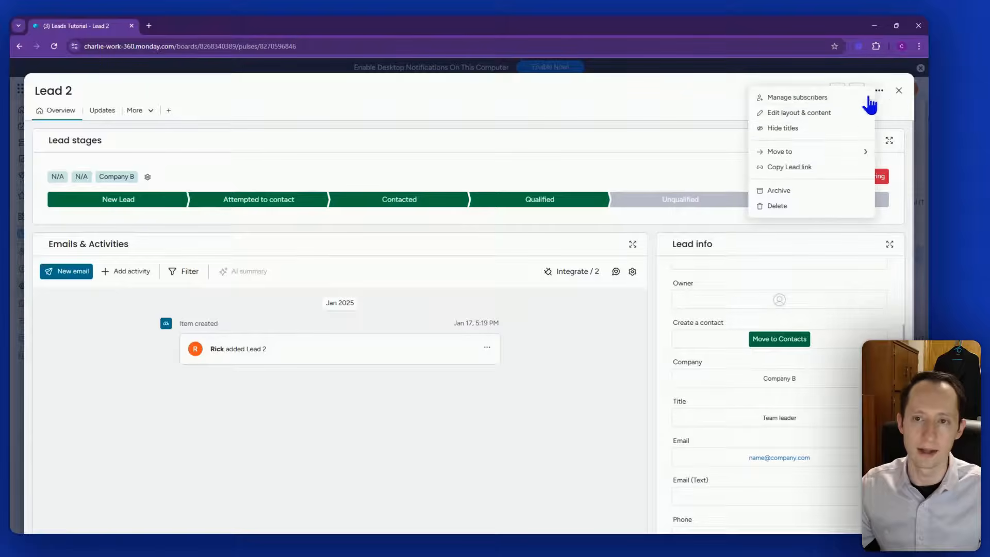
{"action": "left_click", "coordinate": [820, 131]}
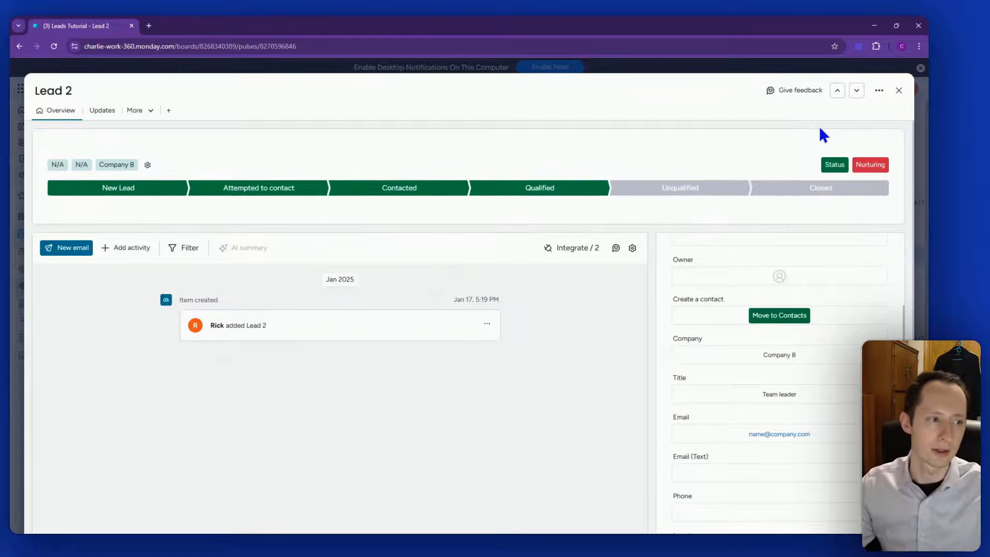
{"action": "left_click", "coordinate": [879, 92]}
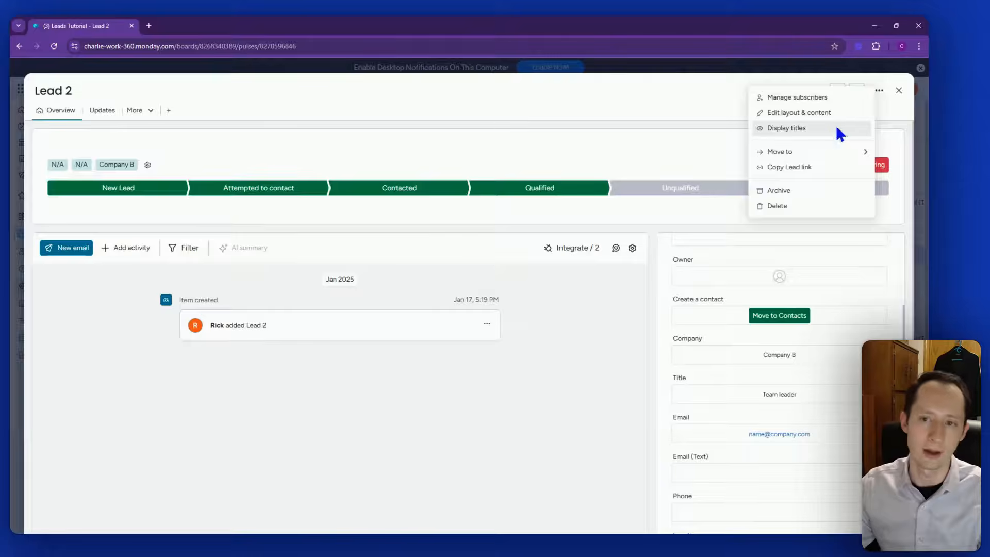
{"action": "left_click", "coordinate": [839, 130]}
Copy the link to Lead 2 and check its list of item members.
{"action": "left_click", "coordinate": [878, 91]}
{"action": "mouse_move", "coordinate": [845, 161]}
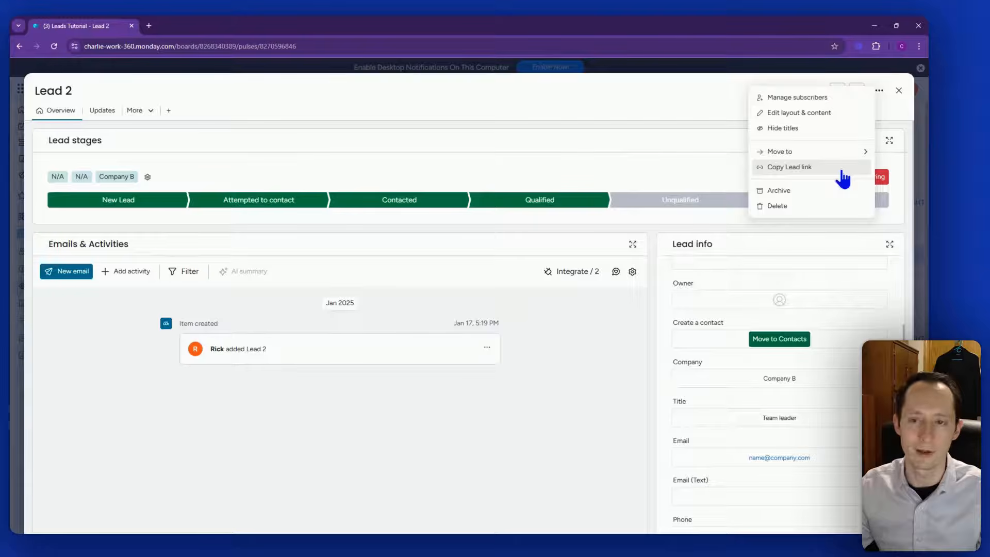
{"action": "left_click", "coordinate": [841, 170]}
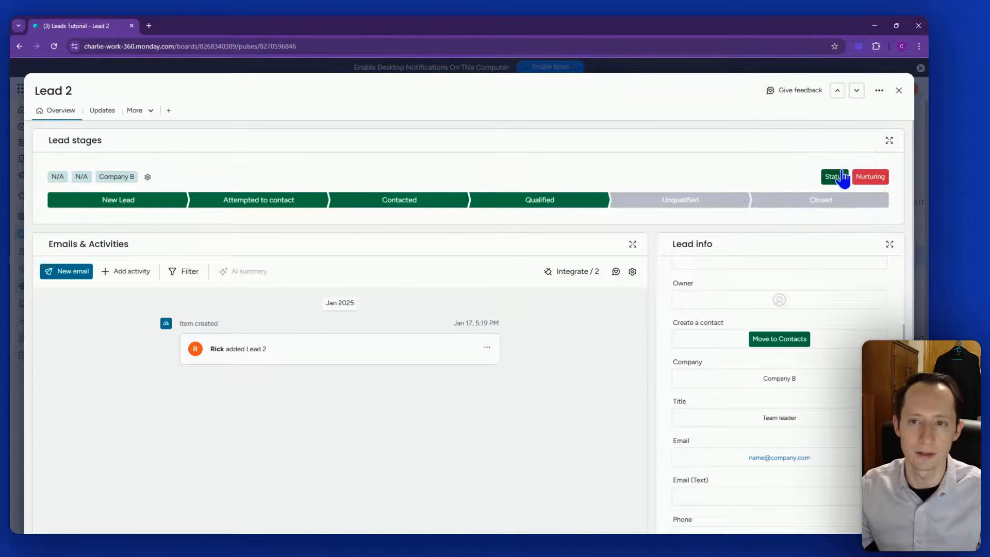
{"action": "left_click", "coordinate": [879, 90]}
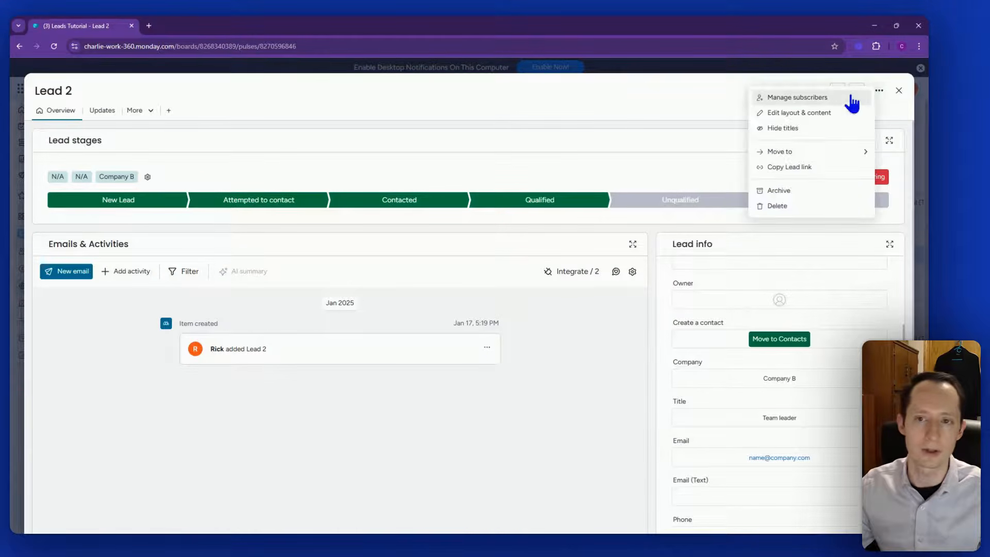
{"action": "left_click", "coordinate": [843, 101]}
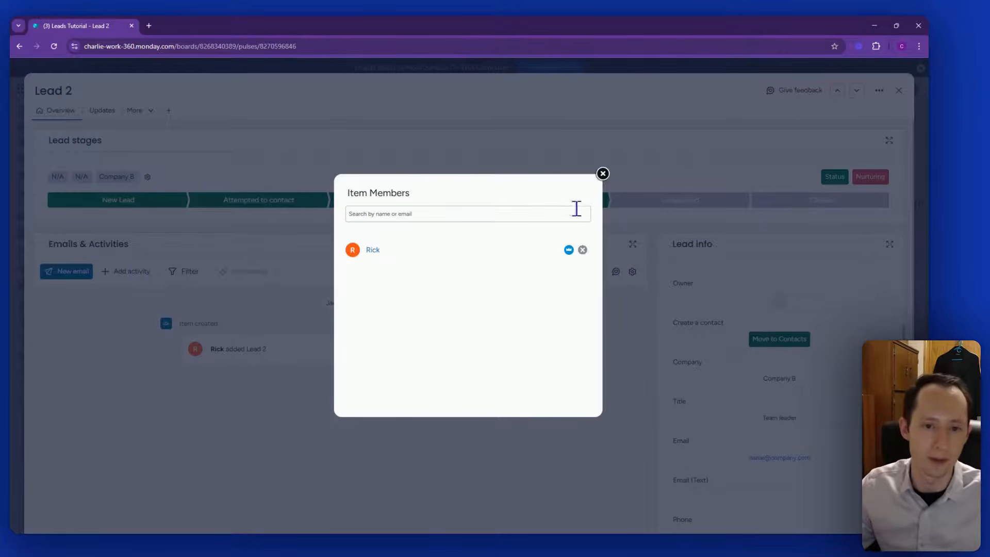
{"action": "left_click", "coordinate": [603, 174]}
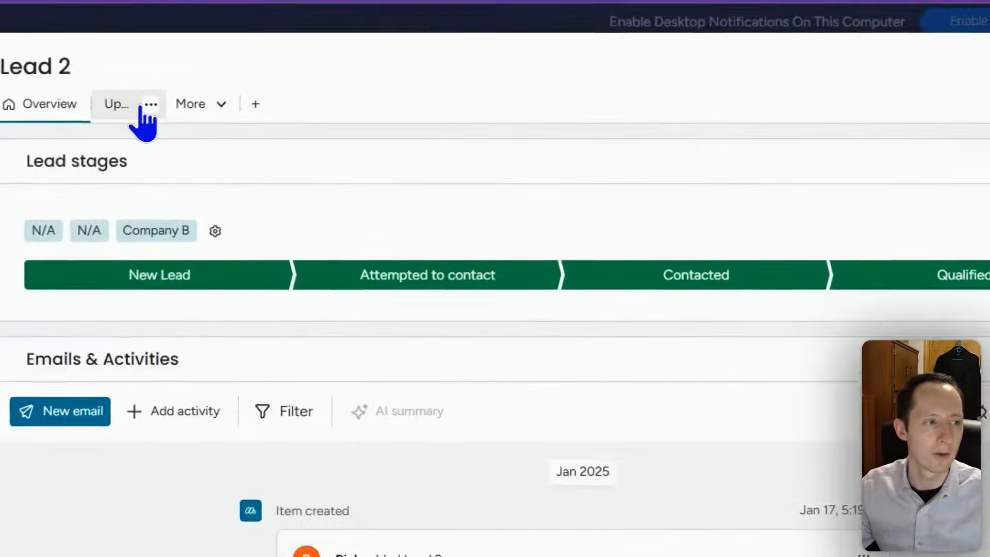
{"action": "left_click", "coordinate": [113, 110]}
{"action": "left_click", "coordinate": [116, 118]}
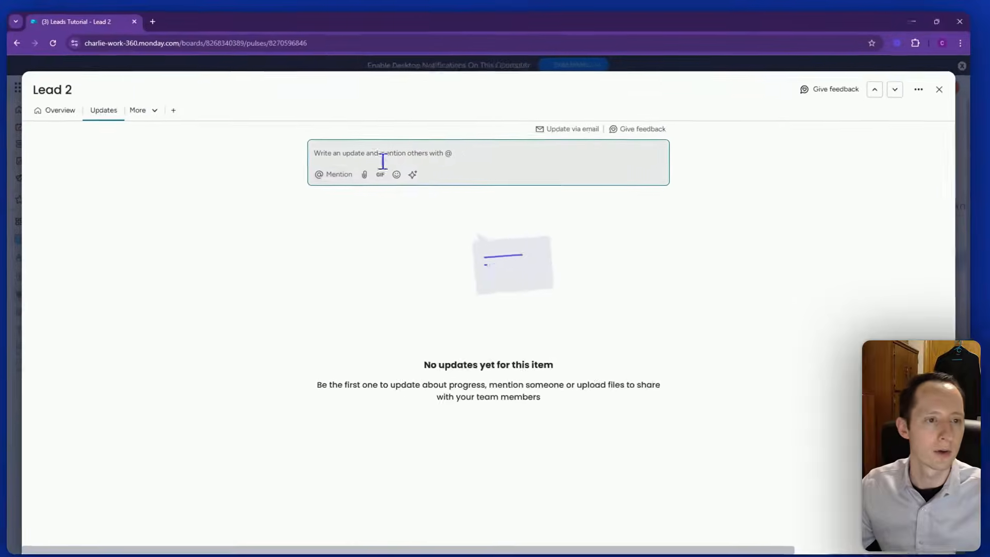
{"action": "left_click", "coordinate": [383, 161]}
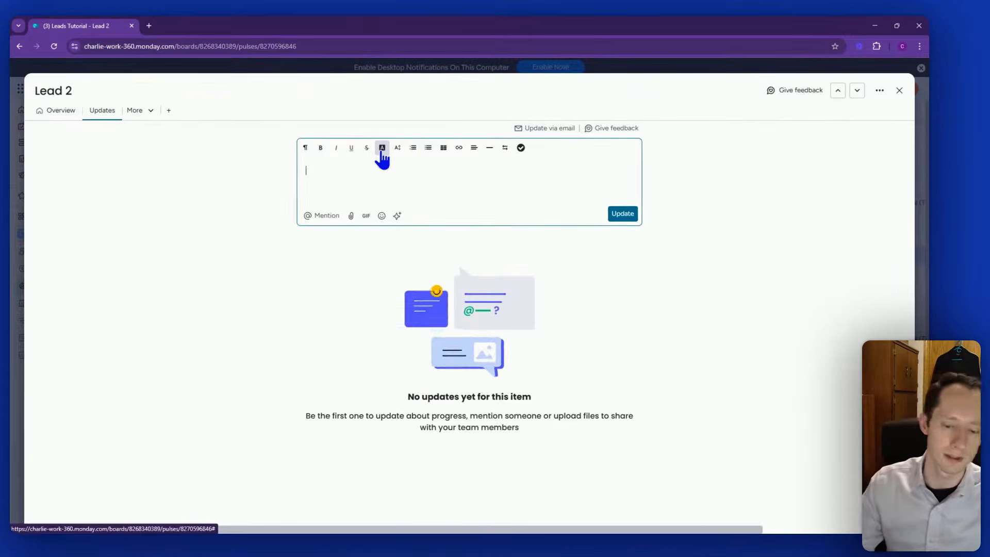
{"action": "type", "text": "@"}
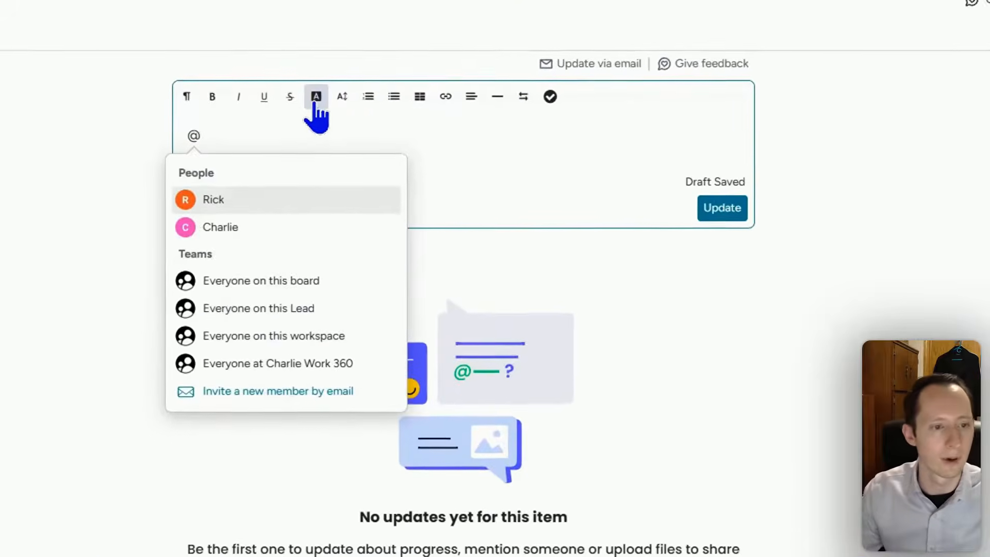
{"action": "left_click", "coordinate": [310, 289]}
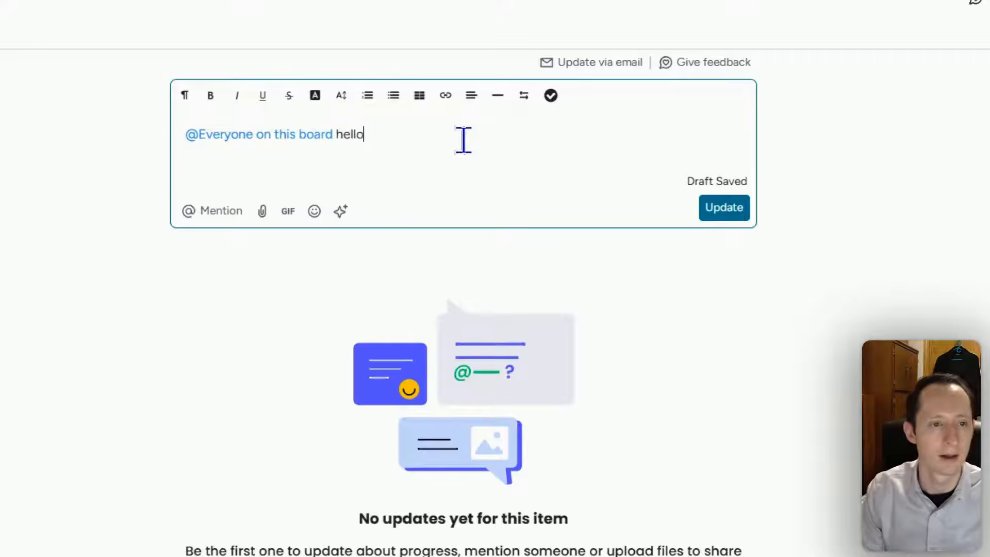
{"action": "left_click", "coordinate": [709, 208]}
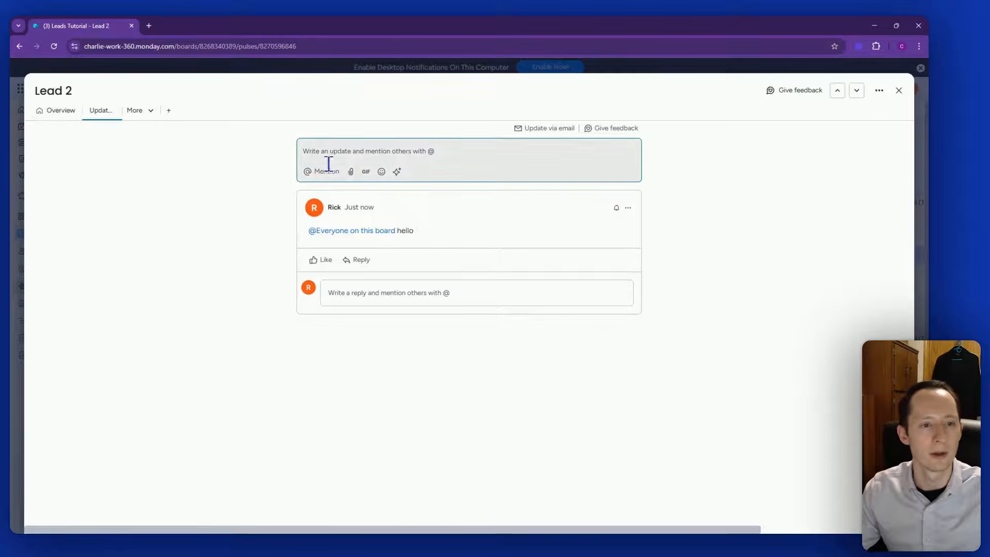
{"action": "left_click", "coordinate": [351, 172]}
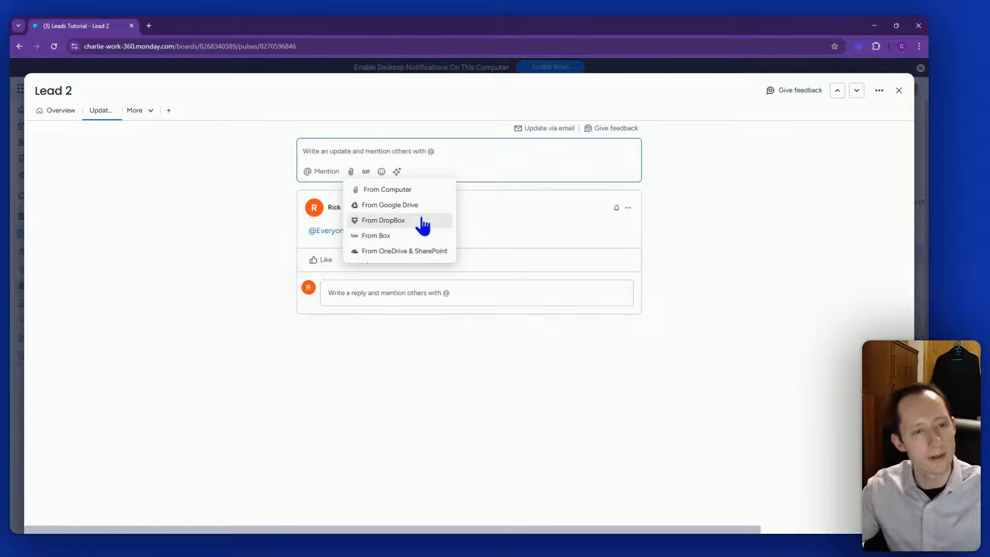
Return to Lead 2's Overview and add the Updates view to favorites.
{"action": "left_click", "coordinate": [50, 114]}
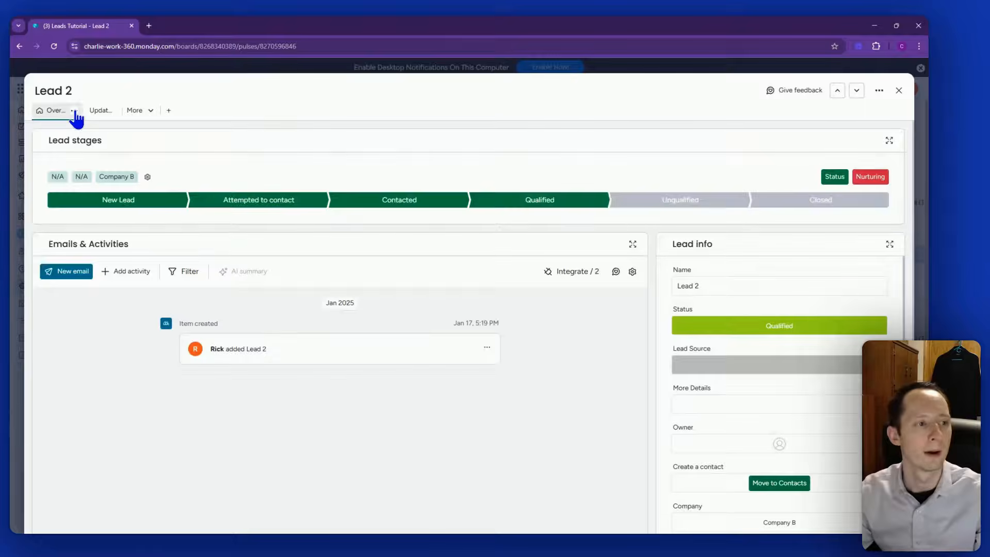
{"action": "left_click", "coordinate": [114, 111]}
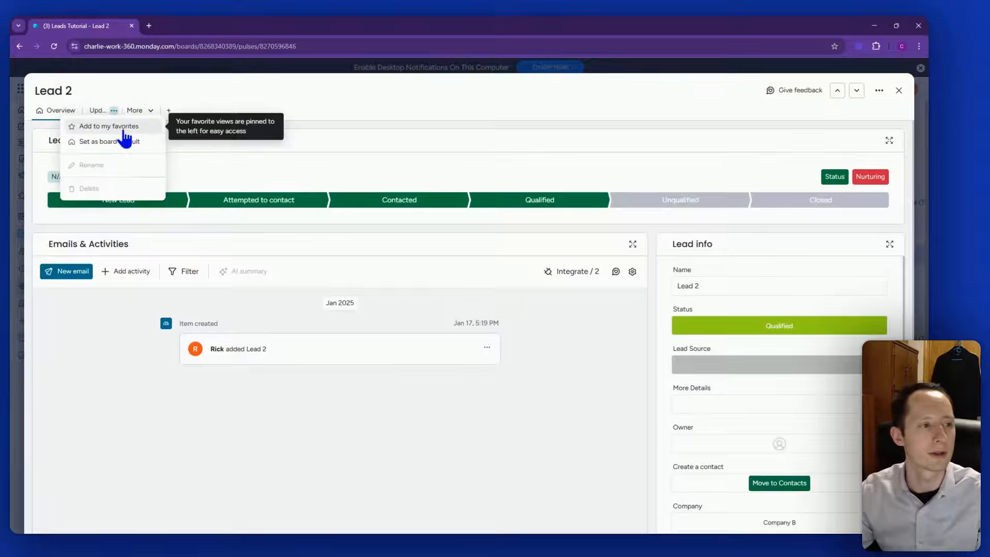
{"action": "left_click", "coordinate": [125, 126]}
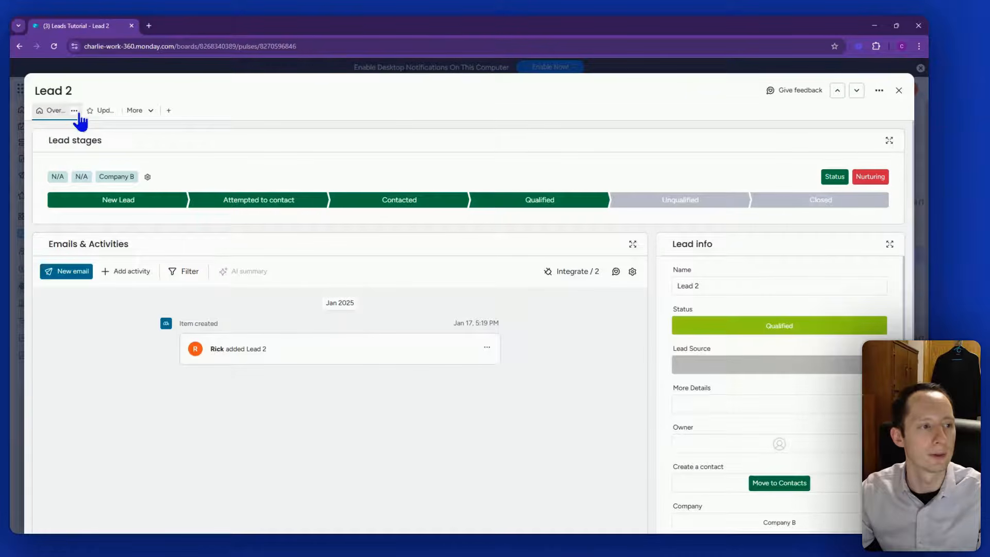
{"action": "left_click", "coordinate": [75, 111]}
{"action": "left_click", "coordinate": [380, 378]}
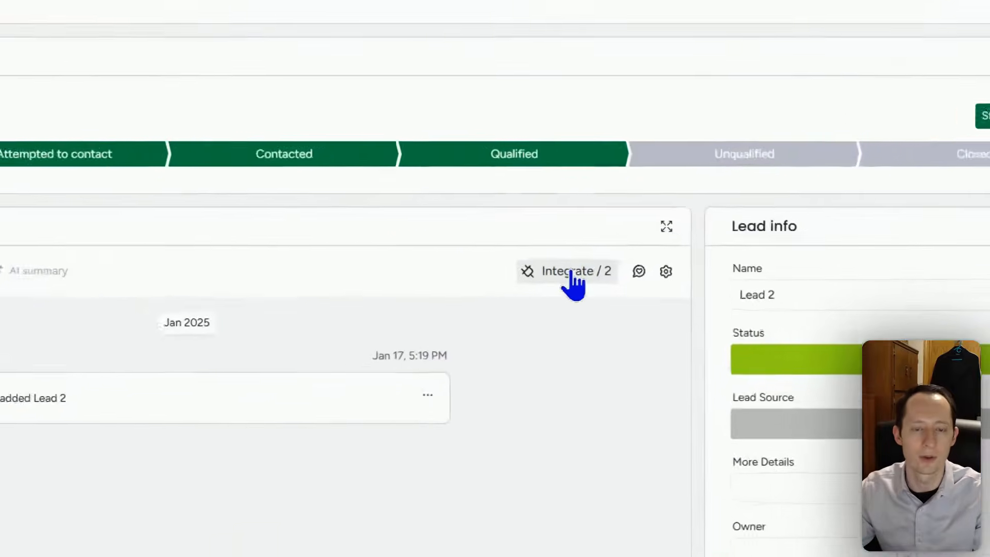
Review the integrations in Emails & Activities, open its settings, and check which account types can be added.
{"action": "left_click", "coordinate": [575, 272]}
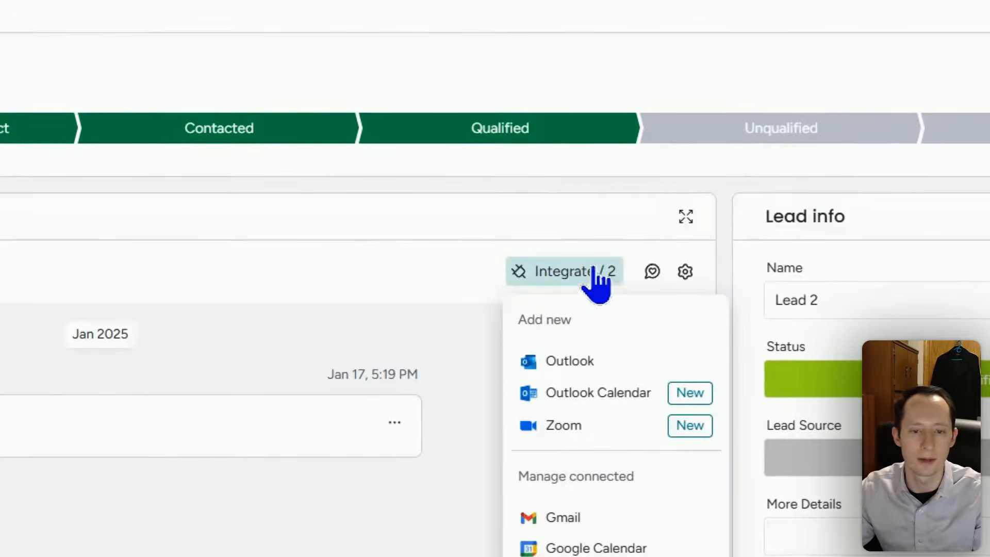
{"action": "left_click", "coordinate": [684, 271]}
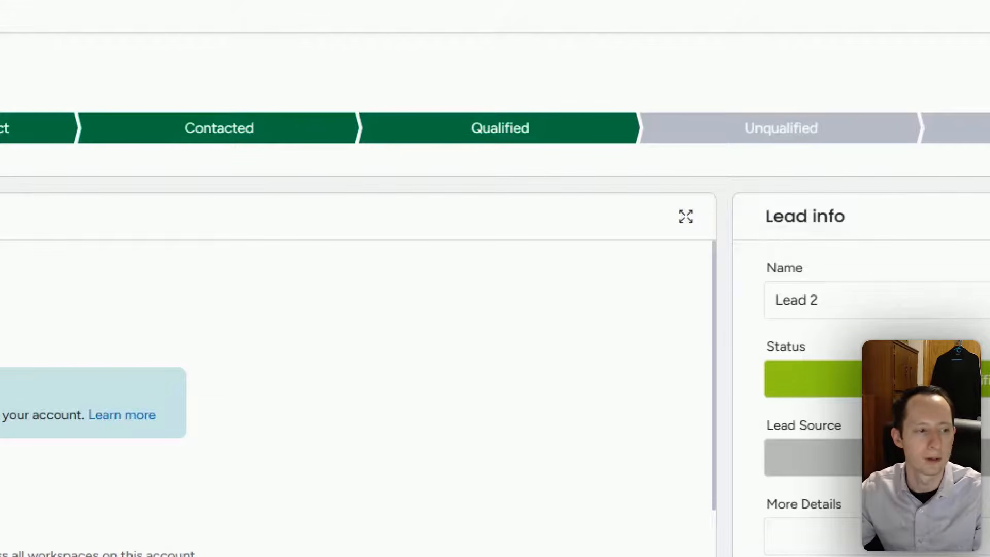
{"action": "scroll", "coordinate": [355, 392], "scroll_direction": "down", "scroll_amount": 3}
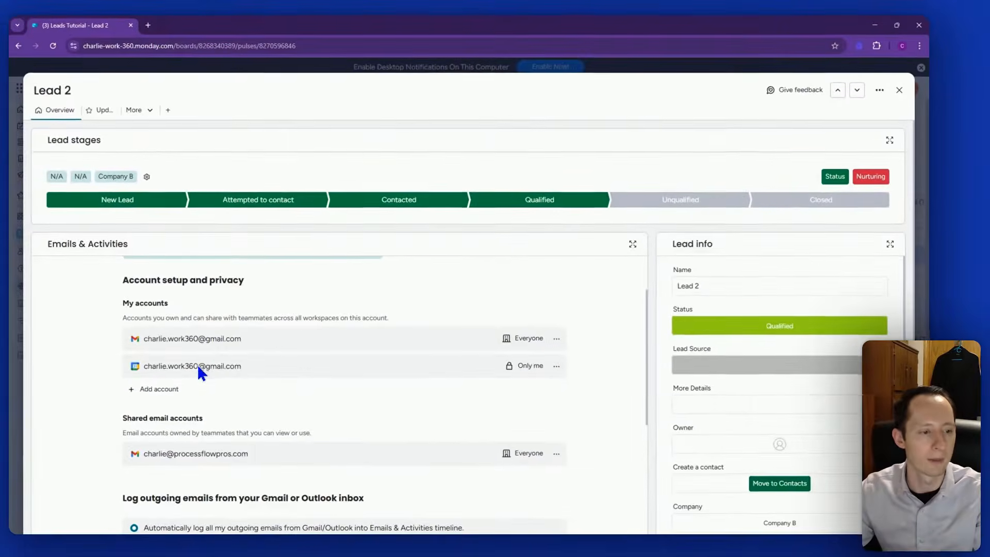
{"action": "left_click", "coordinate": [167, 396]}
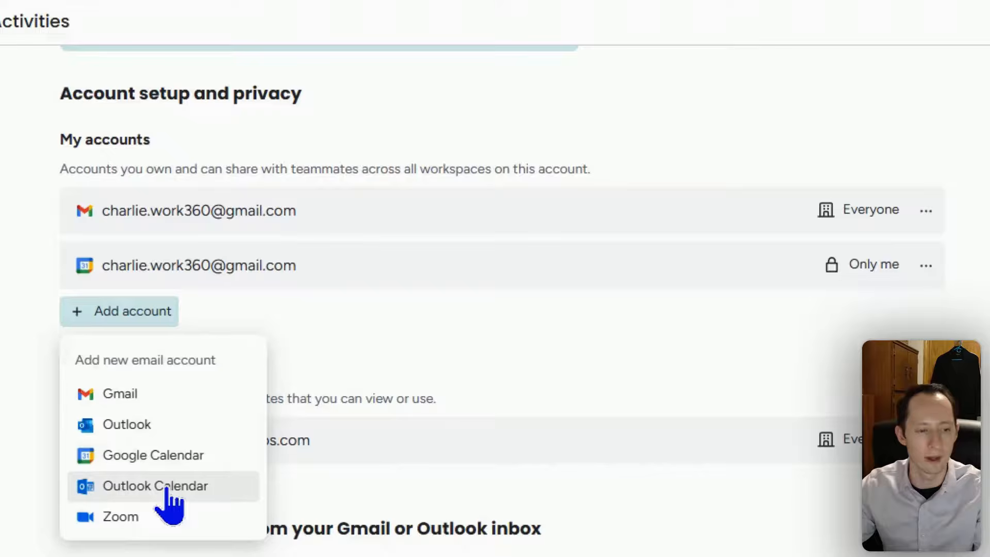
{"action": "left_click", "coordinate": [468, 354]}
{"action": "key", "text": "Escape"}
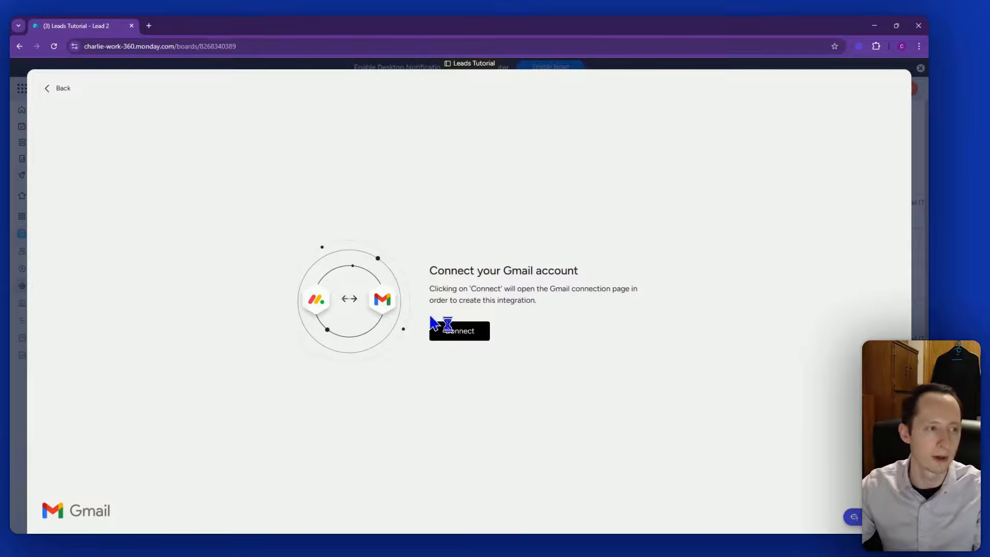
Look at the Gmail account connection choices, go back to browse the Gmail automation templates, and close the Automation center.
{"action": "left_click", "coordinate": [432, 323]}
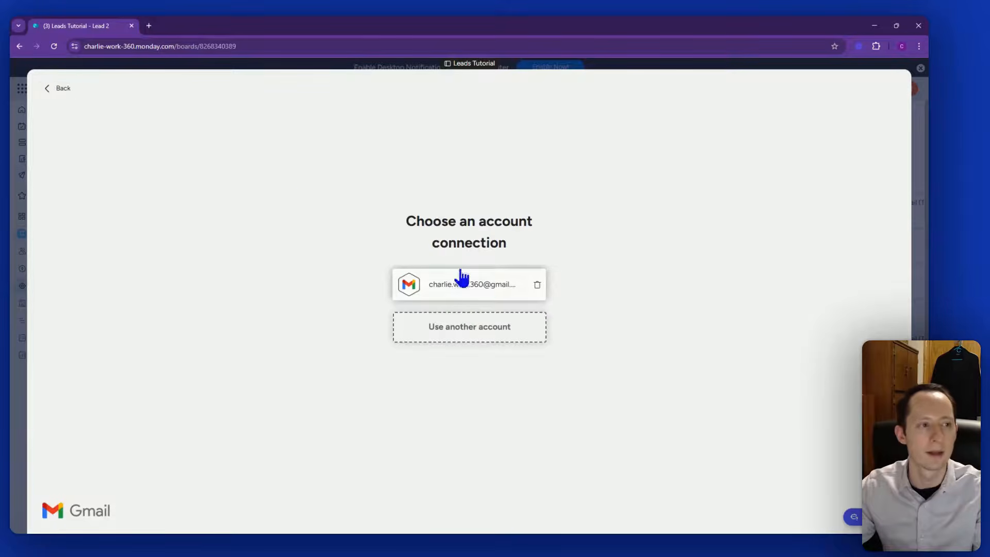
{"action": "left_click", "coordinate": [57, 89]}
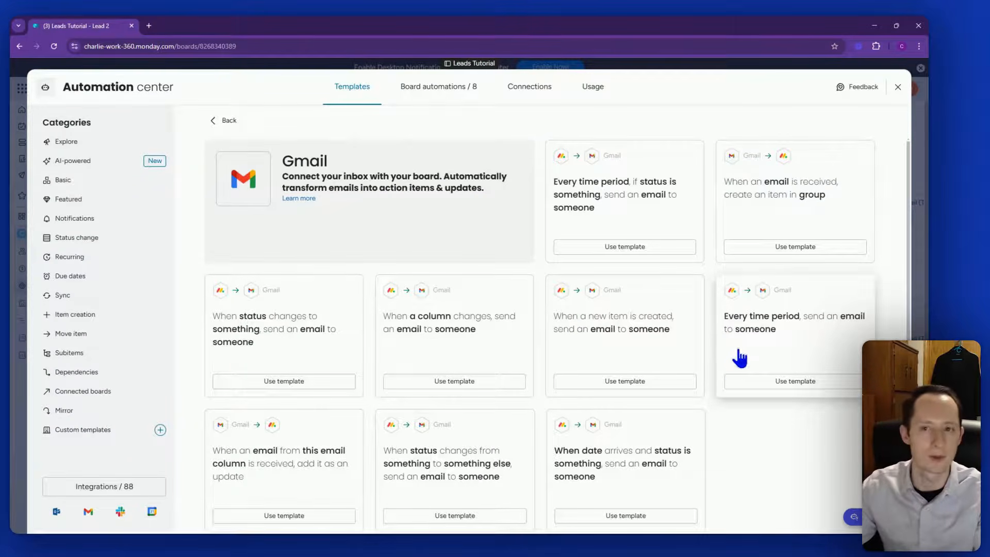
{"action": "scroll", "coordinate": [752, 335], "scroll_direction": "down", "scroll_amount": 1}
{"action": "scroll", "coordinate": [840, 221], "scroll_direction": "up", "scroll_amount": 1}
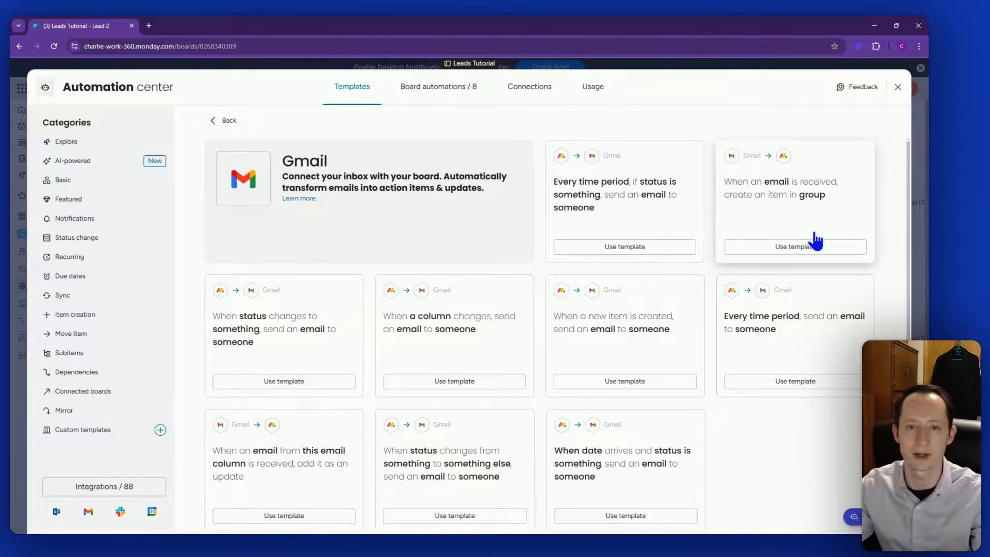
{"action": "left_click", "coordinate": [897, 89]}
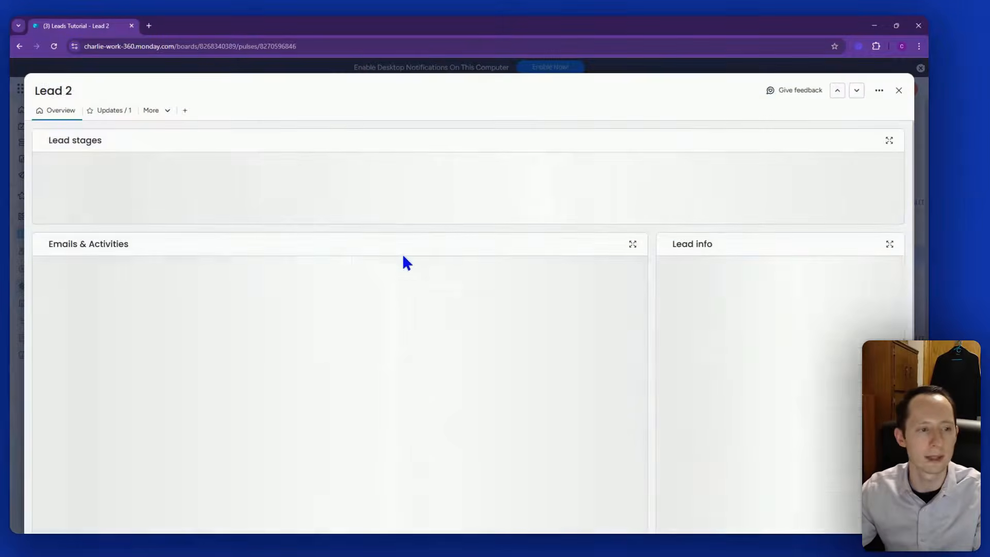
Review the share options of the connected Gmail account, checking the access levels available for a teammate and everyone else.
{"action": "scroll", "coordinate": [565, 307], "scroll_direction": "down", "scroll_amount": 2}
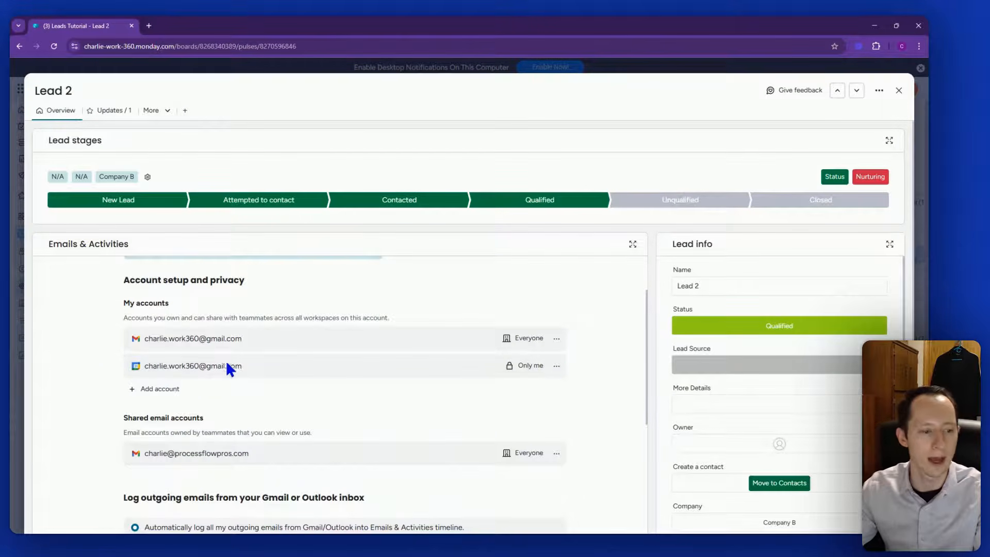
{"action": "left_click", "coordinate": [557, 338]}
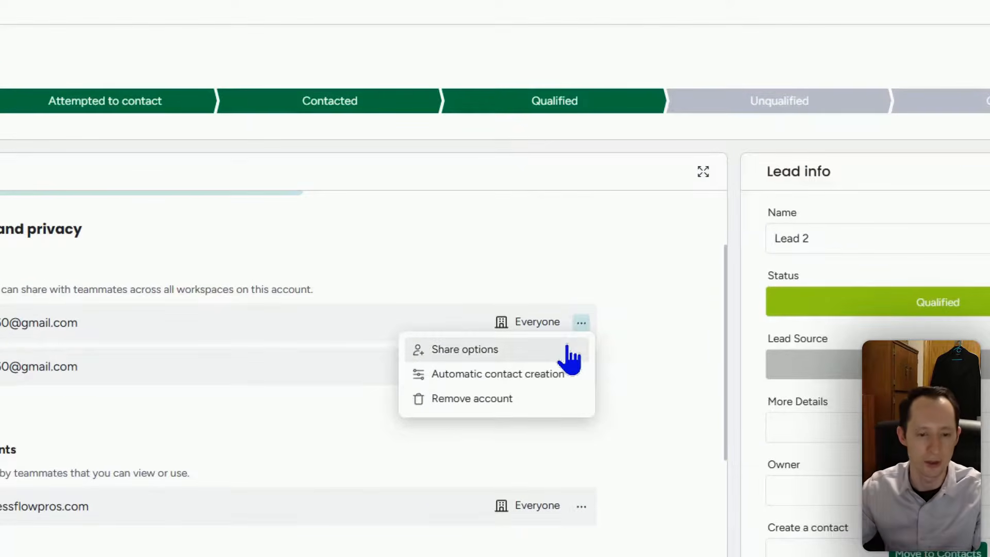
{"action": "left_click", "coordinate": [571, 353]}
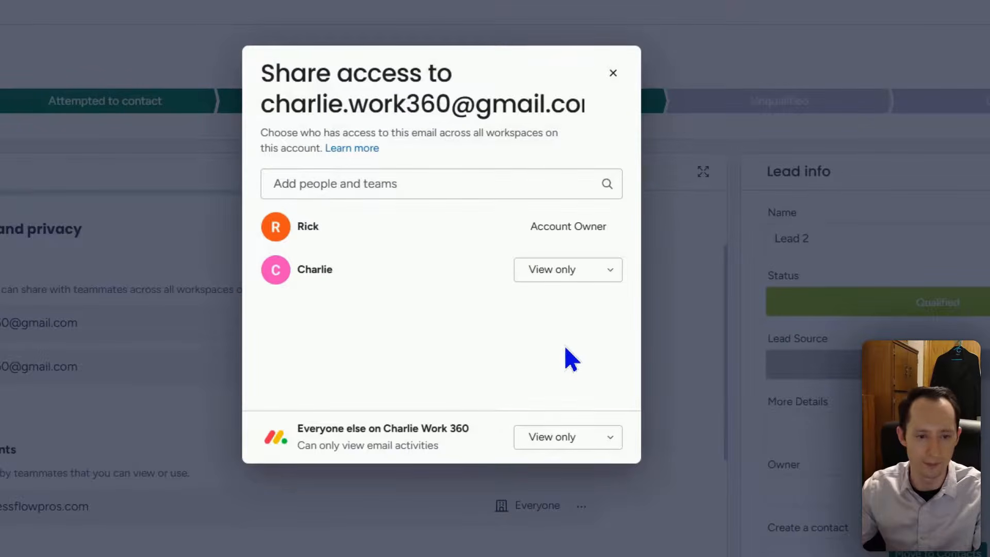
{"action": "left_click", "coordinate": [613, 271]}
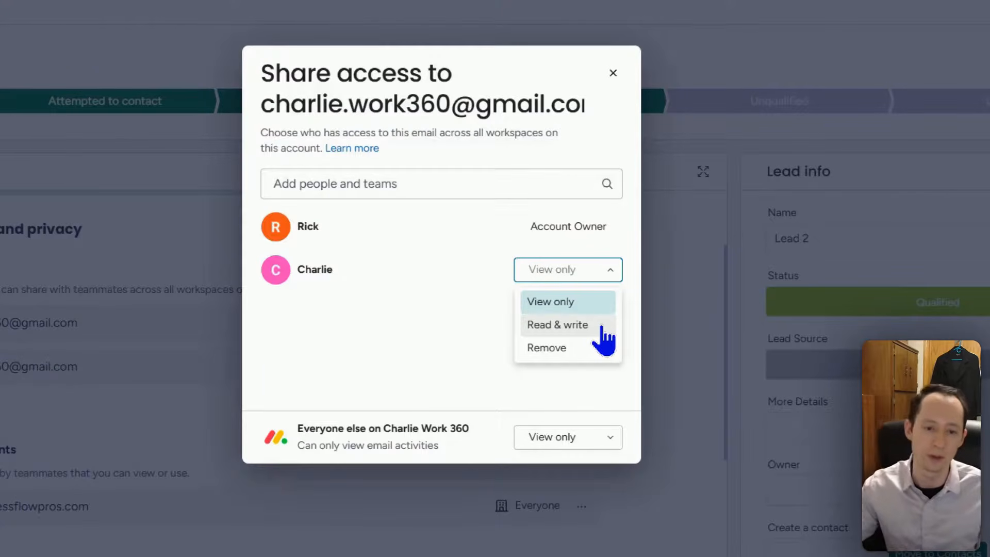
{"action": "left_click", "coordinate": [607, 437]}
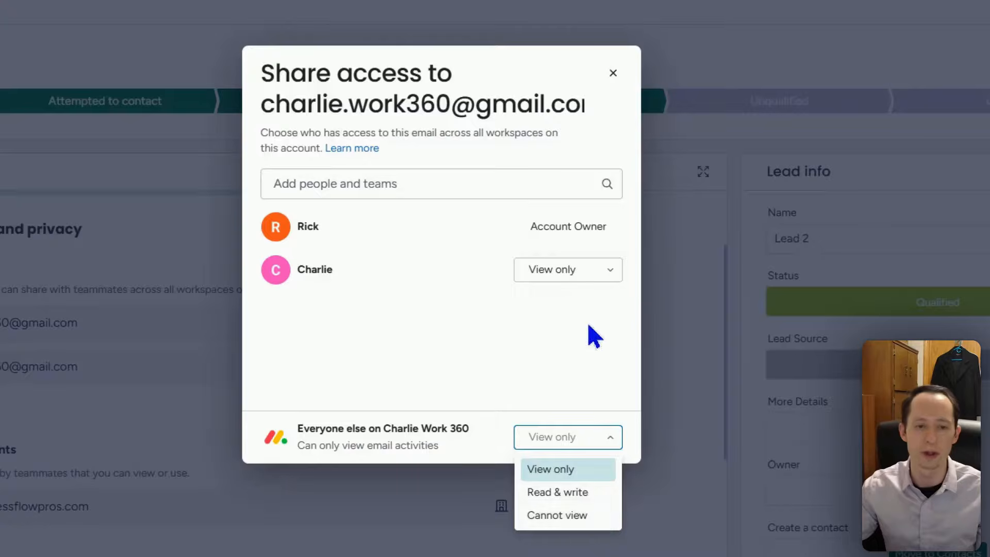
{"action": "left_click", "coordinate": [610, 270]}
{"action": "left_click", "coordinate": [608, 394]}
{"action": "left_click", "coordinate": [612, 436]}
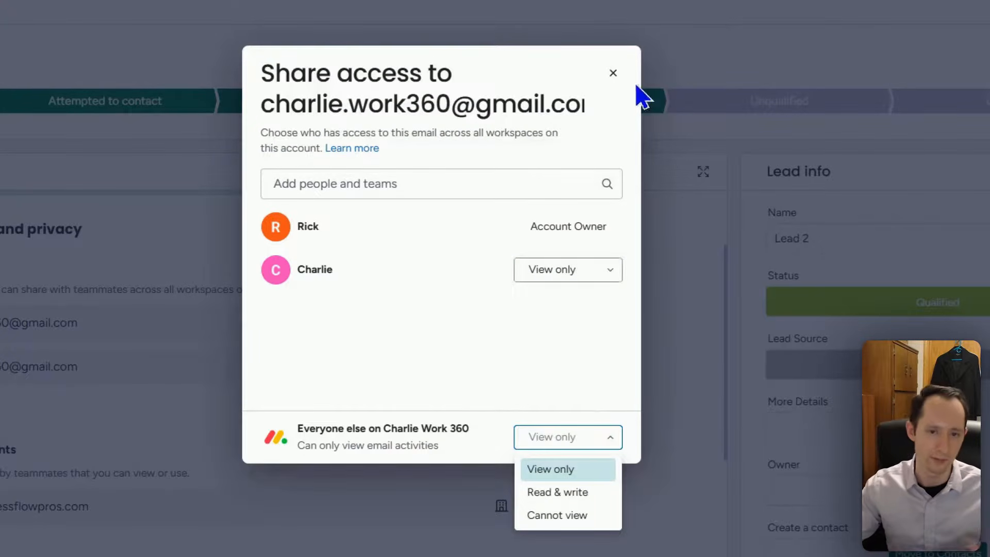
{"action": "left_click", "coordinate": [613, 72]}
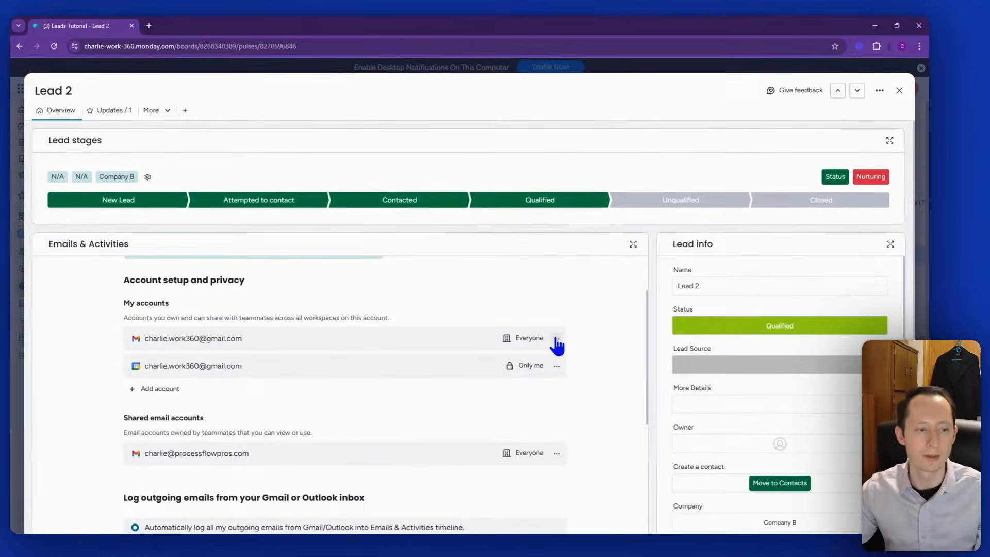
Save the Gmail account's automatic contact creation setting as "Don't create contacts automatically".
{"action": "left_click", "coordinate": [581, 322]}
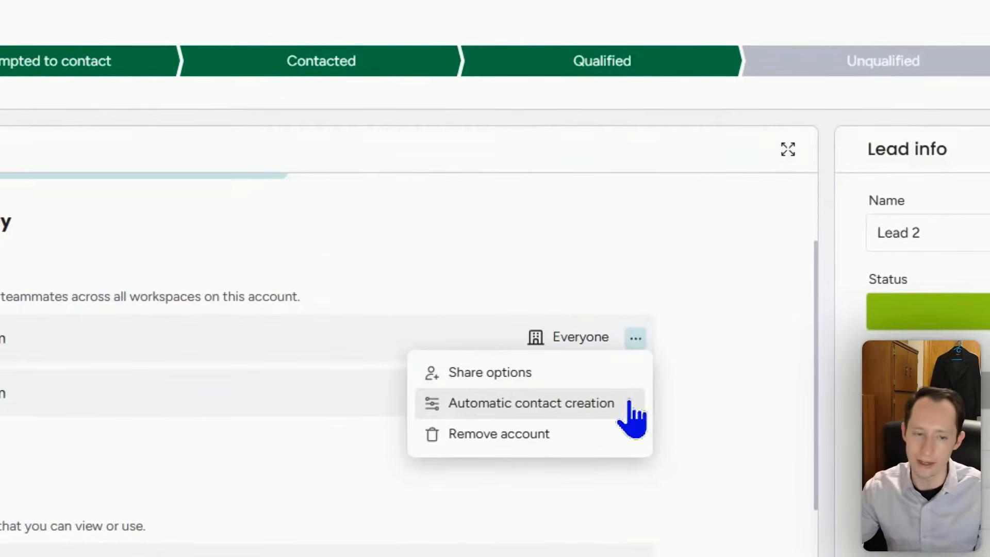
{"action": "left_click", "coordinate": [628, 403]}
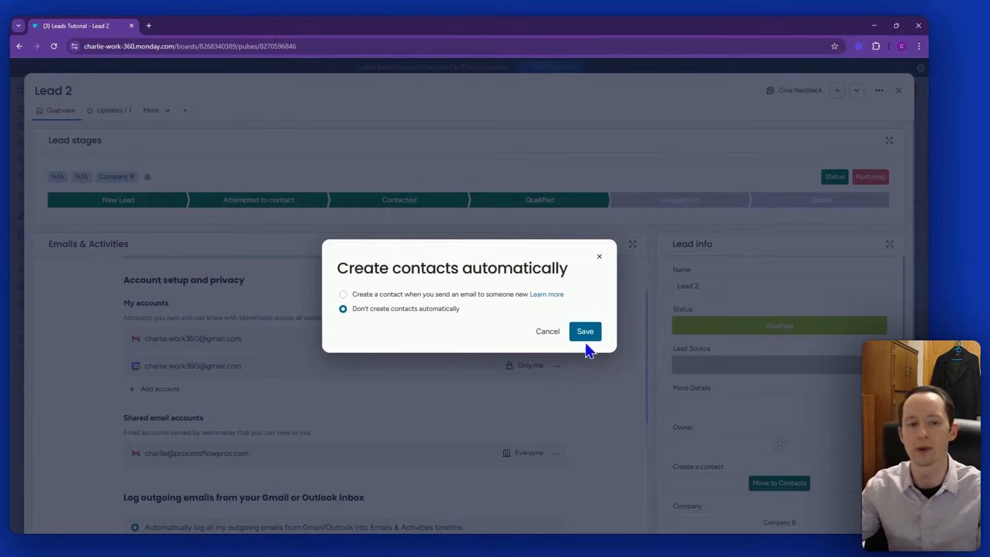
{"action": "left_click", "coordinate": [585, 333]}
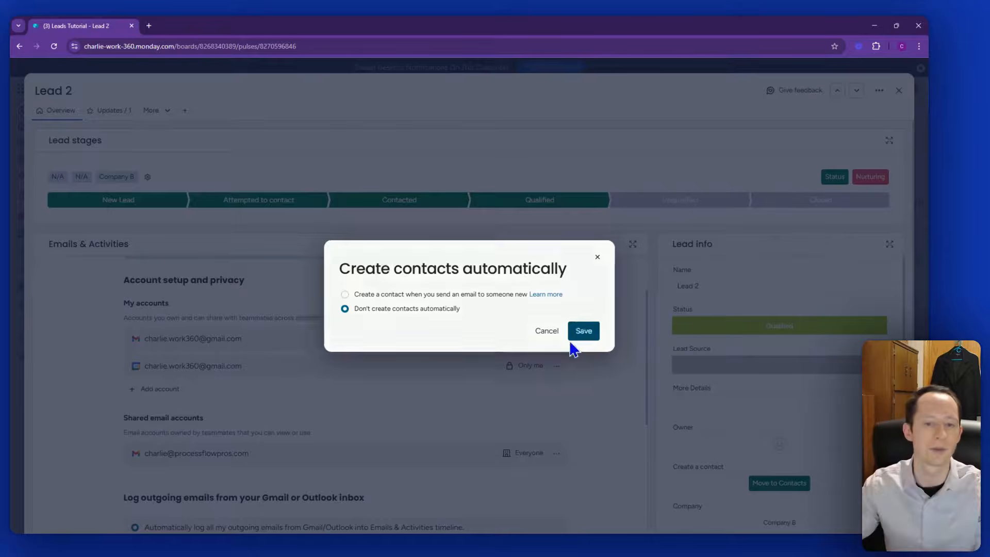
Review the options for logging outgoing emails and the section for setting up automations and notifications.
{"action": "scroll", "coordinate": [440, 361], "scroll_direction": "down", "scroll_amount": 4}
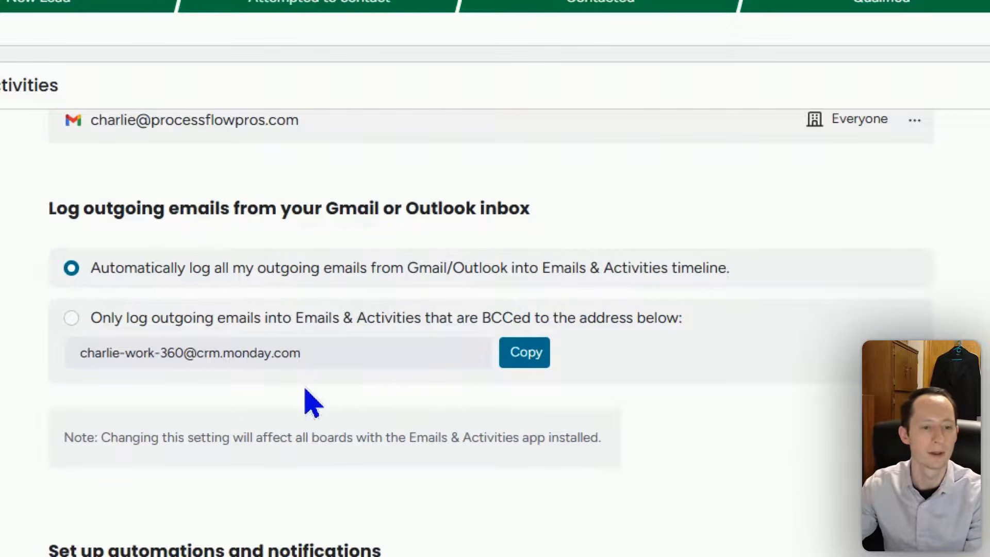
{"action": "scroll", "coordinate": [309, 402], "scroll_direction": "down", "scroll_amount": 2}
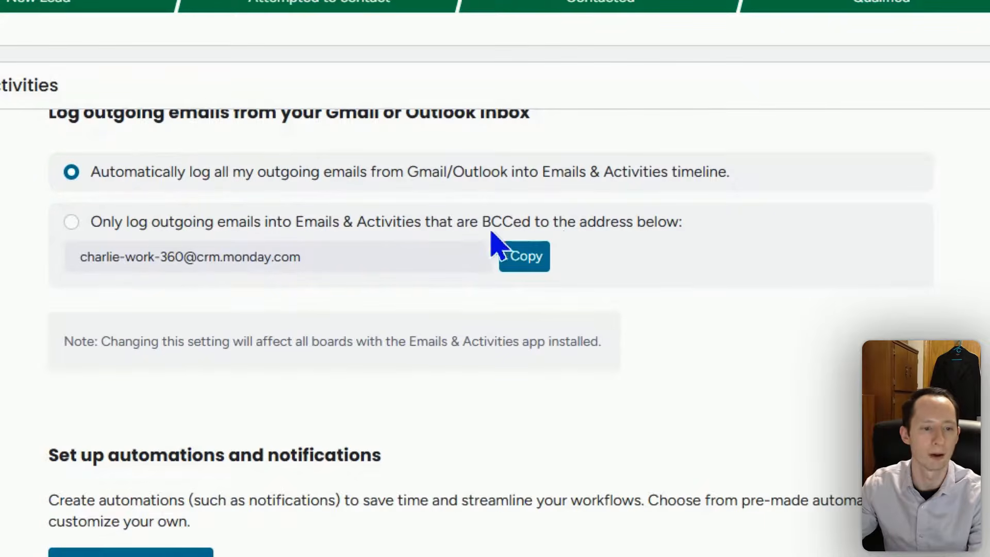
{"action": "scroll", "coordinate": [468, 320], "scroll_direction": "down", "scroll_amount": 2}
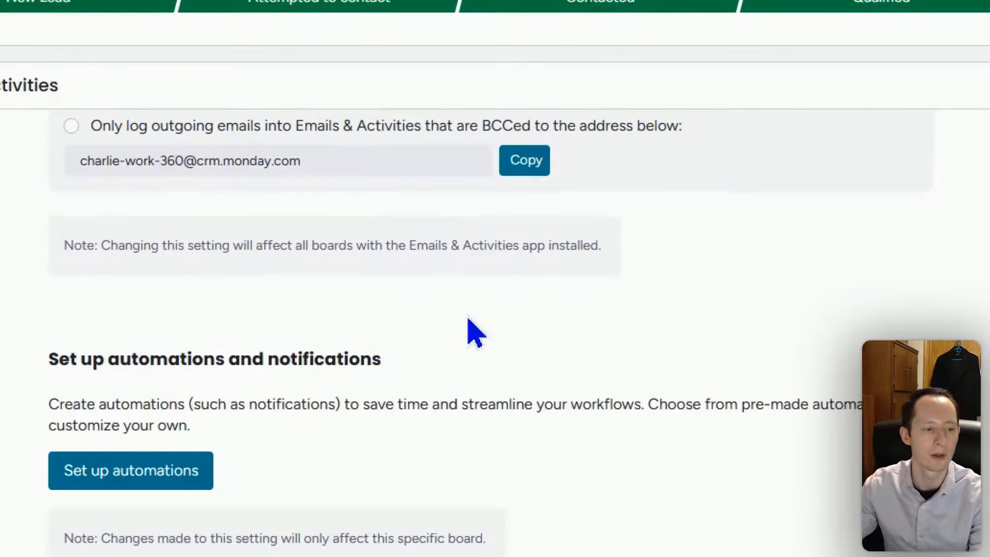
{"action": "scroll", "coordinate": [468, 318], "scroll_direction": "down", "scroll_amount": 4}
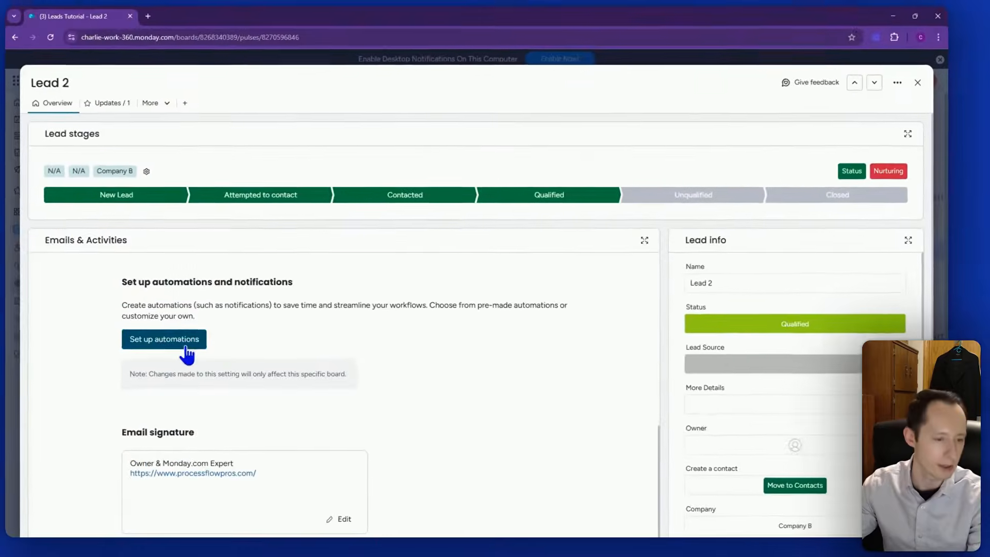
Review the email signature settings, open the signature for editing, and leave it without saving.
{"action": "scroll", "coordinate": [392, 369], "scroll_direction": "down", "scroll_amount": 3}
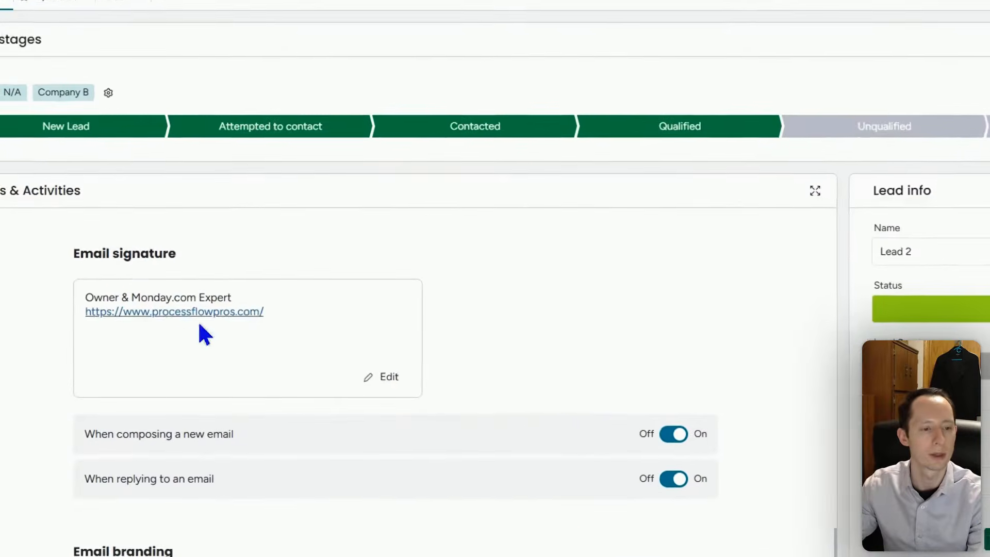
{"action": "scroll", "coordinate": [766, 300], "scroll_direction": "down", "scroll_amount": 2}
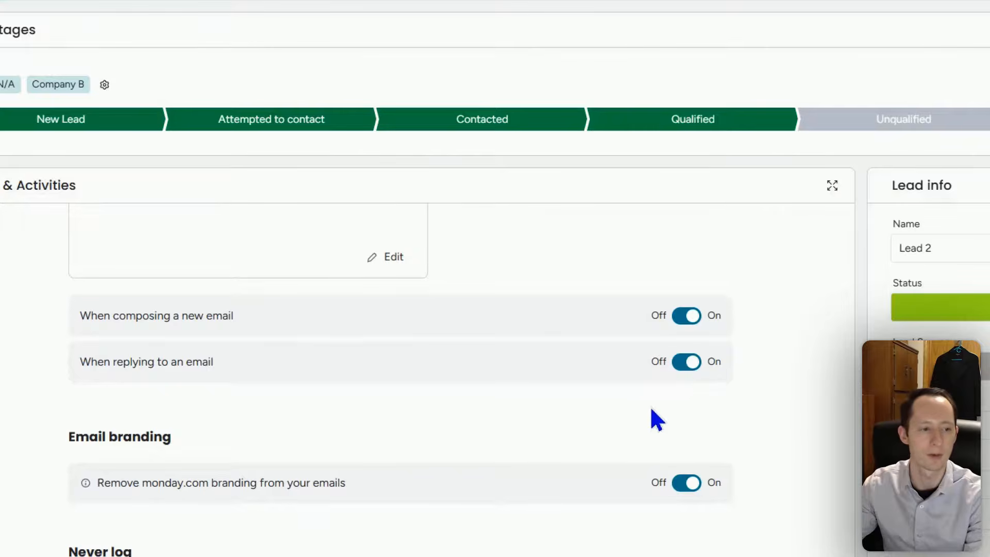
{"action": "scroll", "coordinate": [651, 416], "scroll_direction": "up", "scroll_amount": 2}
{"action": "left_click", "coordinate": [387, 402]}
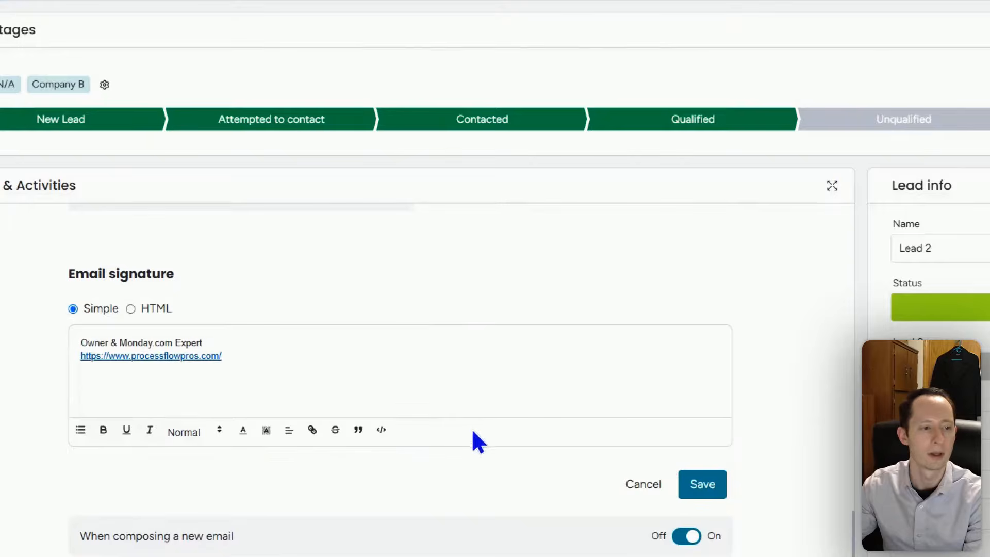
{"action": "left_click", "coordinate": [652, 488]}
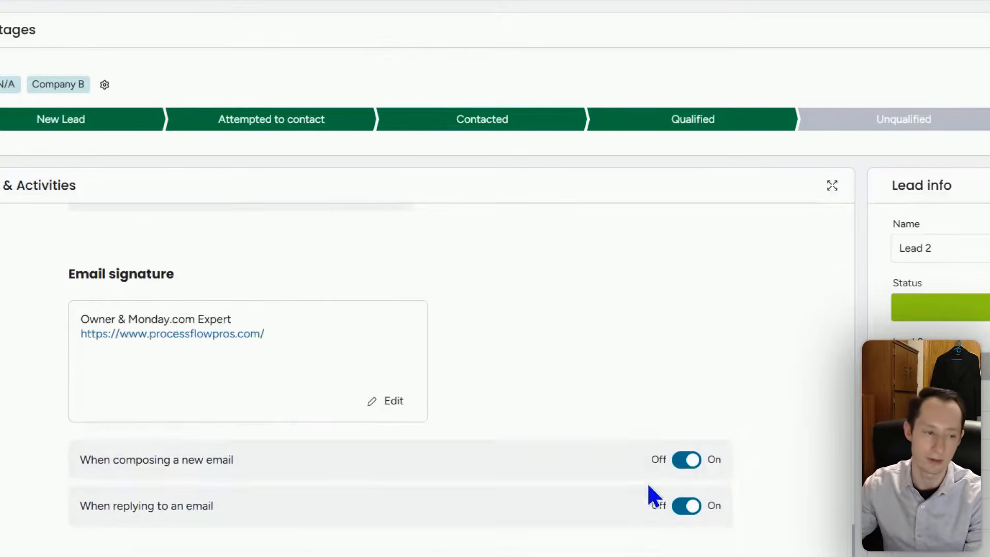
Review the Email branding and Never log settings, and return to Lead 2's Emails & Activities timeline.
{"action": "scroll", "coordinate": [714, 449], "scroll_direction": "down", "scroll_amount": 3}
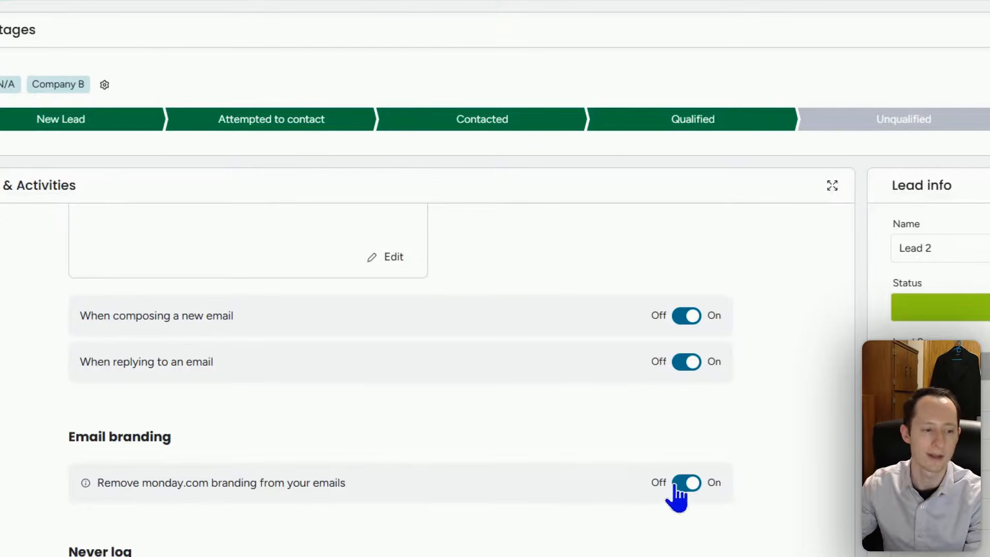
{"action": "scroll", "coordinate": [645, 500], "scroll_direction": "down", "scroll_amount": 3}
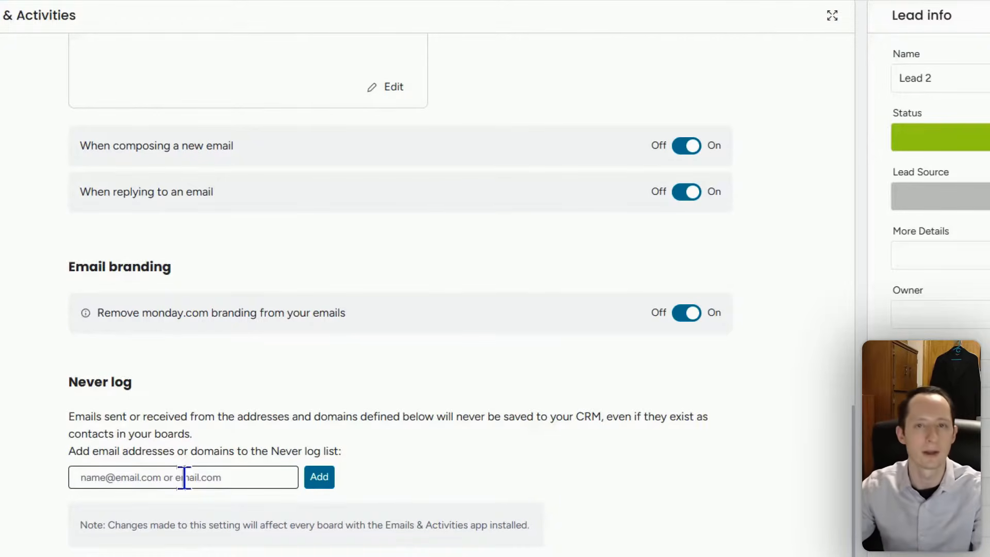
{"action": "scroll", "coordinate": [516, 453], "scroll_direction": "up", "scroll_amount": 20}
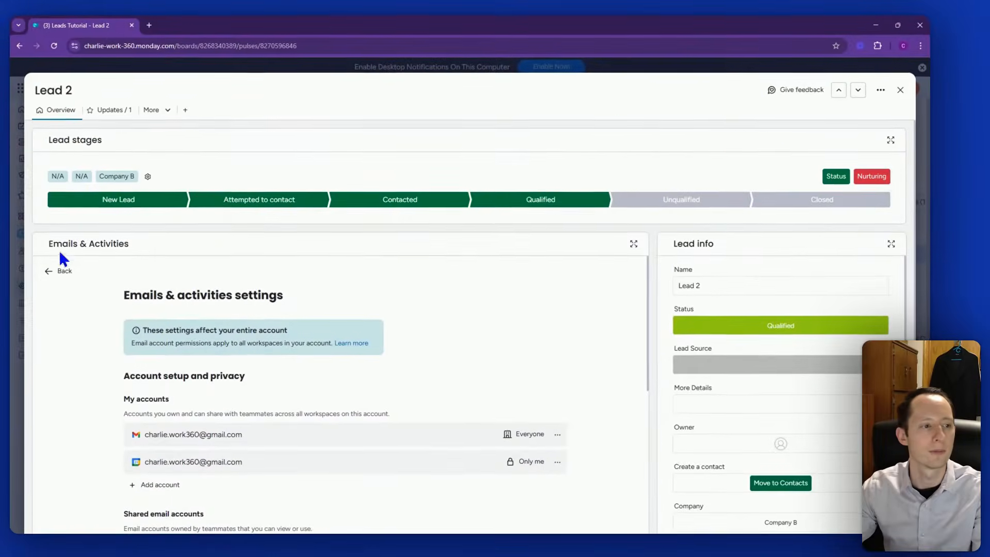
{"action": "left_click", "coordinate": [66, 271]}
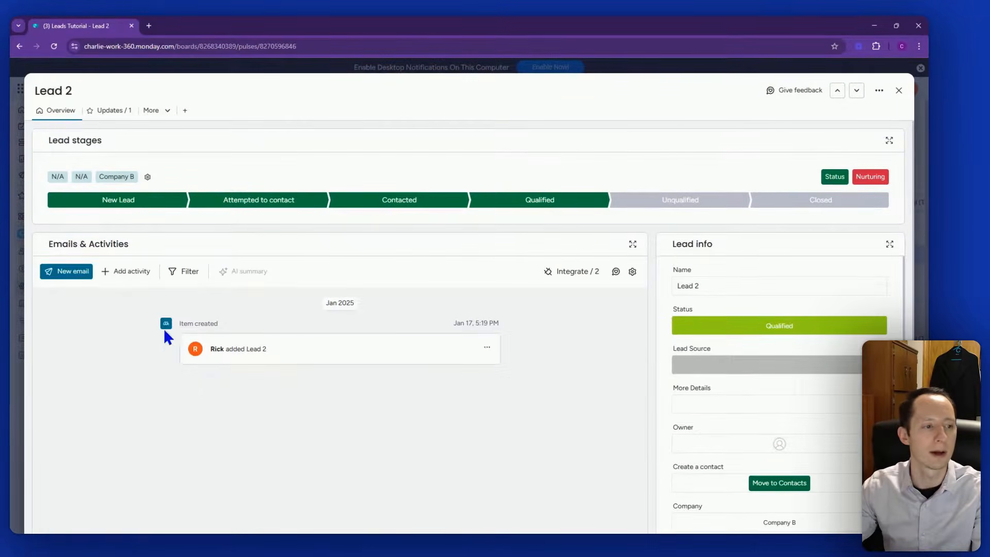
Start a new email from Lead 2 and insert the Item Name and Board Name autopopulate fields into its body.
{"action": "left_click", "coordinate": [73, 272]}
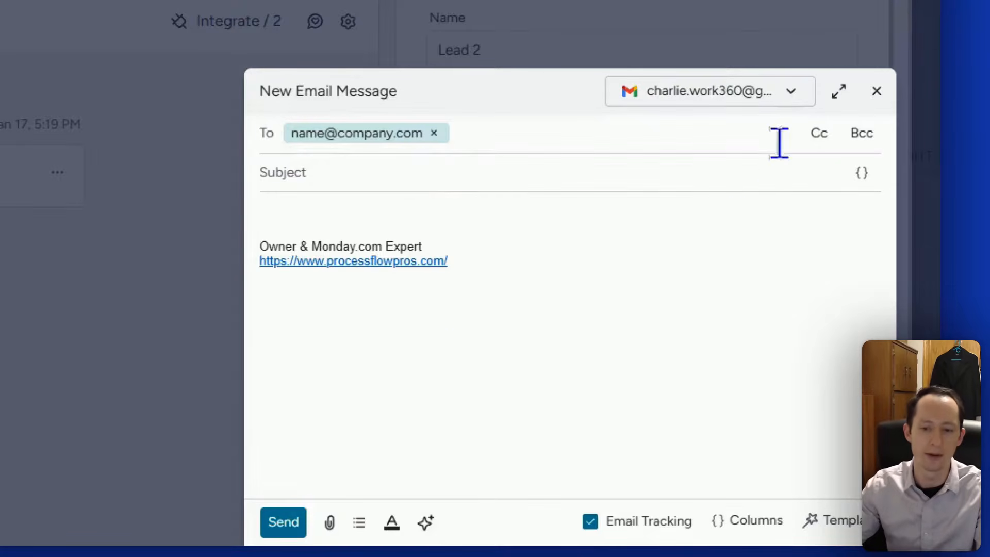
{"action": "mouse_move", "coordinate": [644, 526]}
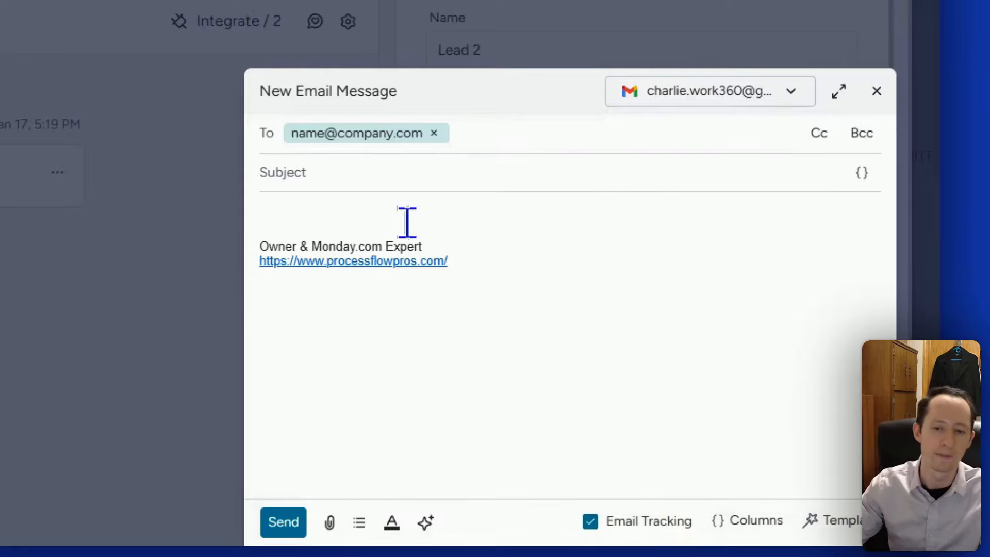
{"action": "left_click", "coordinate": [391, 170]}
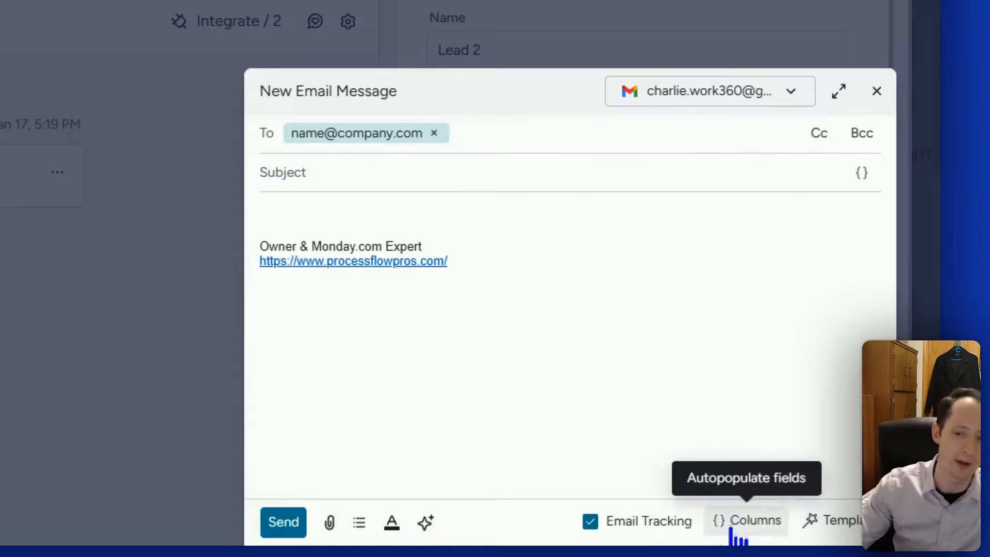
{"action": "left_click", "coordinate": [747, 520]}
{"action": "left_click", "coordinate": [531, 360]}
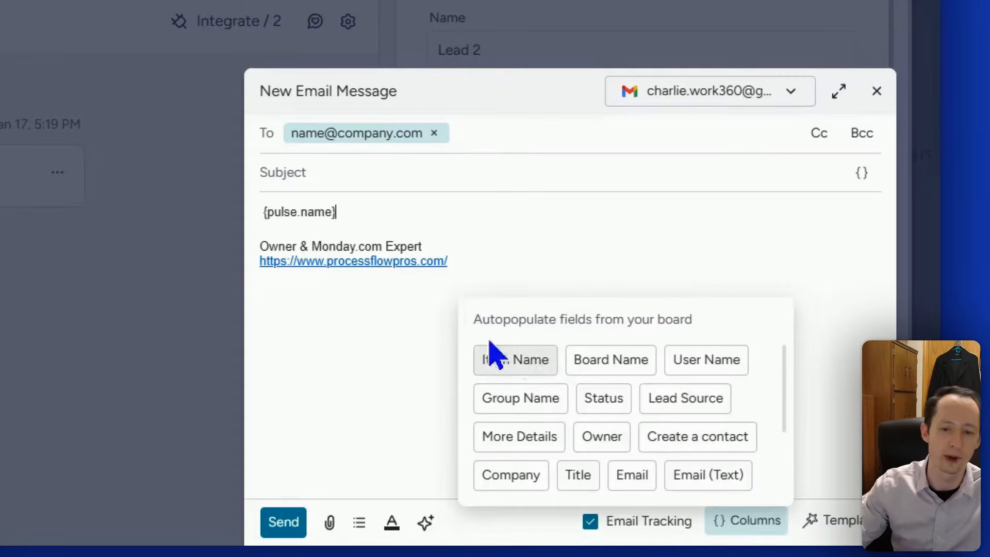
{"action": "left_click", "coordinate": [352, 175]}
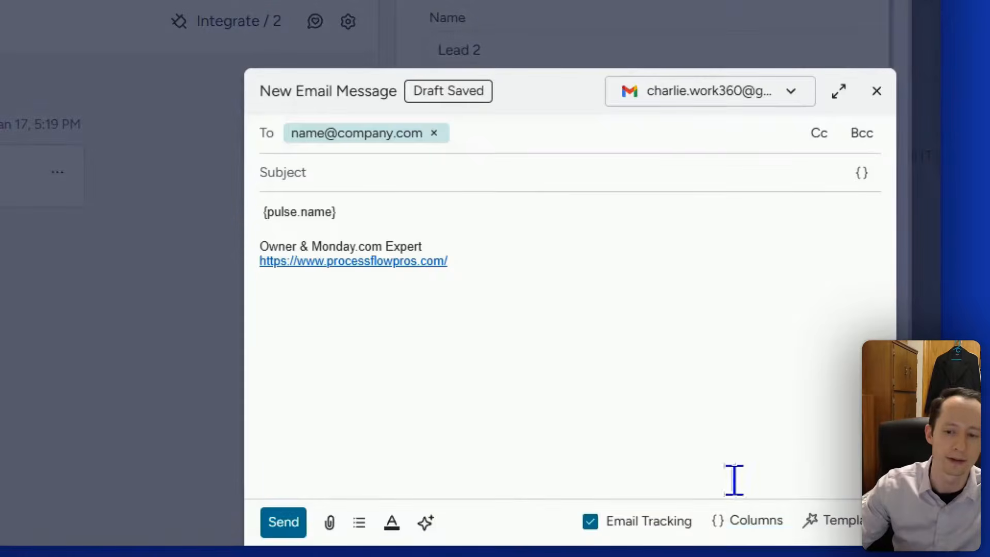
{"action": "left_click", "coordinate": [742, 519]}
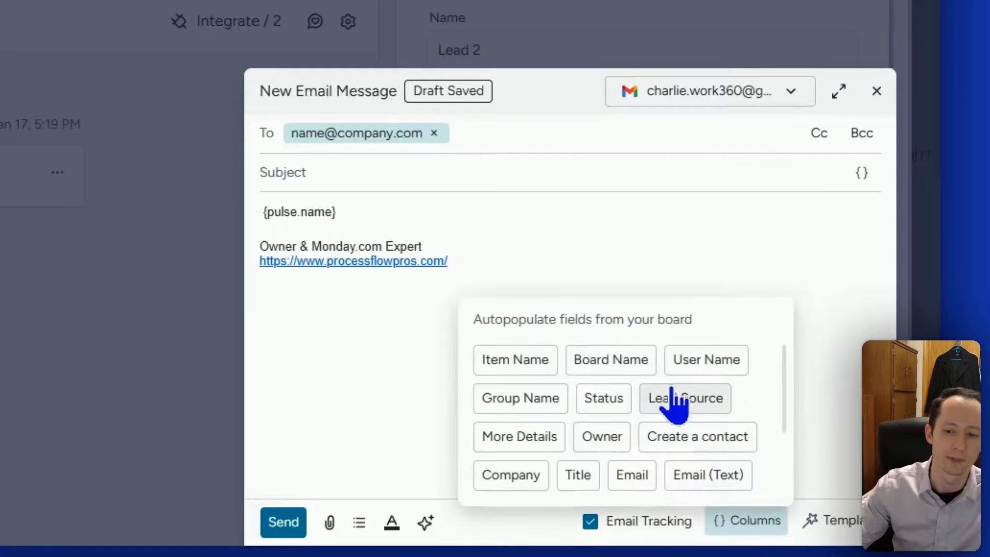
{"action": "left_click", "coordinate": [621, 362]}
{"action": "left_click", "coordinate": [524, 213]}
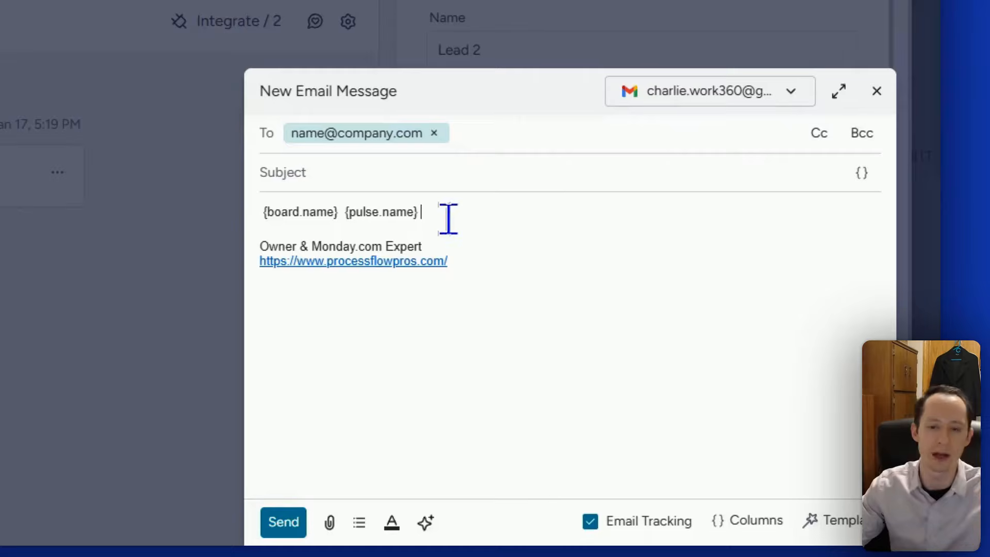
Check the available email templates and sender accounts, and close the new email without sending it.
{"action": "left_click", "coordinate": [819, 522]}
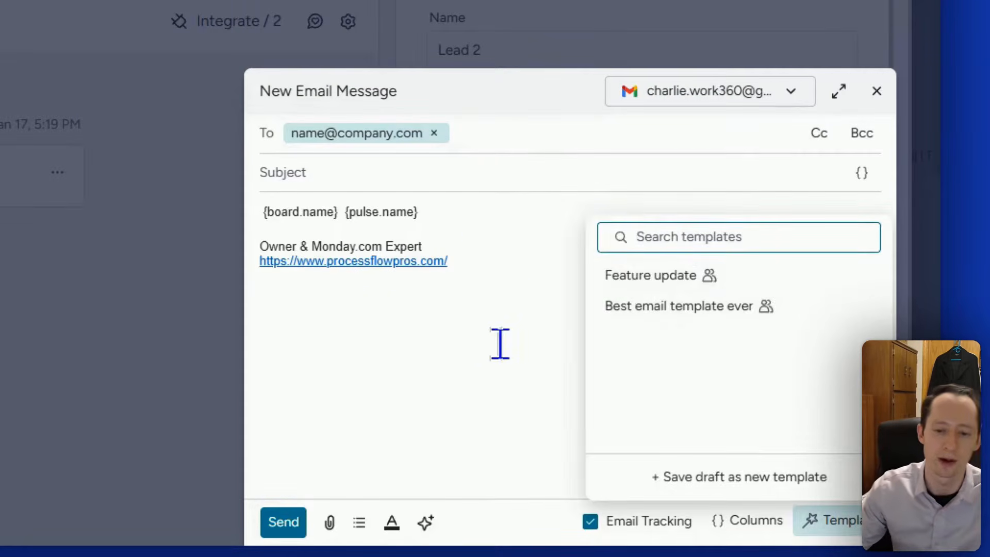
{"action": "left_click", "coordinate": [484, 345]}
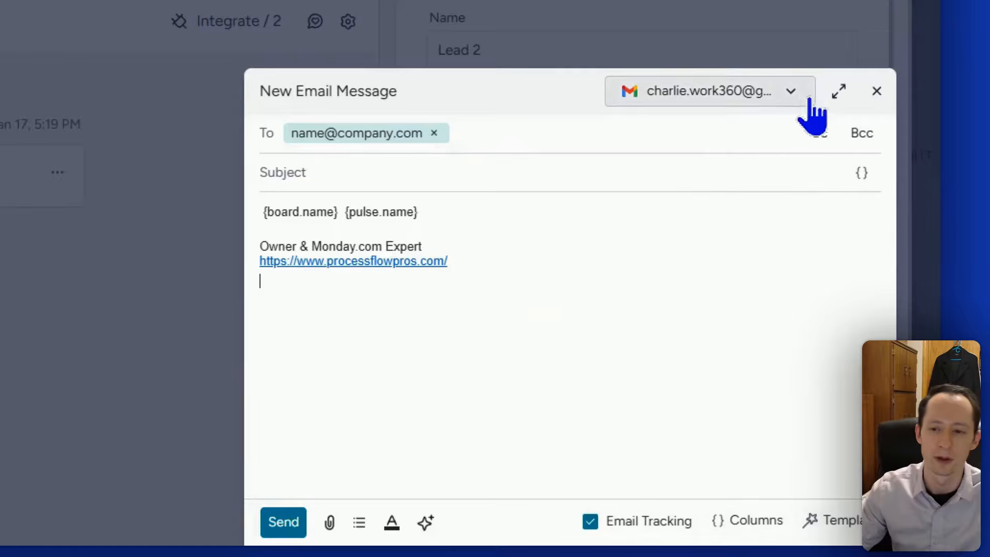
{"action": "left_click", "coordinate": [791, 96]}
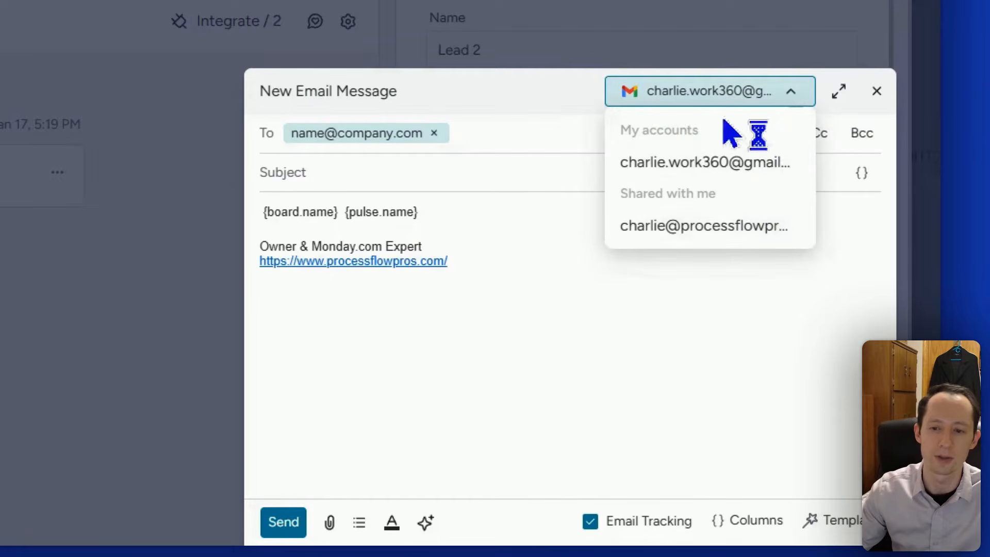
{"action": "left_click", "coordinate": [620, 305]}
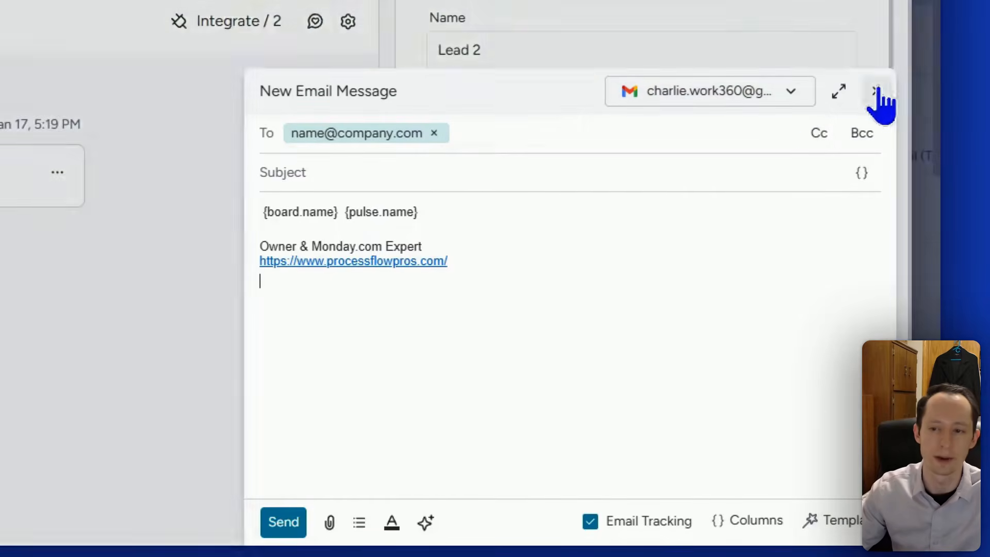
{"action": "left_click", "coordinate": [876, 90]}
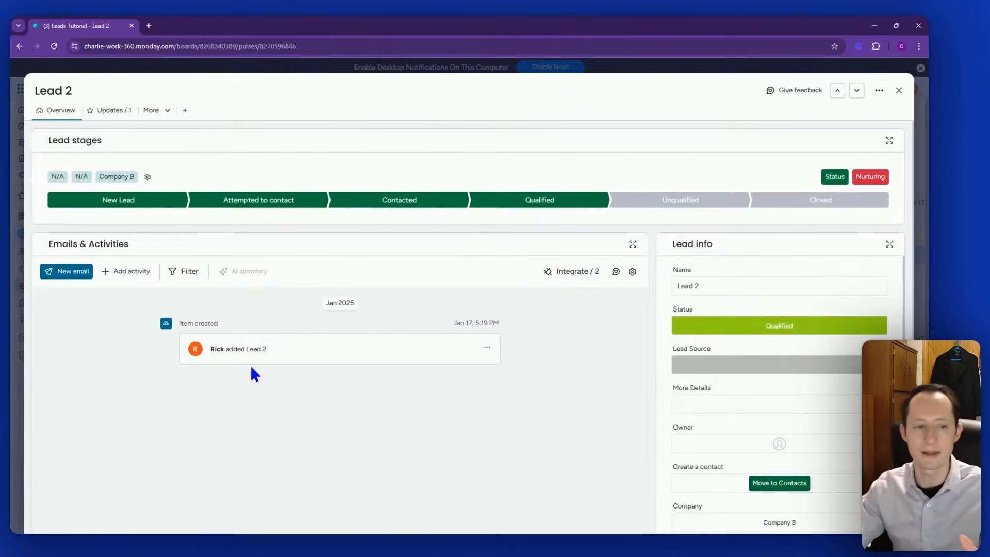
Add an internal note reading "helo" to Lead 2's Emails & Activities timeline.
{"action": "left_click", "coordinate": [118, 272]}
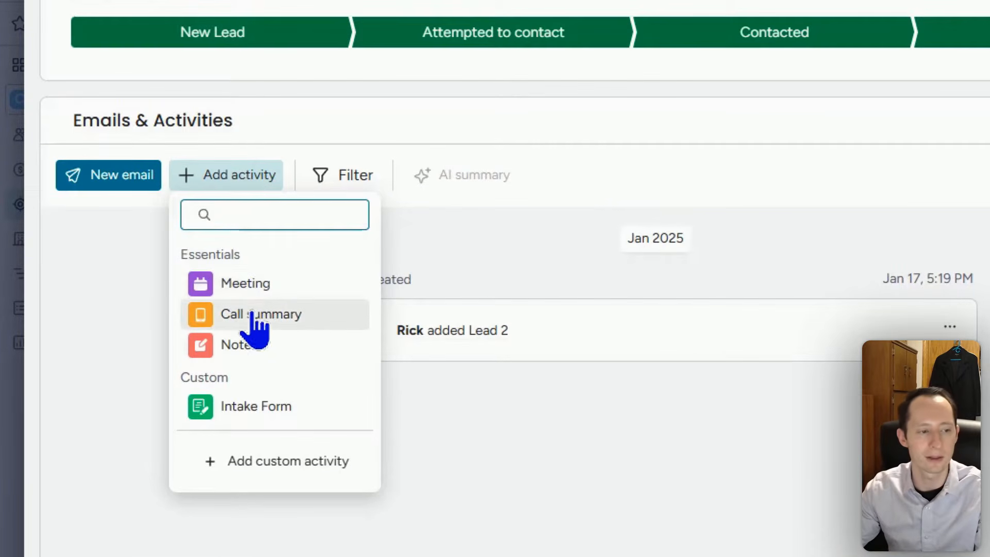
{"action": "left_click", "coordinate": [268, 351]}
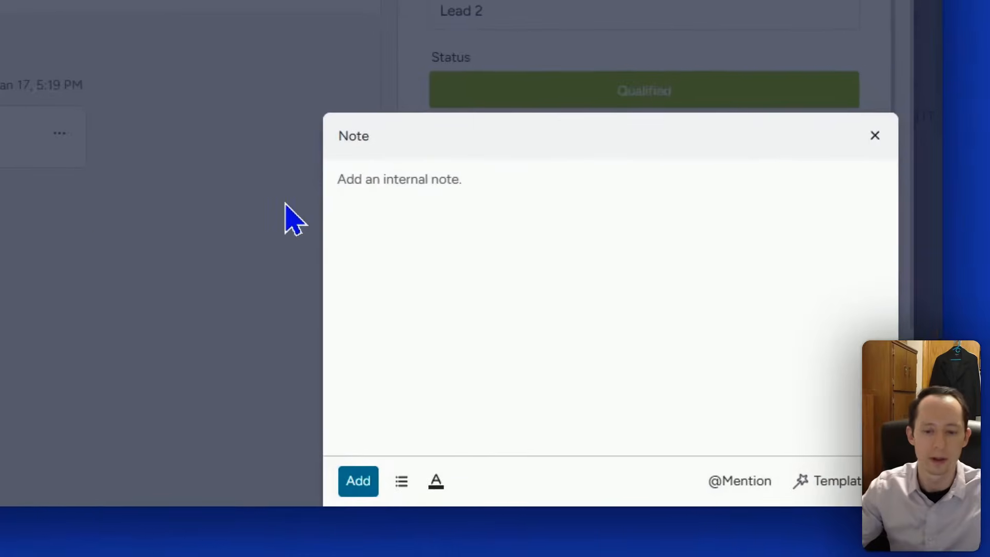
{"action": "type", "text": "helo"}
{"action": "key", "text": "Return"}
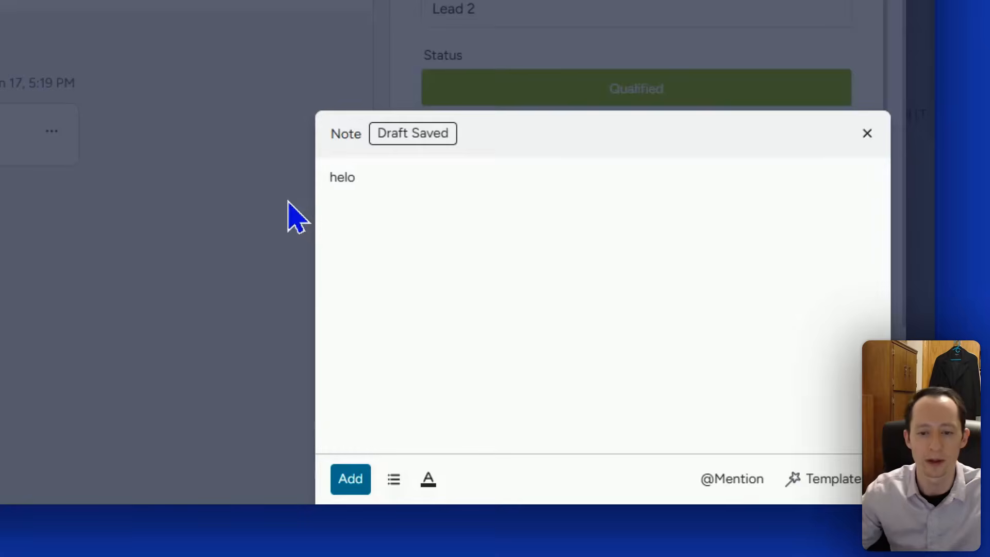
{"action": "left_click", "coordinate": [358, 479]}
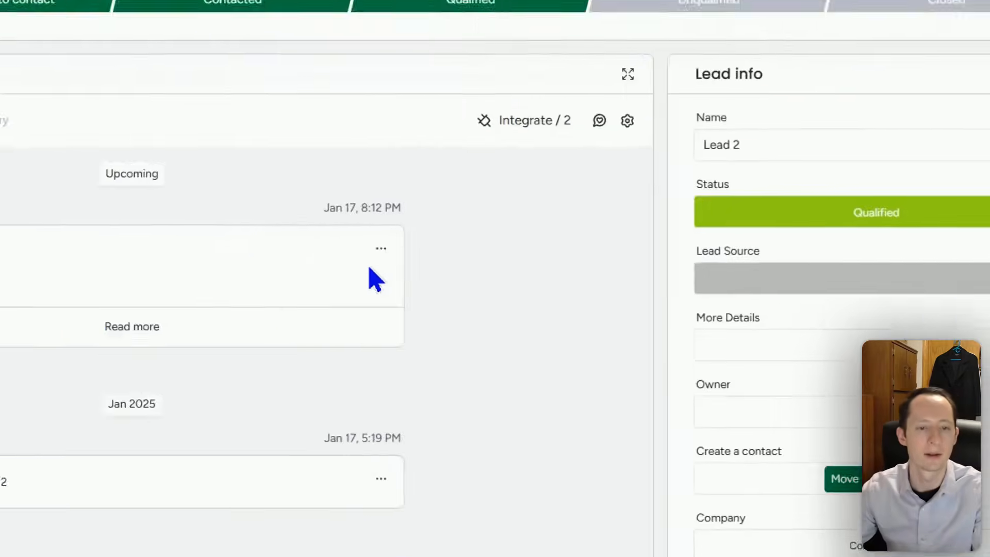
Pin the "helo" note in Lead 2's timeline and copy its activity link.
{"action": "left_click", "coordinate": [380, 249]}
{"action": "left_click", "coordinate": [412, 281]}
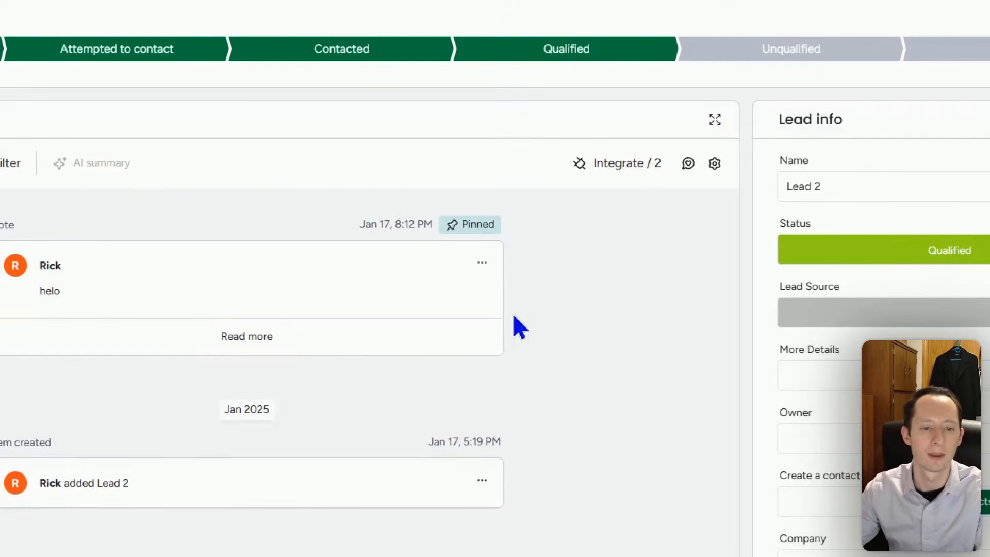
{"action": "left_click", "coordinate": [481, 262]}
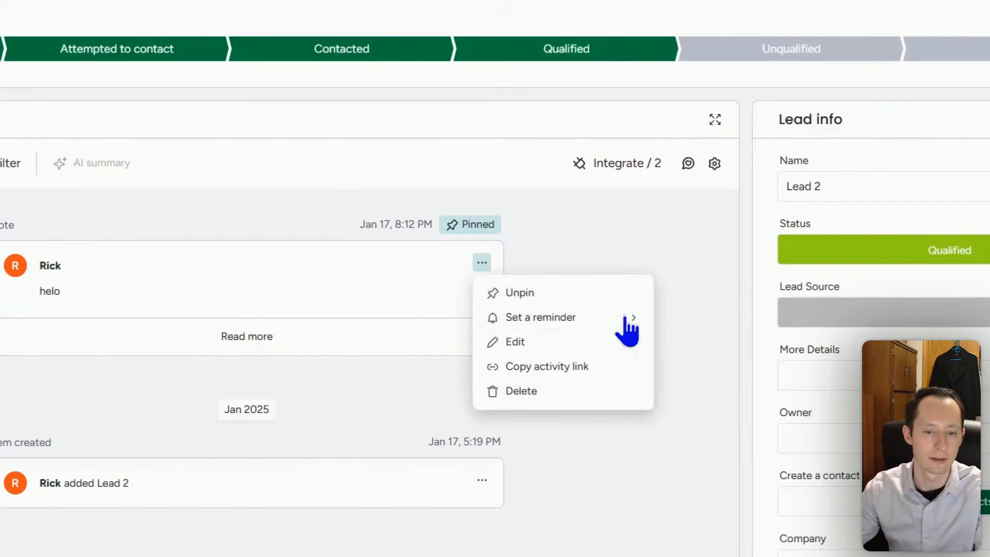
{"action": "left_click", "coordinate": [683, 347]}
{"action": "left_click", "coordinate": [482, 262]}
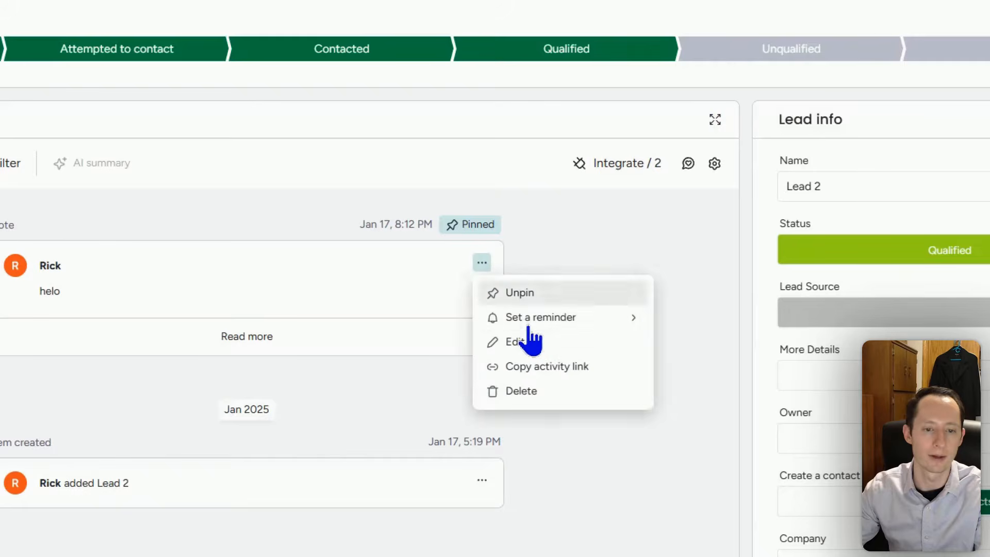
{"action": "mouse_move", "coordinate": [540, 317]}
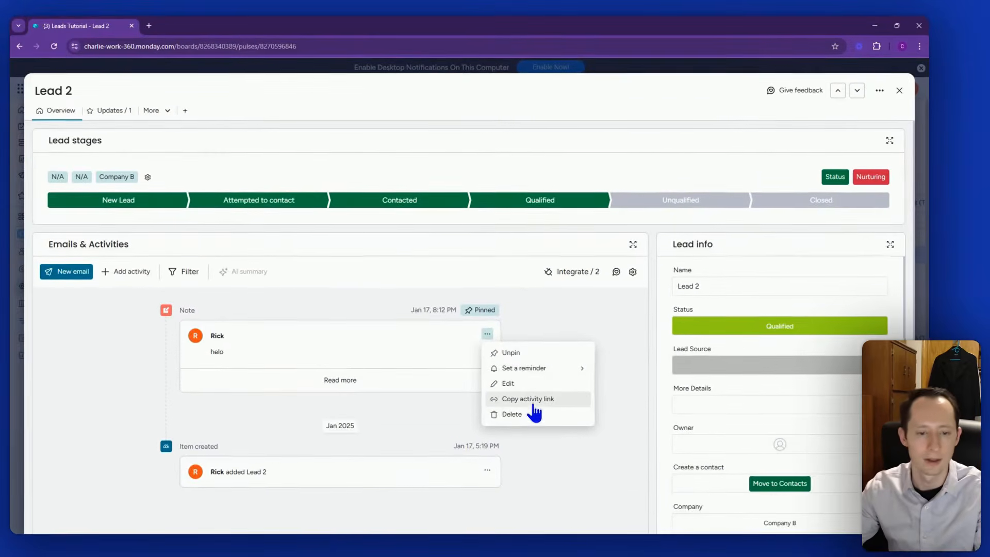
{"action": "left_click", "coordinate": [531, 399]}
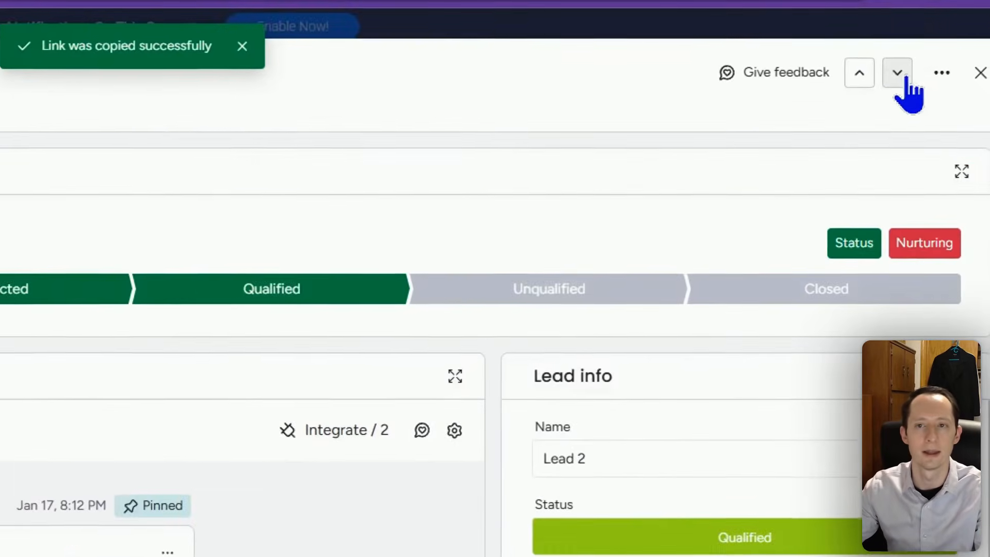
Check the timeline filter options on the lead after Lead 2, and close its card to return to the Leads Tutorial board.
{"action": "left_click", "coordinate": [856, 91]}
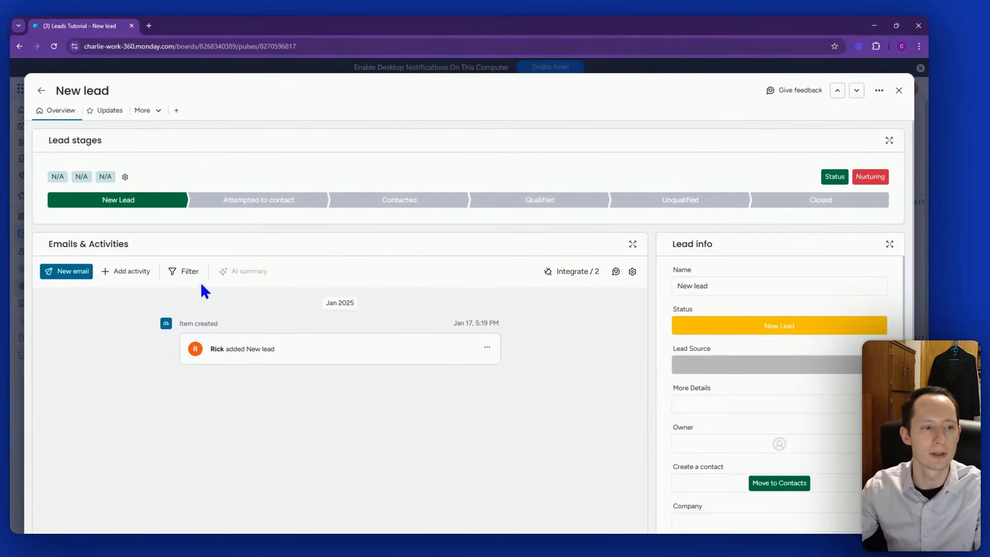
{"action": "left_click", "coordinate": [189, 272]}
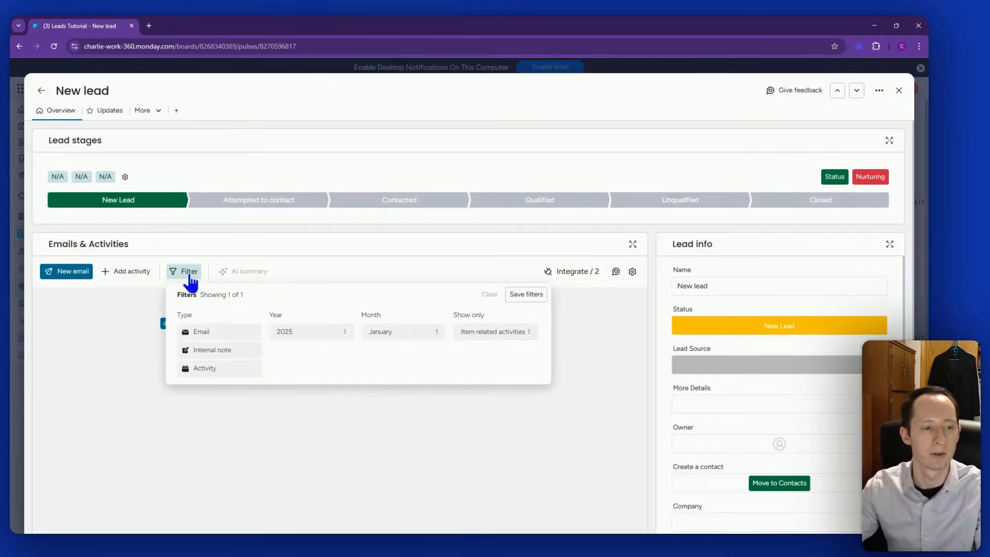
{"action": "left_click", "coordinate": [592, 345]}
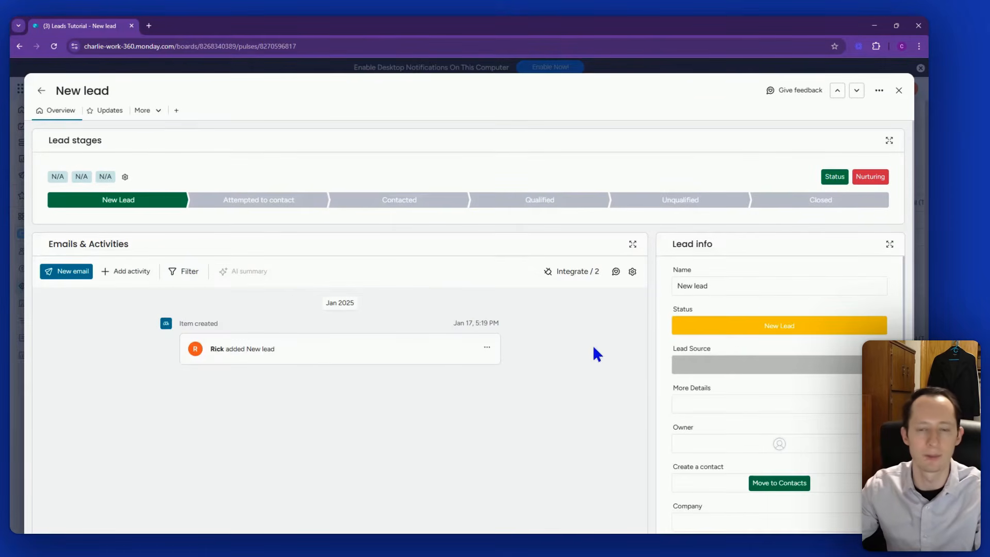
{"action": "left_click", "coordinate": [899, 91]}
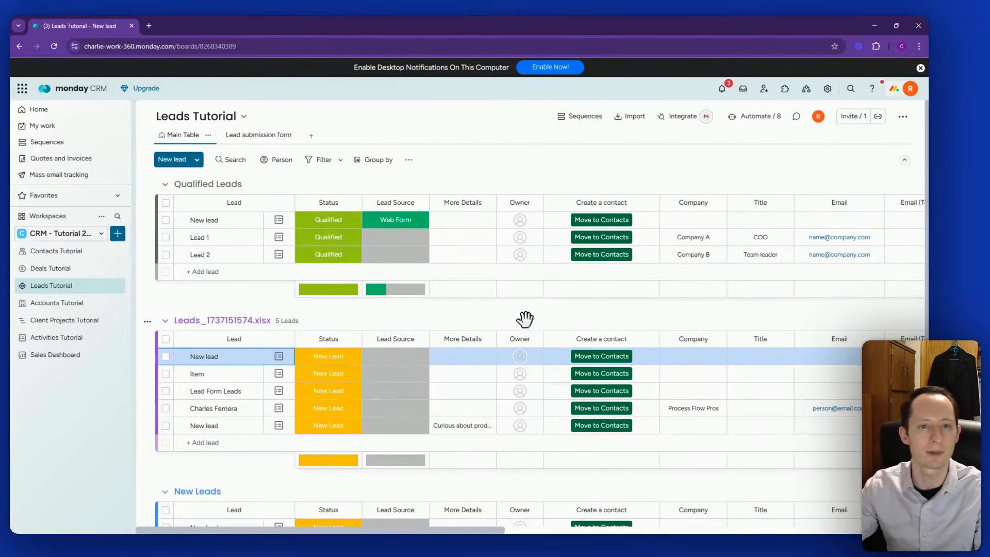